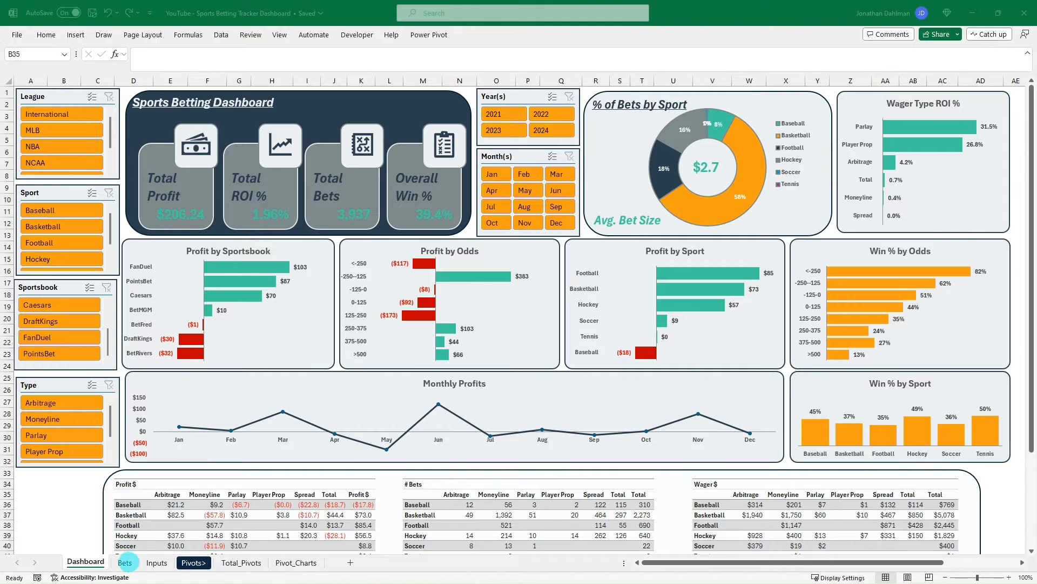
- Look over the Bets sheet, return to the Dashboard, and test the NBA league and Baseball sport filters, clearing both
{"action": "left_click", "coordinate": [125, 563]}
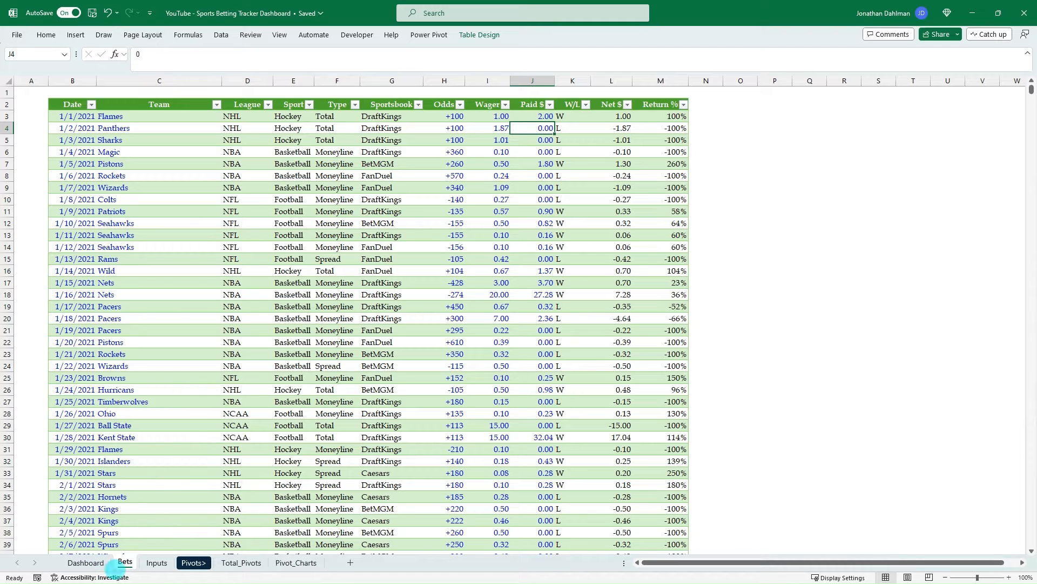
{"action": "left_click", "coordinate": [85, 563]}
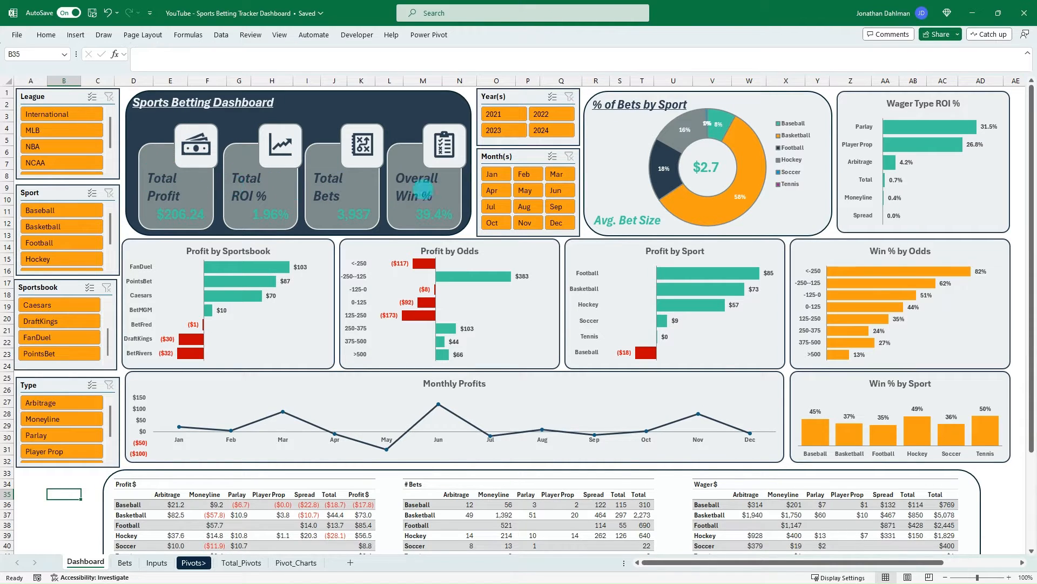
{"action": "left_click", "coordinate": [61, 147]}
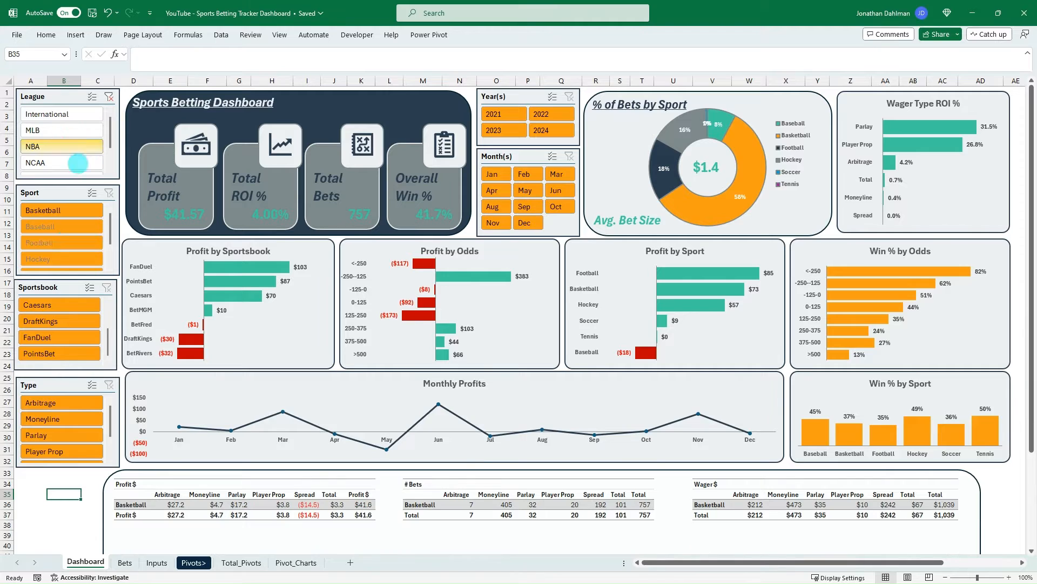
{"action": "left_click", "coordinate": [62, 238]}
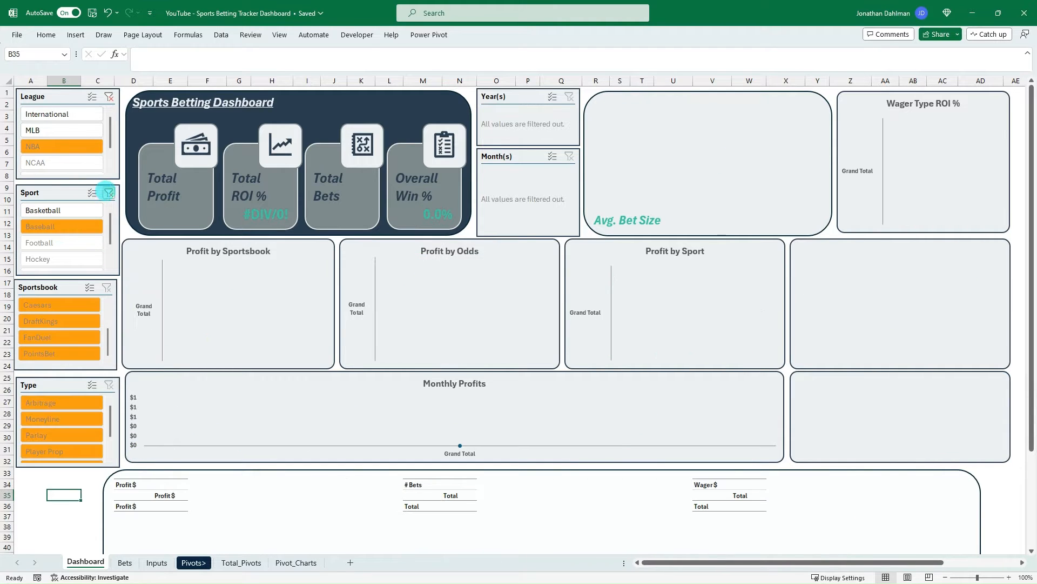
{"action": "left_click", "coordinate": [109, 193]}
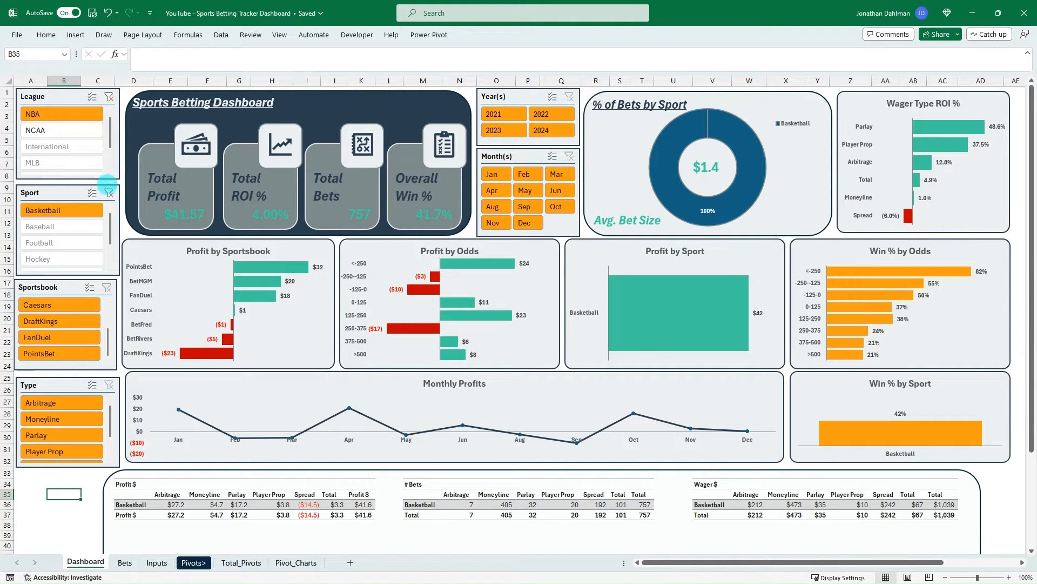
{"action": "left_click", "coordinate": [109, 96]}
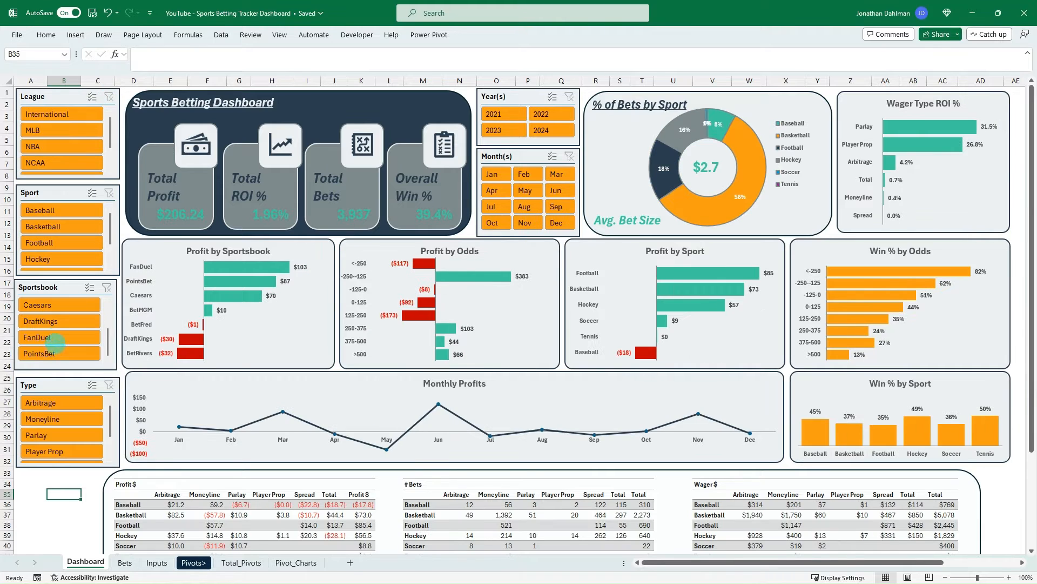
- Filter the dashboard by the FanDuel sportsbook, the month May and the year 2024 in turn, clearing each filter
{"action": "left_click", "coordinate": [57, 336]}
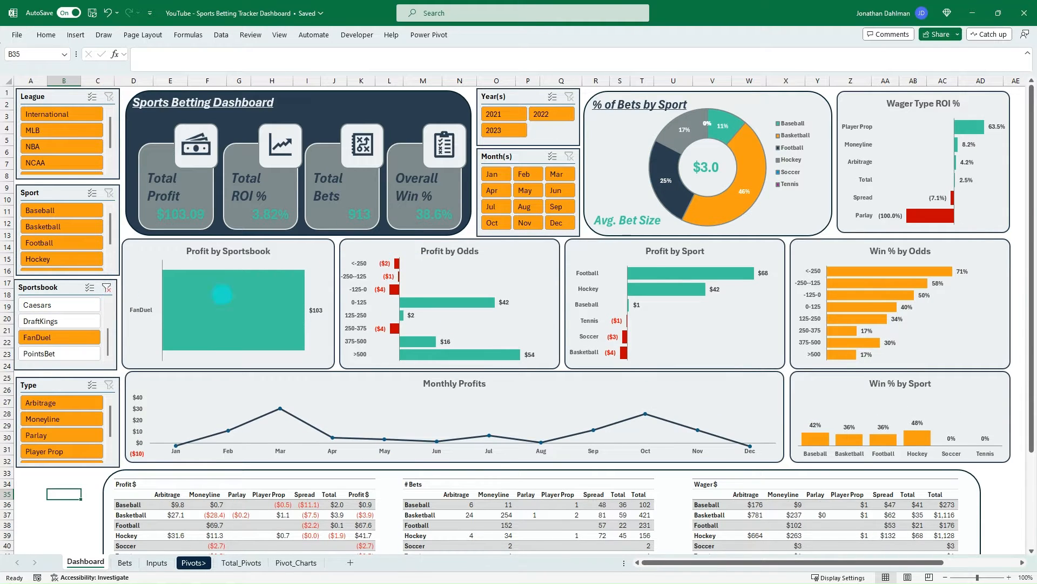
{"action": "left_click", "coordinate": [106, 287]}
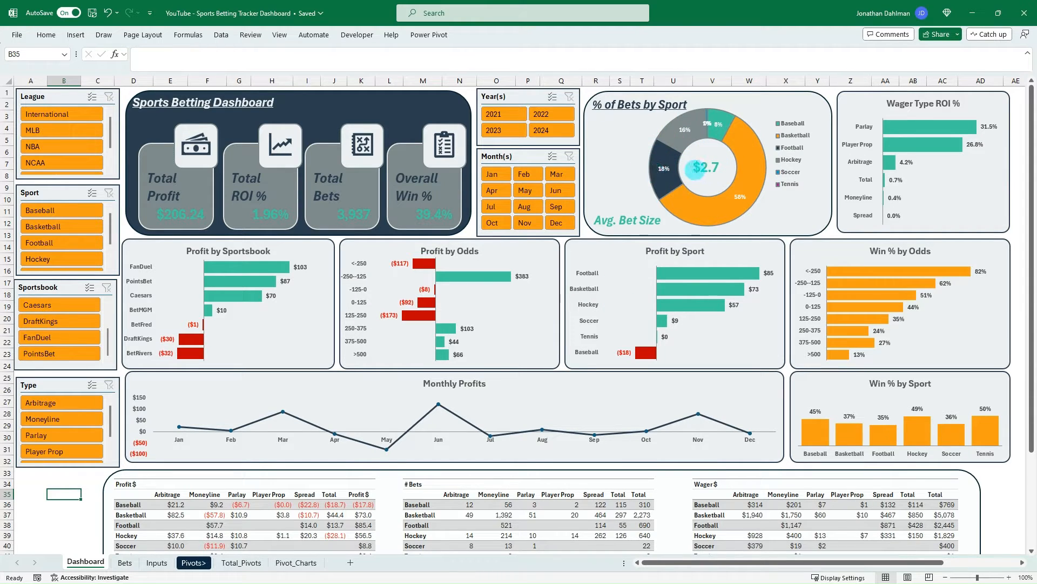
{"action": "mouse_move", "coordinate": [698, 135]}
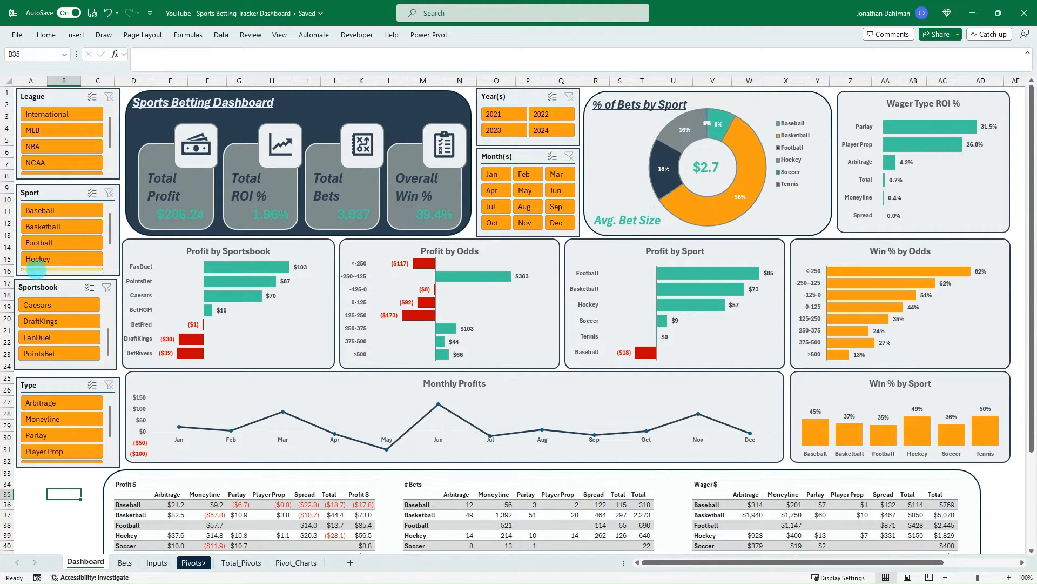
{"action": "left_click", "coordinate": [524, 185]}
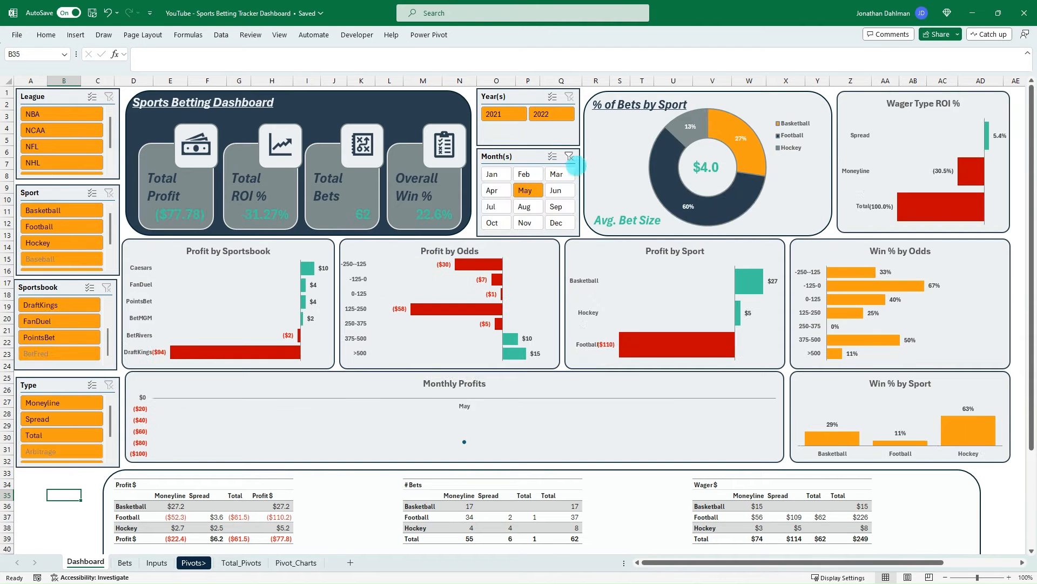
{"action": "left_click", "coordinate": [569, 156]}
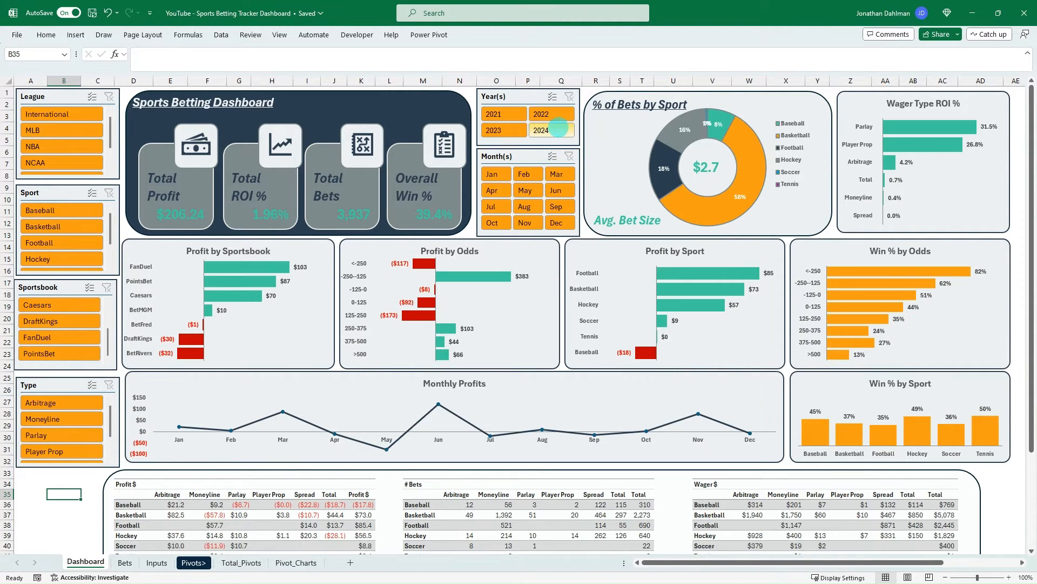
{"action": "left_click", "coordinate": [559, 129]}
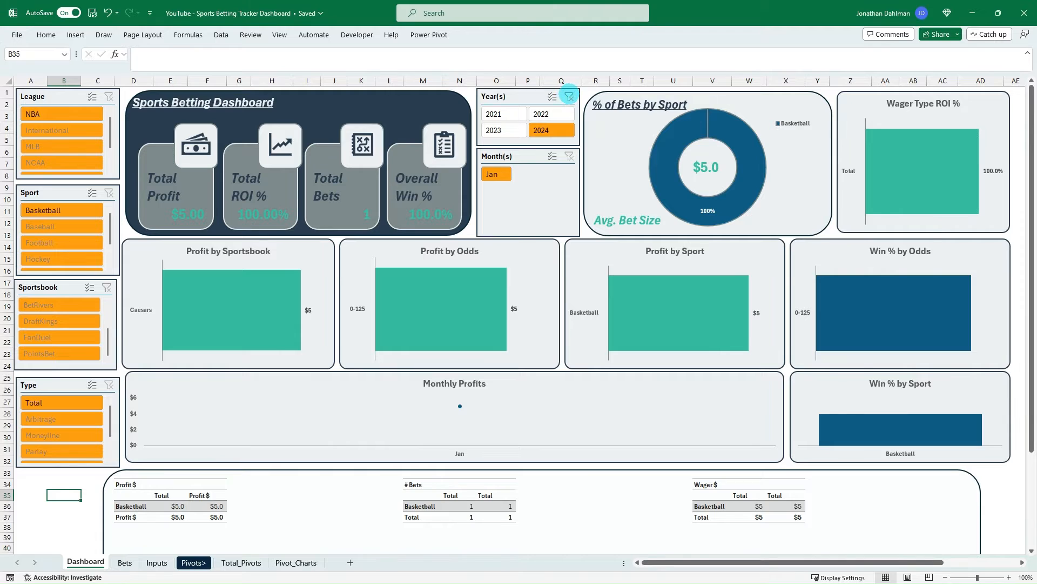
{"action": "left_click", "coordinate": [569, 96]}
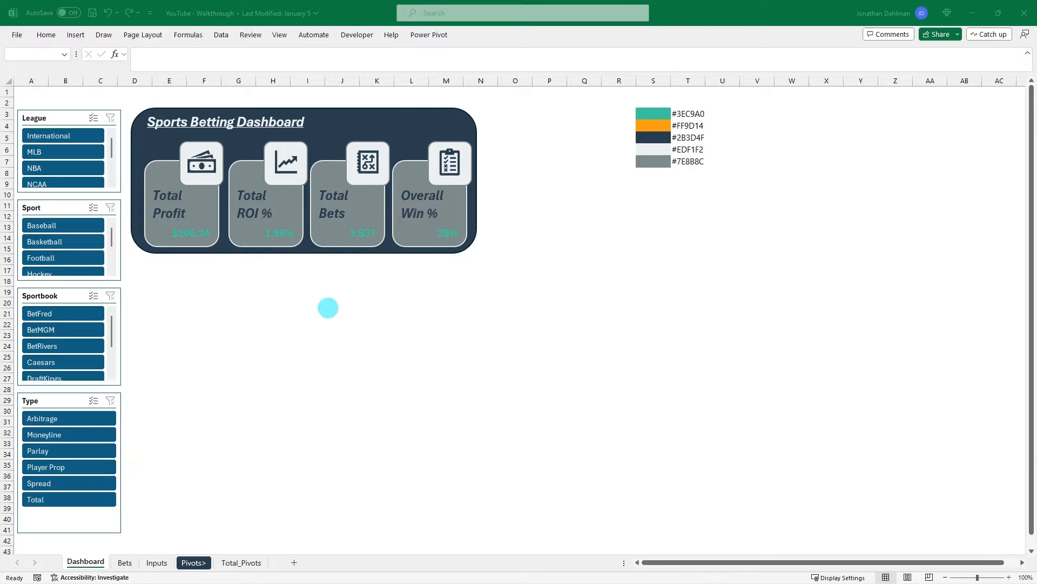
- In the YouTube - Walkthrough workbook, look over the Bets and Inputs sheets and return to the Dashboard sheet
{"action": "left_click", "coordinate": [377, 292]}
{"action": "left_click", "coordinate": [259, 274]}
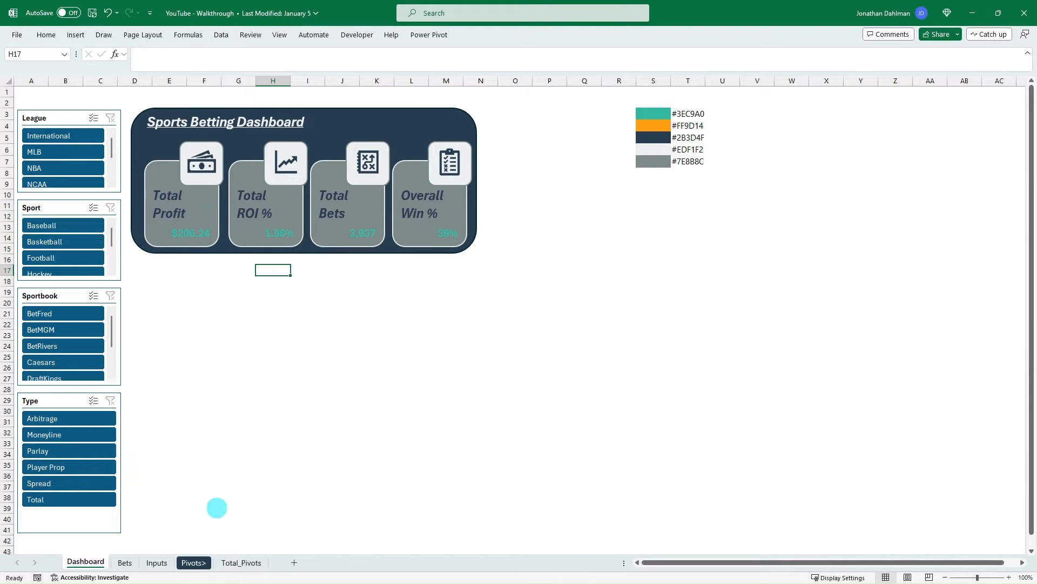
{"action": "left_click", "coordinate": [123, 562]}
{"action": "left_click", "coordinate": [156, 563]}
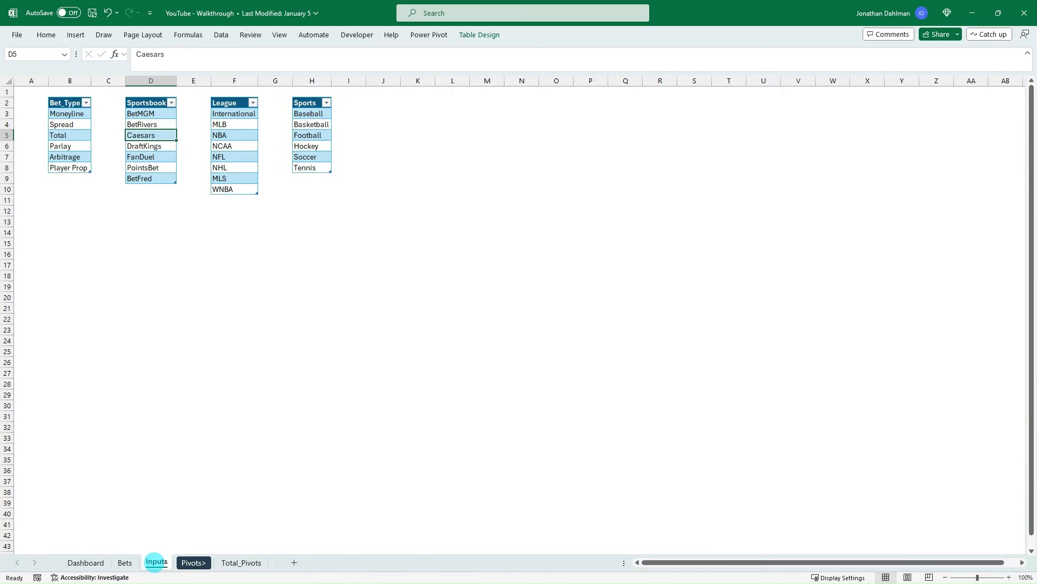
{"action": "left_click", "coordinate": [82, 563]}
- Test the dashboard slicers by filtering on Basketball and BetRivers, and clear both filters
{"action": "left_click", "coordinate": [61, 237]}
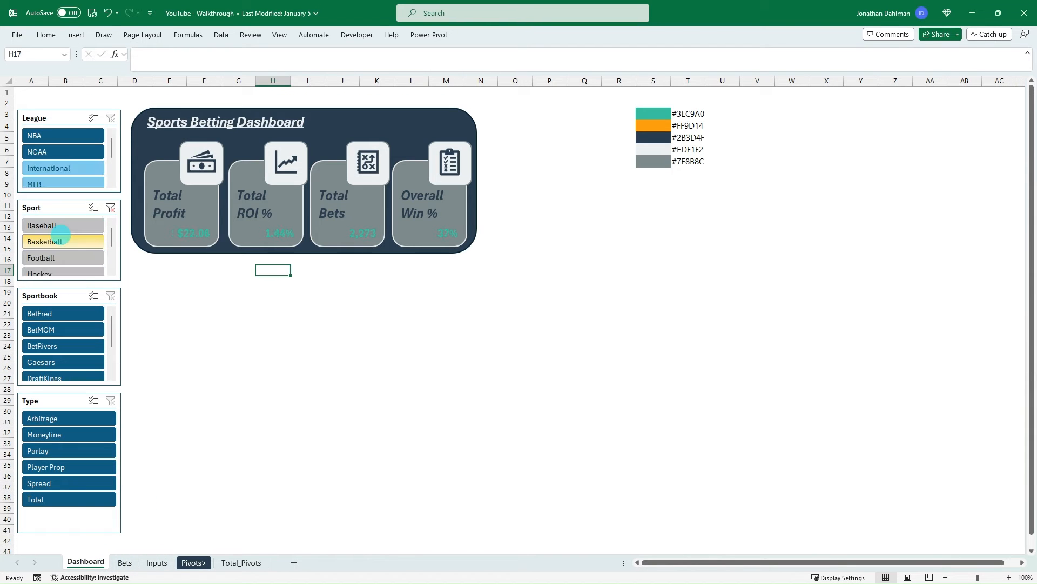
{"action": "left_click", "coordinate": [66, 344]}
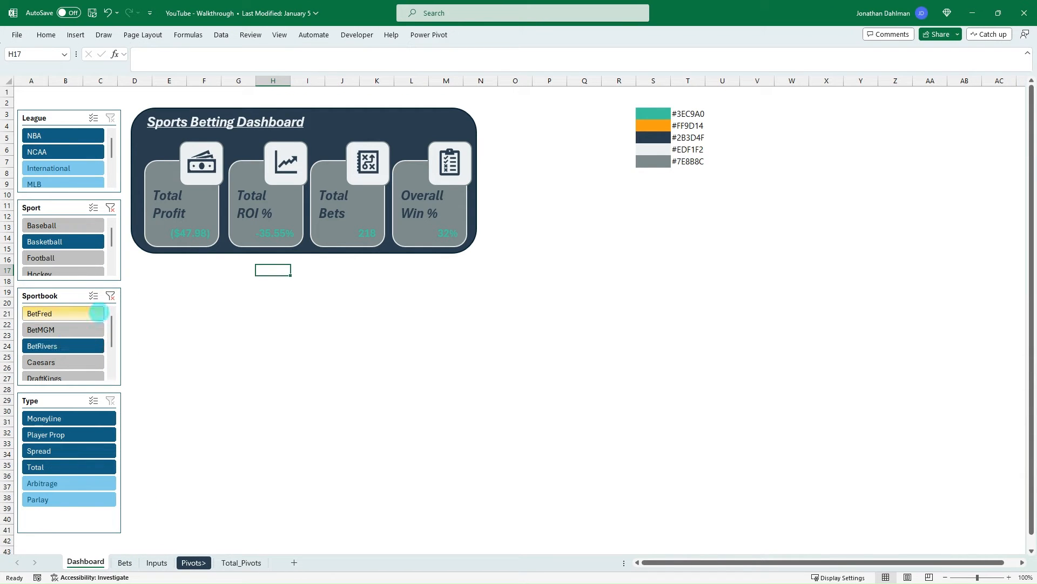
{"action": "left_click", "coordinate": [110, 296]}
{"action": "left_click", "coordinate": [110, 208]}
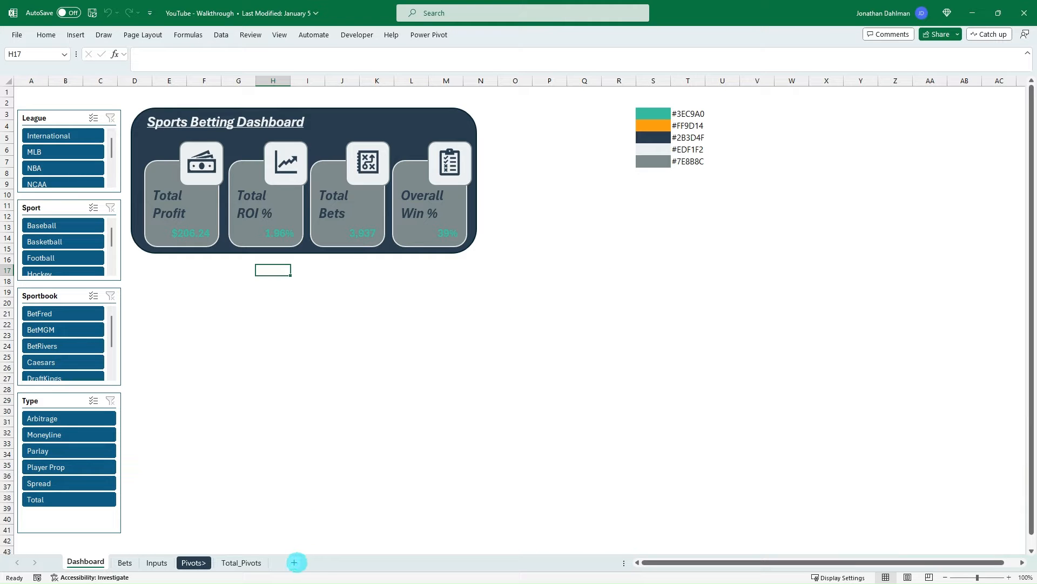
- Add a new worksheet named Pivot_Charts and place it after the Total_Pivots sheet
{"action": "left_click", "coordinate": [294, 562]}
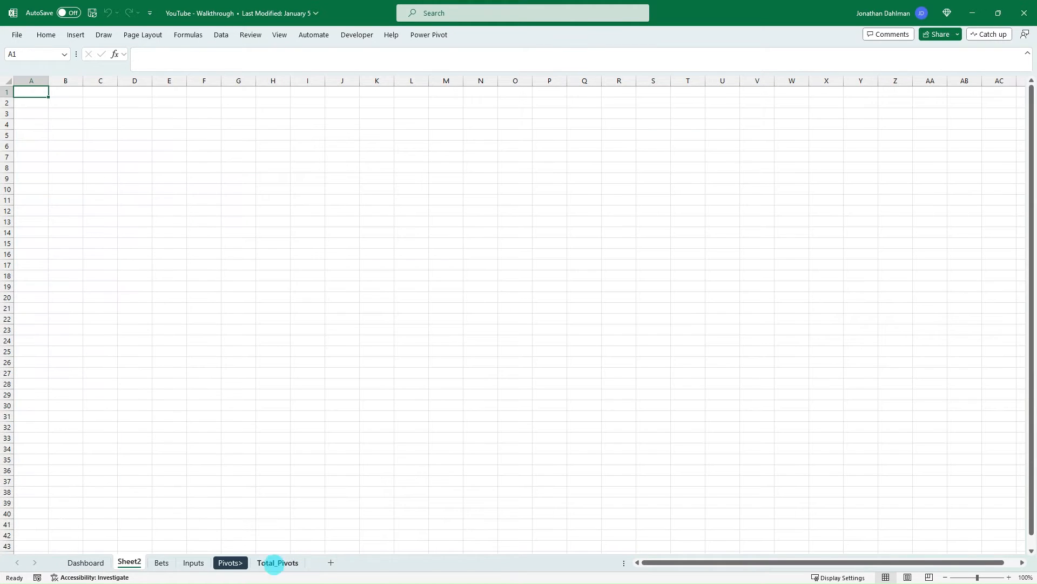
{"action": "double_click", "coordinate": [130, 561]}
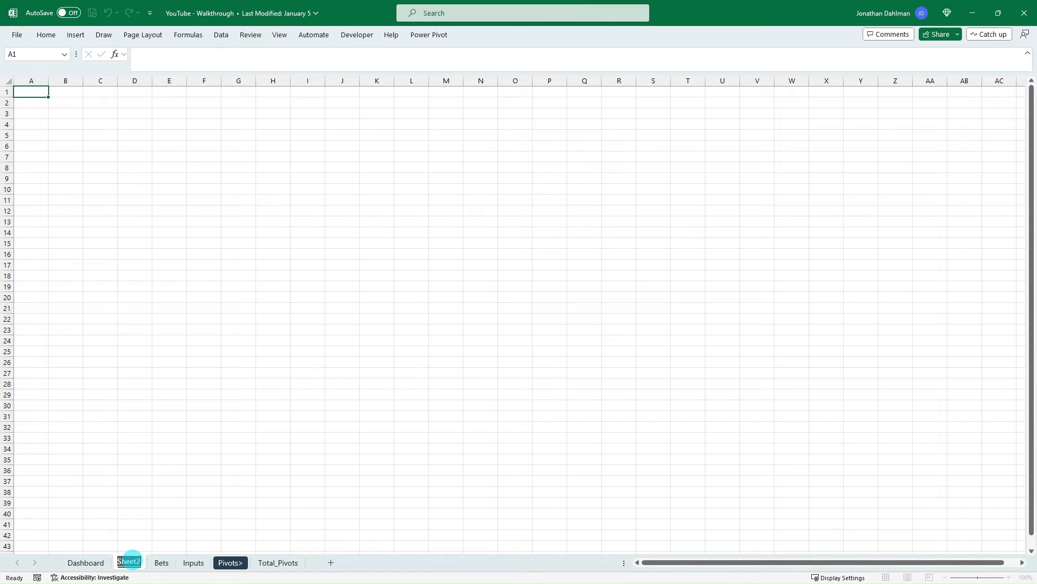
{"action": "type", "text": "Pivot_char"}
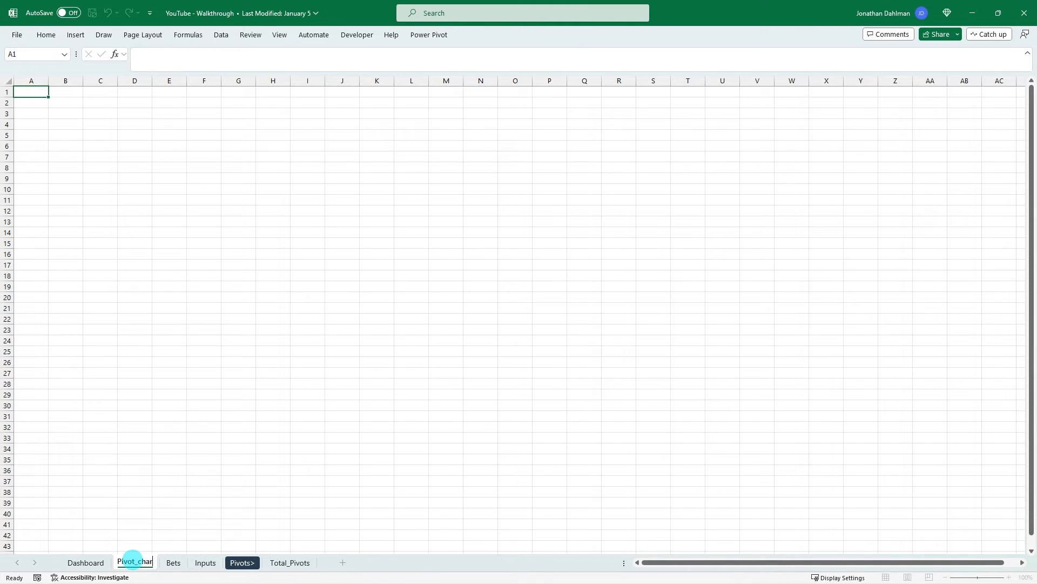
{"action": "type", "text": "ts"}
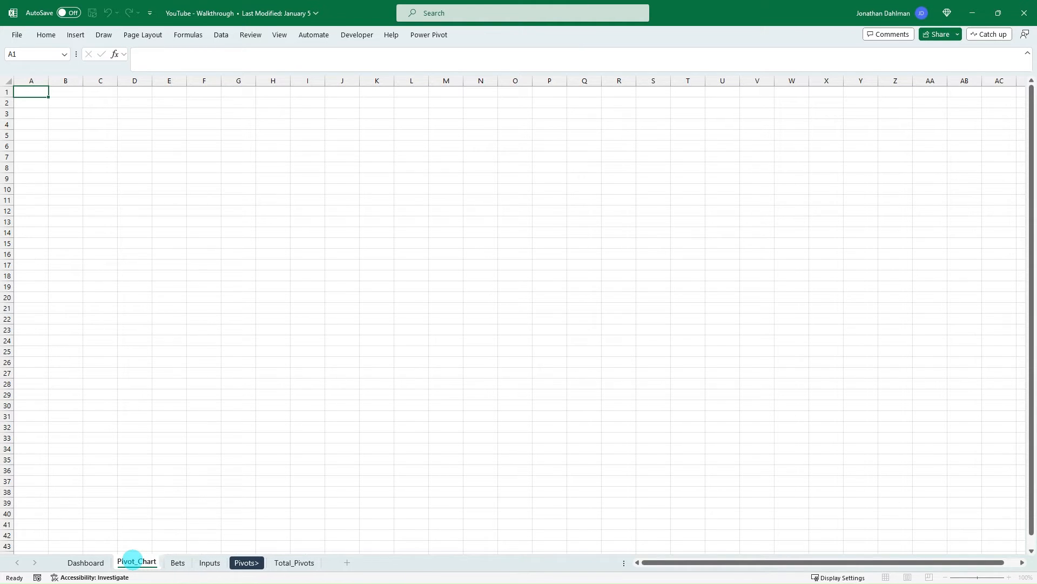
{"action": "key", "text": "Return"}
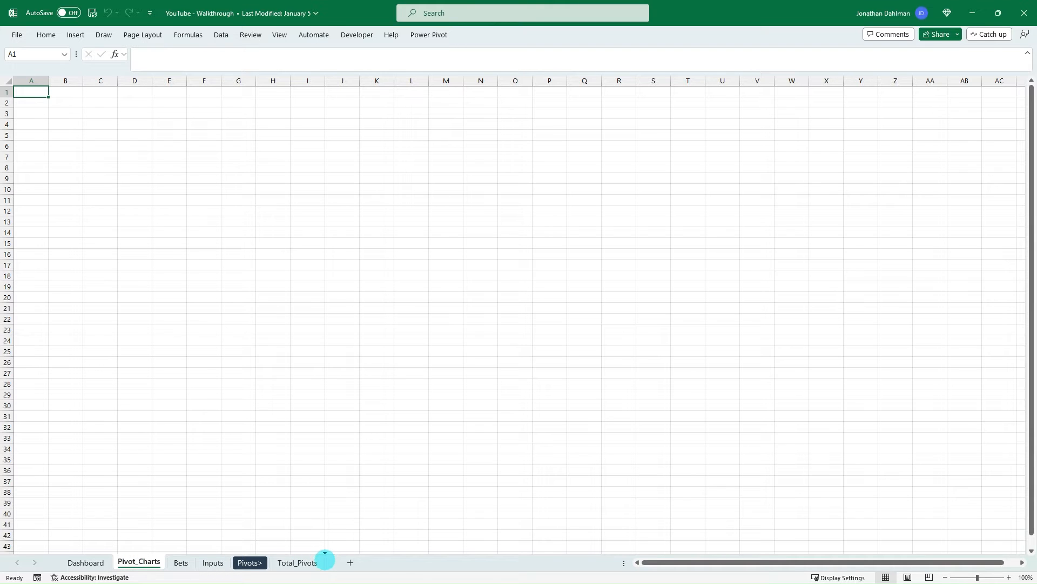
{"action": "left_click_drag", "start_coordinate": [324, 558], "coordinate": [335, 562]}
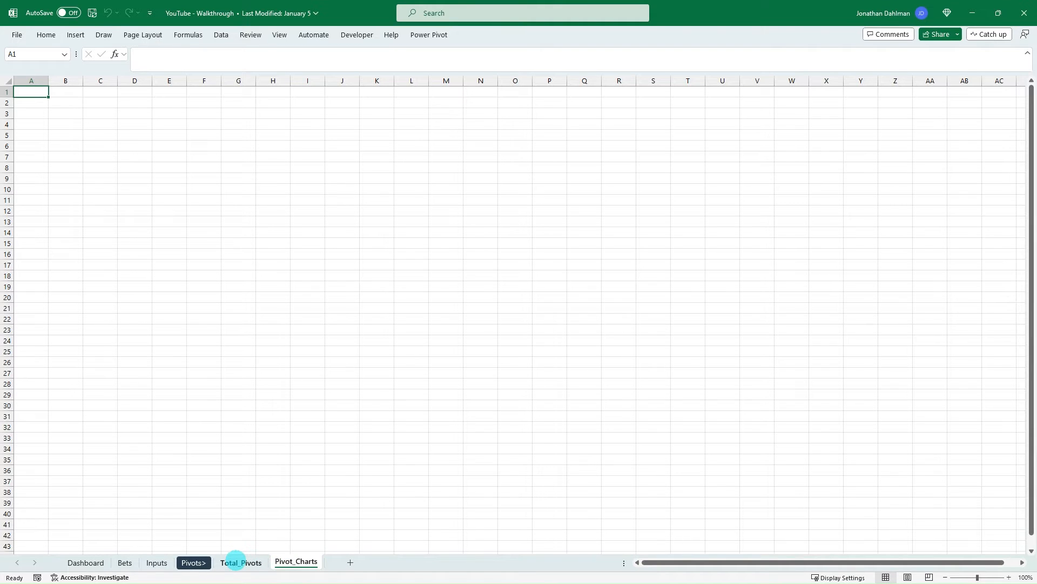
- Copy the Total Profit pivot table from the Total_Pivots sheet to cell B2 of the Pivot_Charts sheet
{"action": "left_click", "coordinate": [236, 559]}
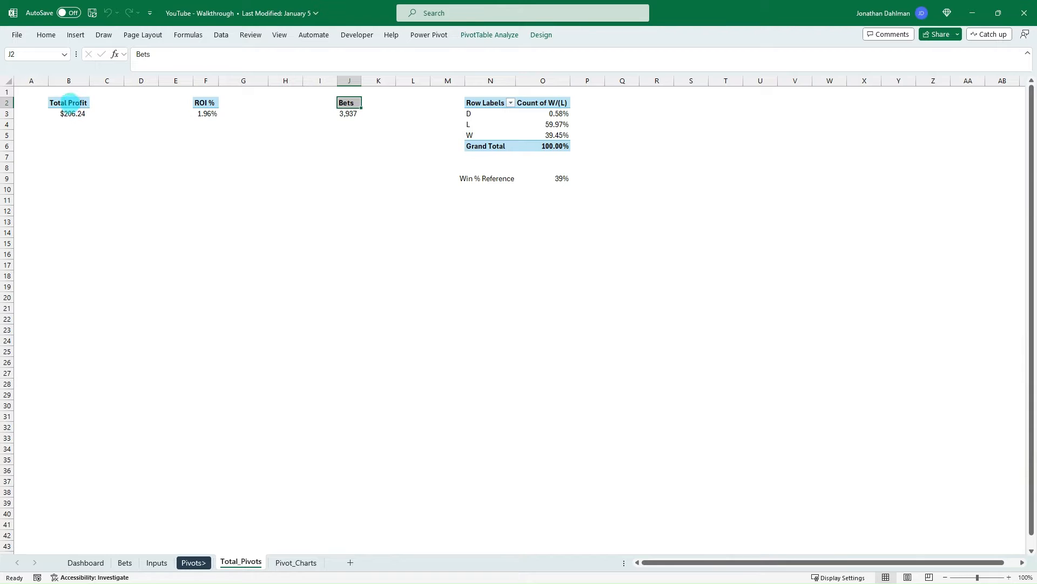
{"action": "left_click_drag", "start_coordinate": [73, 114], "coordinate": [68, 103]}
{"action": "key", "text": "ctrl+c"}
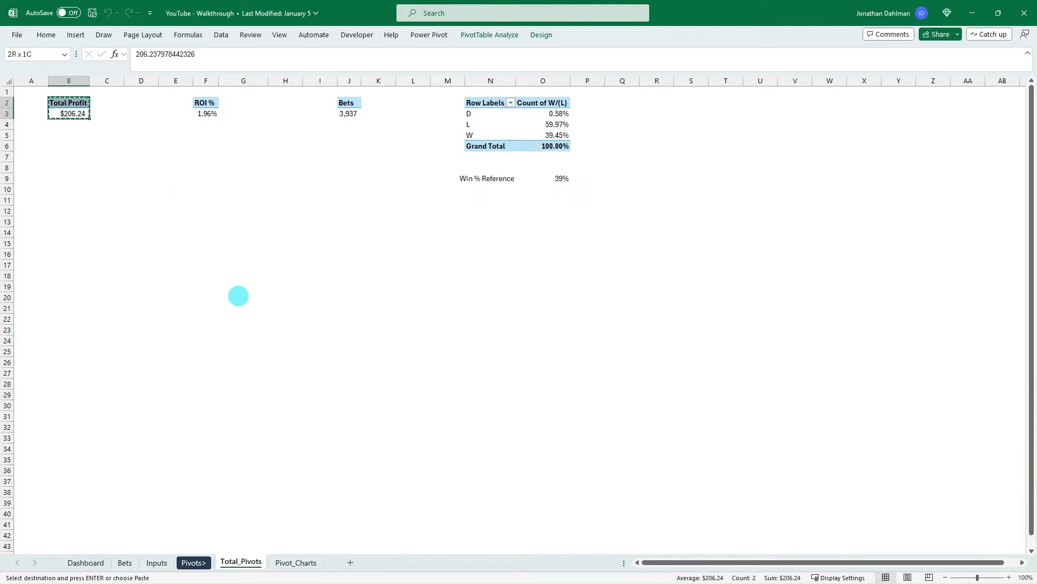
{"action": "left_click", "coordinate": [284, 562]}
{"action": "left_click", "coordinate": [66, 101]}
{"action": "key", "text": "ctrl+v"}
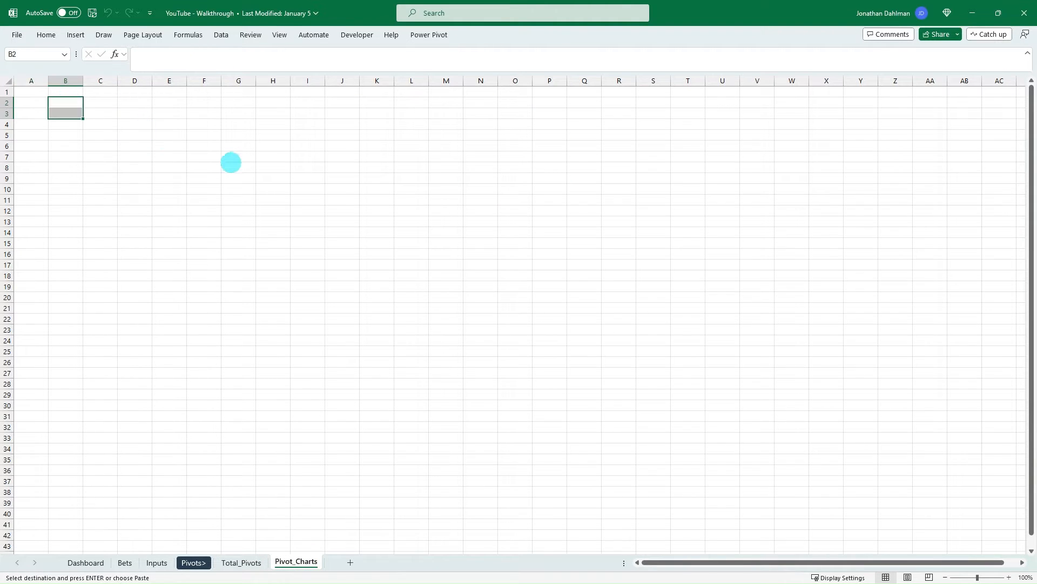
- Hide the gridlines on the Pivot_Charts sheet
{"action": "left_click", "coordinate": [75, 114]}
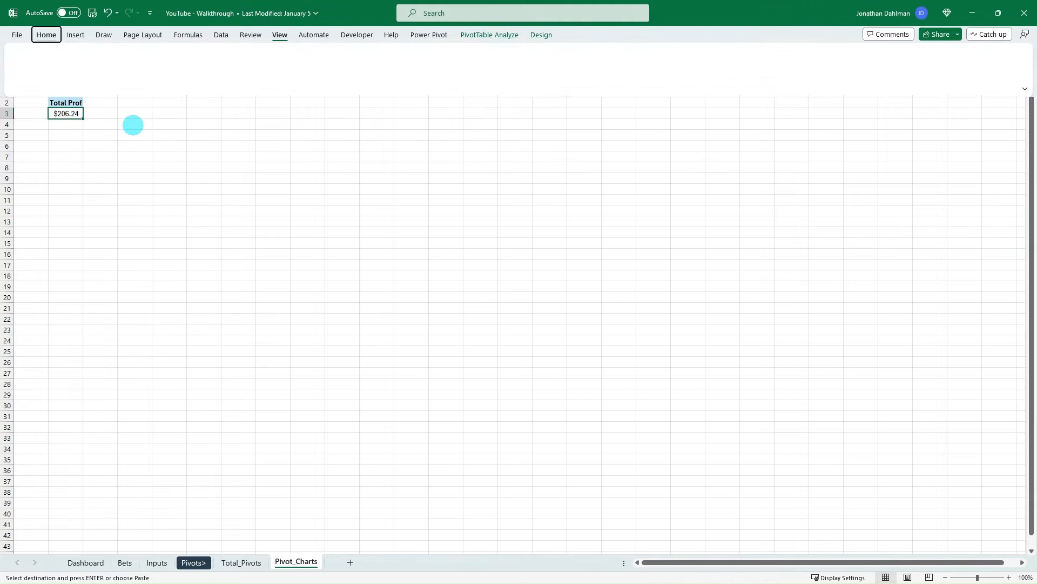
{"action": "key", "text": "alt+w"}
{"action": "key", "text": "v"}
{"action": "key", "text": "g"}
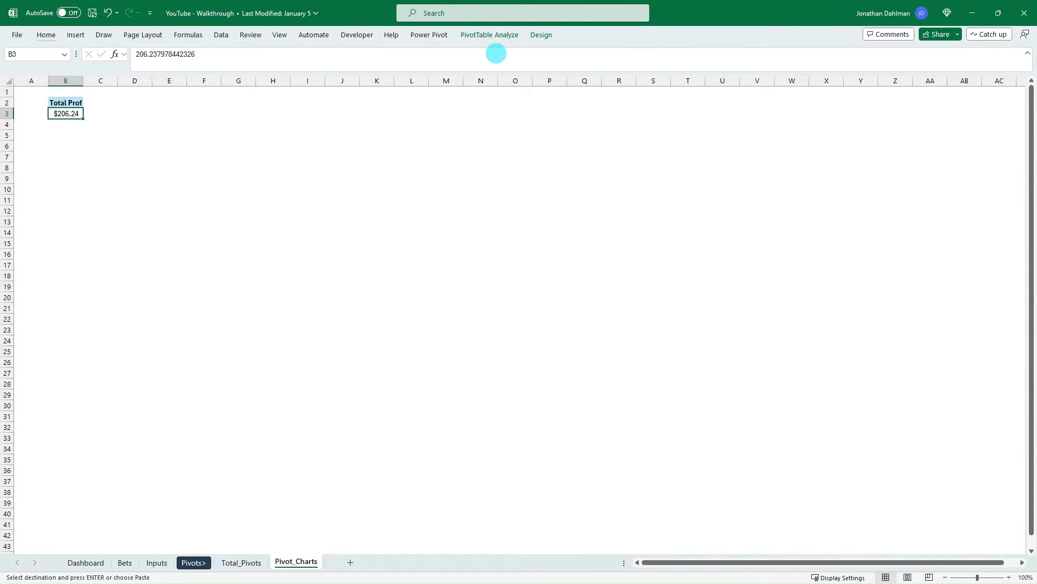
- Show the pivot table's field list, put Sport in the rows, and replace the Total Profit value with Wager
{"action": "left_click", "coordinate": [493, 35]}
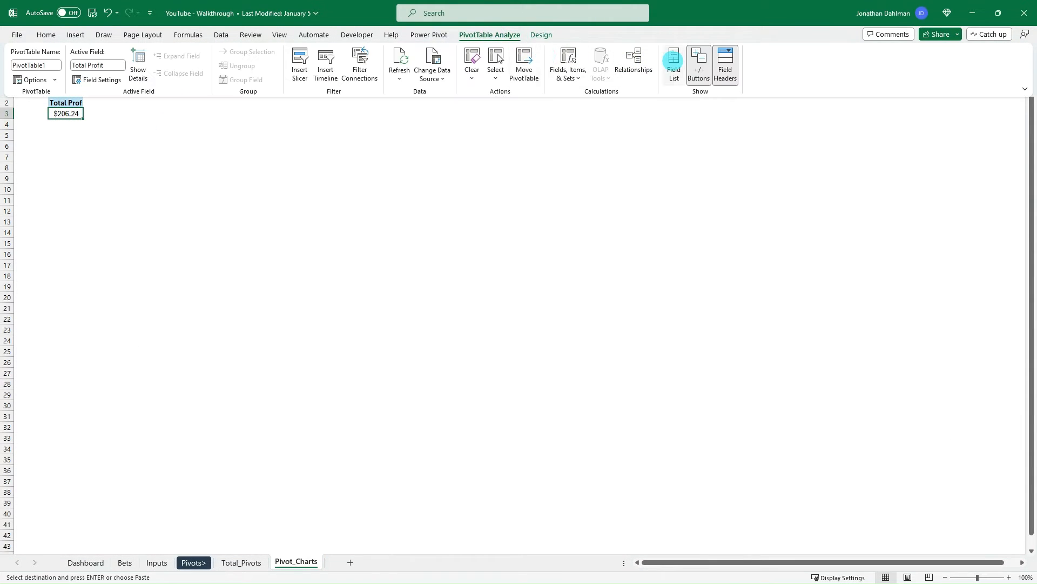
{"action": "left_click", "coordinate": [672, 60]}
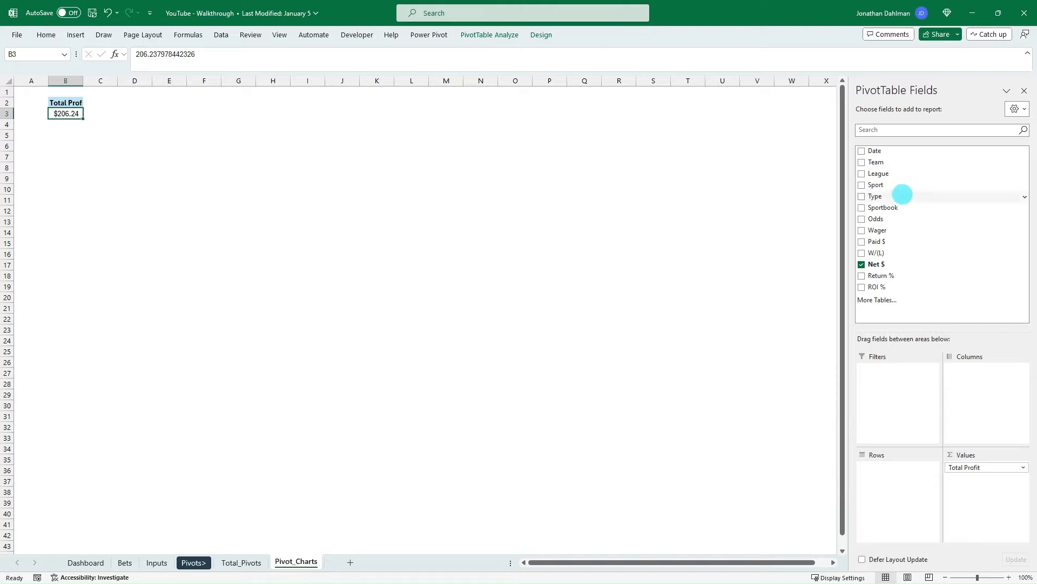
{"action": "left_click_drag", "start_coordinate": [878, 185], "coordinate": [896, 469]}
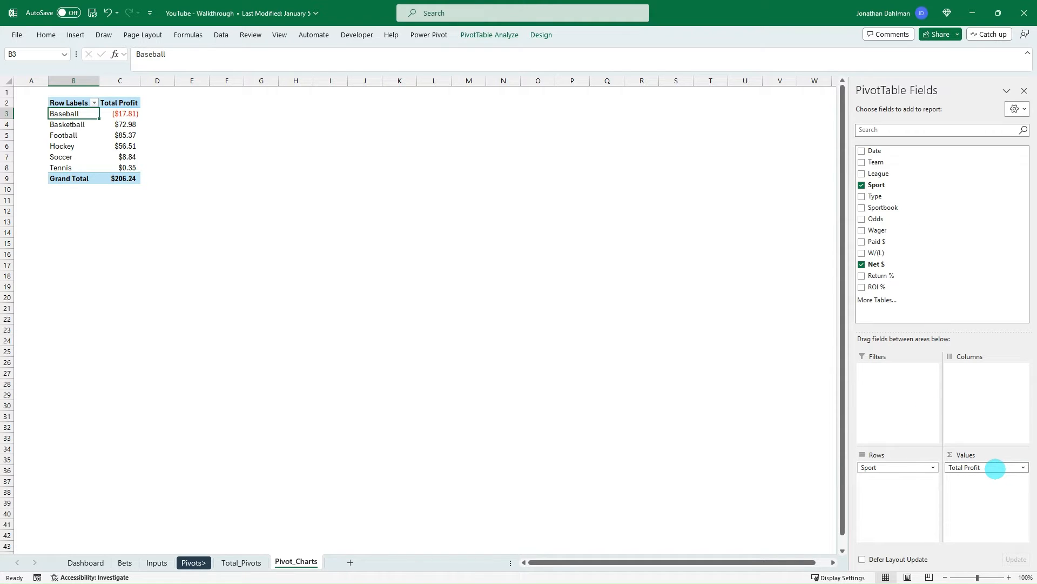
{"action": "left_click_drag", "start_coordinate": [995, 468], "coordinate": [880, 232]}
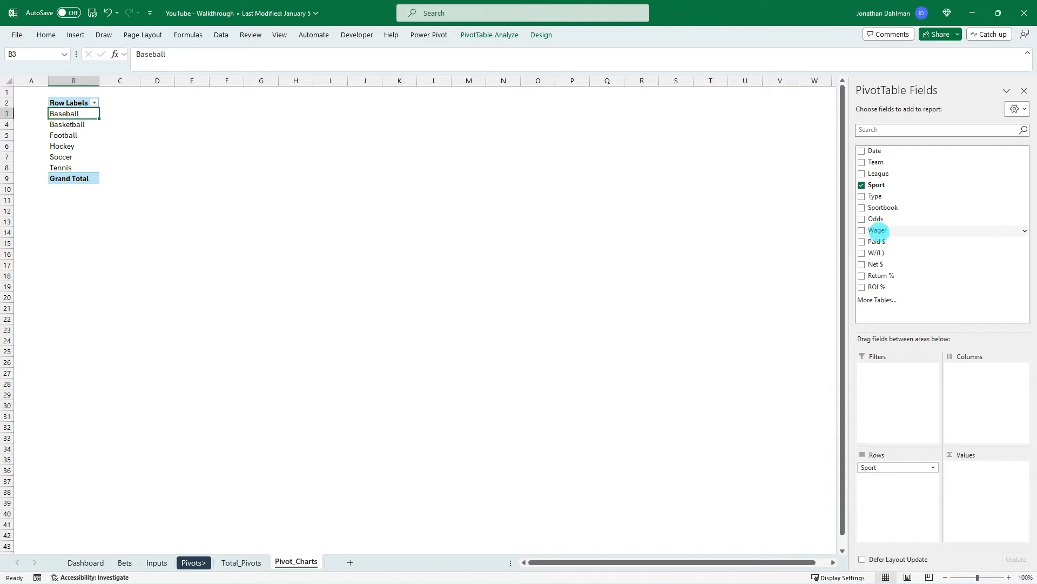
{"action": "key", "text": "space"}
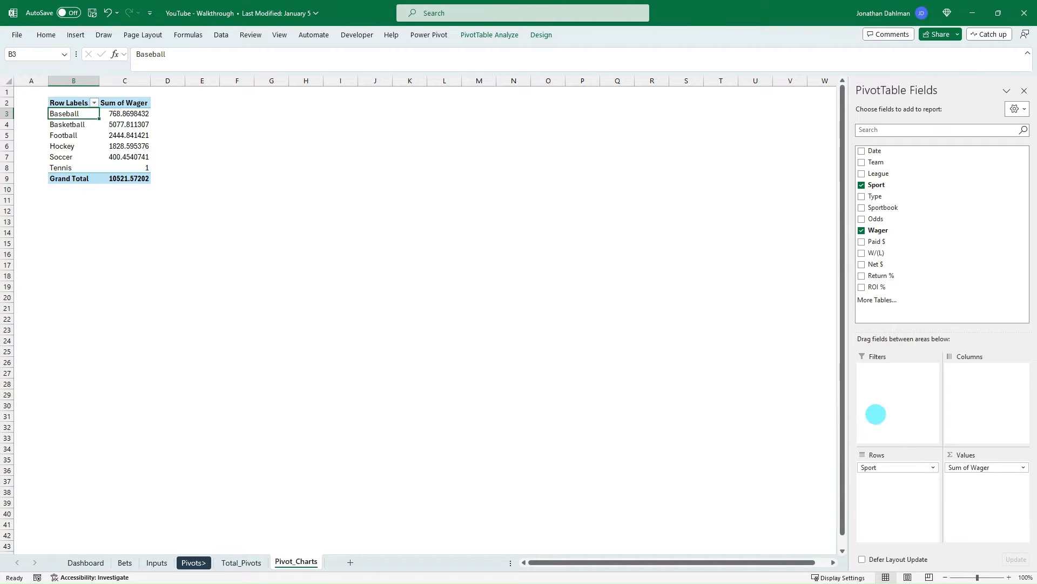
- Summarize the pivot table's Wager value by Count instead of Sum
{"action": "left_click", "coordinate": [974, 467]}
{"action": "left_click", "coordinate": [979, 454]}
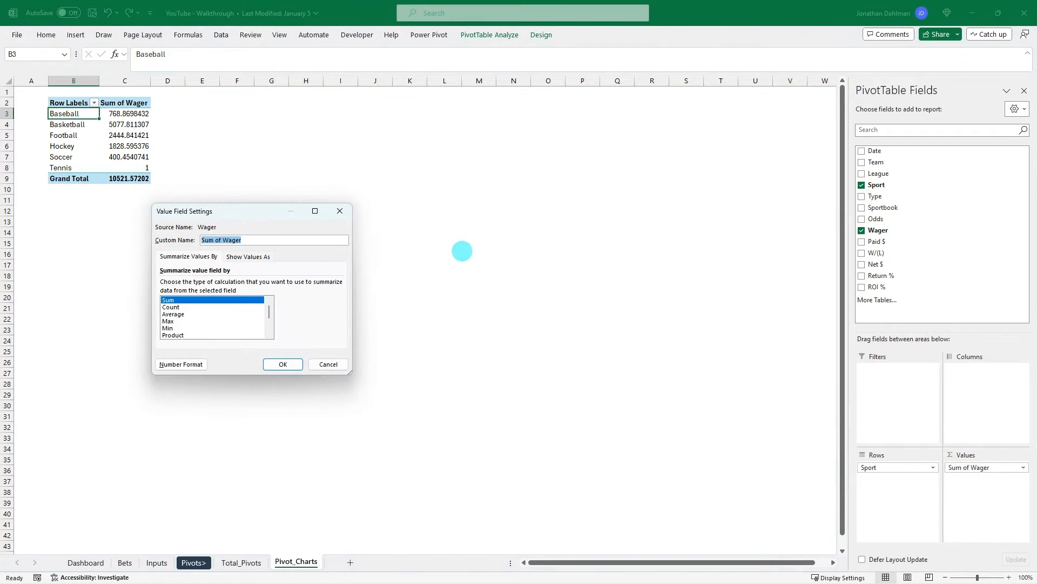
{"action": "left_click", "coordinate": [172, 307]}
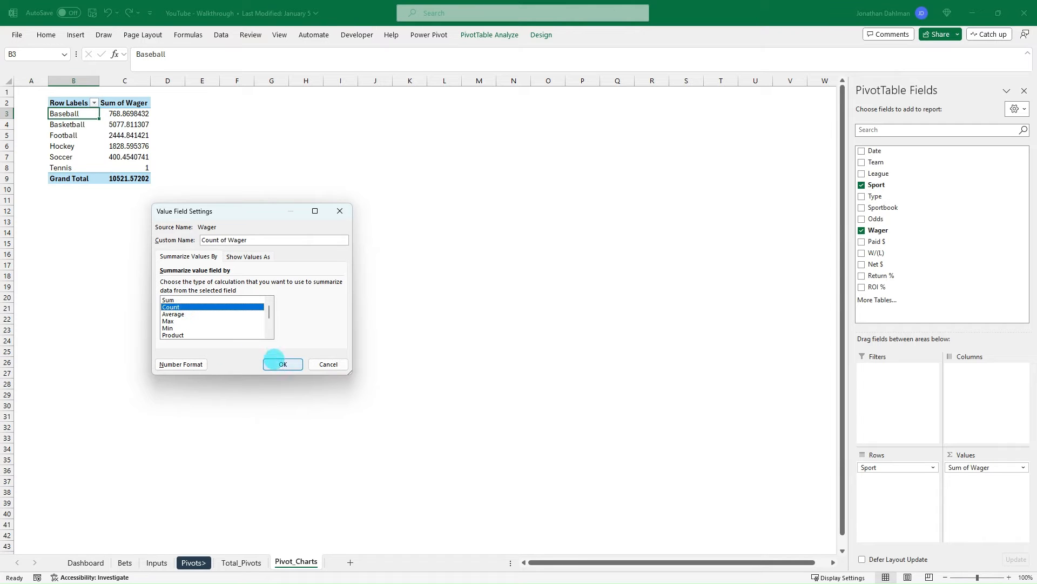
{"action": "left_click", "coordinate": [281, 364]}
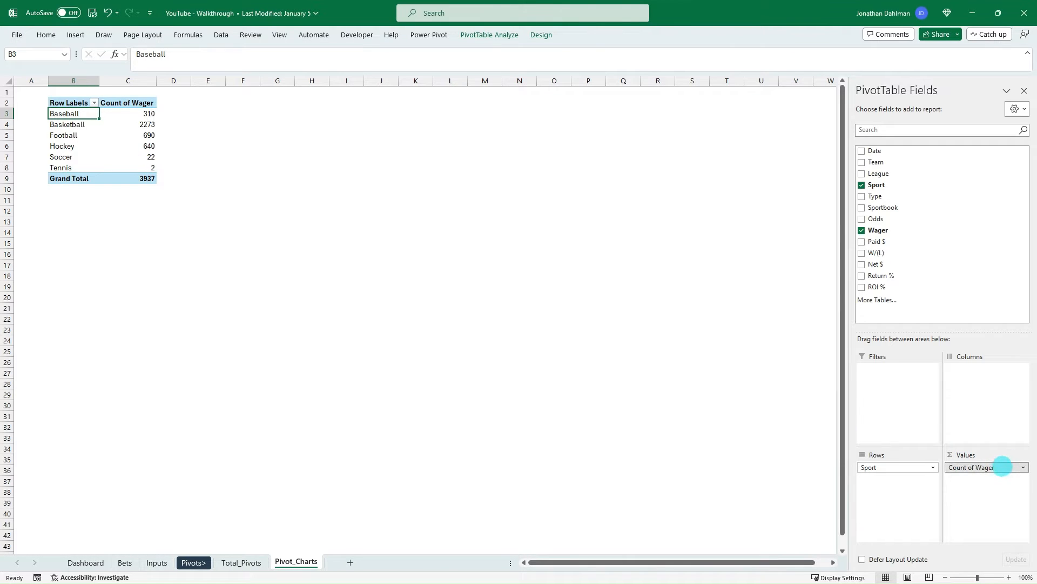
- Show the Count of Wager values as % of Grand Total
{"action": "left_click", "coordinate": [1000, 467]}
{"action": "left_click", "coordinate": [998, 455]}
{"action": "left_click", "coordinate": [249, 256]}
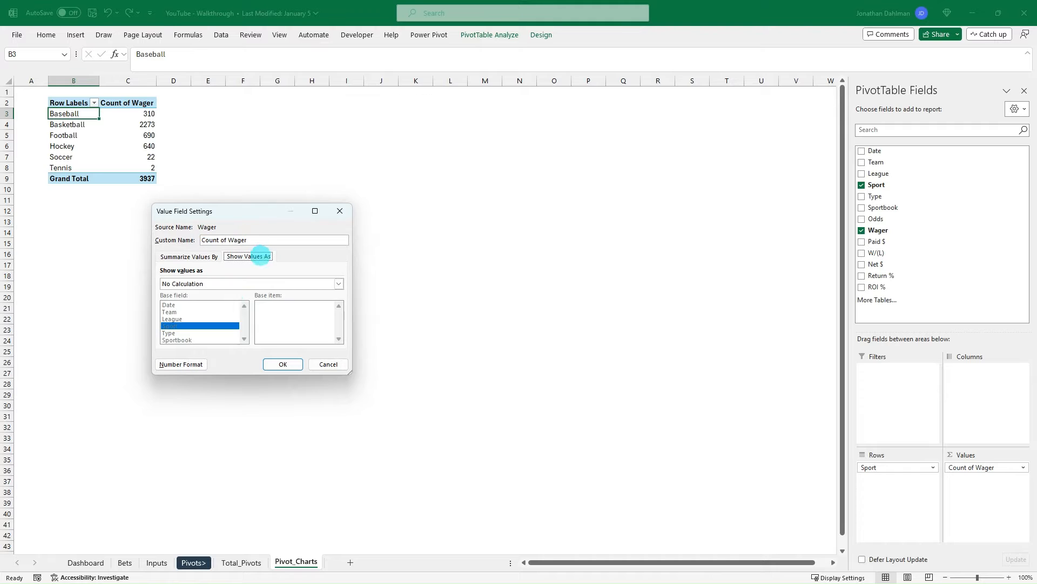
{"action": "left_click", "coordinate": [230, 282]}
{"action": "left_click", "coordinate": [216, 300]}
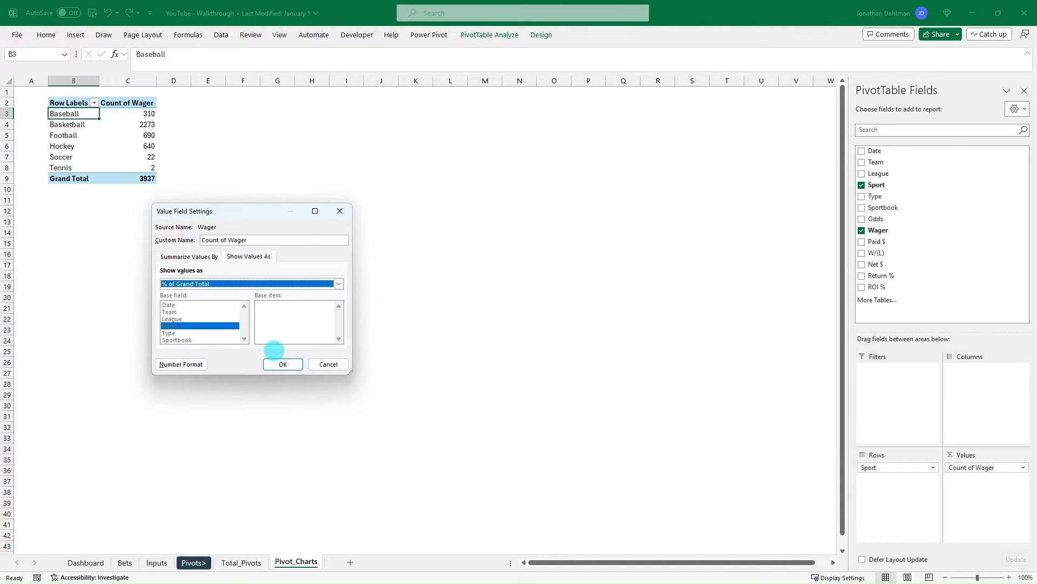
{"action": "left_click", "coordinate": [276, 364]}
- Examine each sport's share of the wagers in the pivot table, from Baseball to Tennis
{"action": "left_click", "coordinate": [142, 146]}
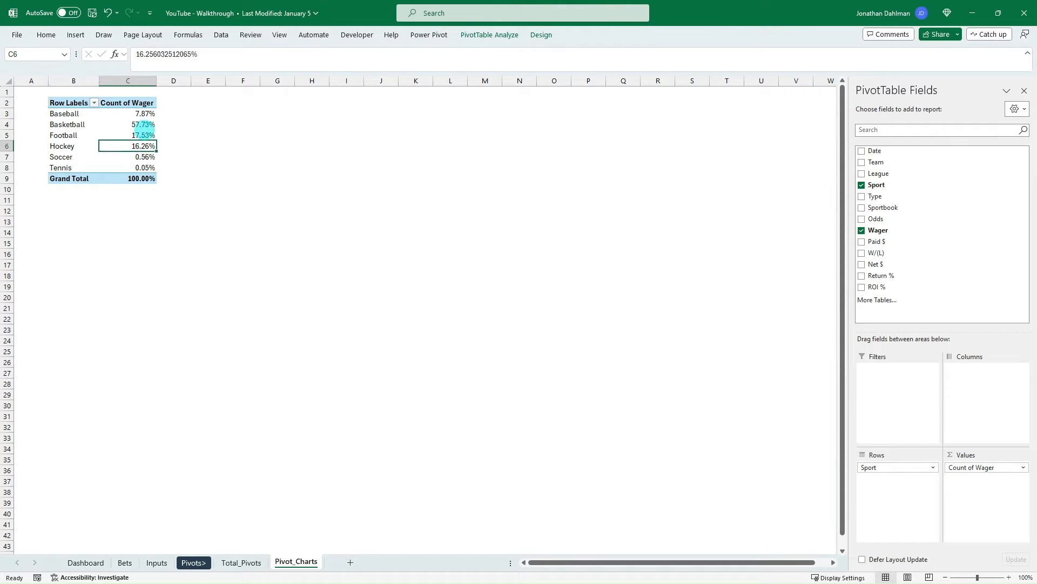
{"action": "left_click", "coordinate": [143, 114]}
{"action": "left_click", "coordinate": [142, 145]}
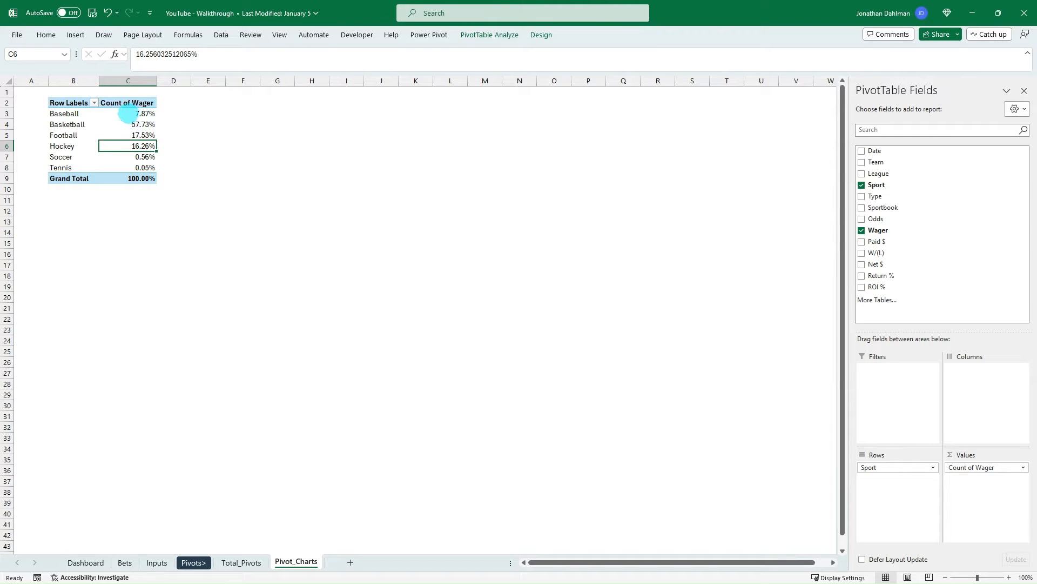
{"action": "left_click", "coordinate": [70, 112]}
{"action": "left_click", "coordinate": [61, 126]}
{"action": "left_click", "coordinate": [61, 136]}
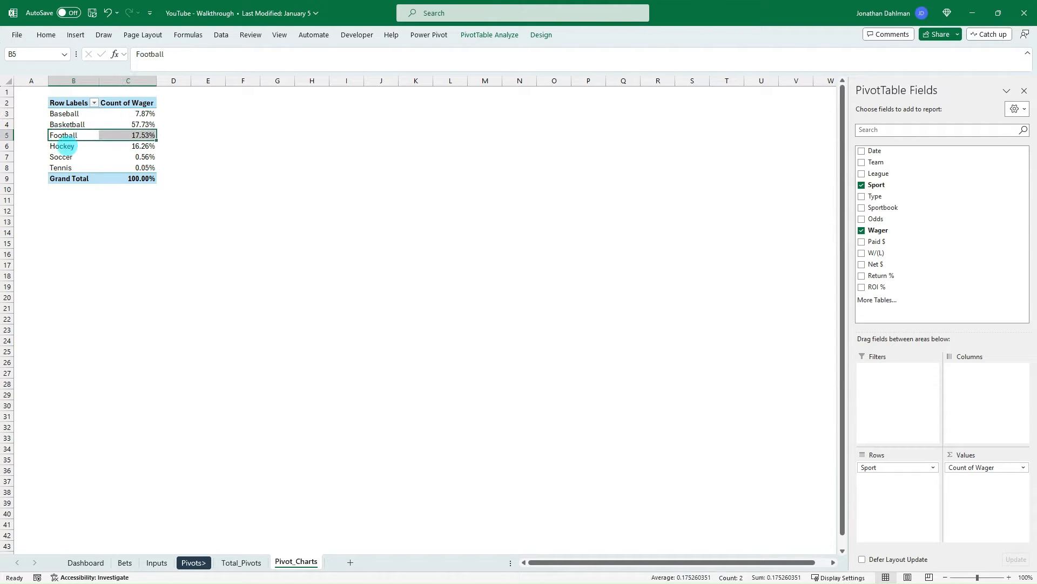
{"action": "left_click", "coordinate": [63, 146]}
{"action": "left_click", "coordinate": [61, 157]}
{"action": "left_click", "coordinate": [61, 168]}
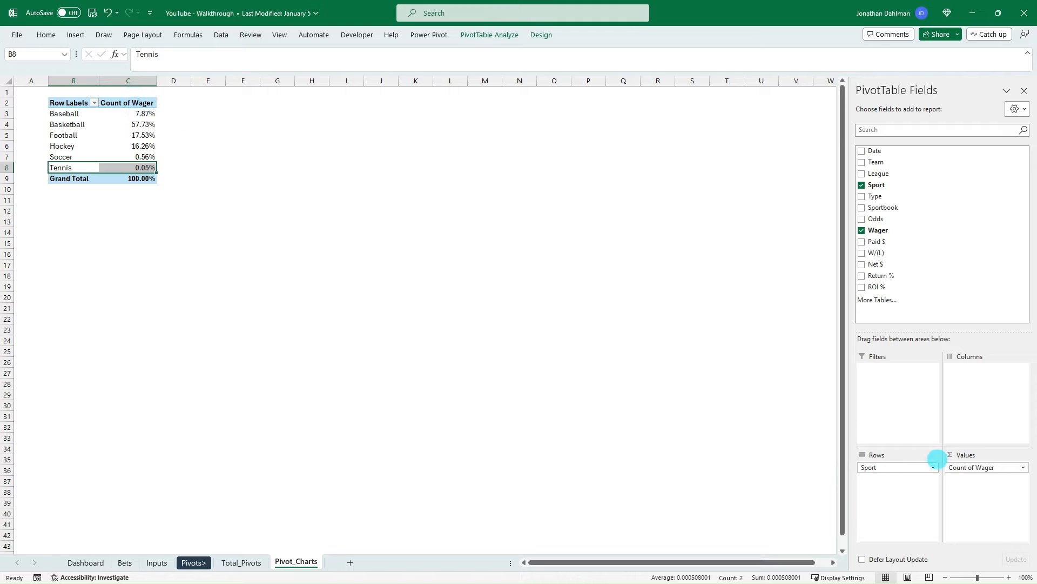
- Rename the pivot table's Count of Wager header in cell C2 to Wager Split %
{"action": "left_click", "coordinate": [131, 101]}
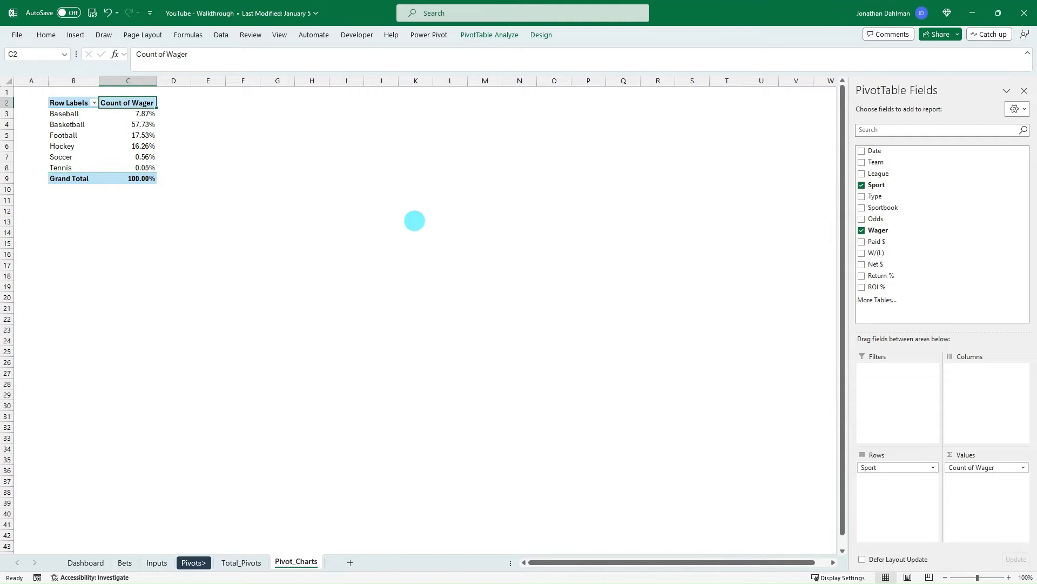
{"action": "type", "text": "Wager Split"}
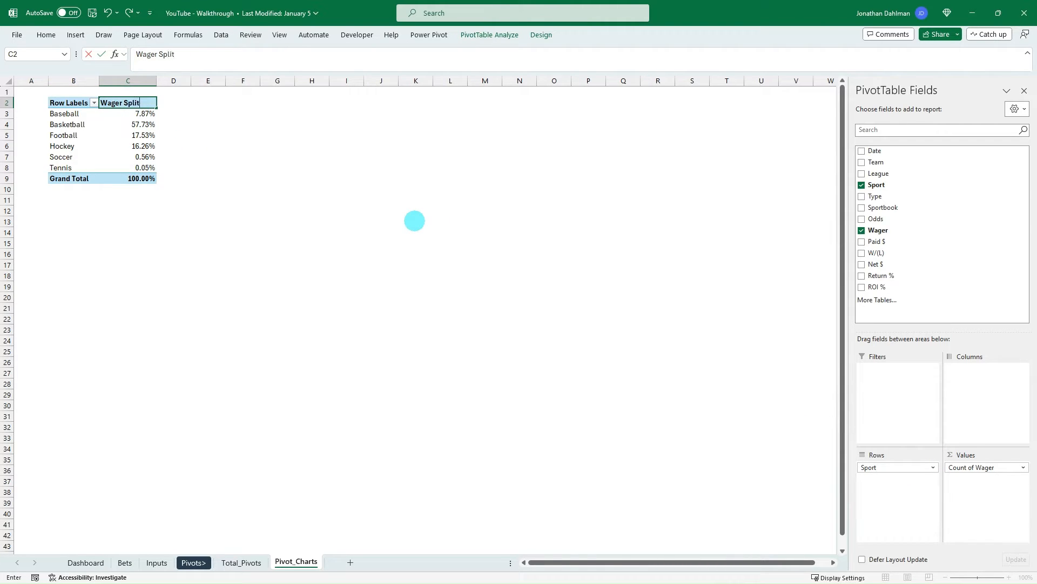
{"action": "type", "text": " %"}
{"action": "key", "text": "Return"}
- Try to clear the Row Labels header in cell B2 of the pivot table
{"action": "key", "text": "Left"}
{"action": "key", "text": "Up"}
{"action": "key", "text": "Delete"}
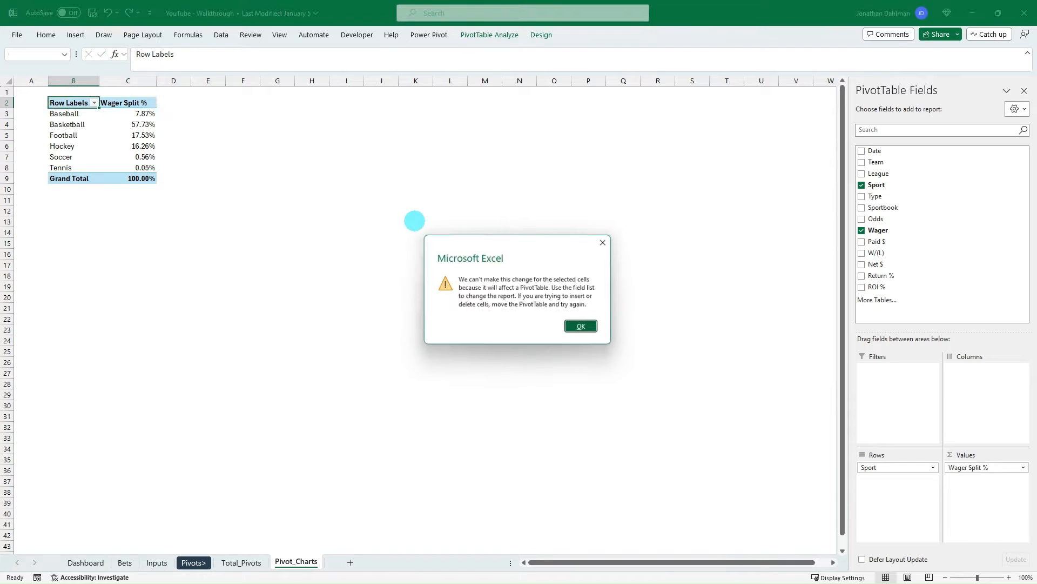
{"action": "key", "text": "Return"}
- Set the PivotTable name of the wager split table to WagerSplits
{"action": "left_click", "coordinate": [138, 146]}
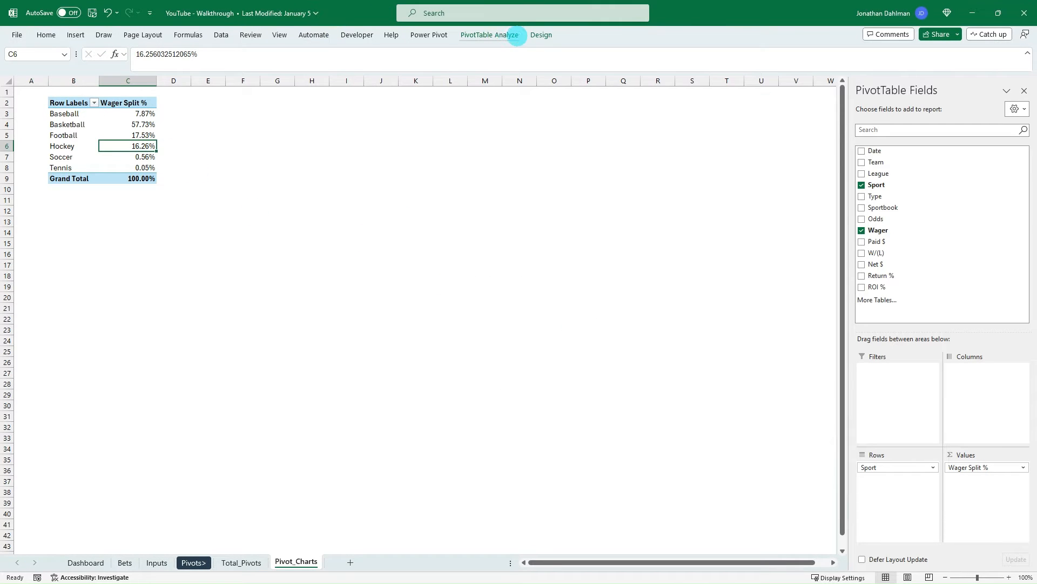
{"action": "left_click", "coordinate": [489, 35]}
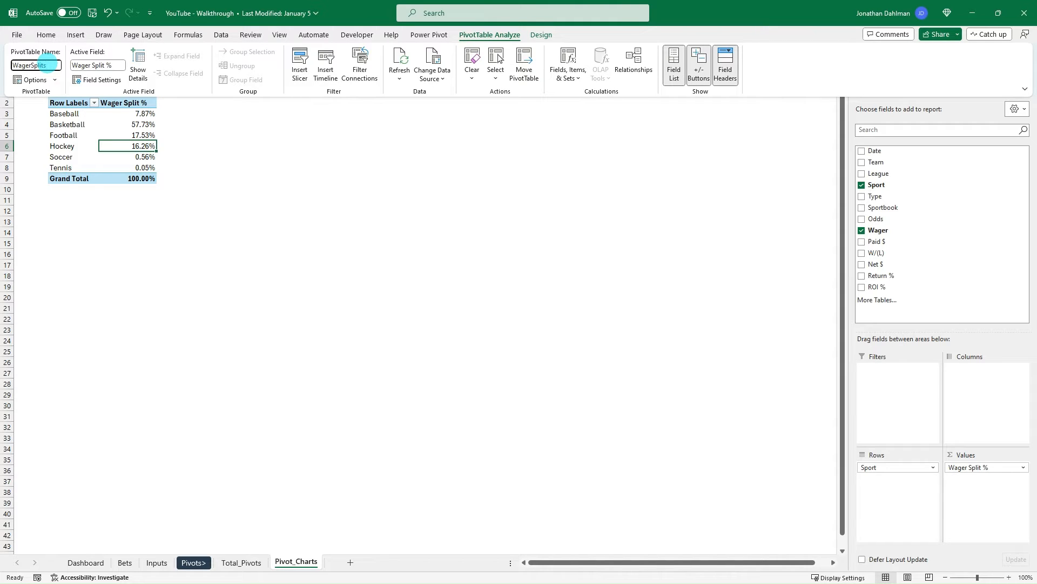
{"action": "key", "text": "Return"}
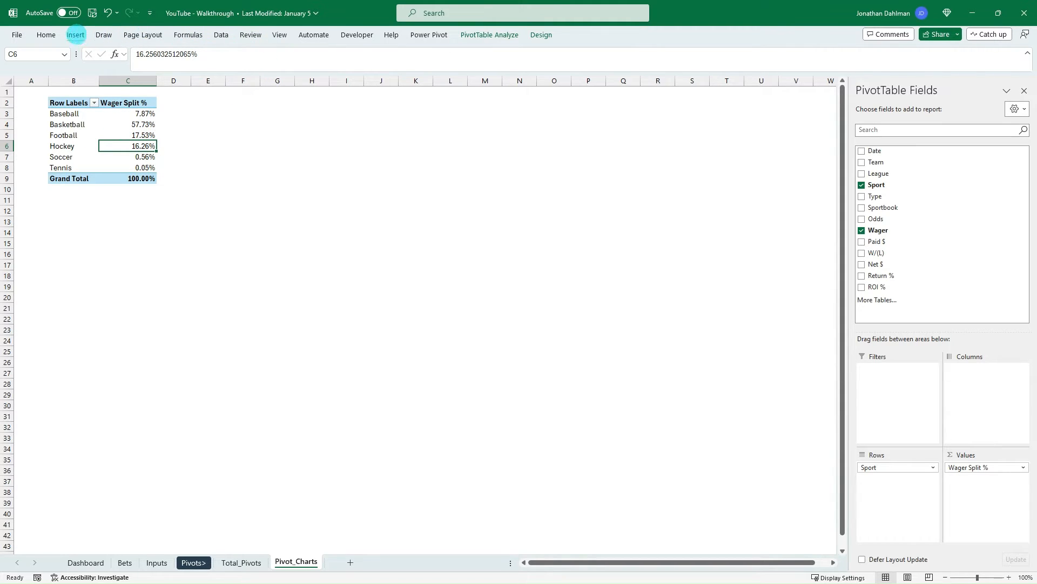
- Insert a Doughnut PivotChart based on the wager split pivot table
{"action": "left_click", "coordinate": [75, 34]}
{"action": "left_click", "coordinate": [442, 75]}
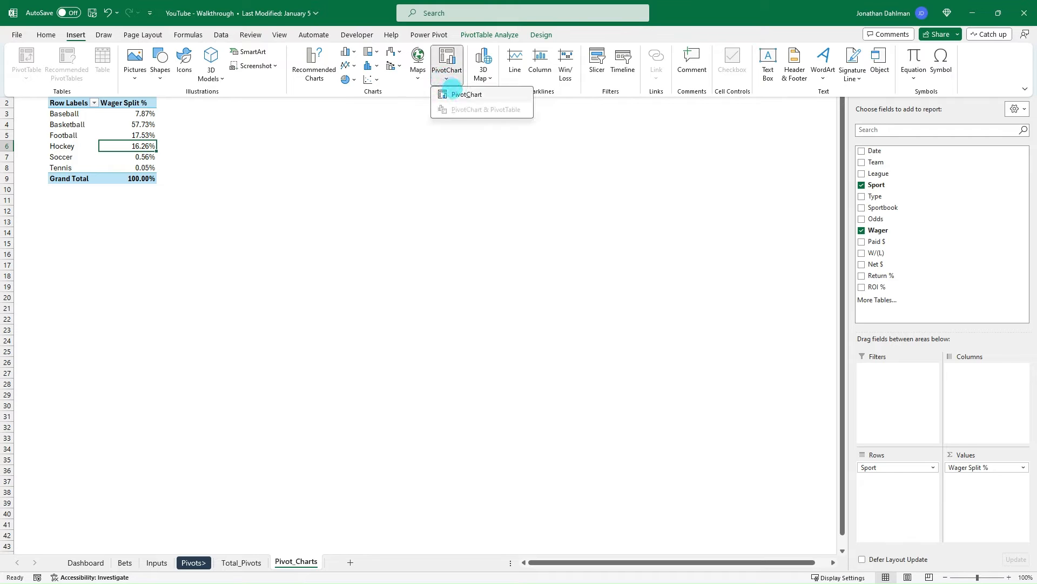
{"action": "left_click", "coordinate": [454, 93]}
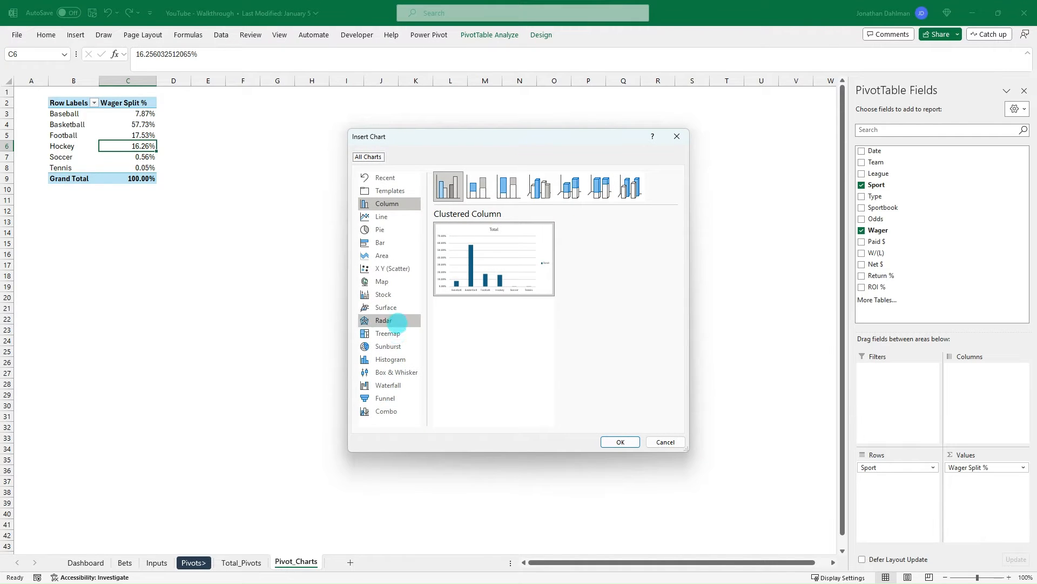
{"action": "left_click", "coordinate": [388, 232]}
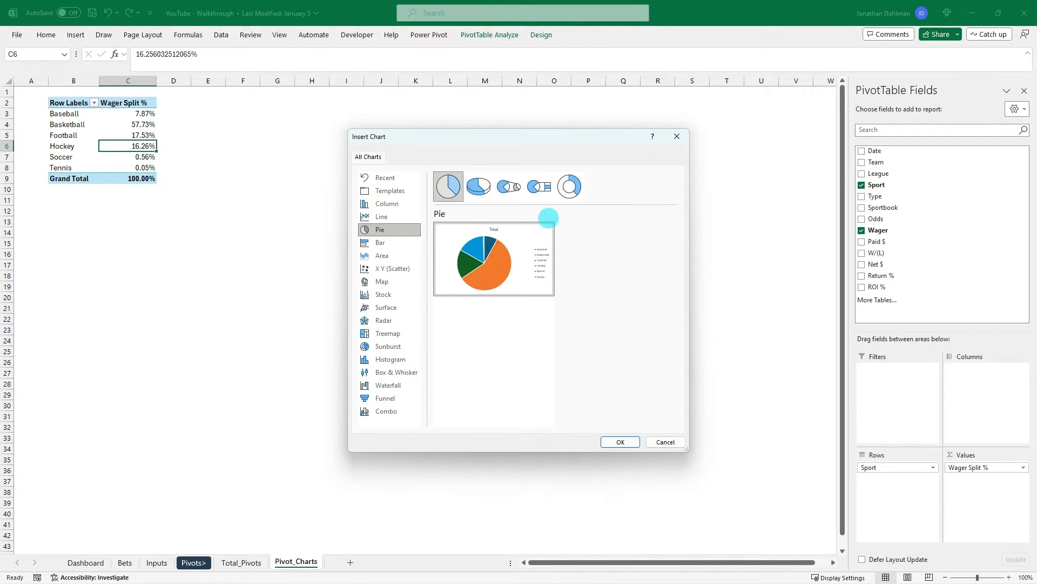
{"action": "left_click", "coordinate": [570, 187]}
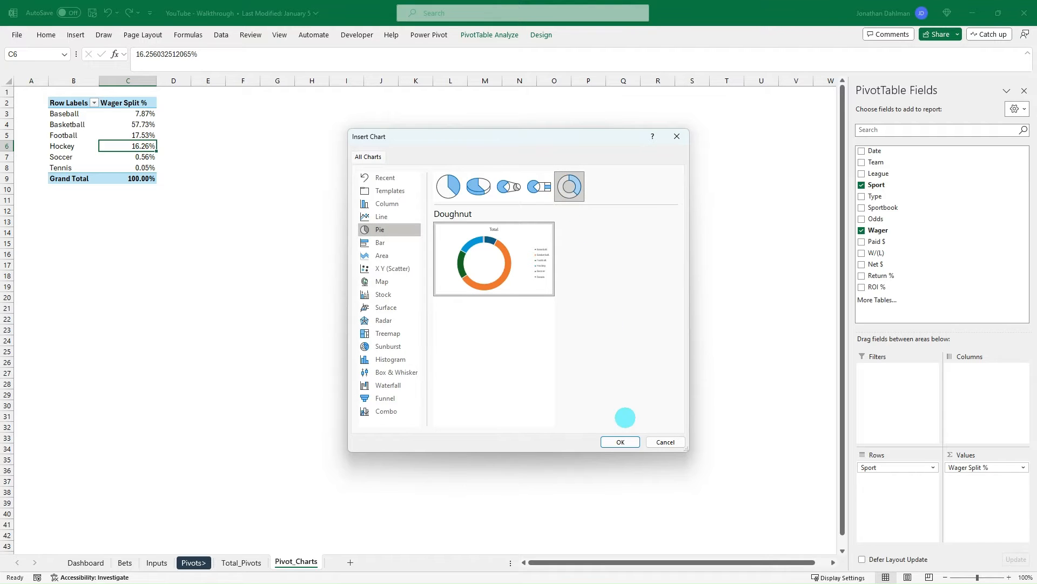
{"action": "left_click", "coordinate": [620, 441]}
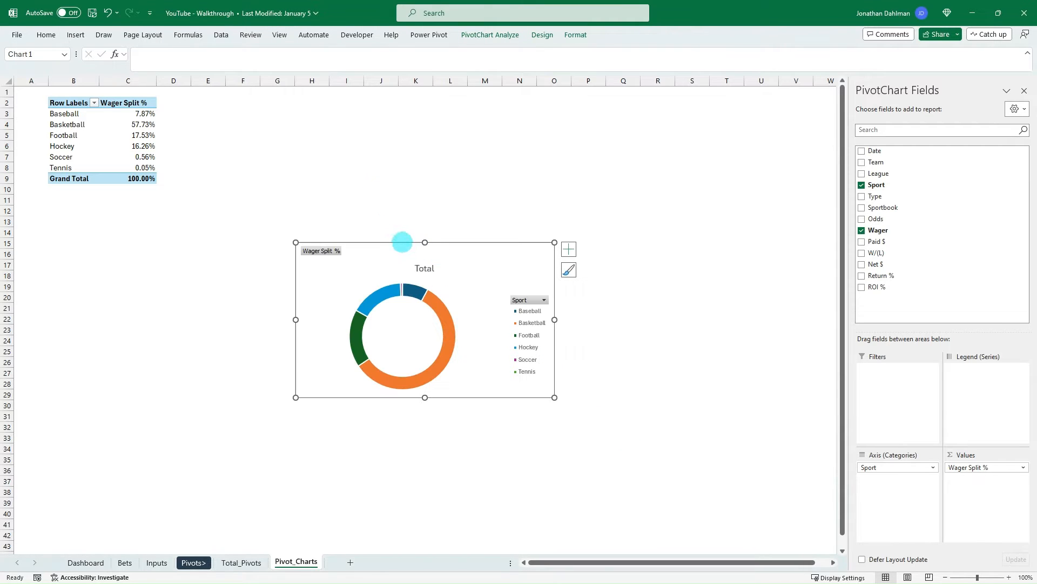
- Move the doughnut chart from Pivot_Charts to the Dashboard sheet and place it to the right of the Sports Betting Dashboard banner
{"action": "left_click_drag", "start_coordinate": [402, 241], "coordinate": [354, 153]}
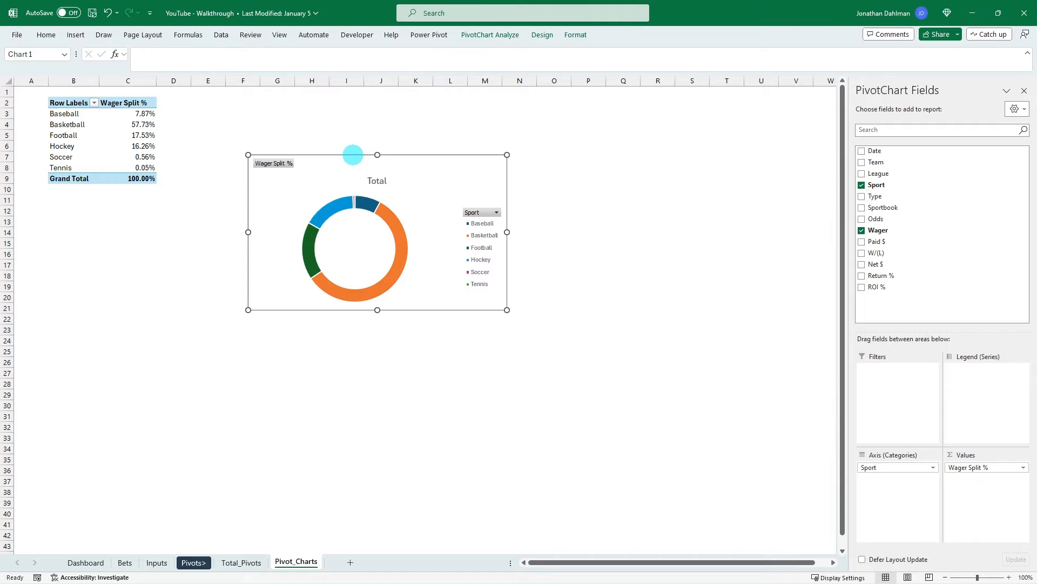
{"action": "key", "text": "Delete"}
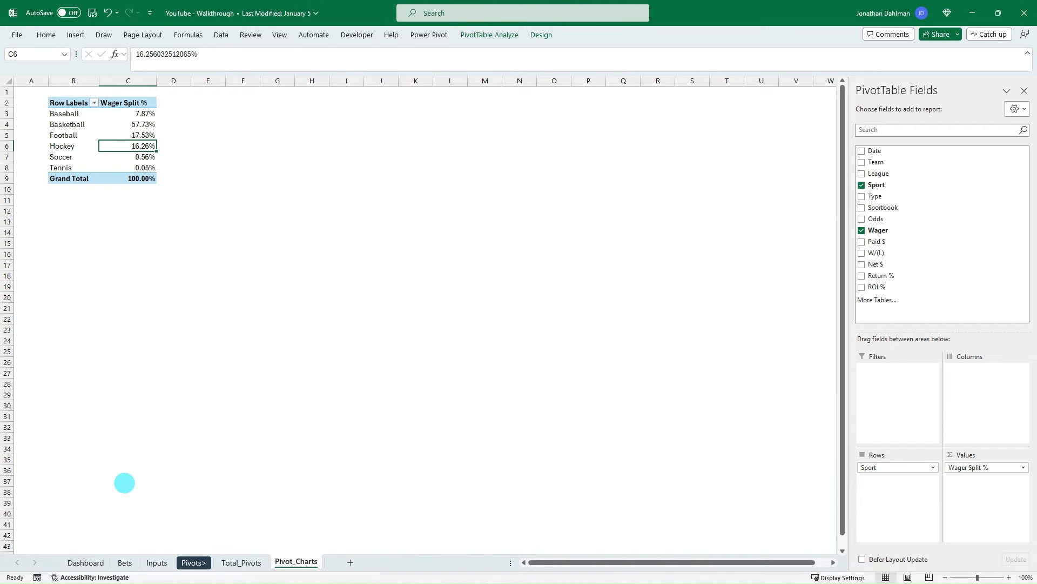
{"action": "key", "text": "ctrl+Page_Up"}
{"action": "key", "text": "ctrl+Page_Up"}
{"action": "key", "text": "ctrl+Page_Up"}
{"action": "key", "text": "ctrl+Page_Up"}
{"action": "key", "text": "ctrl+Page_Up"}
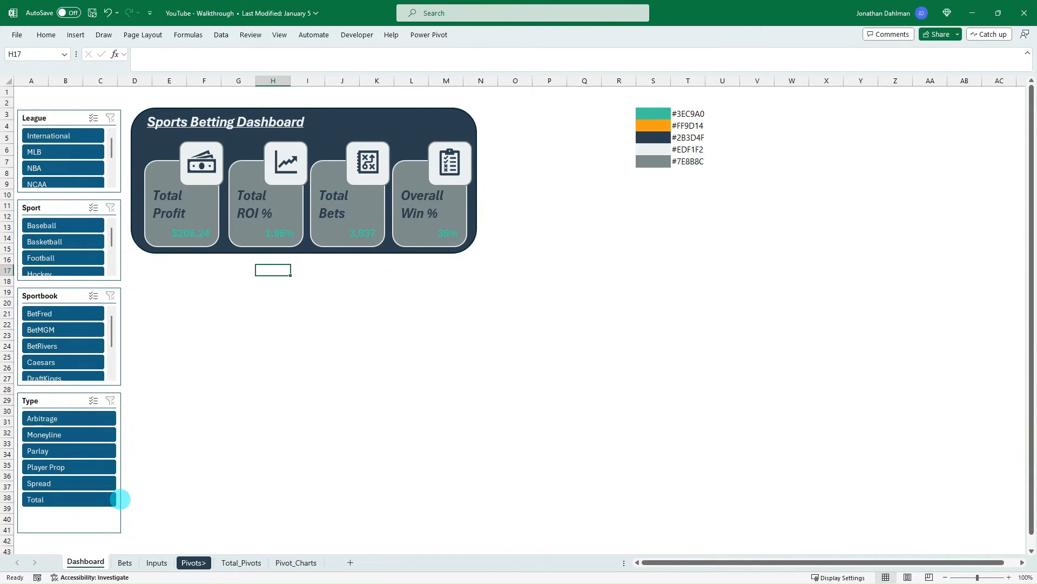
{"action": "key", "text": "ctrl+v"}
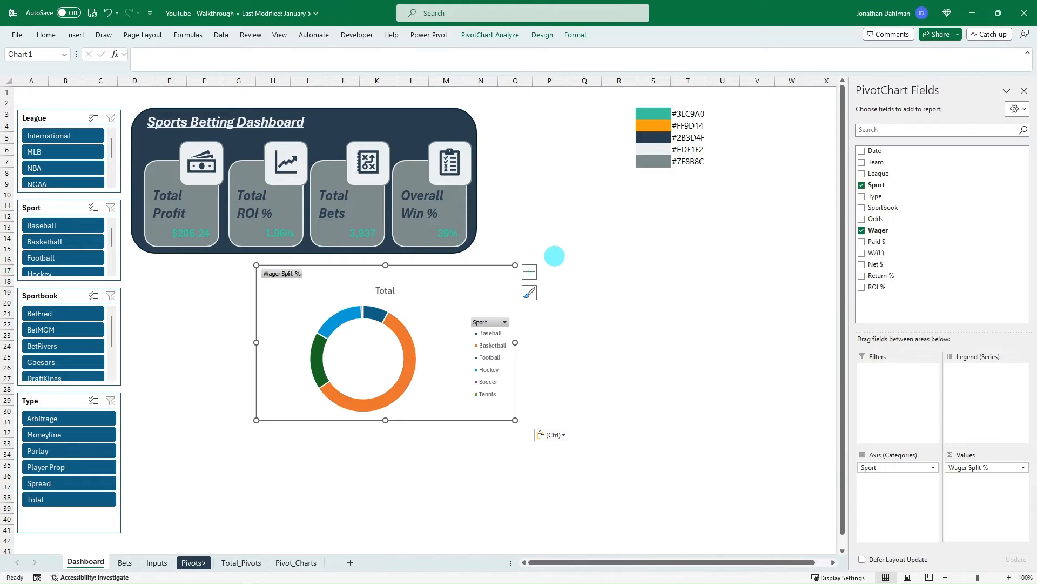
{"action": "left_click_drag", "start_coordinate": [463, 266], "coordinate": [623, 157]}
{"action": "mouse_move", "coordinate": [696, 161]}
{"action": "left_mouse_down"}
{"action": "mouse_move", "coordinate": [691, 135]}
{"action": "mouse_move", "coordinate": [699, 166]}
{"action": "left_mouse_up"}
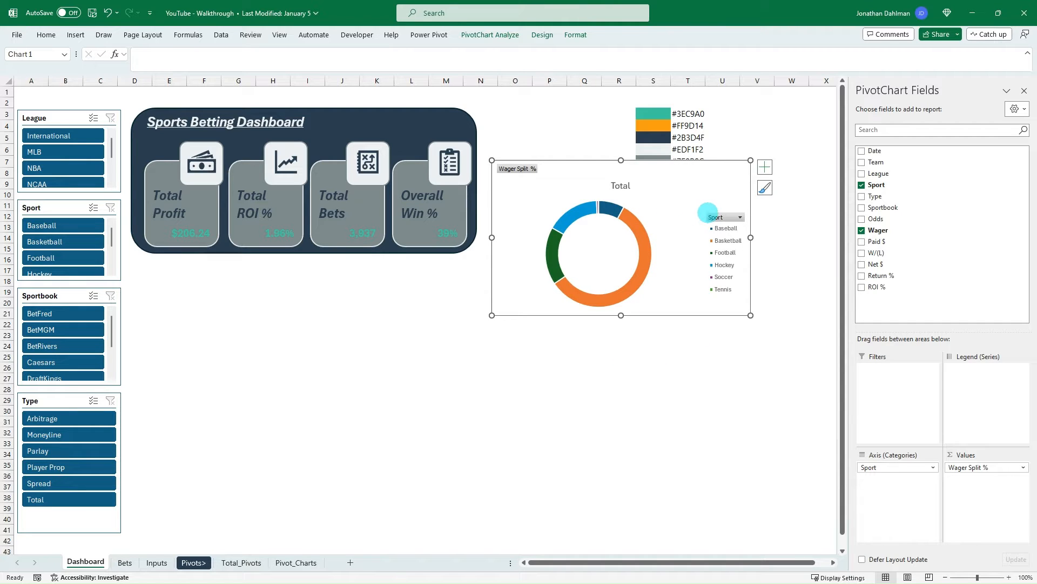
- Hide all field buttons on the doughnut chart and change its title to % of Bets by Sport
{"action": "right_click", "coordinate": [713, 216]}
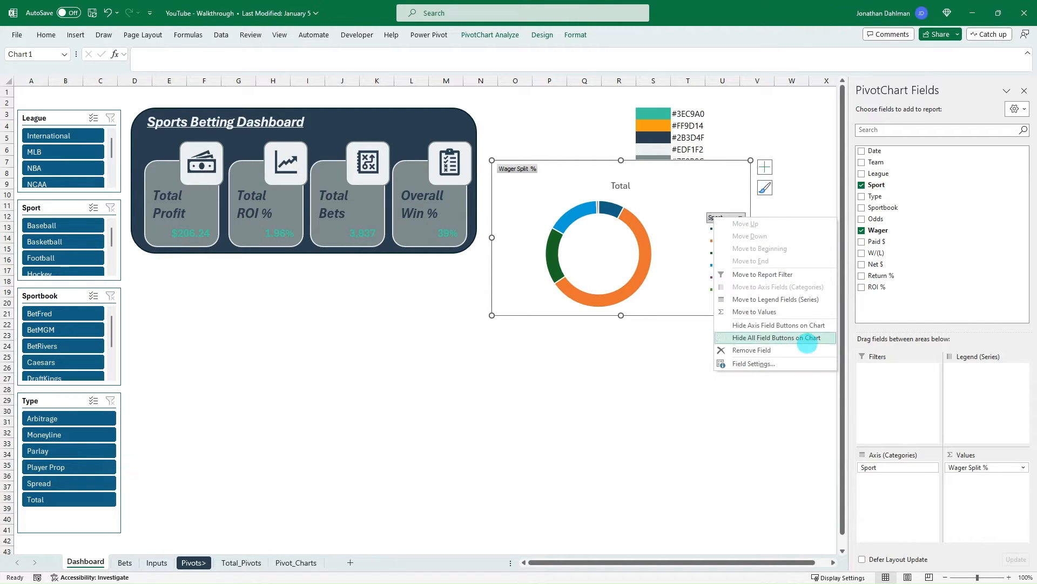
{"action": "left_click", "coordinate": [809, 338]}
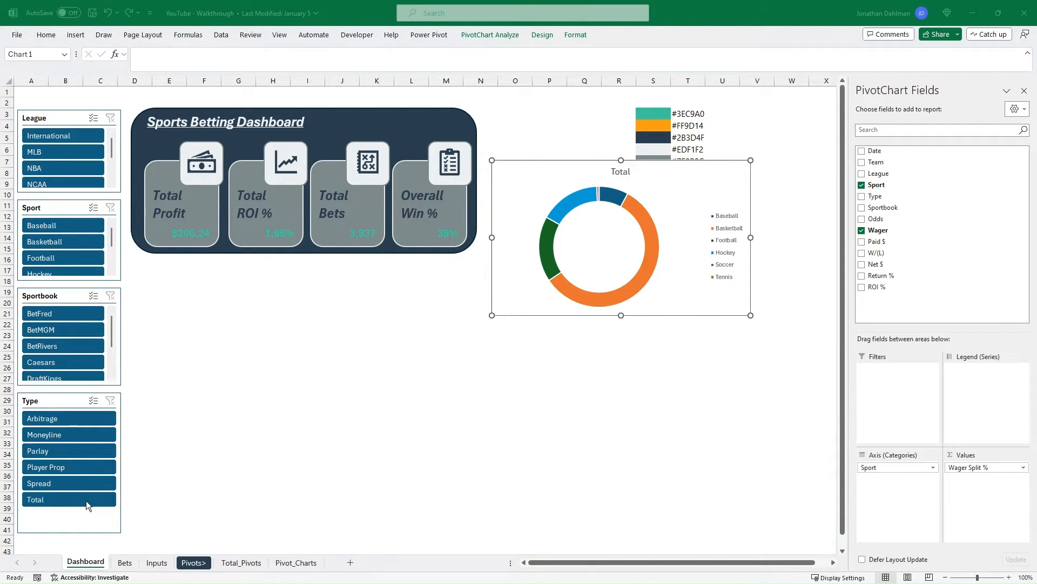
{"action": "double_click", "coordinate": [621, 172]}
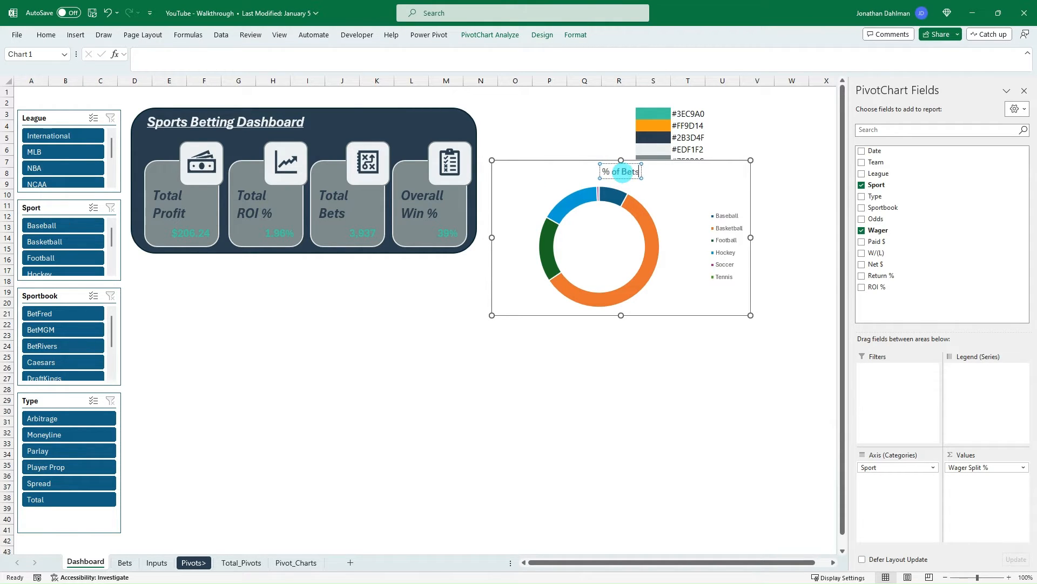
{"action": "type", "text": "% of Bets by Sport"}
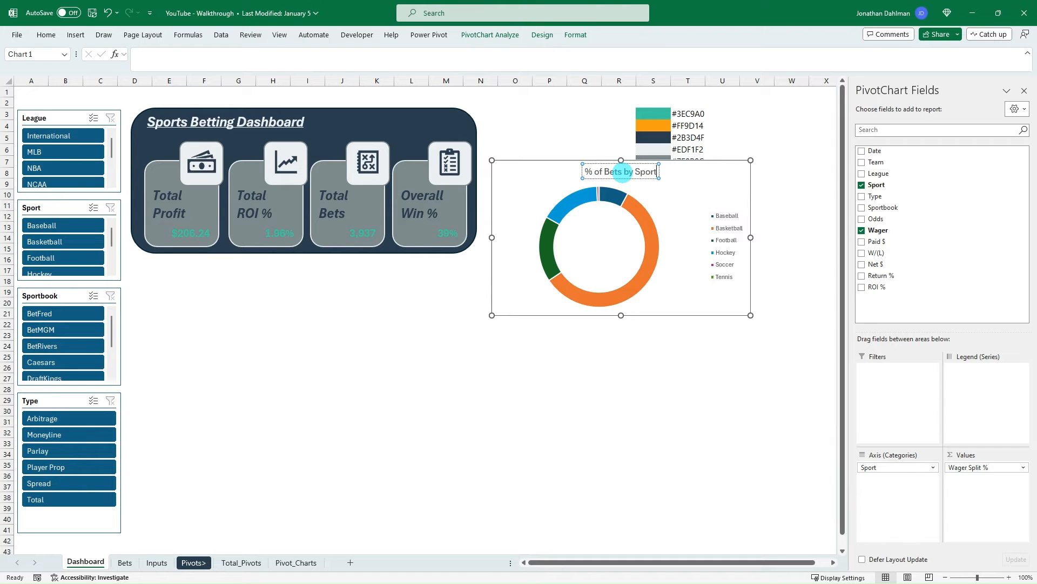
- Make the doughnut chart's title bold and move it to the chart's upper-left corner
{"action": "left_click", "coordinate": [646, 170]}
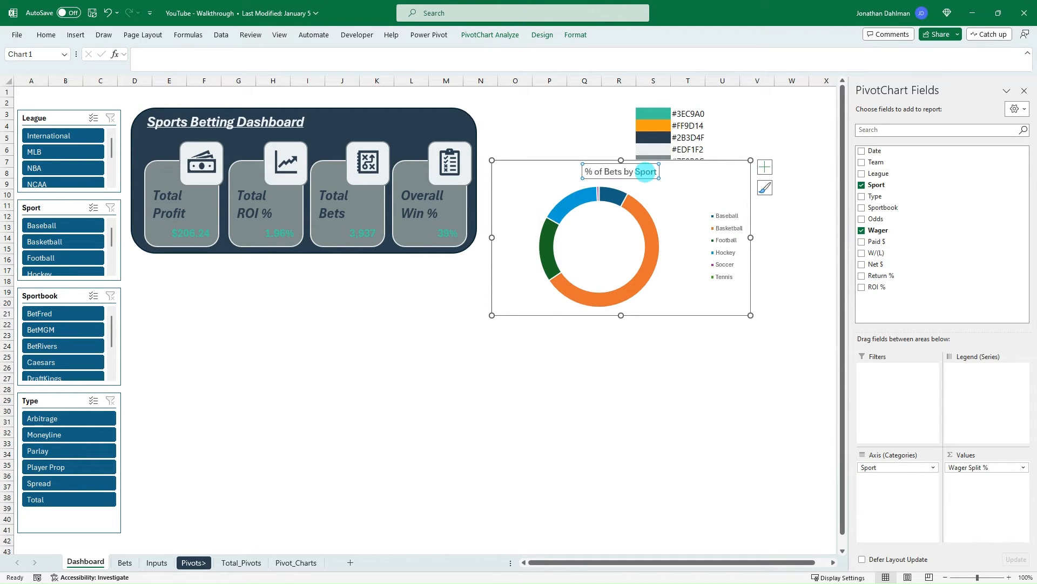
{"action": "key", "text": "ctrl+b"}
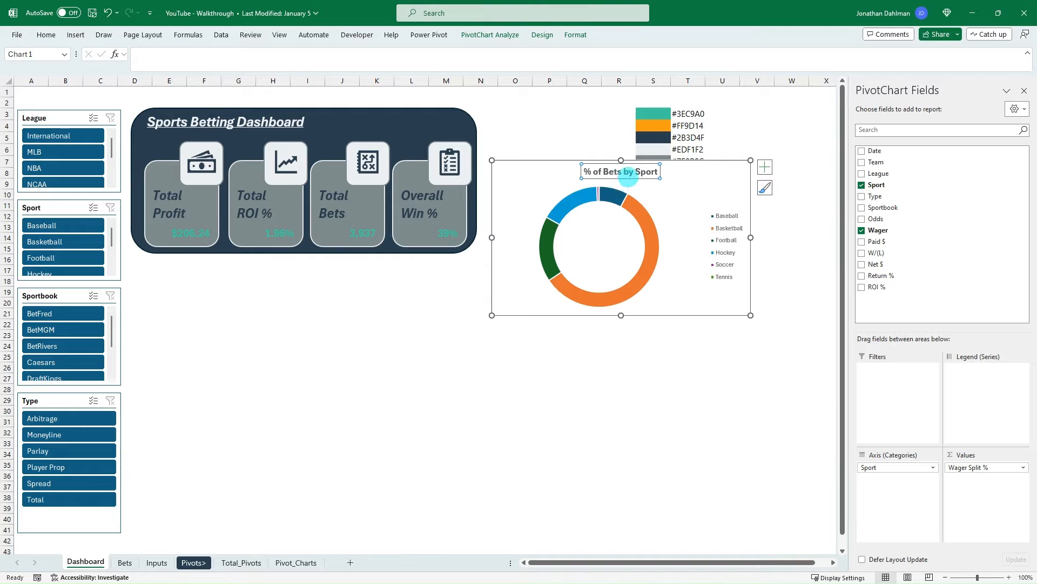
{"action": "left_click_drag", "start_coordinate": [628, 176], "coordinate": [543, 176]}
- Open the formatting options for the doughnut chart's data series, then deselect the chart
{"action": "left_click", "coordinate": [653, 207]}
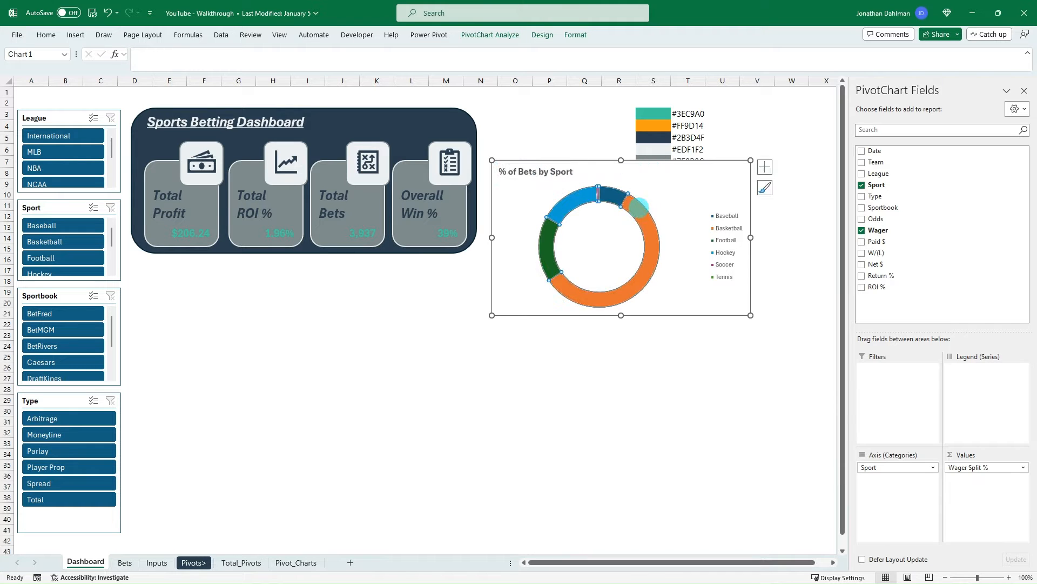
{"action": "key", "text": "ctrl+1"}
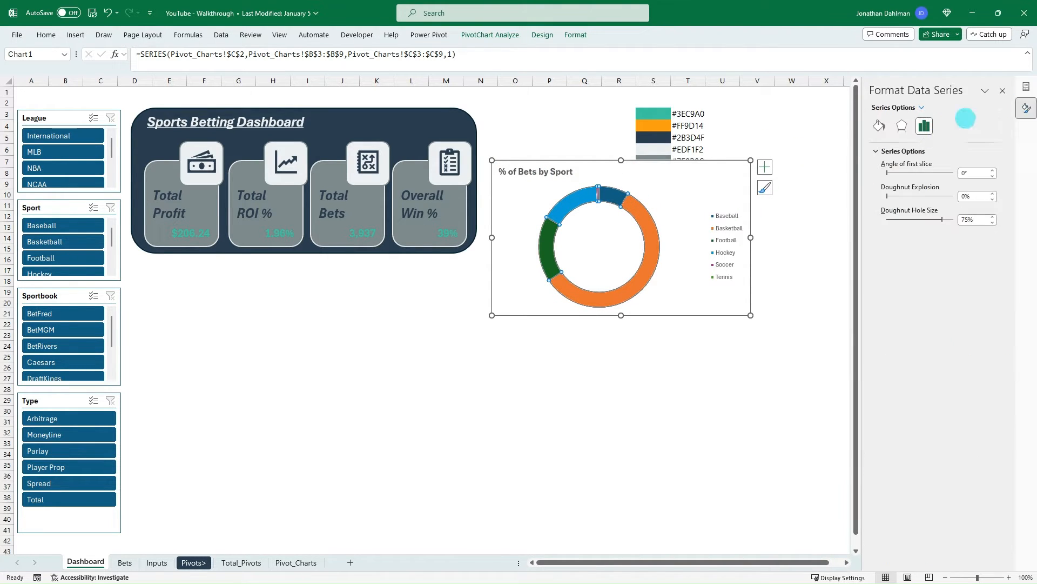
{"action": "left_click", "coordinate": [668, 359]}
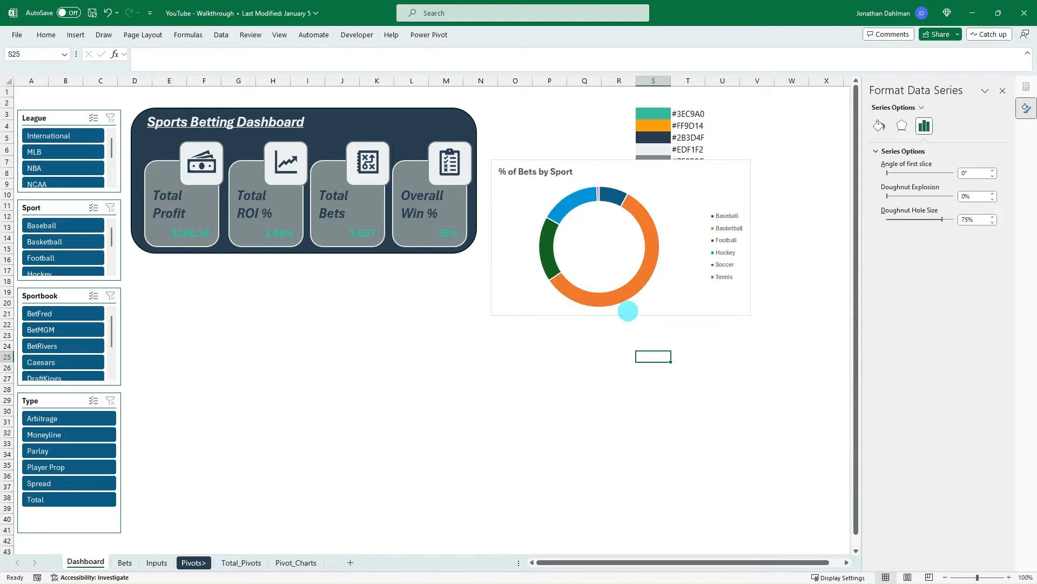
{"action": "left_click", "coordinate": [649, 249]}
{"action": "left_click", "coordinate": [656, 365]}
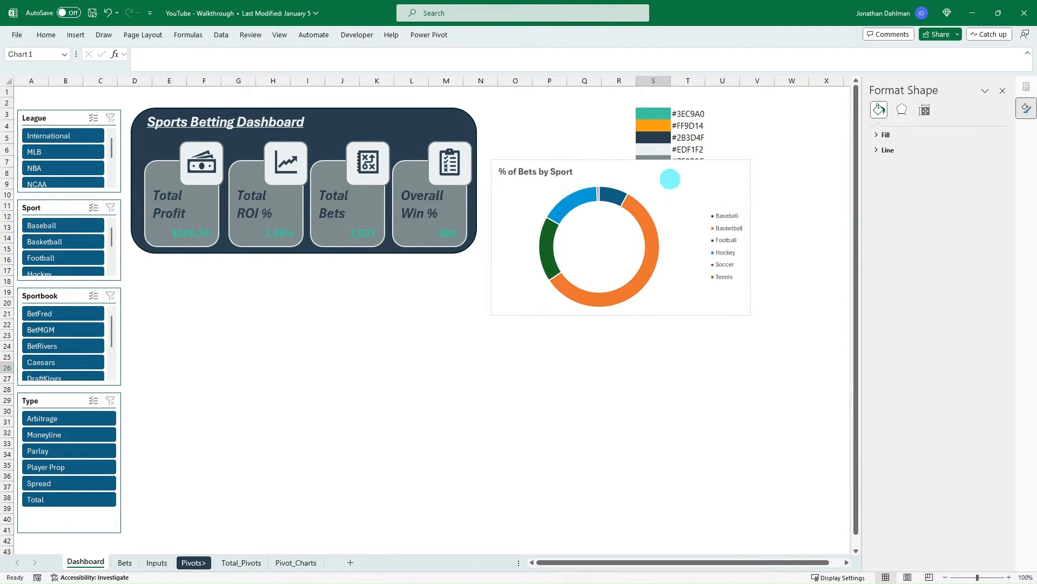
- Give the doughnut chart rounded corners and a solid 1.25 pt Blue-Gray border
{"action": "left_click", "coordinate": [670, 179]}
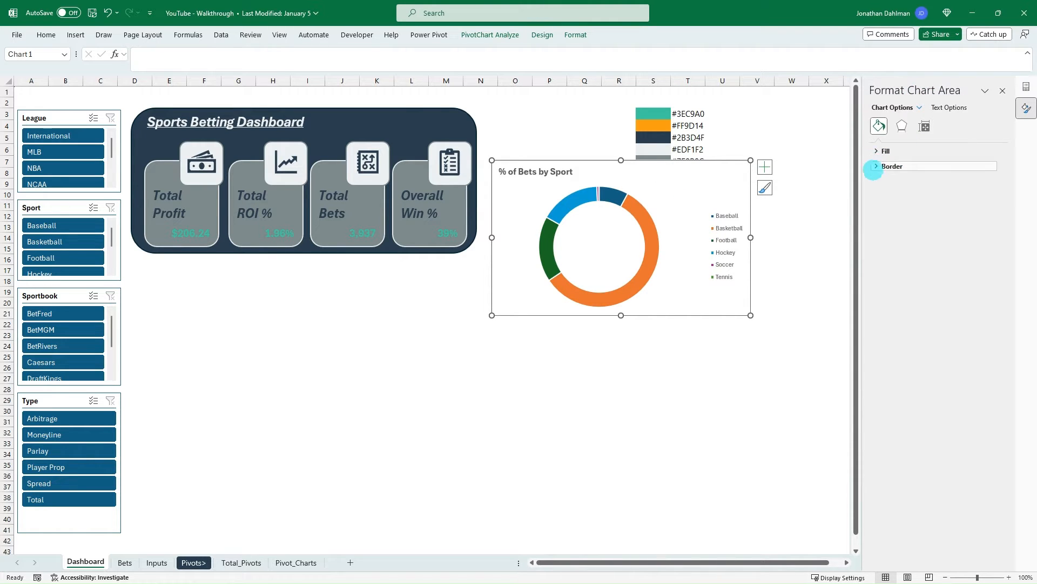
{"action": "left_click", "coordinate": [876, 166]}
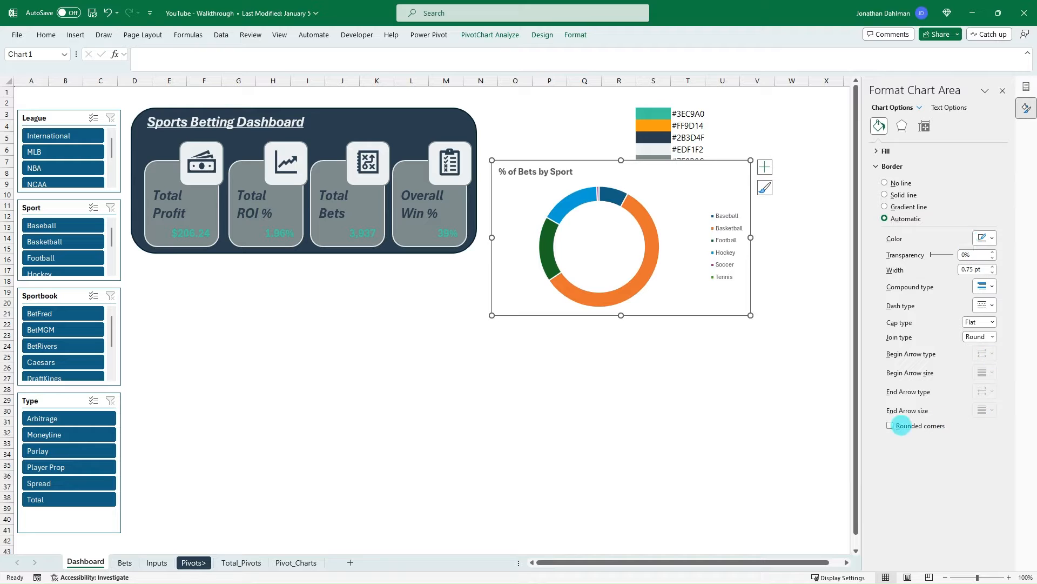
{"action": "left_click", "coordinate": [891, 425]}
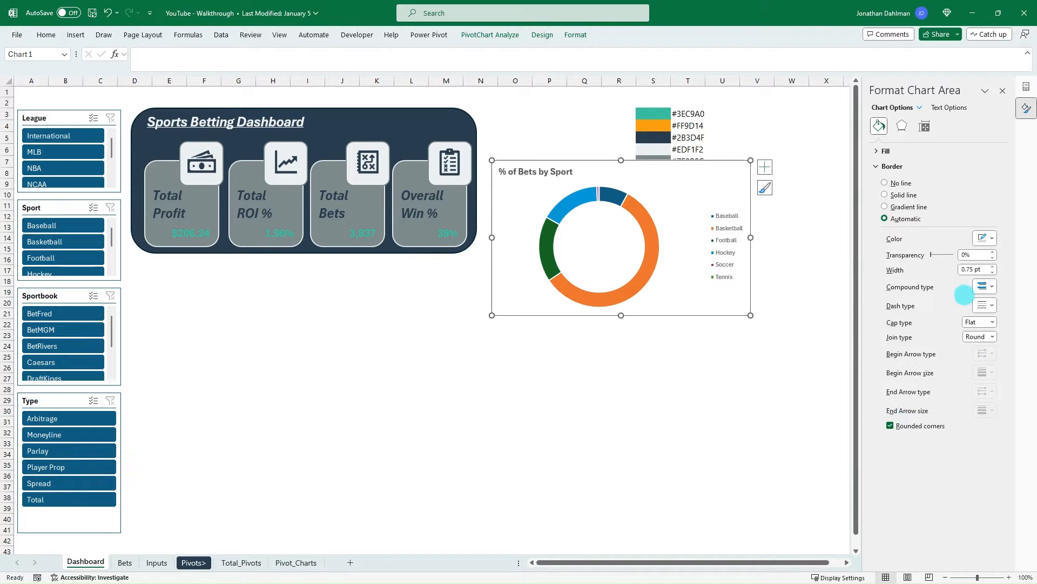
{"action": "left_click", "coordinate": [993, 266]}
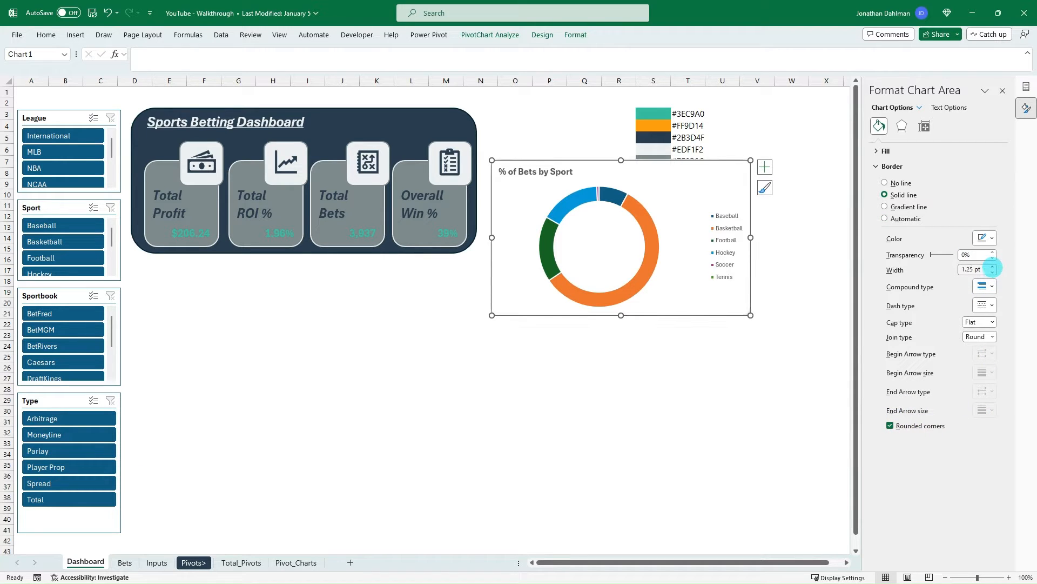
{"action": "left_click", "coordinate": [988, 237]}
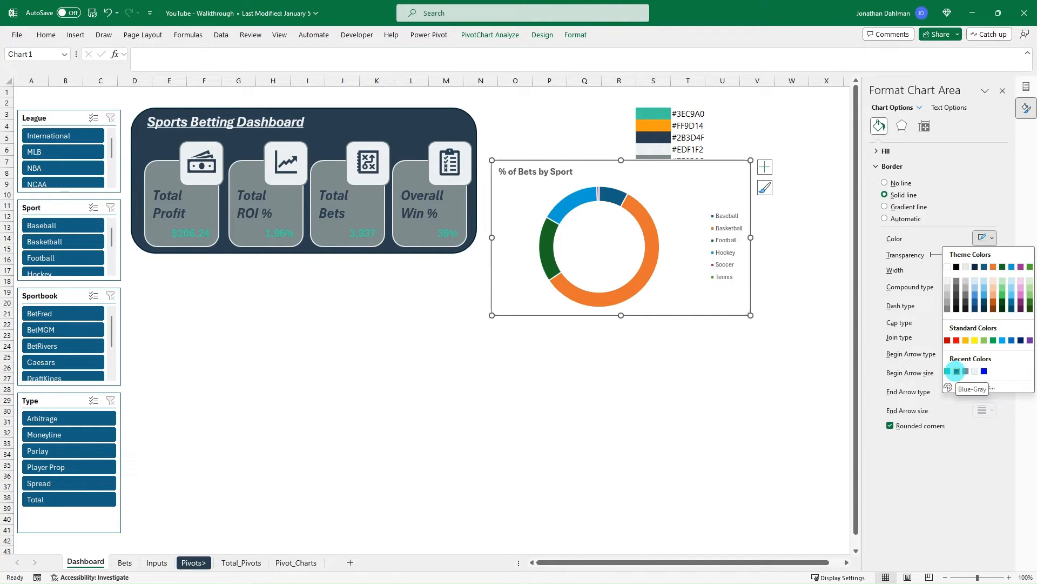
{"action": "left_click", "coordinate": [956, 370]}
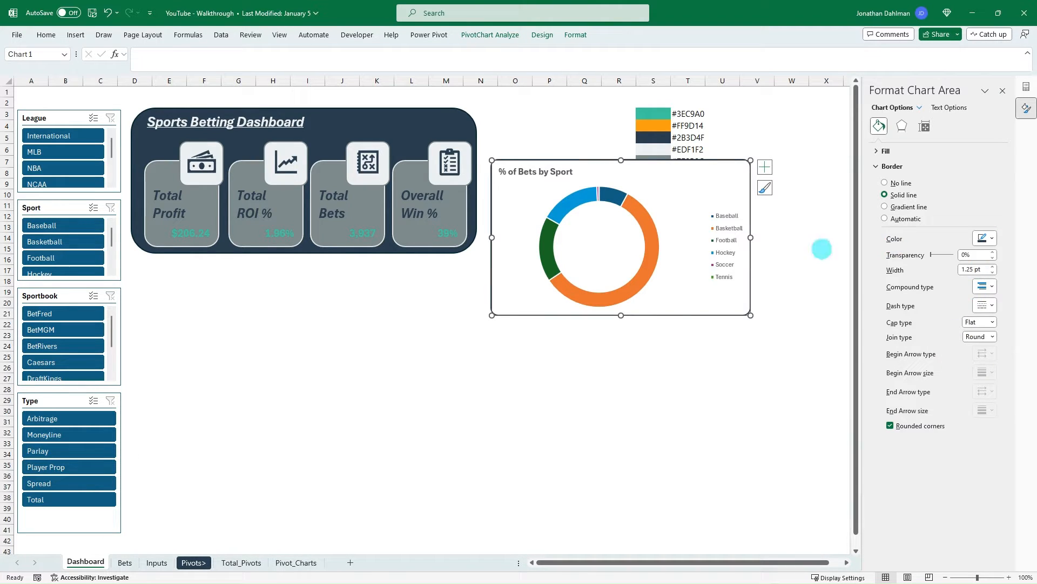
{"action": "left_click", "coordinate": [790, 366]}
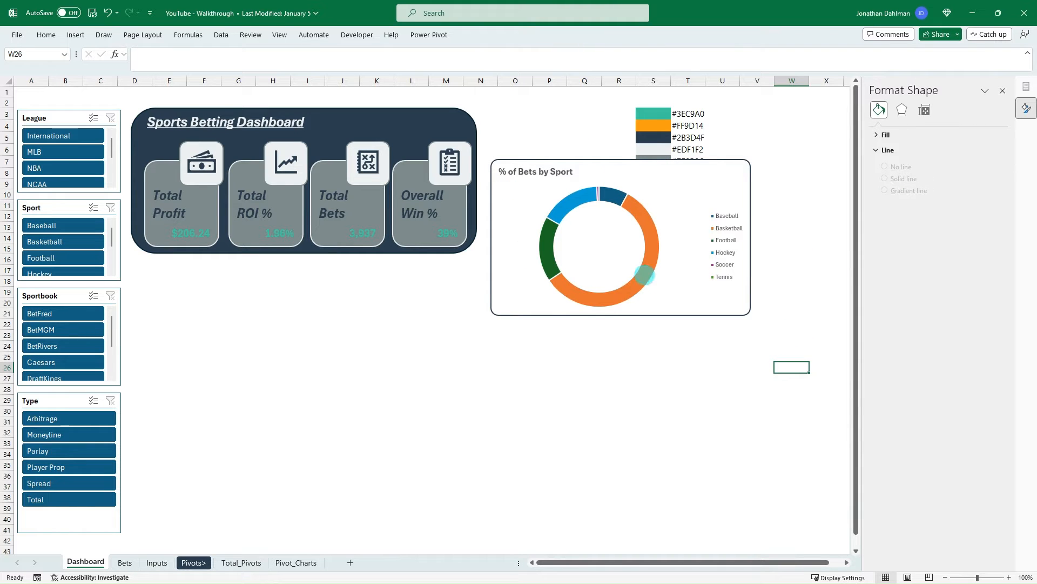
- Fill the doughnut chart's background with the solid light gray from the recent colors
{"action": "left_click", "coordinate": [667, 168]}
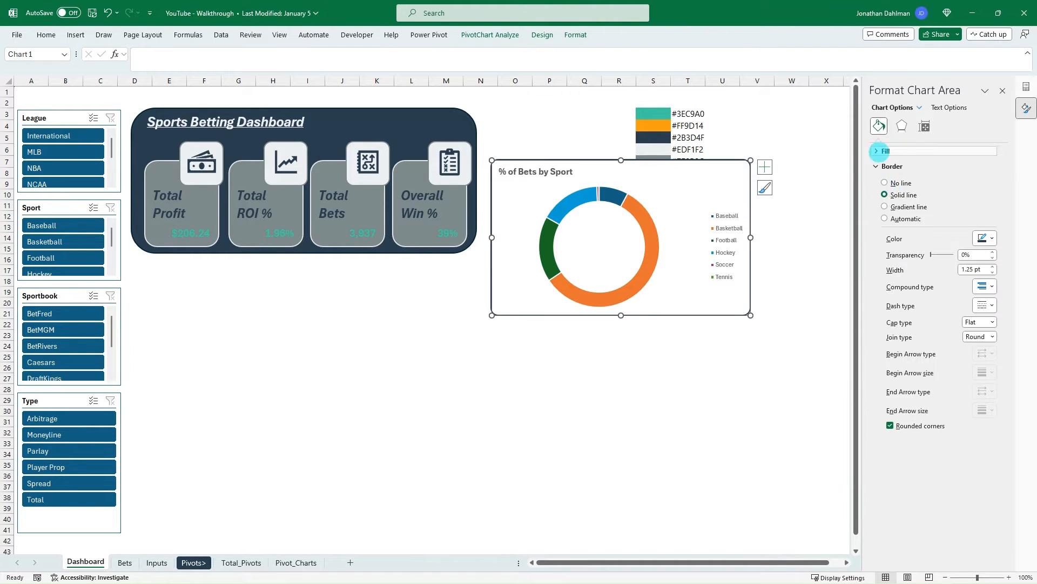
{"action": "left_click", "coordinate": [881, 149]}
{"action": "left_click", "coordinate": [885, 179]}
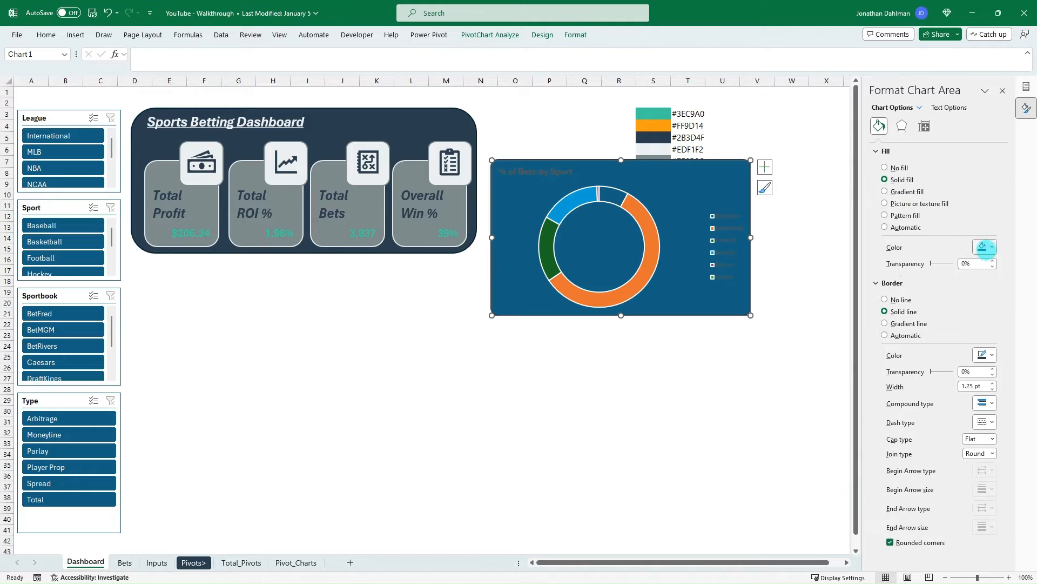
{"action": "left_click", "coordinate": [985, 247]}
{"action": "left_click", "coordinate": [975, 381]}
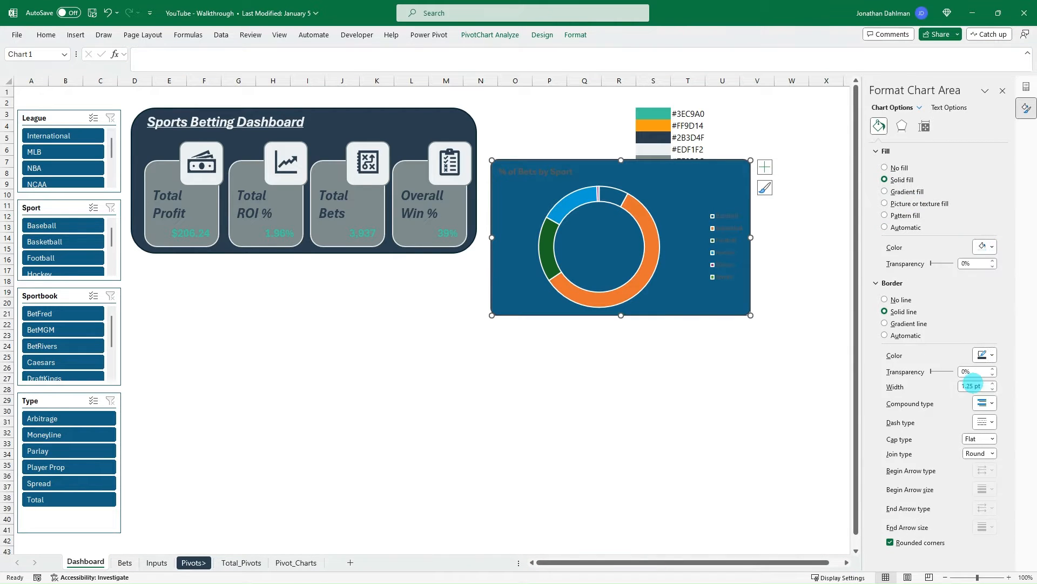
{"action": "left_click", "coordinate": [676, 352]}
- Move the doughnut chart down and to the left so that column S is clear
{"action": "left_click_drag", "start_coordinate": [587, 173], "coordinate": [535, 223]}
{"action": "left_click", "coordinate": [653, 81]}
{"action": "left_click", "coordinate": [590, 195]}
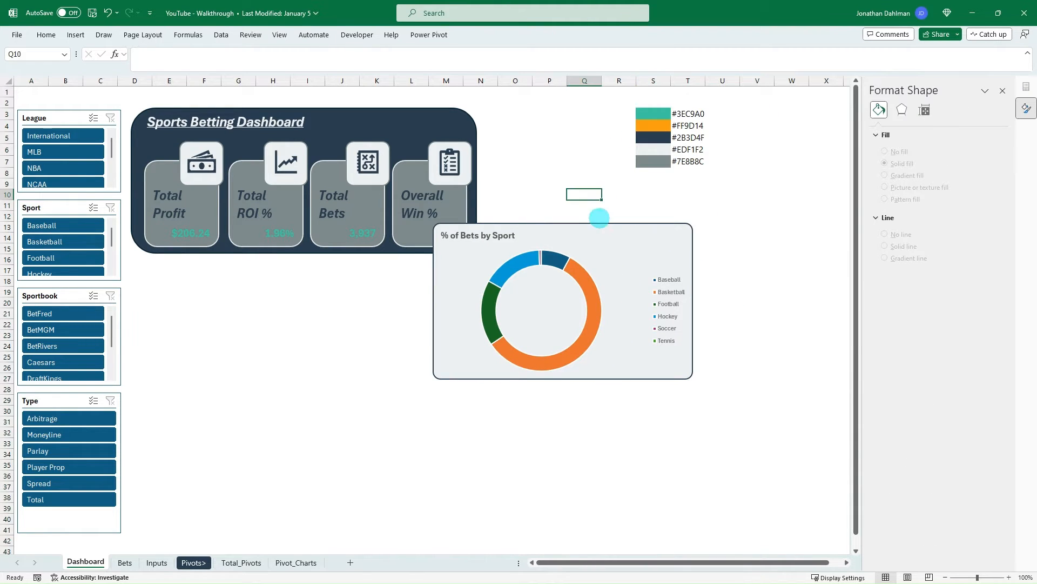
{"action": "left_click_drag", "start_coordinate": [603, 227], "coordinate": [559, 221]}
- Insert five columns before column S and place the doughnut chart back beside the Sports Betting Dashboard banner
{"action": "left_click", "coordinate": [643, 80]}
{"action": "key", "text": "ctrl+plus"}
{"action": "key", "text": "ctrl+plus"}
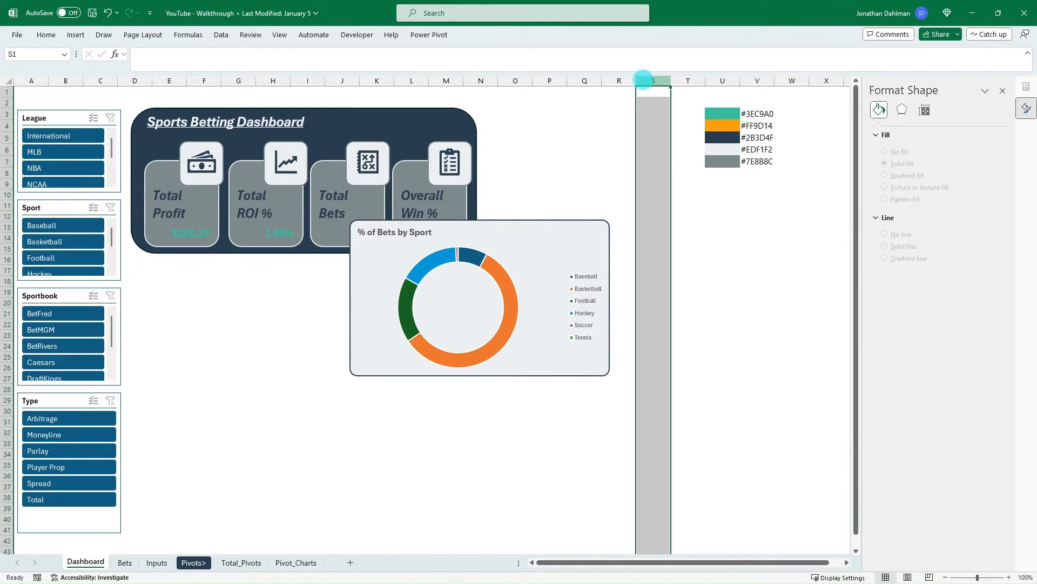
{"action": "key", "text": "ctrl+plus"}
{"action": "key", "text": "ctrl+plus"}
{"action": "key", "text": "ctrl+plus"}
{"action": "left_click_drag", "start_coordinate": [581, 224], "coordinate": [719, 113]}
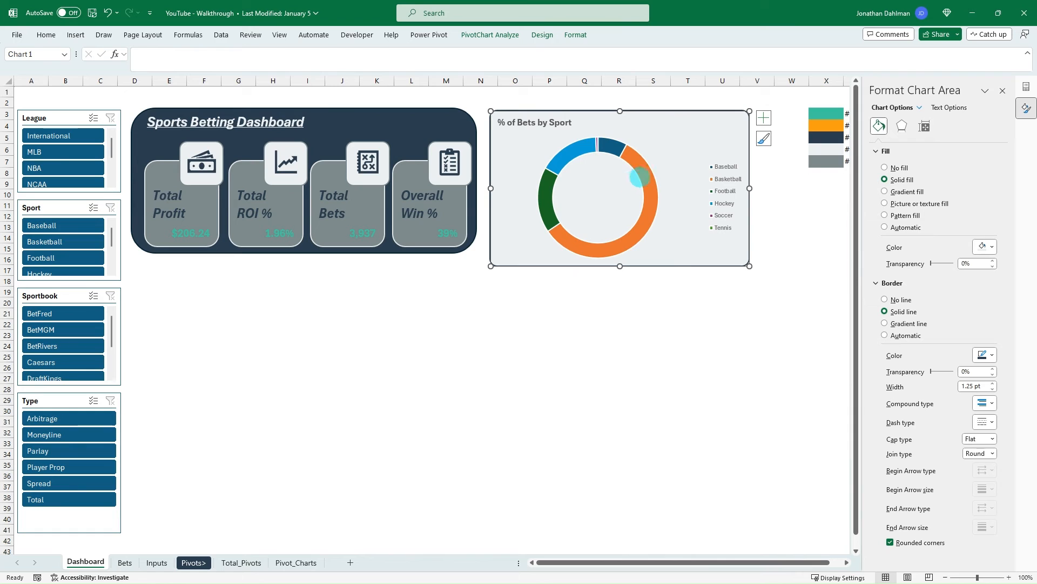
- Reduce the doughnut hole size of the chart's data series to 60%
{"action": "left_click", "coordinate": [648, 180]}
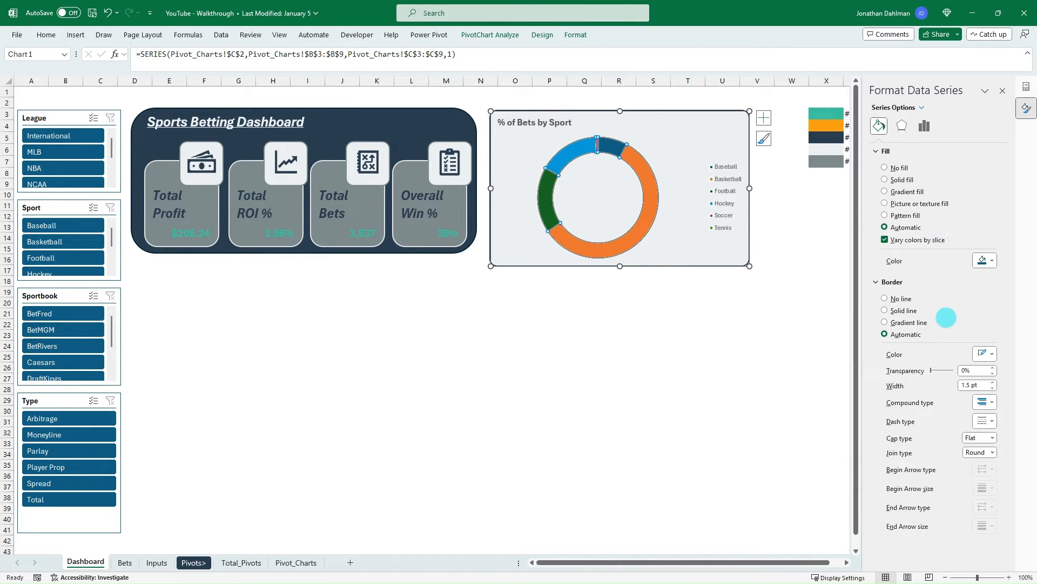
{"action": "left_click", "coordinate": [924, 124]}
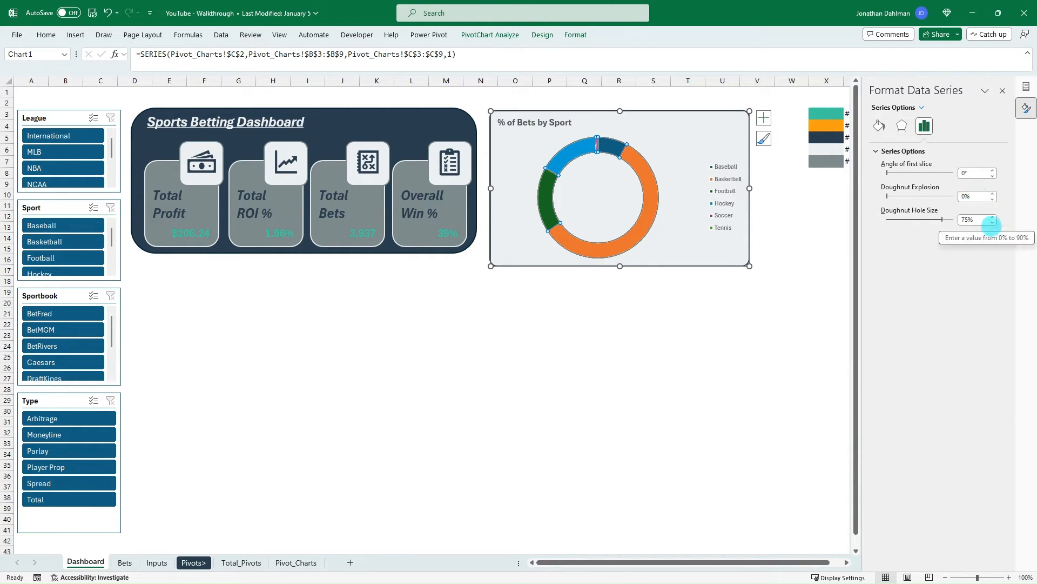
{"action": "left_click", "coordinate": [993, 221]}
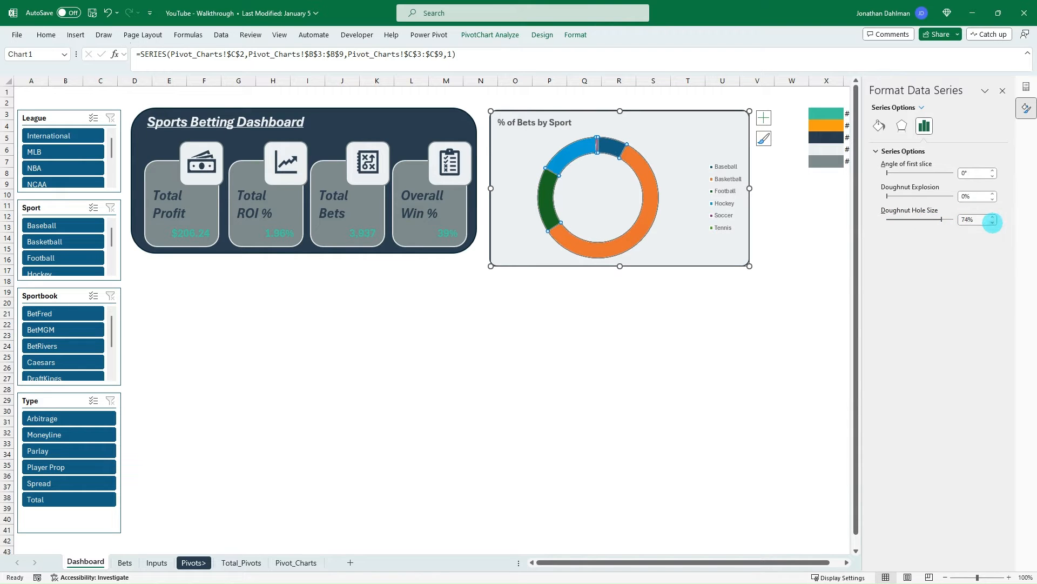
{"action": "left_click", "coordinate": [993, 222]}
{"action": "left_click", "coordinate": [993, 221]}
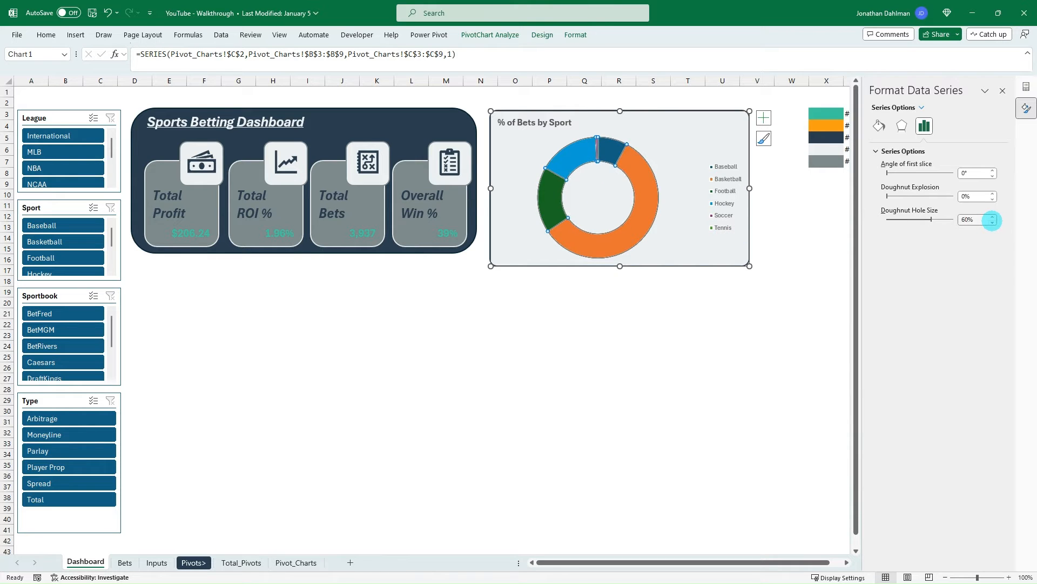
{"action": "left_click", "coordinate": [584, 302]}
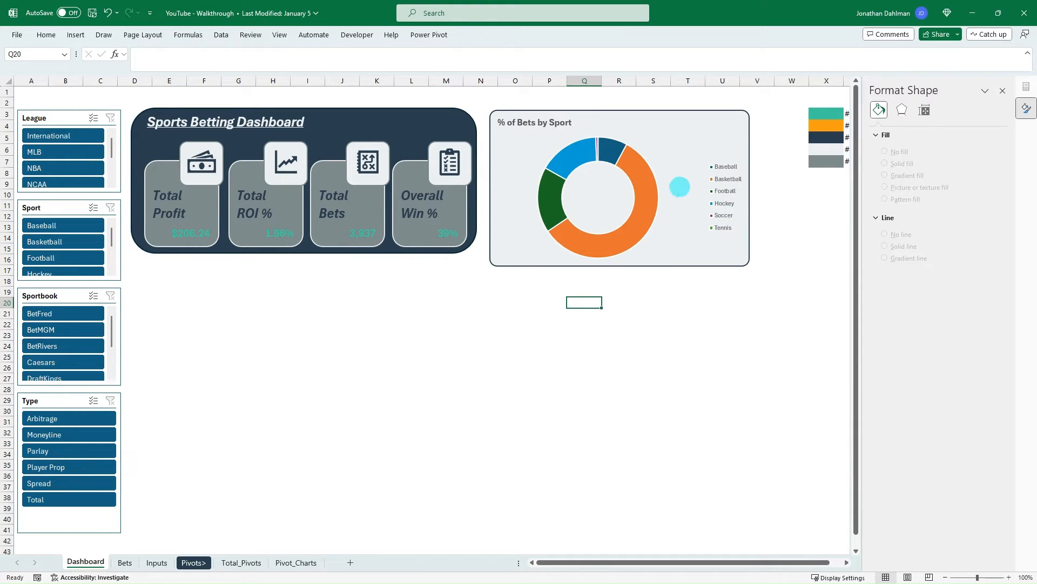
- Make the doughnut chart's legend bold with larger text and move it closer to the ring
{"action": "left_click", "coordinate": [720, 177]}
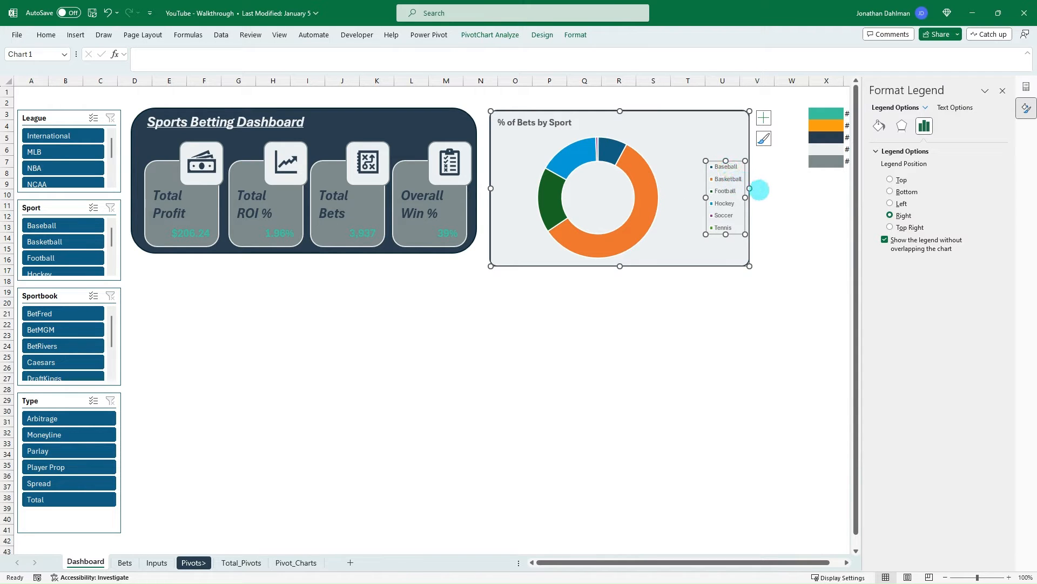
{"action": "key", "text": "ctrl+b"}
{"action": "left_click_drag", "start_coordinate": [705, 160], "coordinate": [674, 159]}
{"action": "left_click", "coordinate": [47, 35]}
{"action": "left_click", "coordinate": [204, 54]}
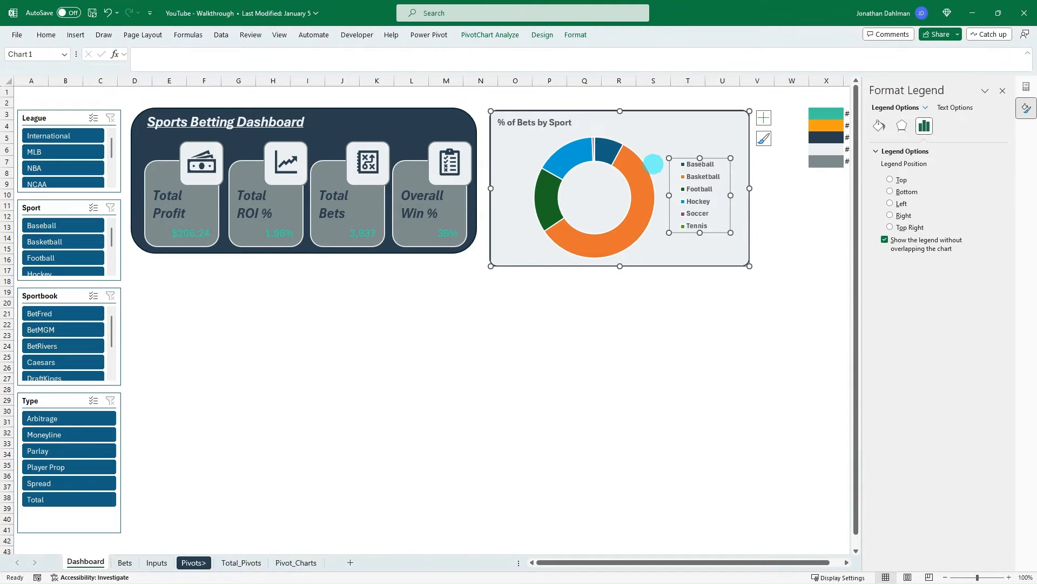
{"action": "left_click", "coordinate": [653, 165]}
{"action": "left_click", "coordinate": [642, 333]}
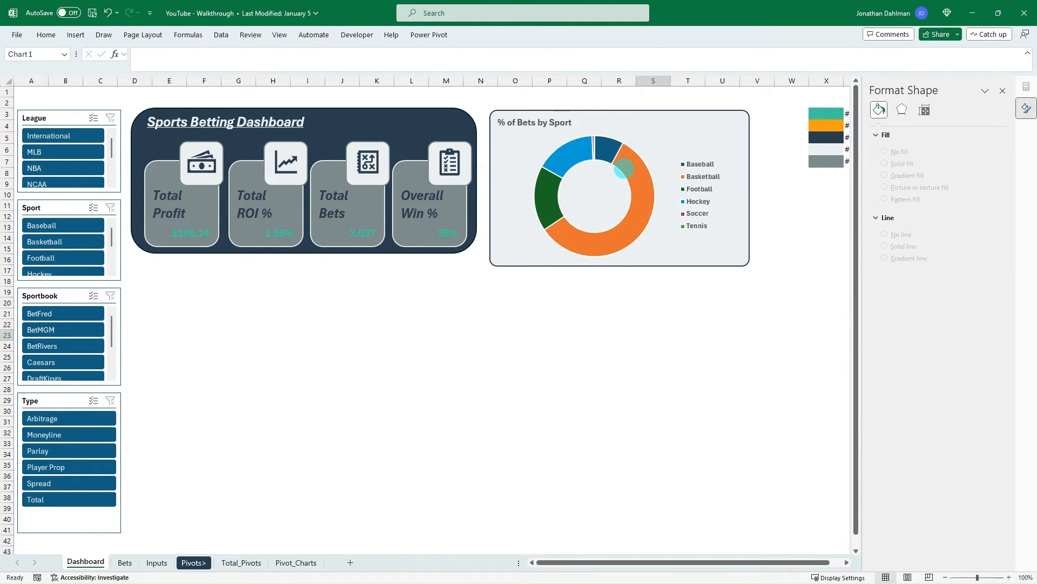
- Move the doughnut chart's plot area right, next to the legend
{"action": "left_click", "coordinate": [634, 170]}
{"action": "left_click", "coordinate": [633, 170]}
{"action": "left_click", "coordinate": [654, 135]}
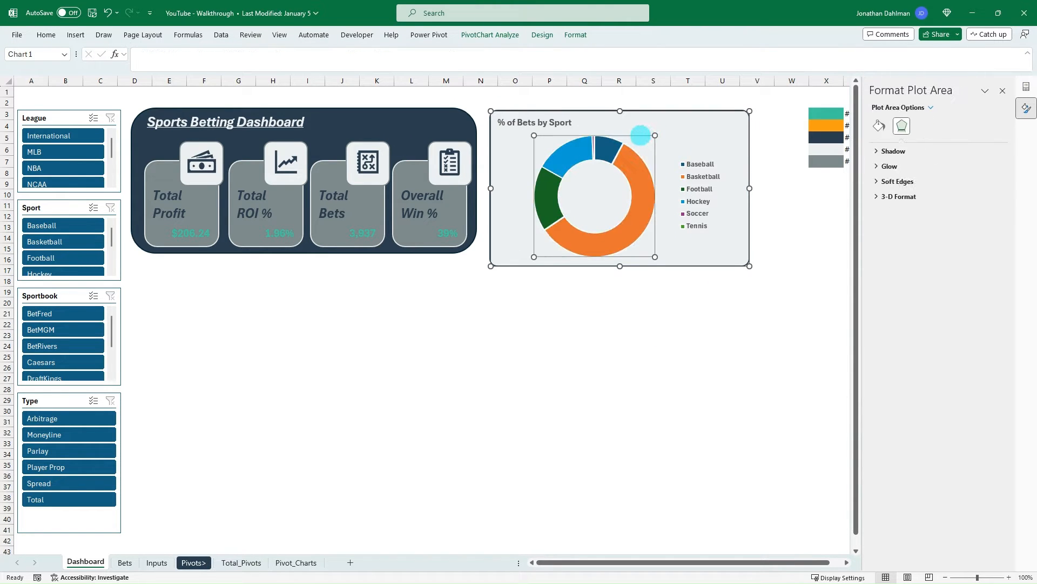
{"action": "left_click_drag", "start_coordinate": [659, 133], "coordinate": [679, 132]}
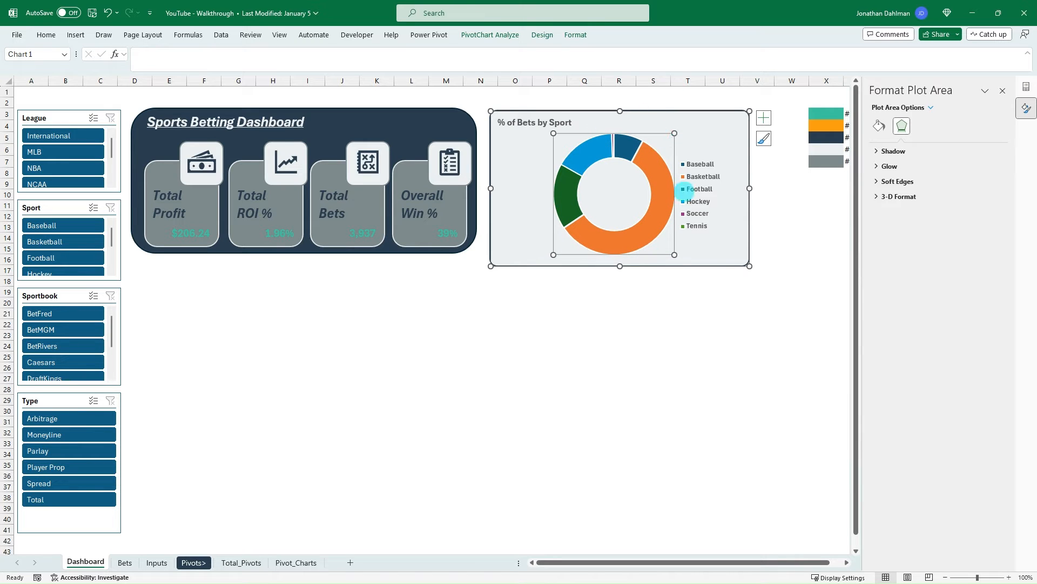
{"action": "left_click", "coordinate": [616, 313]}
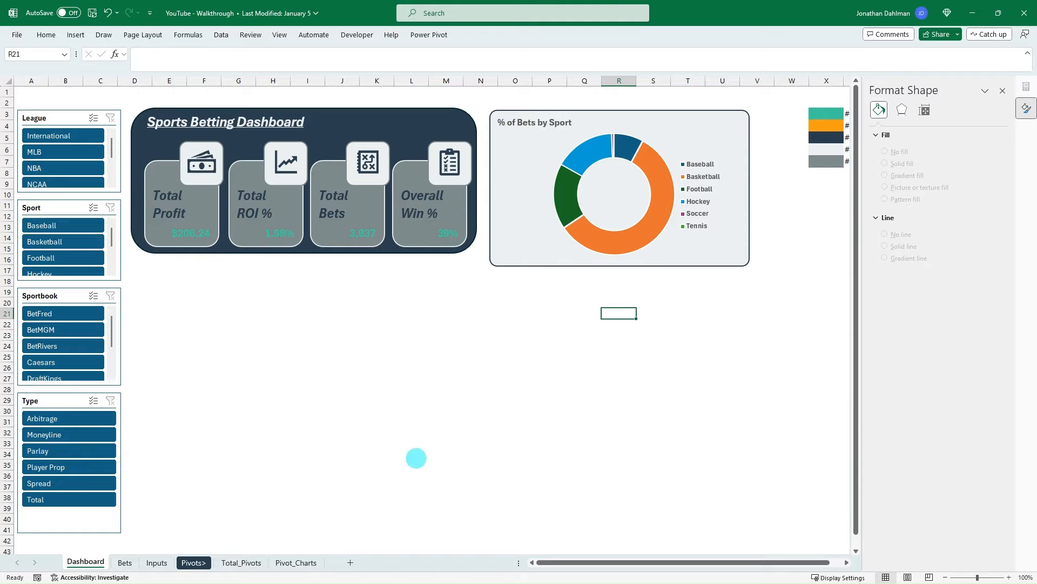
- Copy the Wager Split % pivot table in B2:C9 of the Pivot_Charts sheet and paste it at G2
{"action": "left_click", "coordinate": [286, 562]}
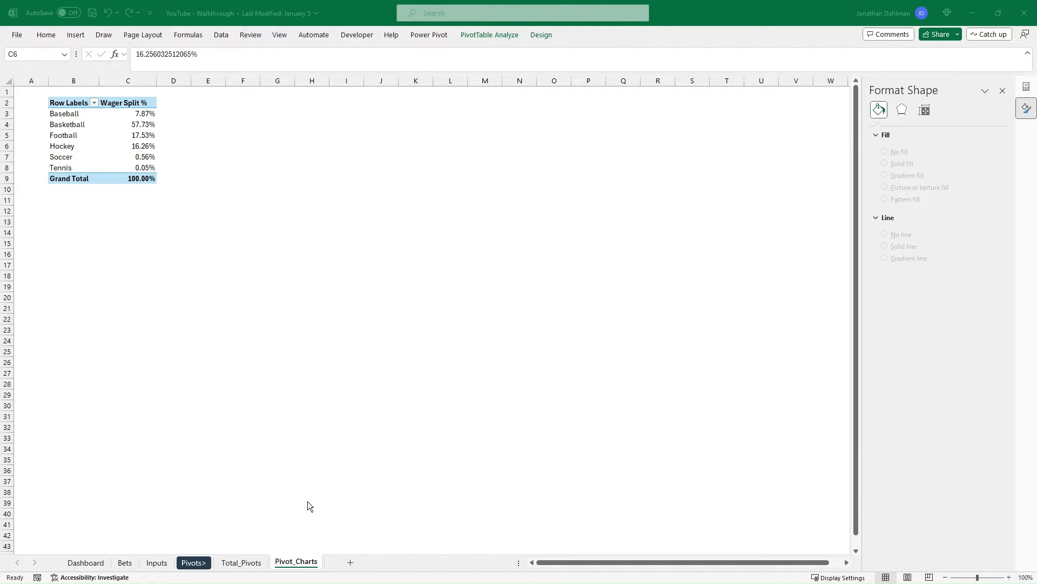
{"action": "left_click_drag", "start_coordinate": [81, 103], "coordinate": [131, 177]}
{"action": "key", "text": "ctrl+c"}
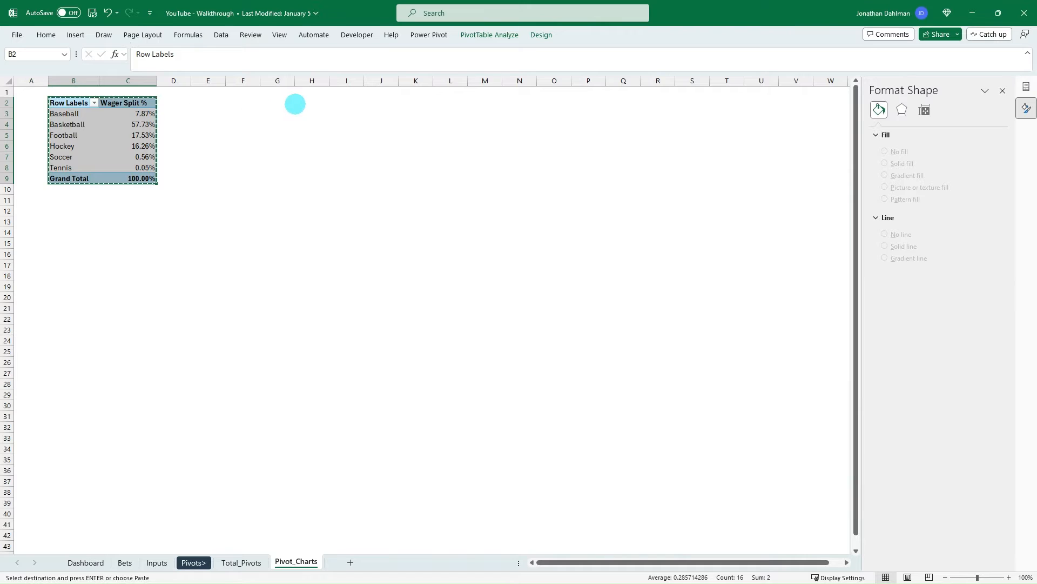
{"action": "left_click", "coordinate": [286, 106]}
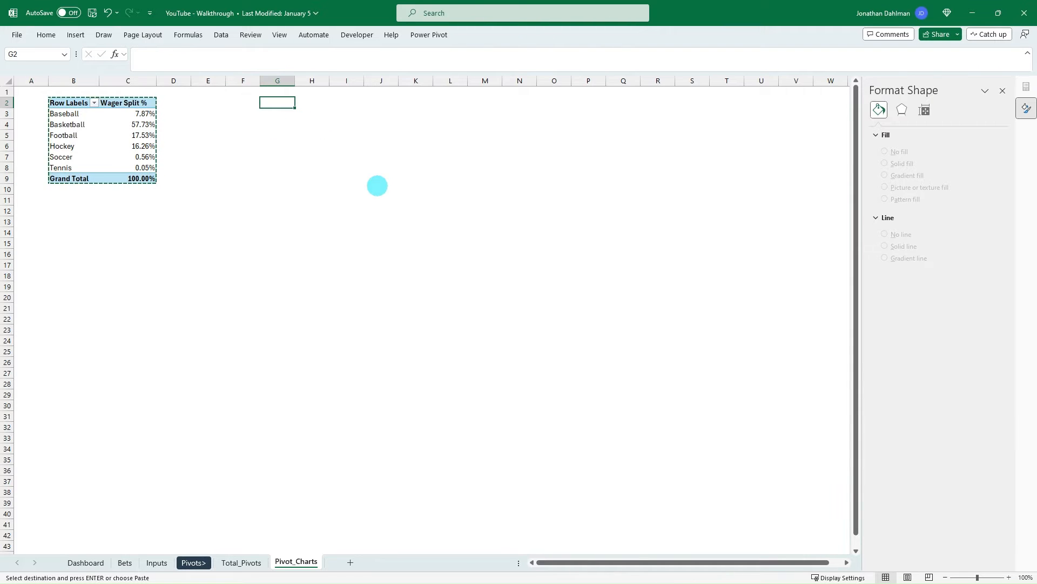
{"action": "key", "text": "ctrl+v"}
- Remove Sport from the copied pivot table's rows and replace Wager Split % with a fresh Wager value field
{"action": "left_click", "coordinate": [299, 138]}
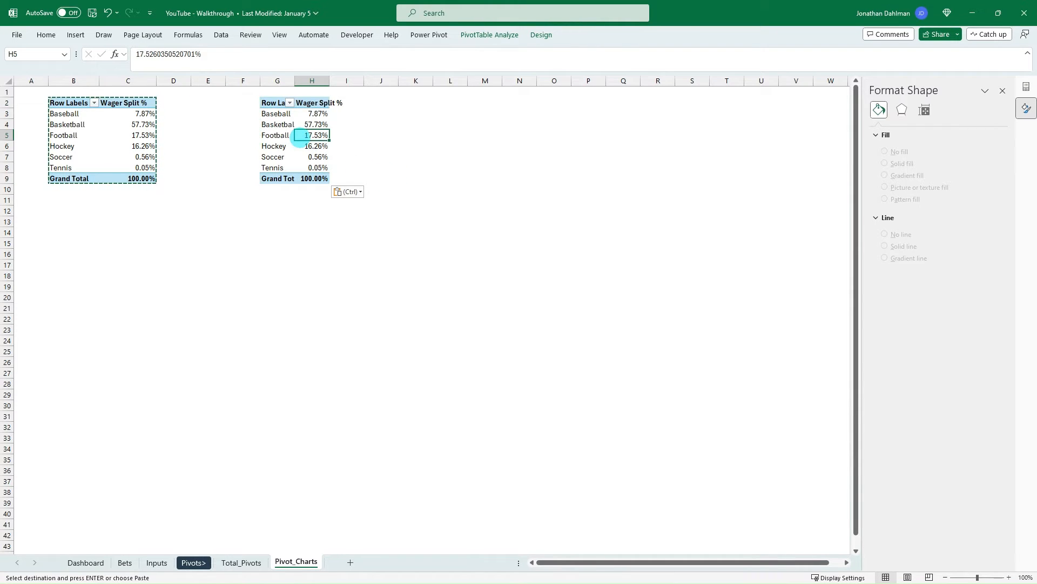
{"action": "left_click", "coordinate": [1026, 87]}
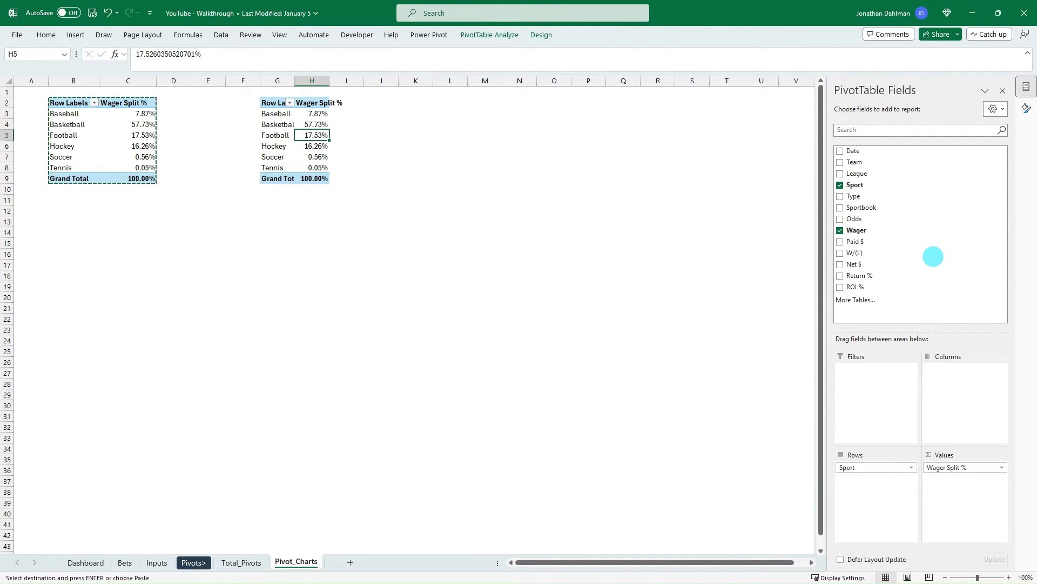
{"action": "left_click_drag", "start_coordinate": [933, 256], "coordinate": [933, 257]}
{"action": "left_click", "coordinate": [957, 468]}
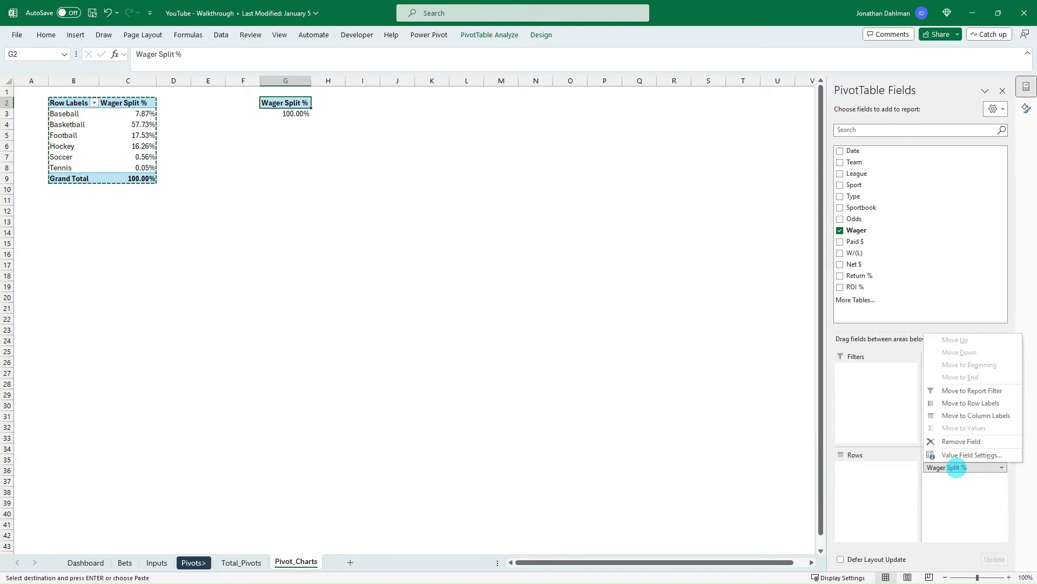
{"action": "left_click", "coordinate": [954, 466]}
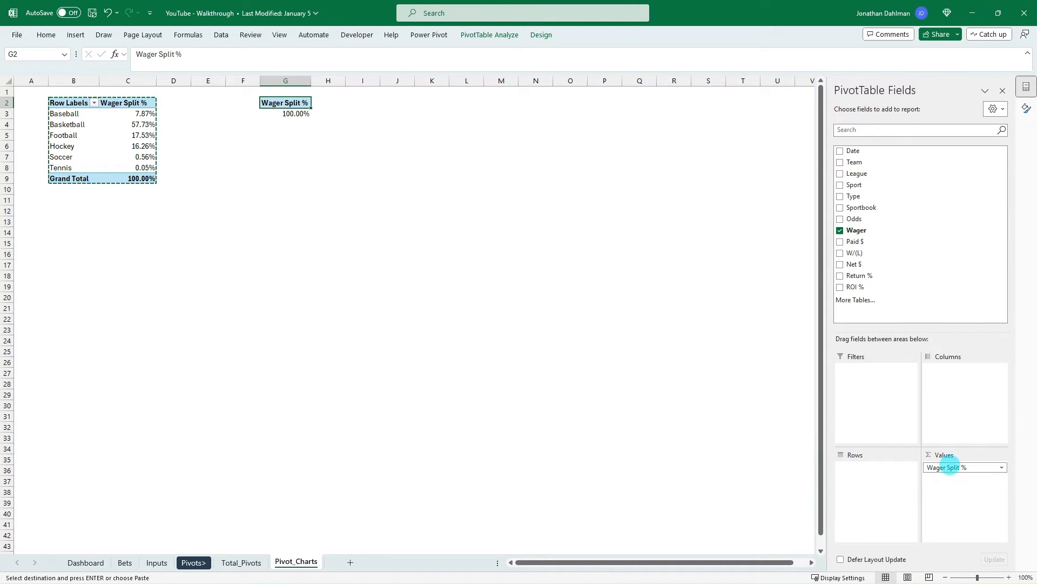
{"action": "left_click_drag", "start_coordinate": [950, 465], "coordinate": [920, 244]}
{"action": "left_click_drag", "start_coordinate": [859, 231], "coordinate": [950, 471]}
- Summarize the copied pivot table's Wager field by Average
{"action": "left_click", "coordinate": [965, 468]}
{"action": "left_click", "coordinate": [951, 520]}
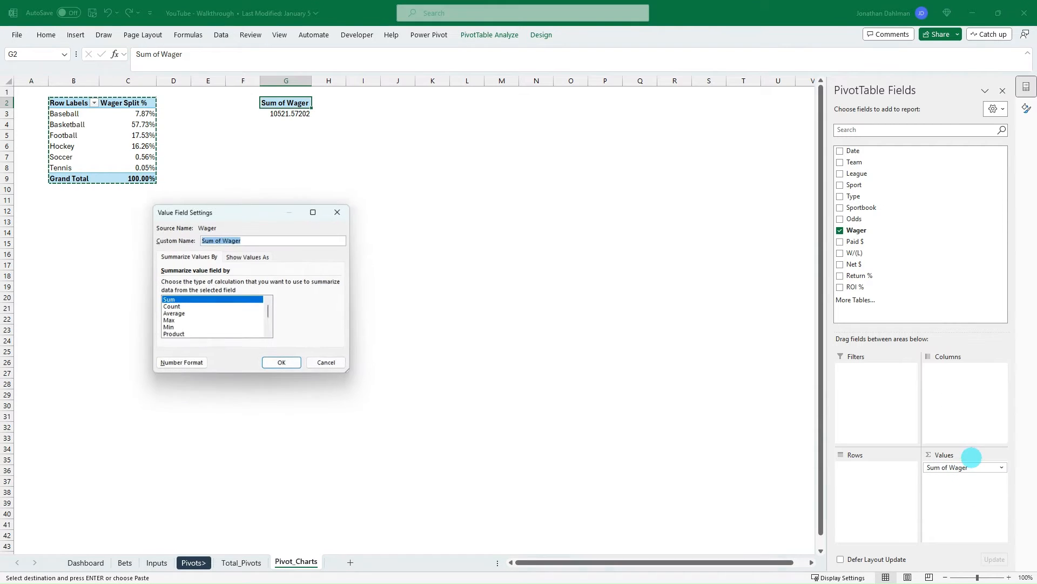
{"action": "left_click", "coordinate": [174, 315]}
{"action": "left_click", "coordinate": [282, 364]}
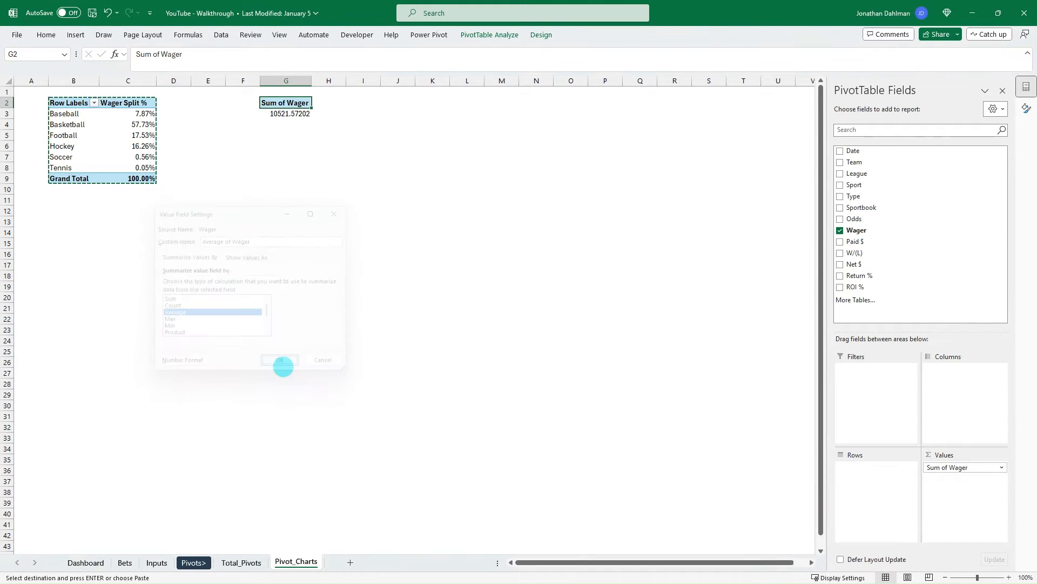
- Format the Average of Wager field as Number with 2 decimal places, a thousands separator and negatives in black parentheses
{"action": "left_click", "coordinate": [300, 114]}
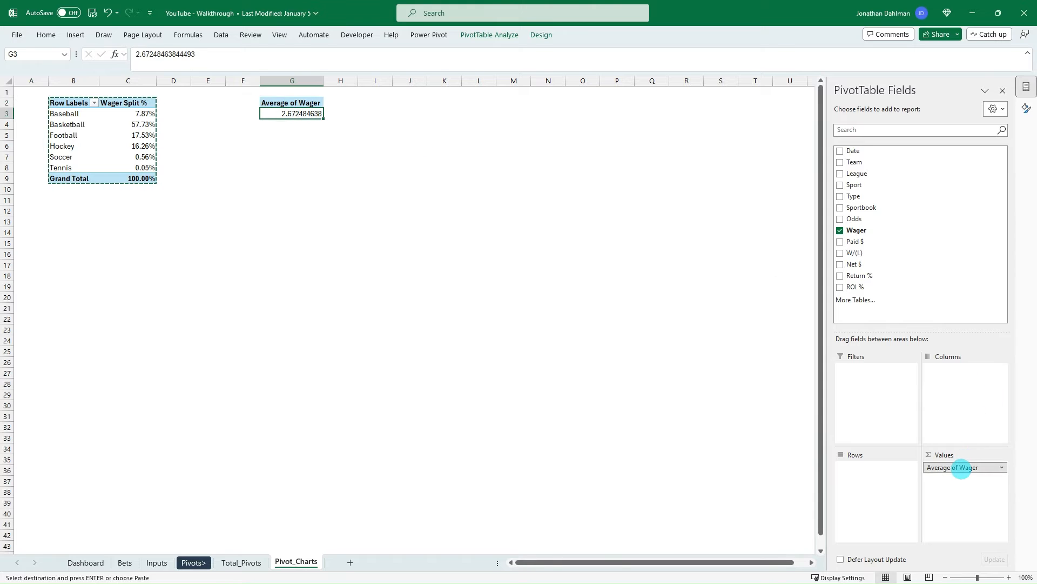
{"action": "left_click", "coordinate": [962, 468]}
{"action": "left_click", "coordinate": [941, 450]}
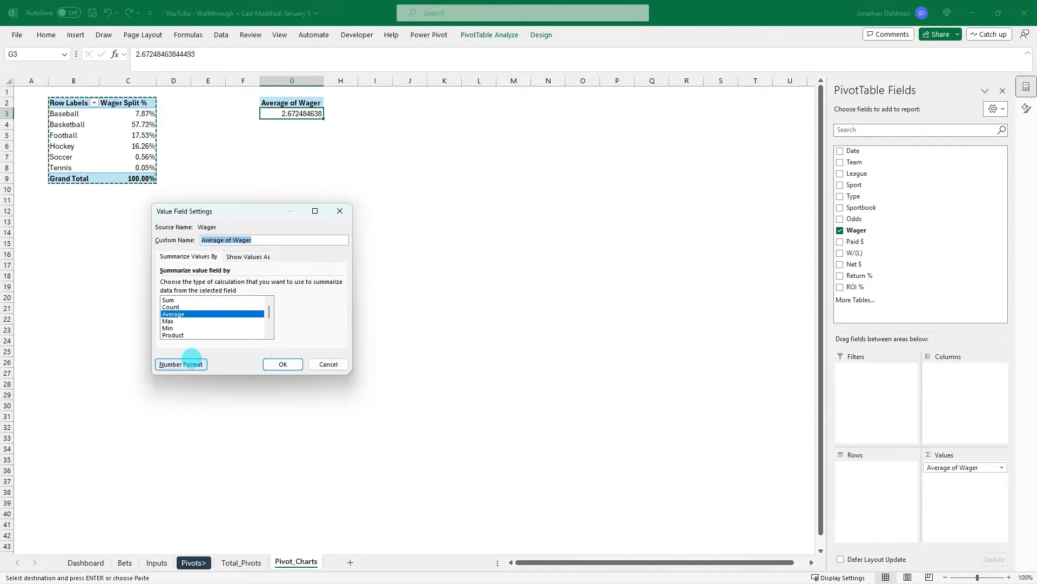
{"action": "left_click", "coordinate": [178, 363]}
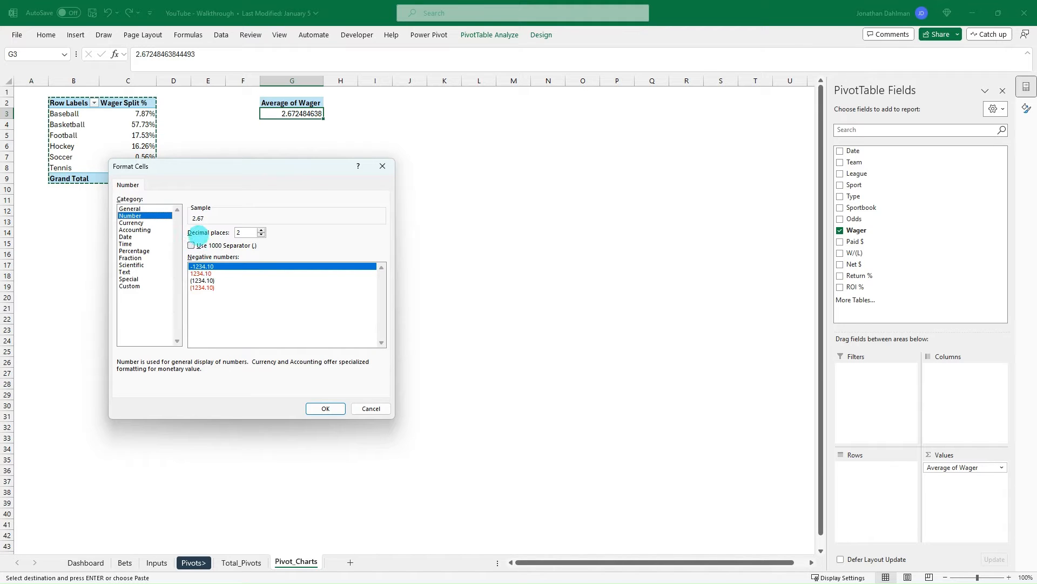
{"action": "left_click", "coordinate": [202, 281]}
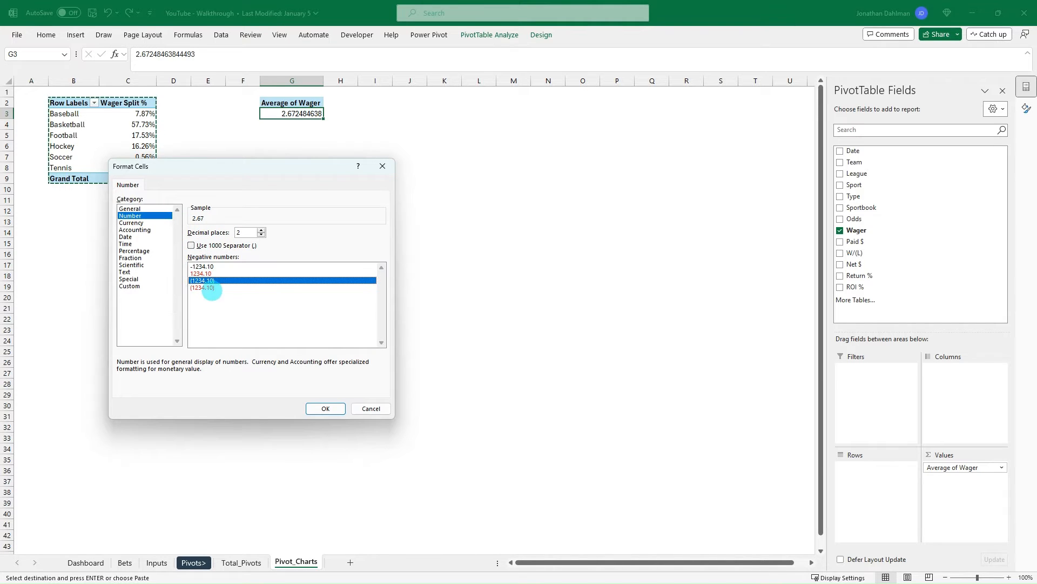
{"action": "left_click", "coordinate": [191, 245]}
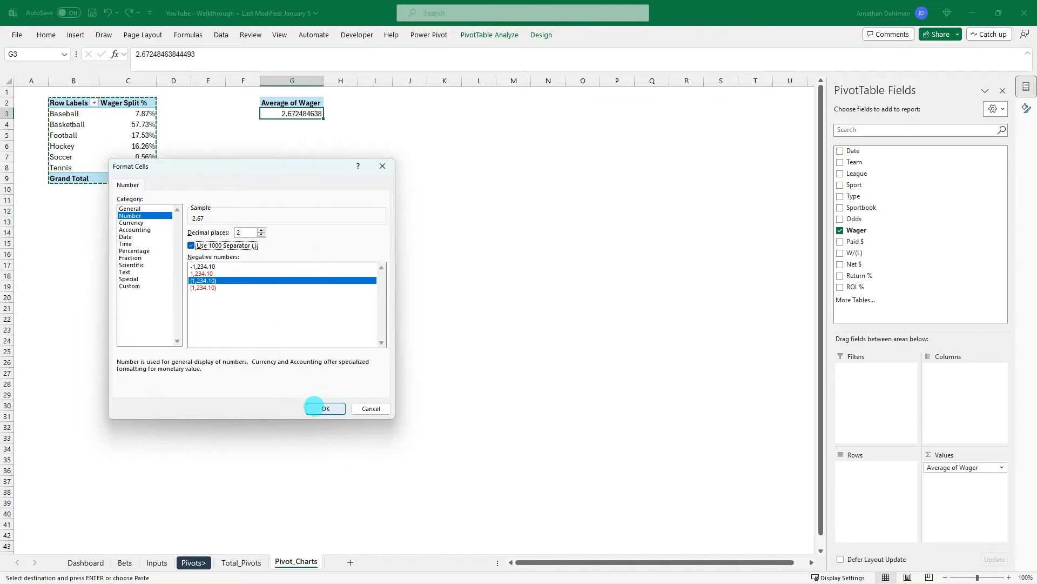
{"action": "left_click", "coordinate": [326, 408]}
{"action": "left_click", "coordinate": [283, 363]}
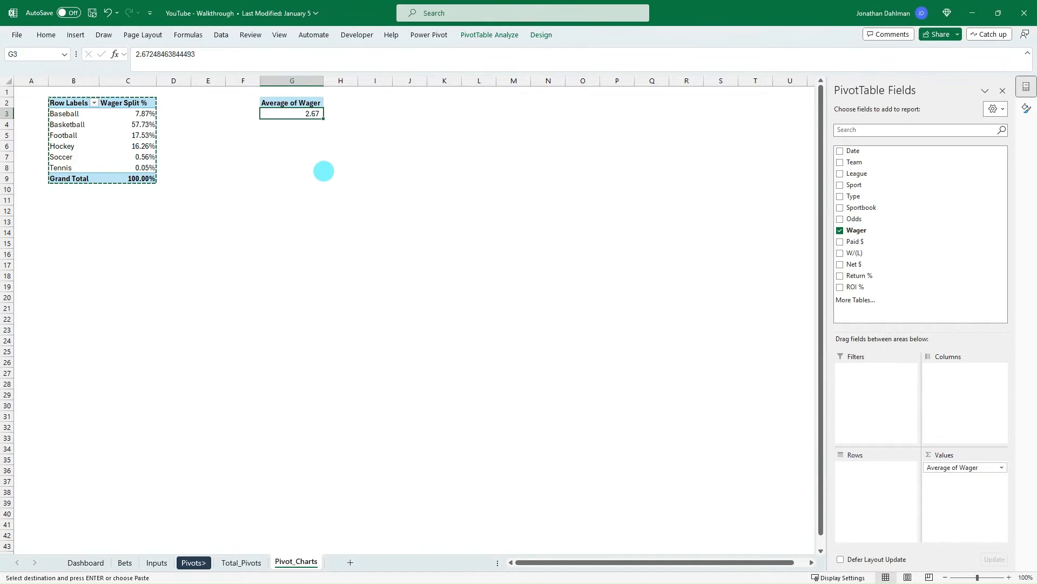
{"action": "left_click", "coordinate": [310, 135]}
{"action": "left_click", "coordinate": [312, 115]}
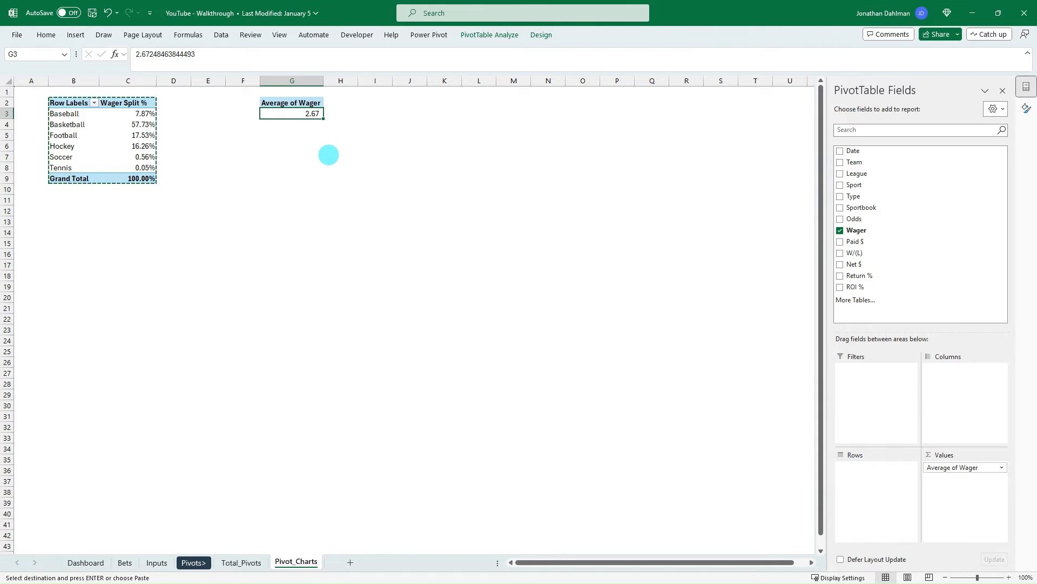
- Set the Average of Wager field's number format to Accounting with the $ symbol and 1 decimal place
{"action": "left_click", "coordinate": [964, 468]}
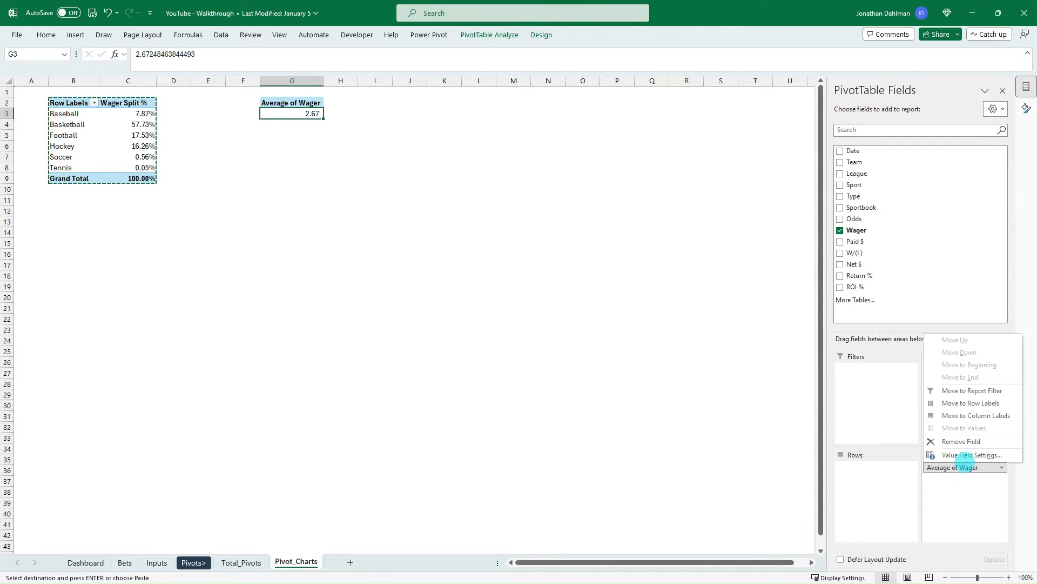
{"action": "left_click", "coordinate": [964, 455]}
{"action": "left_click", "coordinate": [196, 363]}
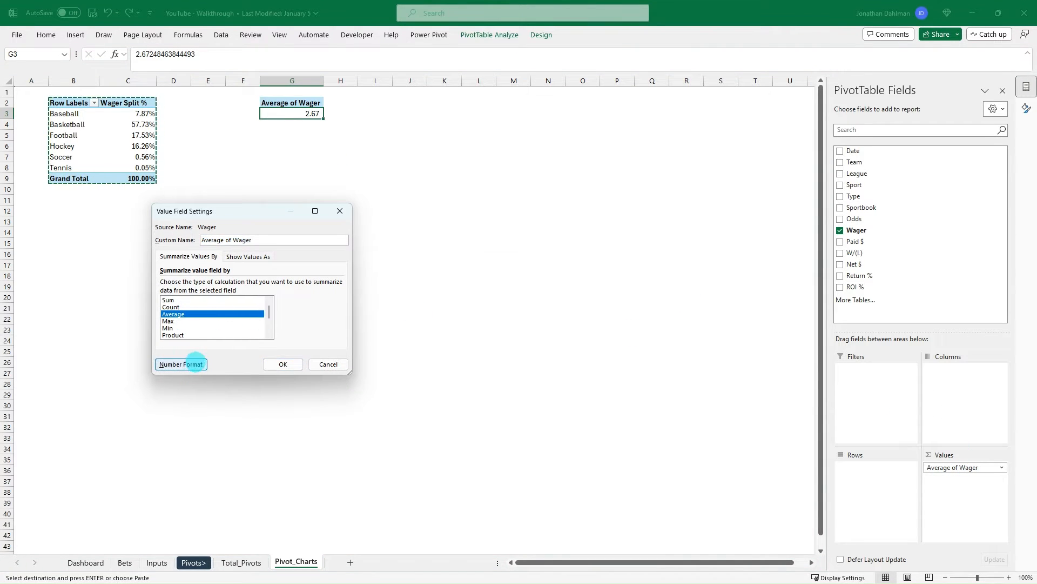
{"action": "left_click", "coordinate": [139, 229]}
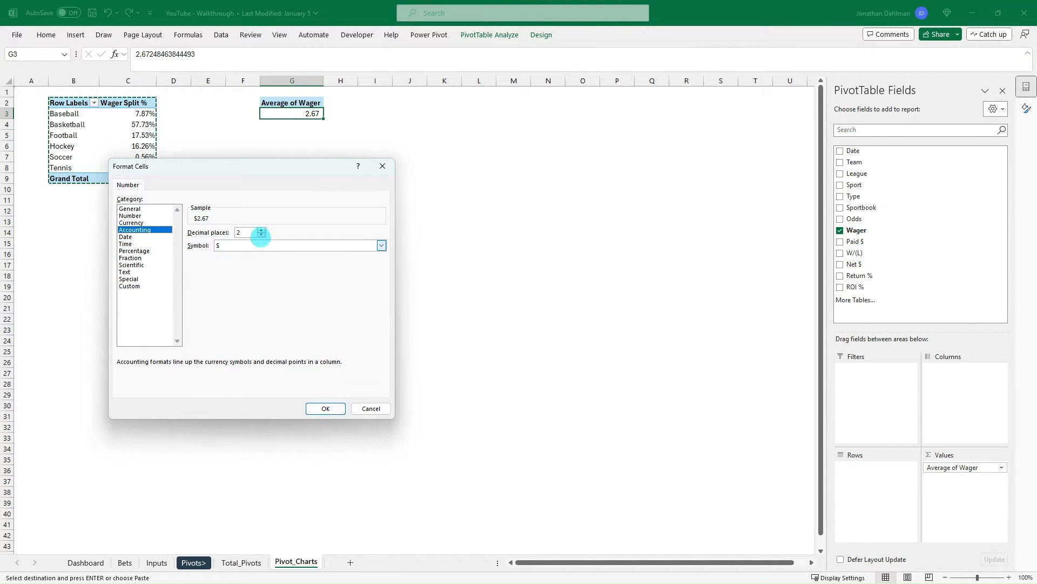
{"action": "left_click", "coordinate": [326, 408]}
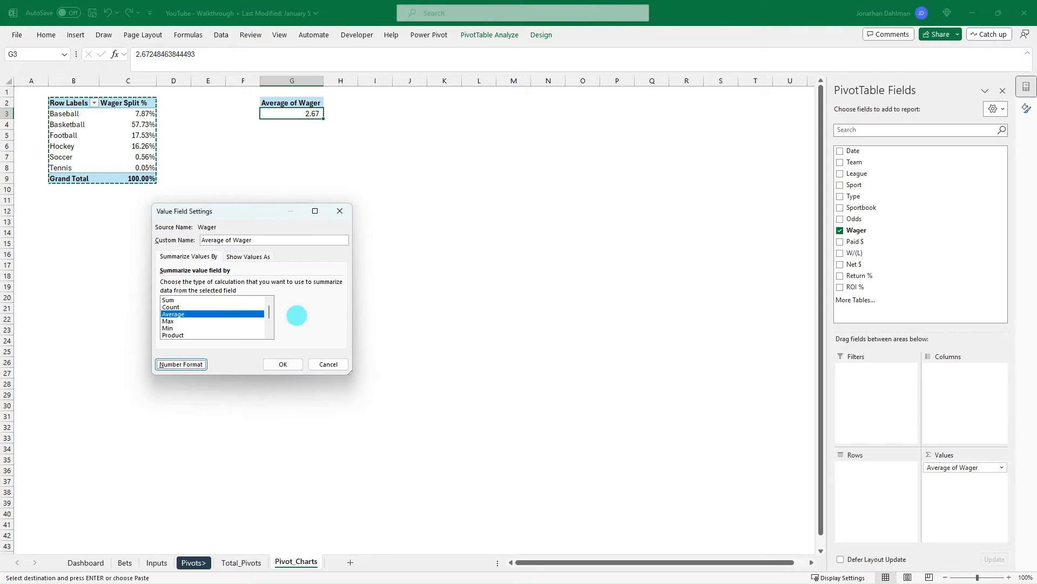
{"action": "left_click", "coordinate": [283, 364]}
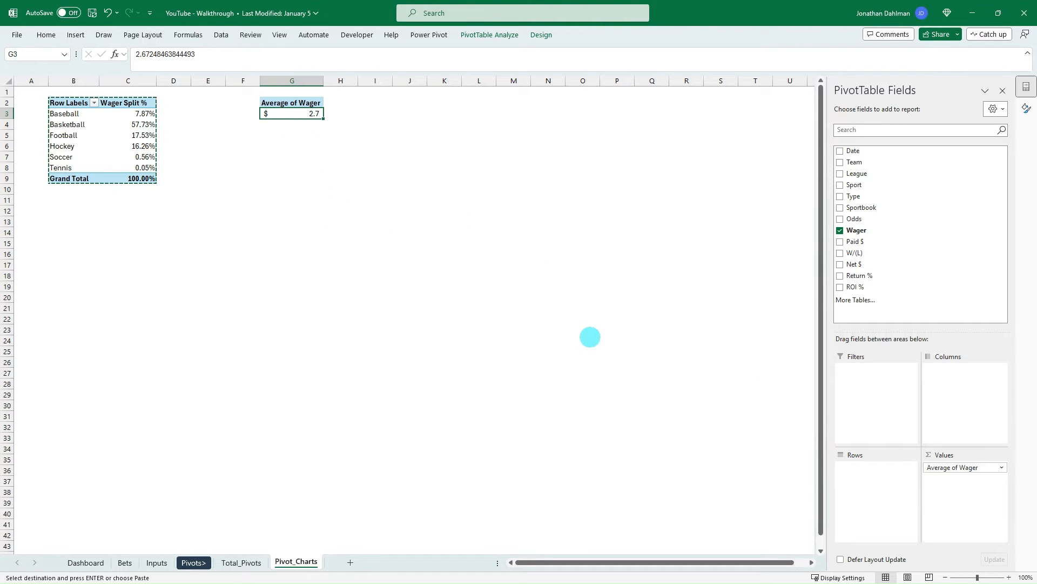
- Change the Average of Wager field's number format to Currency with the $ symbol
{"action": "left_click", "coordinate": [981, 468]}
{"action": "left_click", "coordinate": [969, 457]}
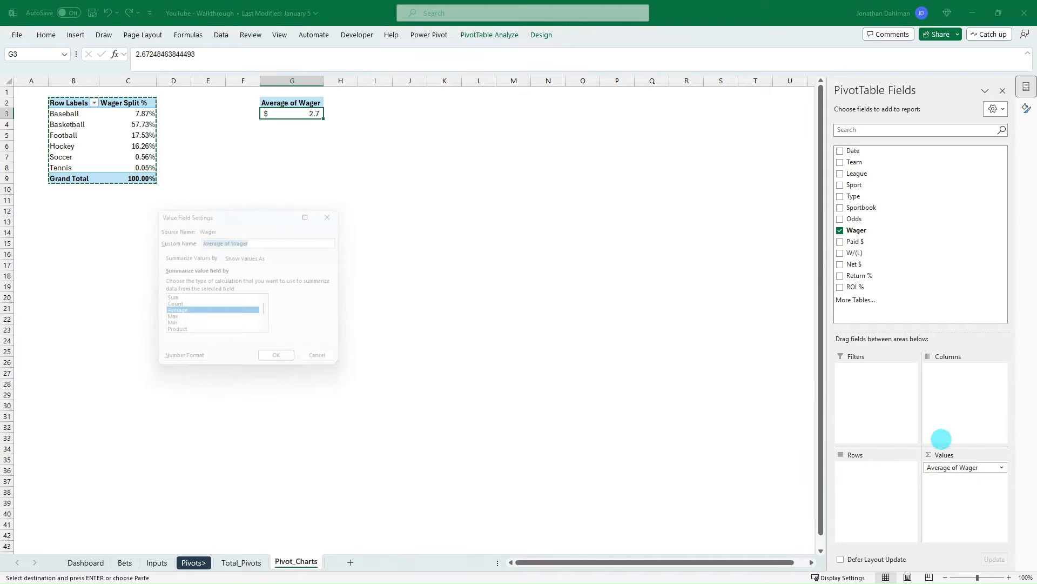
{"action": "left_click", "coordinate": [174, 364]}
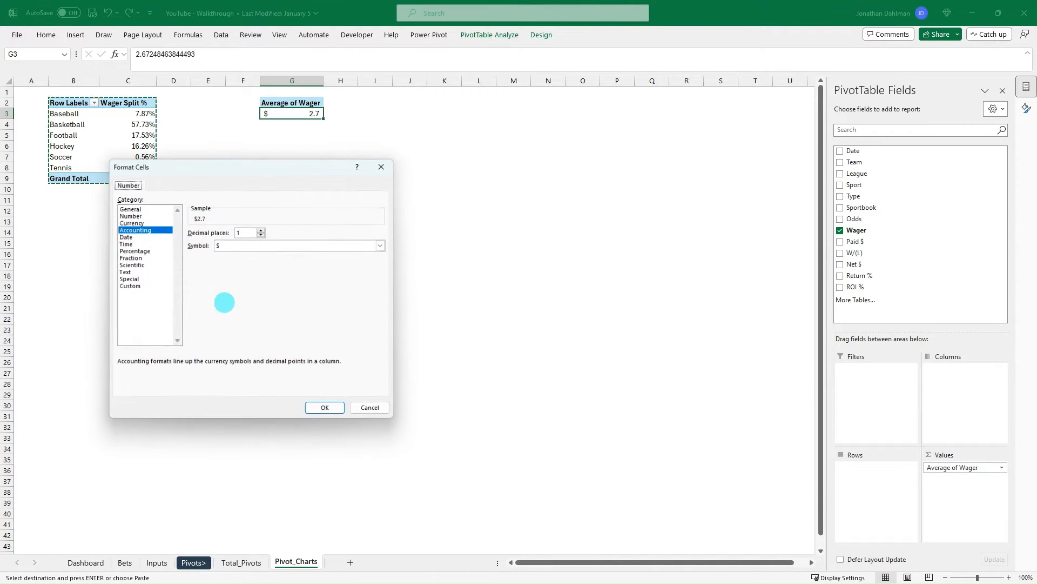
{"action": "left_click", "coordinate": [139, 222]}
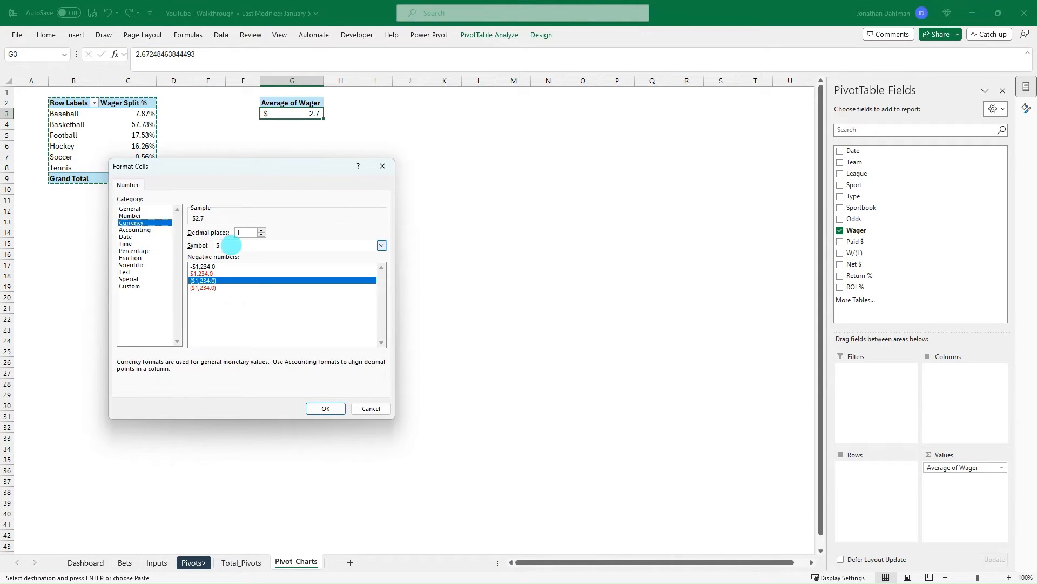
{"action": "left_click", "coordinate": [319, 407]}
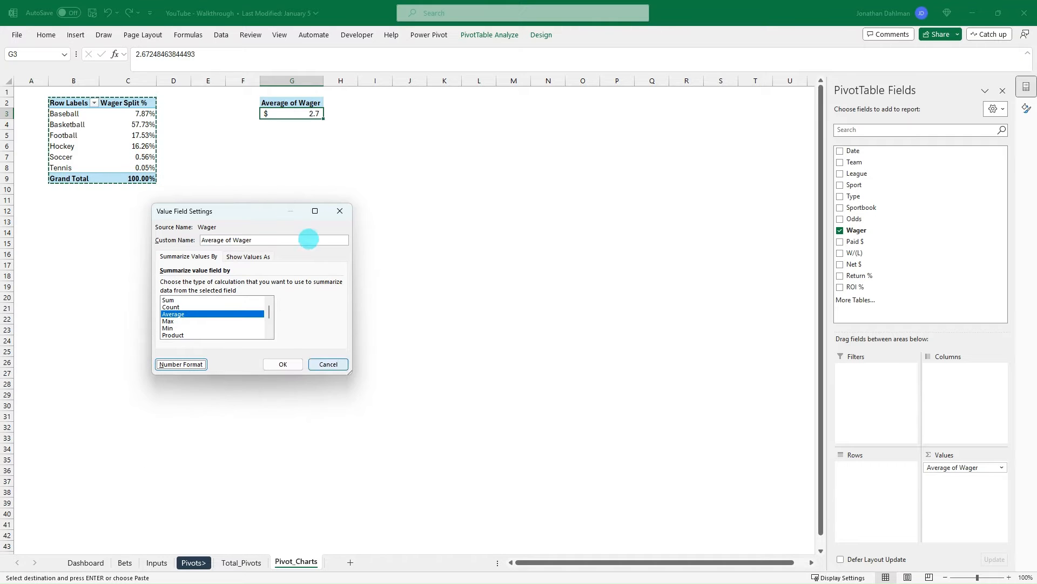
{"action": "left_click", "coordinate": [284, 362]}
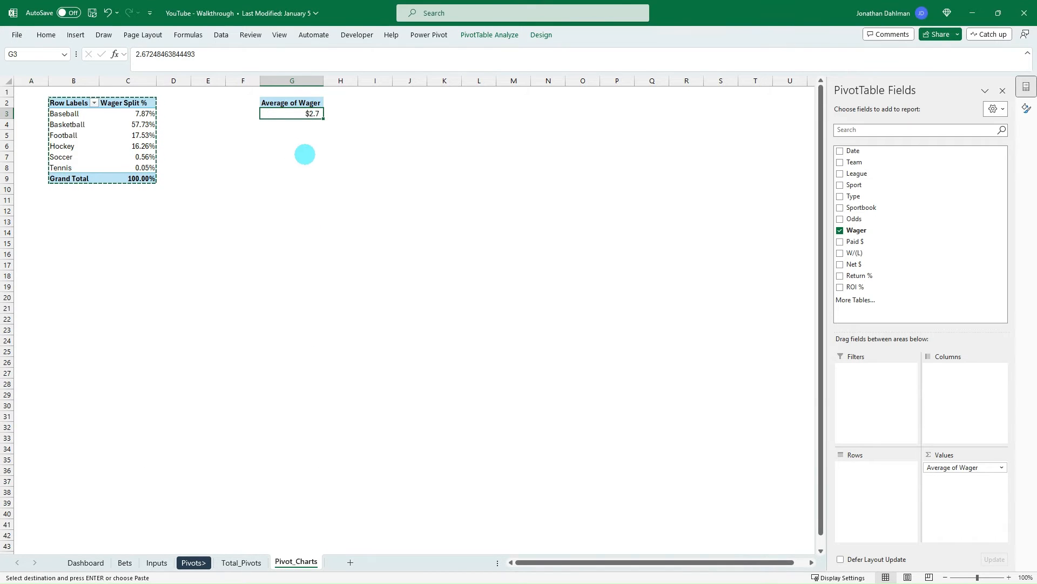
{"action": "left_click", "coordinate": [305, 166]}
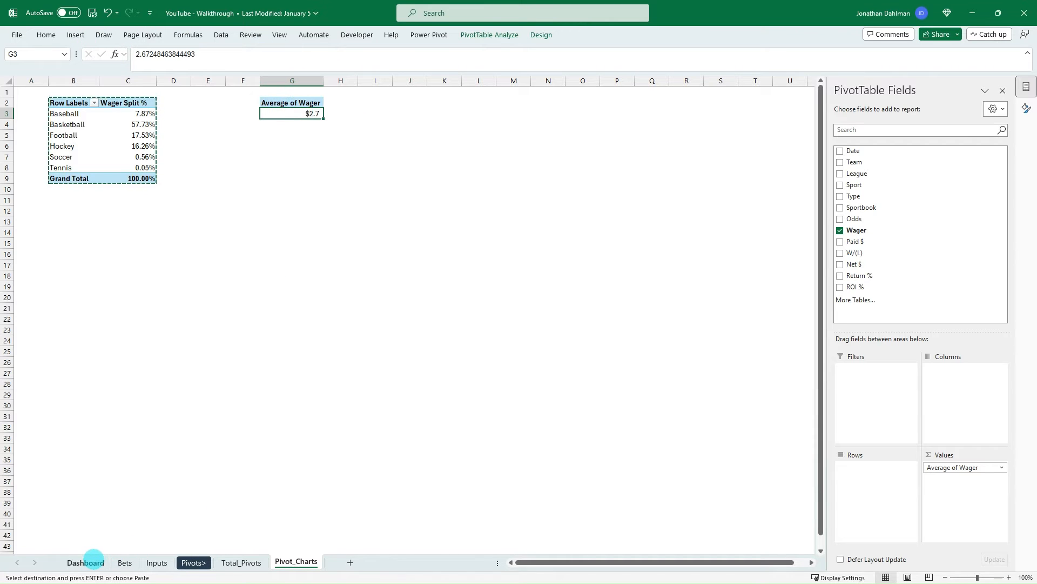
- Select the % of Bets by Sport doughnut chart on the Dashboard sheet
{"action": "left_click", "coordinate": [86, 562]}
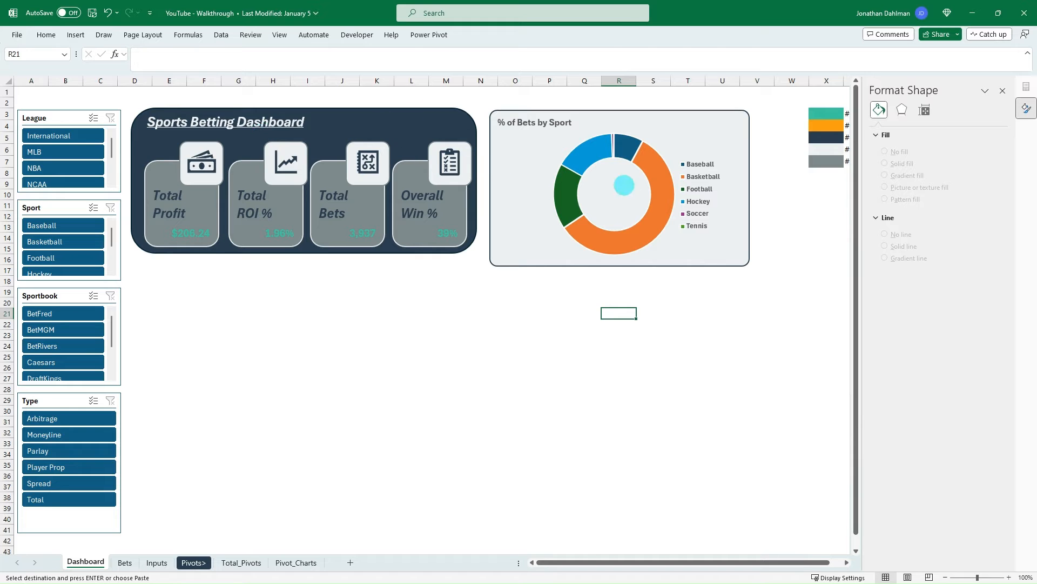
{"action": "left_click", "coordinate": [614, 182]}
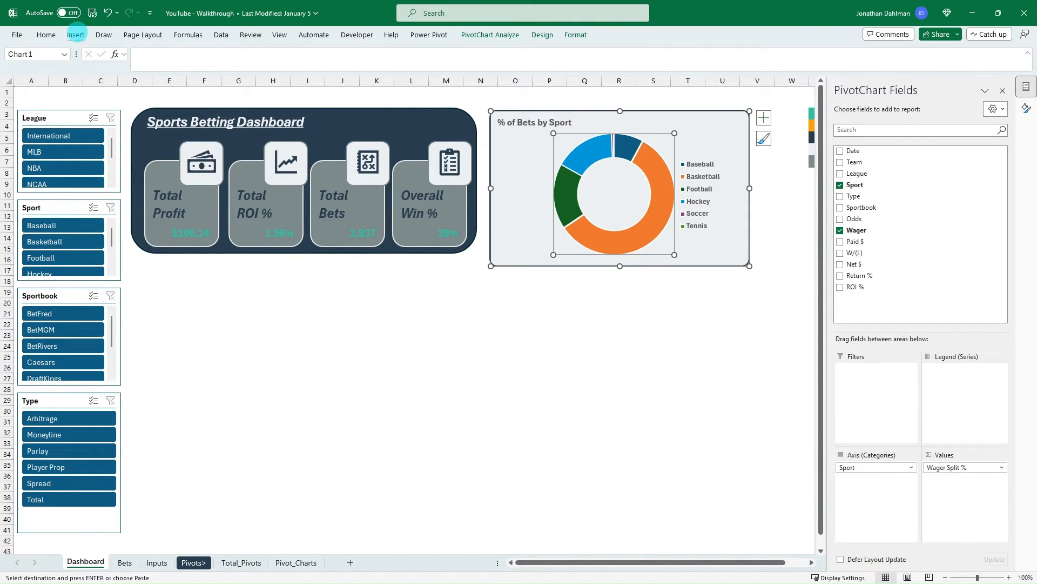
{"action": "left_click", "coordinate": [76, 35]}
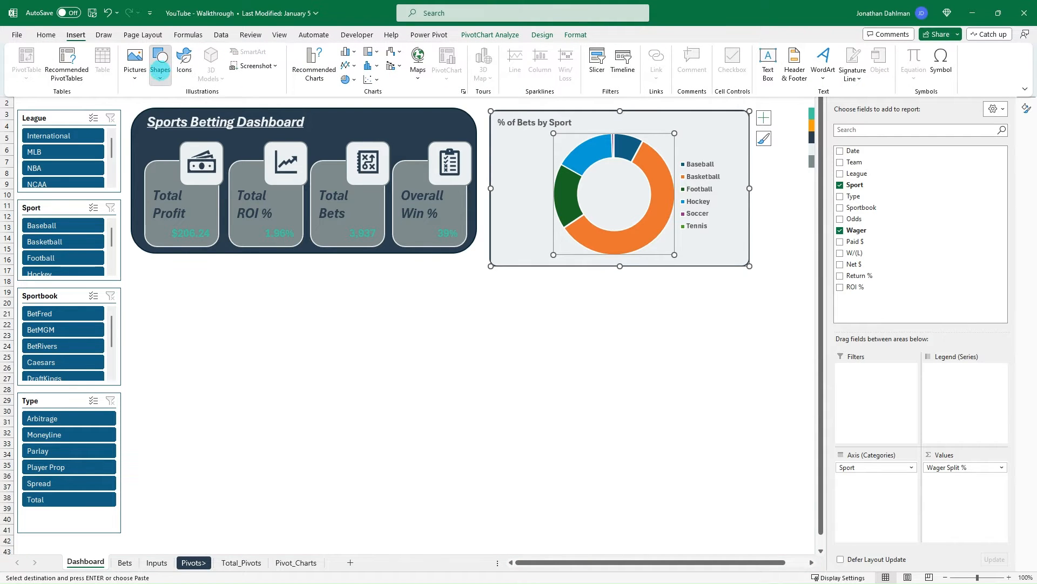
{"action": "left_click", "coordinate": [160, 69]}
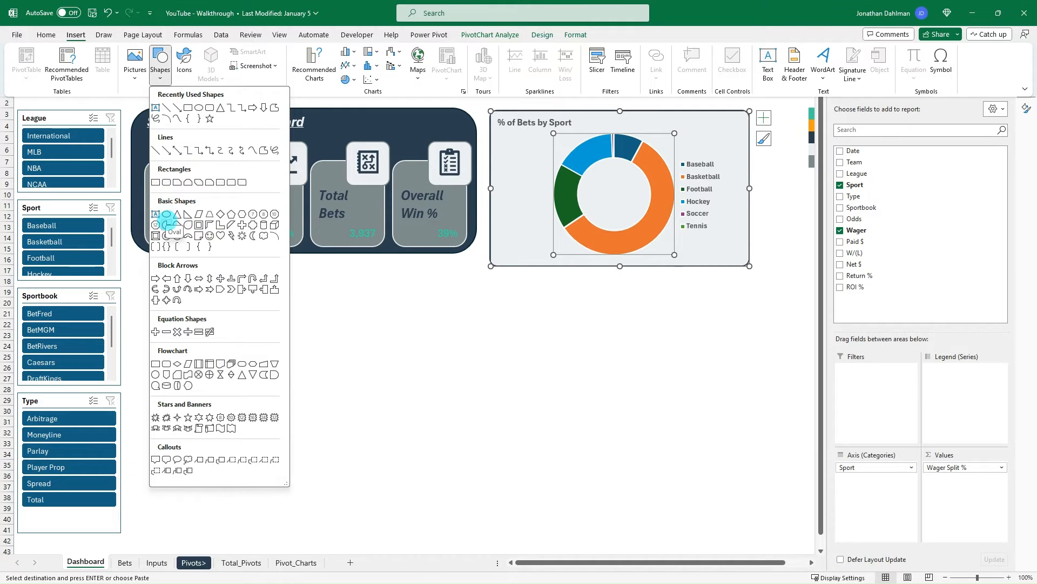
{"action": "left_click", "coordinate": [166, 224]}
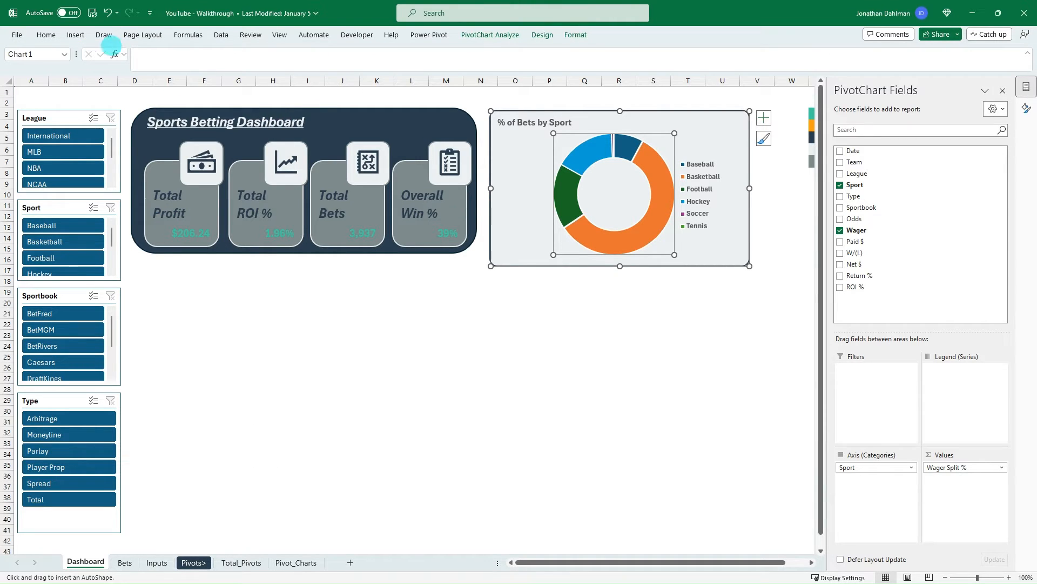
- Draw a flowchart connector circle inside the doughnut chart so that it fills the hole in the ring
{"action": "left_click", "coordinate": [75, 35]}
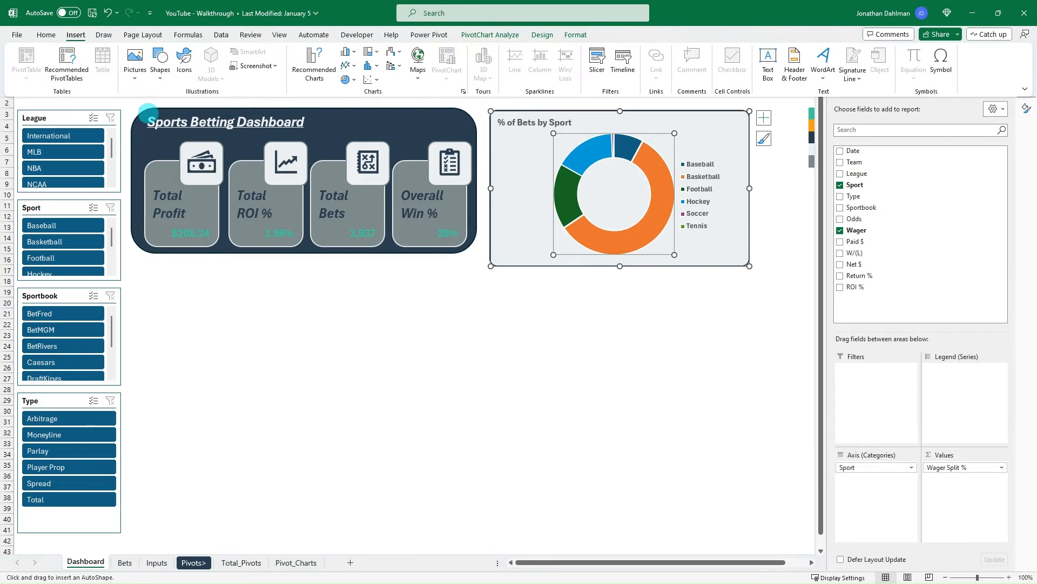
{"action": "left_click", "coordinate": [160, 62]}
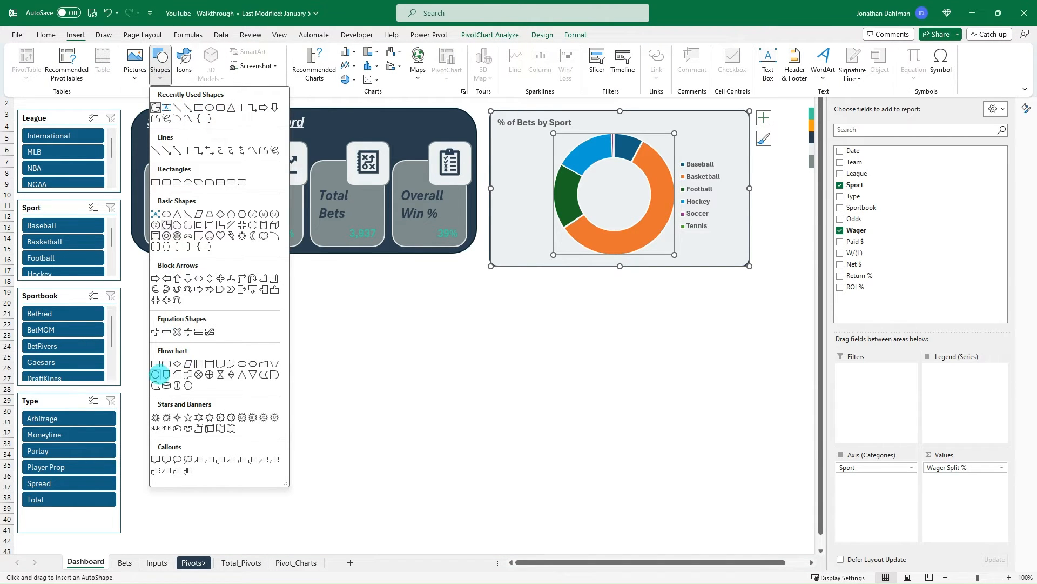
{"action": "left_click", "coordinate": [155, 374]}
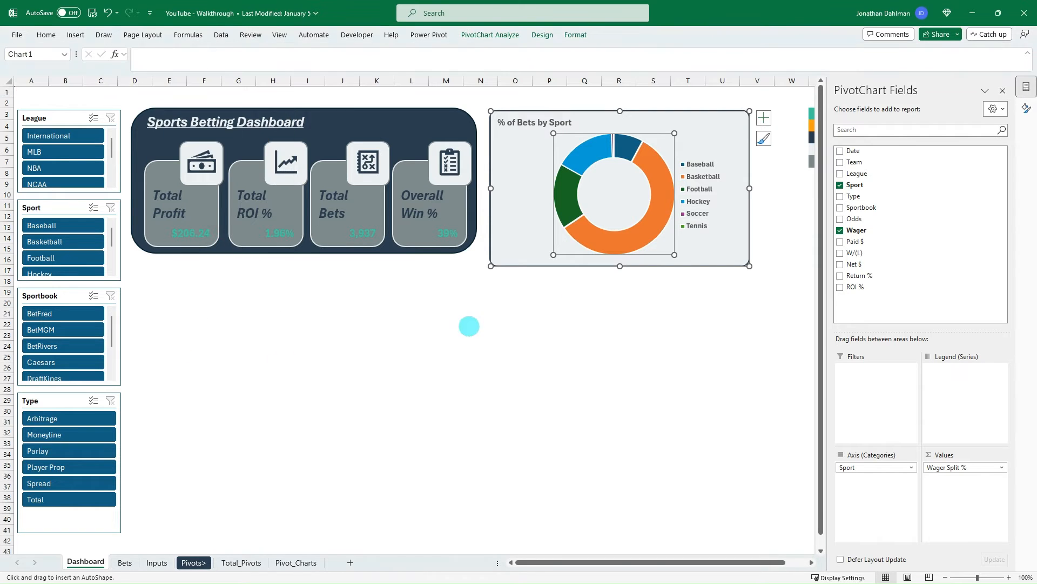
{"action": "mouse_move", "coordinate": [585, 161]}
{"action": "left_mouse_down"}
{"action": "mouse_move", "coordinate": [637, 189]}
{"action": "mouse_move", "coordinate": [647, 213]}
{"action": "mouse_move", "coordinate": [643, 224]}
{"action": "mouse_move", "coordinate": [595, 216]}
{"action": "mouse_move", "coordinate": [581, 227]}
{"action": "left_mouse_up"}
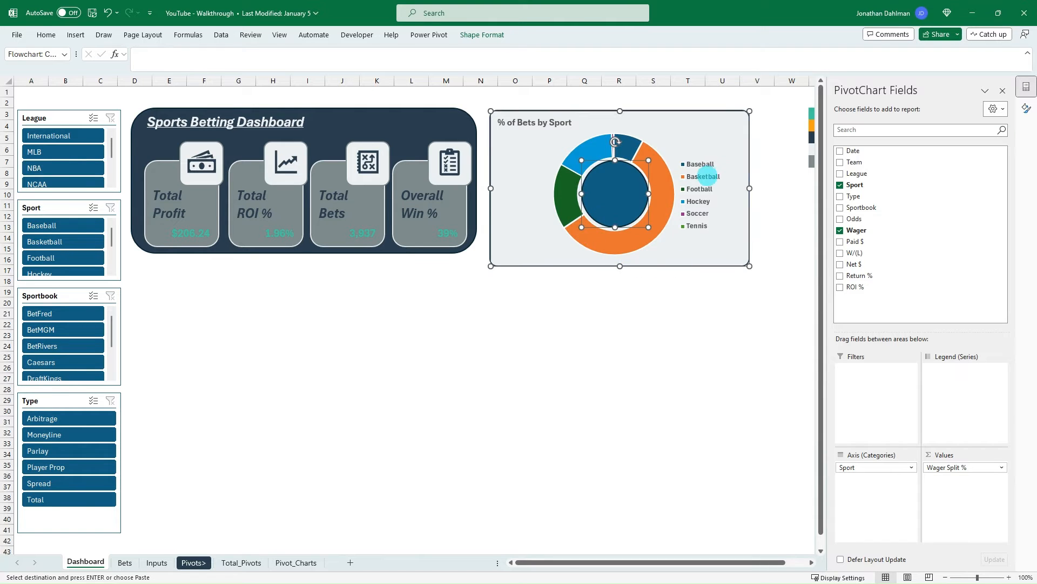
- Move the % of Bets by Sport chart, including its centre circle, slightly up on the dashboard
{"action": "left_click", "coordinate": [686, 289]}
{"action": "left_click", "coordinate": [681, 123]}
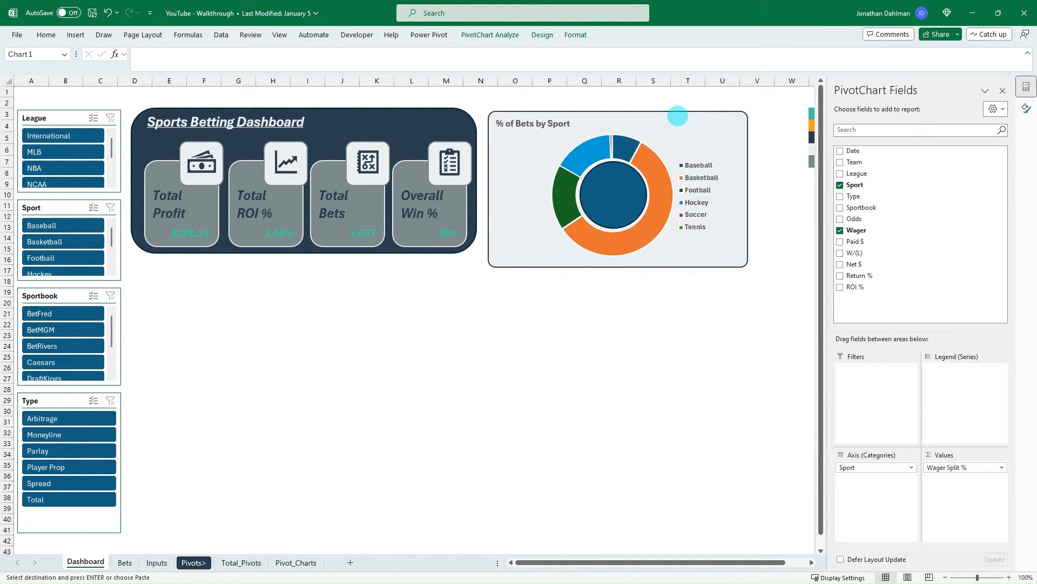
{"action": "left_click_drag", "start_coordinate": [678, 116], "coordinate": [680, 108]}
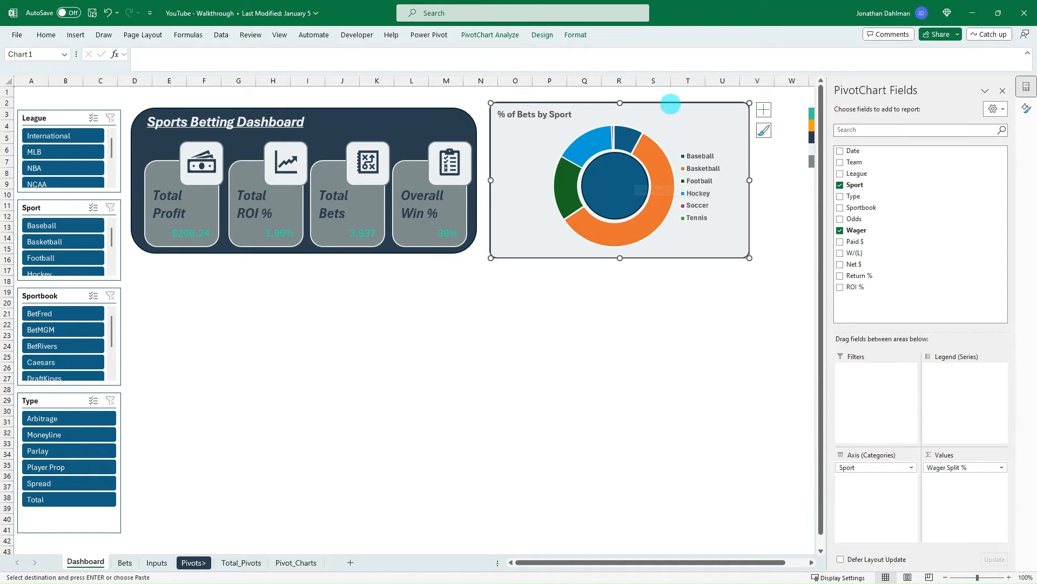
{"action": "mouse_move", "coordinate": [670, 103]}
{"action": "left_mouse_down"}
{"action": "mouse_move", "coordinate": [705, 157]}
{"action": "mouse_move", "coordinate": [671, 128]}
{"action": "mouse_move", "coordinate": [671, 105]}
{"action": "left_mouse_up"}
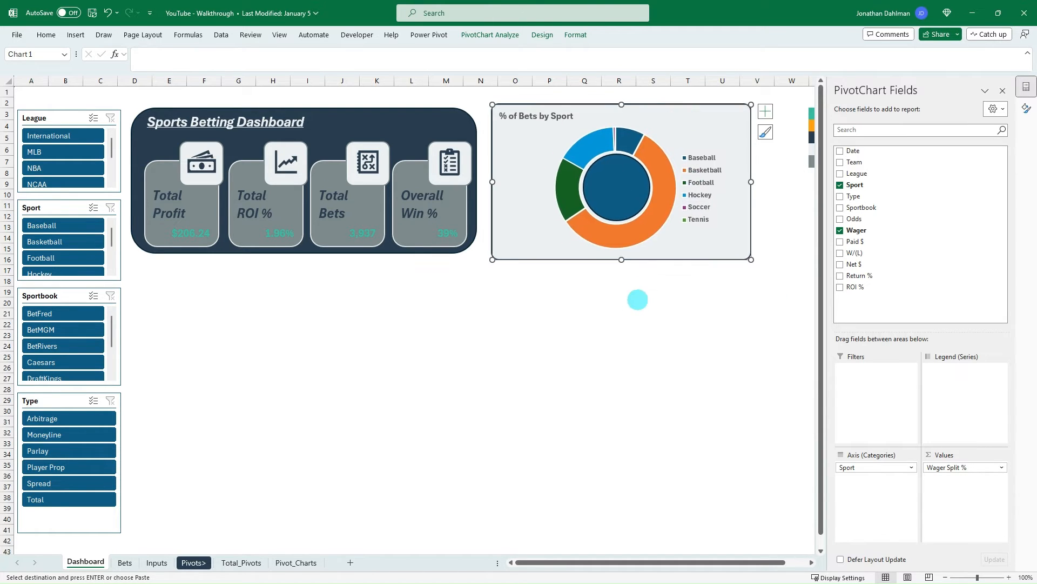
- Try to link the circle in the doughnut chart to the Average of Wager value in cell G3 of the Pivot_Charts sheet
{"action": "left_click", "coordinate": [627, 194]}
{"action": "left_click", "coordinate": [150, 56]}
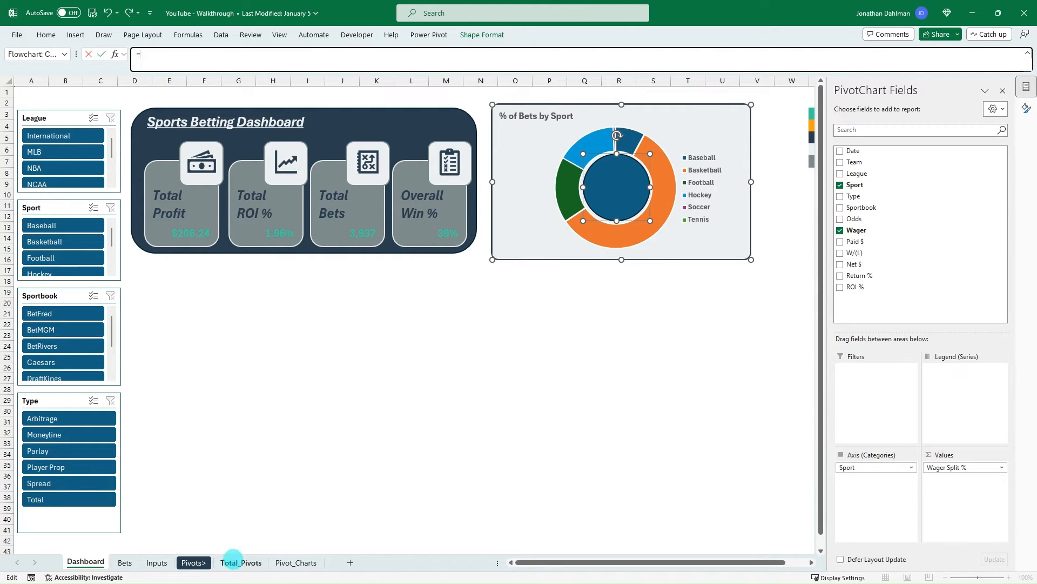
{"action": "left_click", "coordinate": [288, 564]}
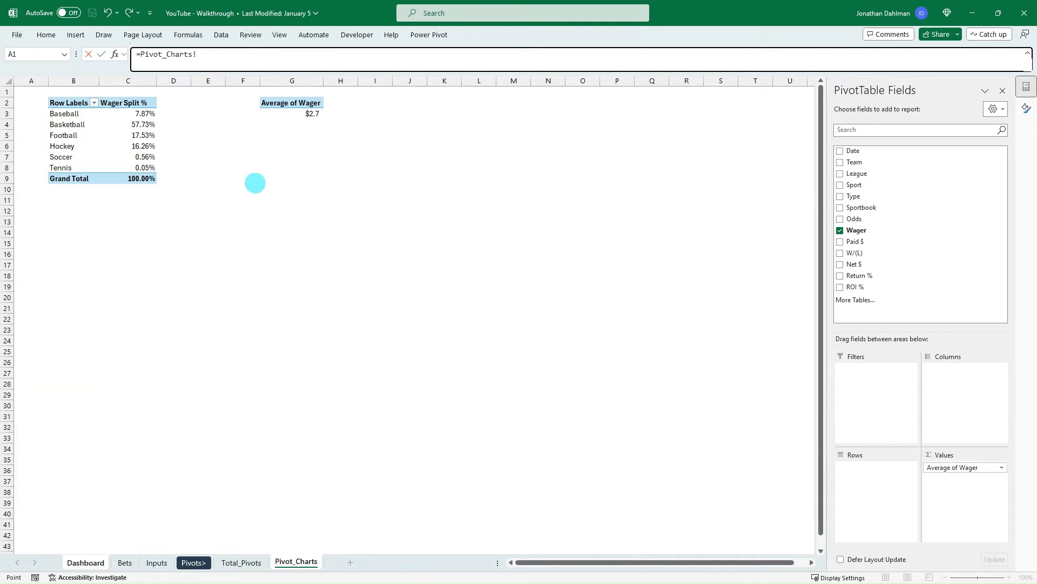
{"action": "left_click", "coordinate": [300, 113]}
{"action": "key", "text": "Return"}
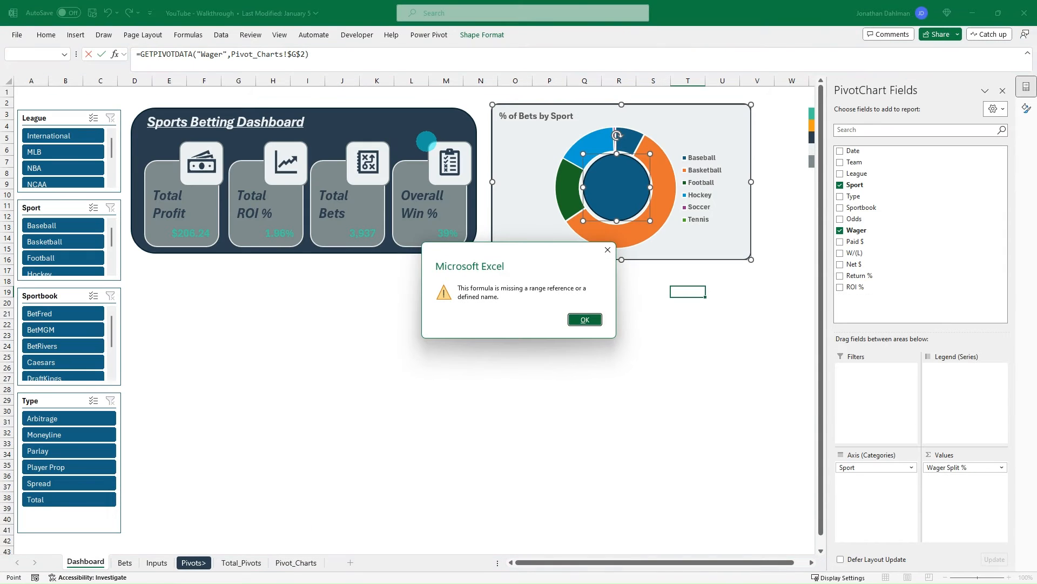
{"action": "key", "text": "Return"}
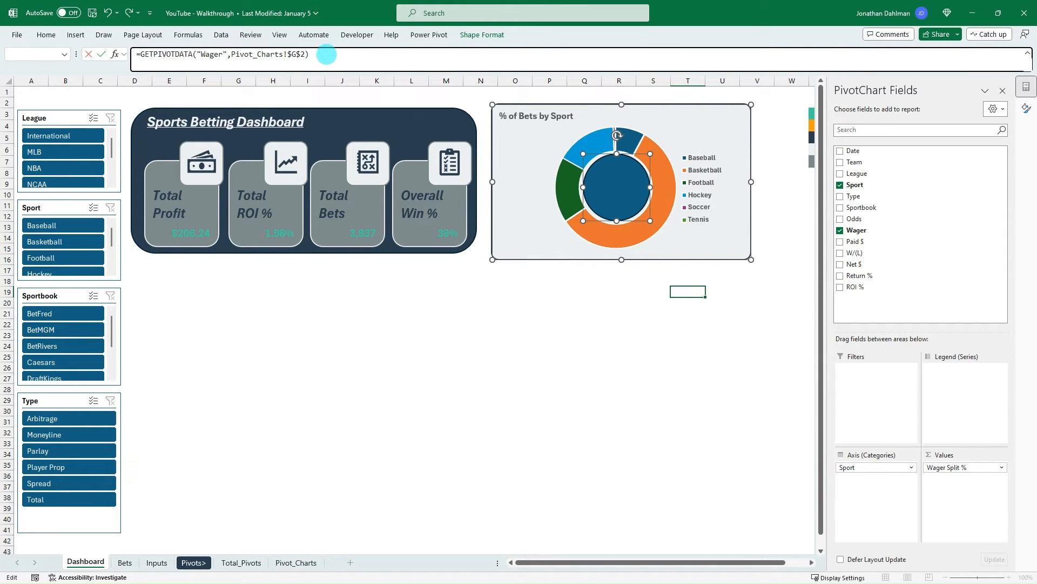
- Replace the circle's GETPIVOTDATA formula with a direct reference to cell G3 of the Pivot_Charts sheet
{"action": "left_click_drag", "start_coordinate": [324, 55], "coordinate": [141, 54]}
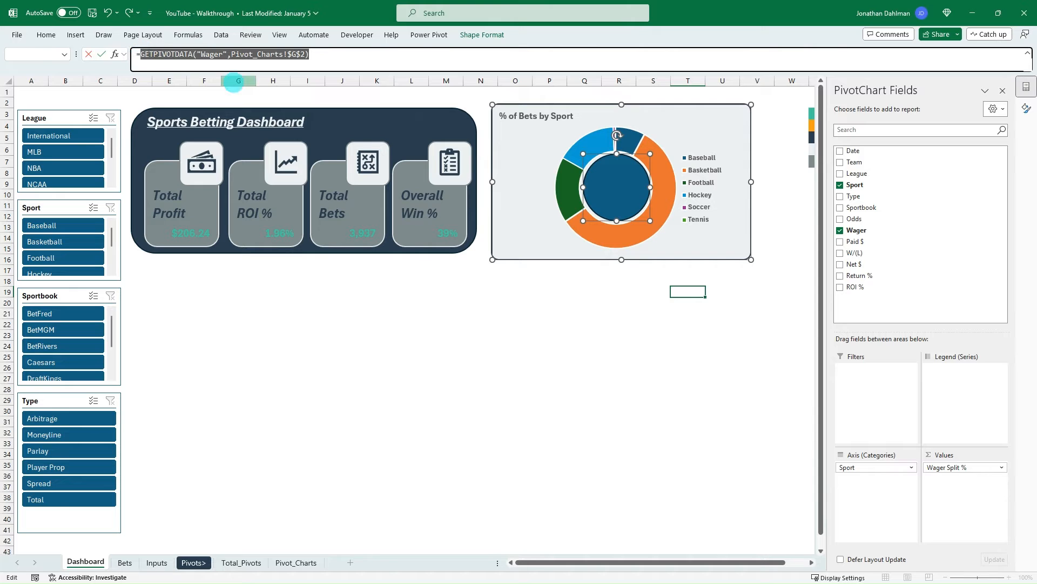
{"action": "left_click", "coordinate": [314, 561]}
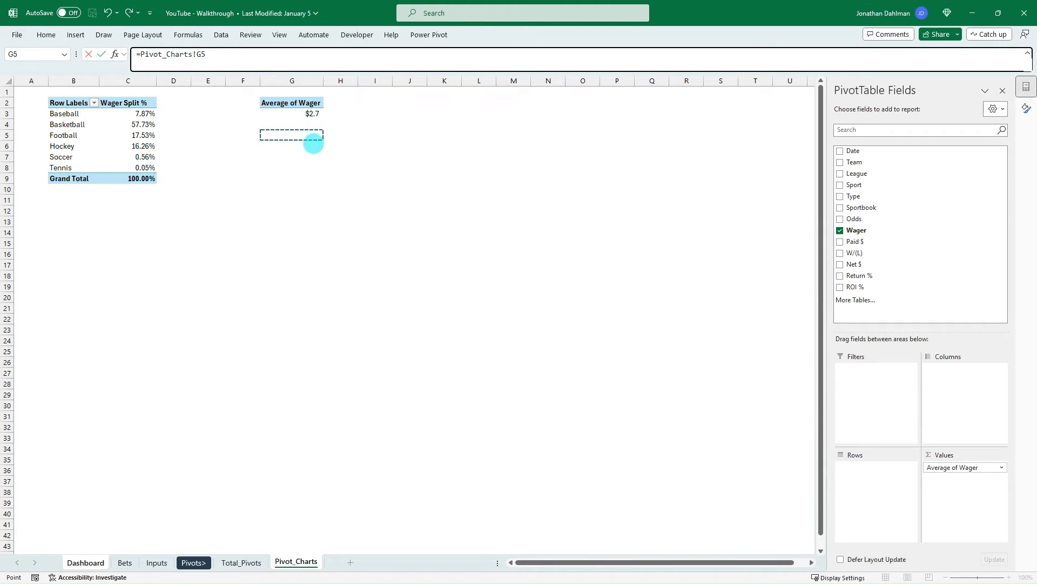
{"action": "left_click_drag", "start_coordinate": [313, 144], "coordinate": [238, 138]}
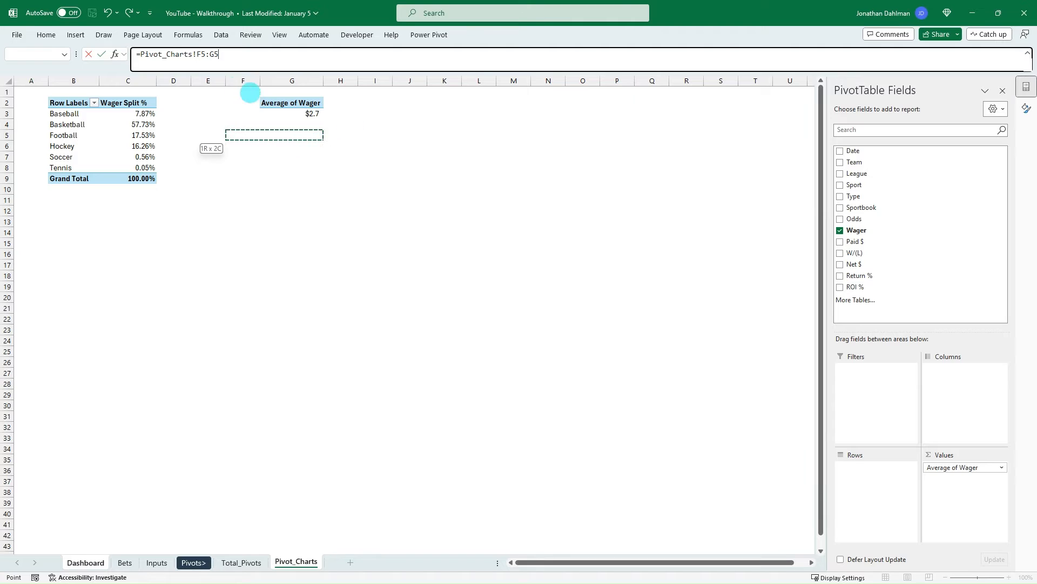
{"action": "left_click_drag", "start_coordinate": [226, 52], "coordinate": [196, 53]}
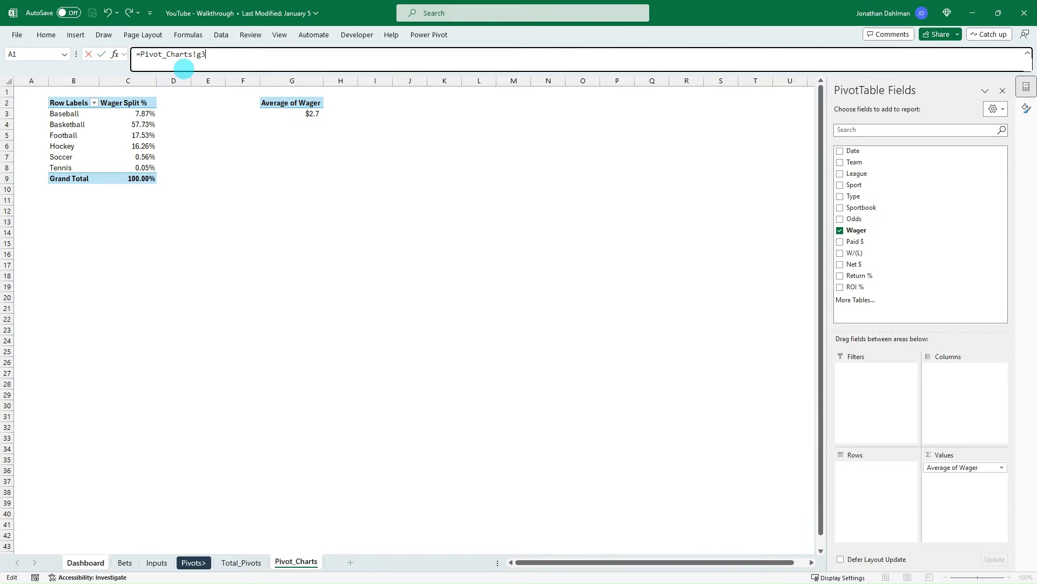
{"action": "key", "text": "Return"}
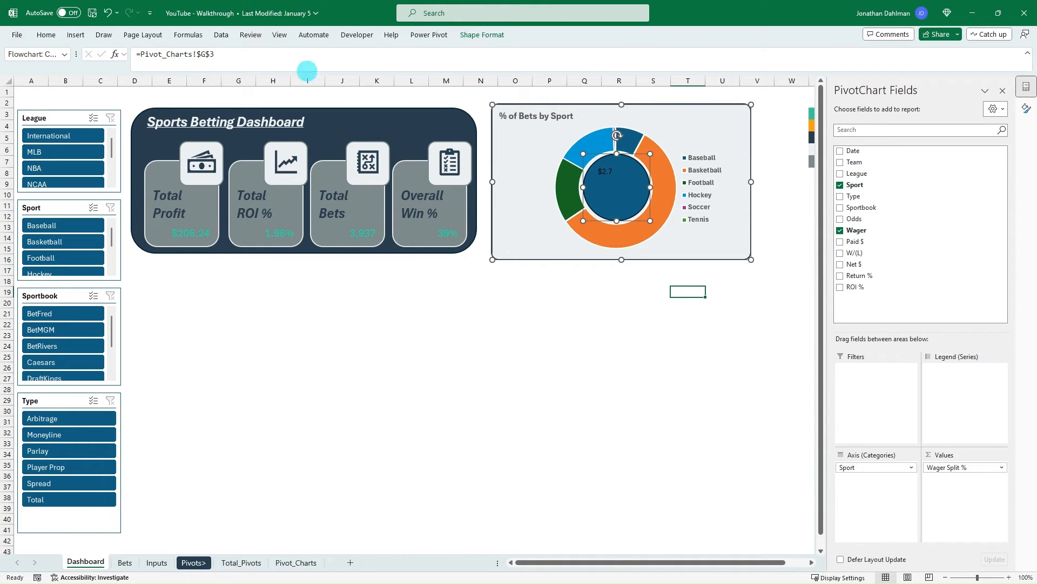
- Change the circle's fill to match the chart's light grey background and centre its text horizontally
{"action": "left_click", "coordinate": [46, 35]}
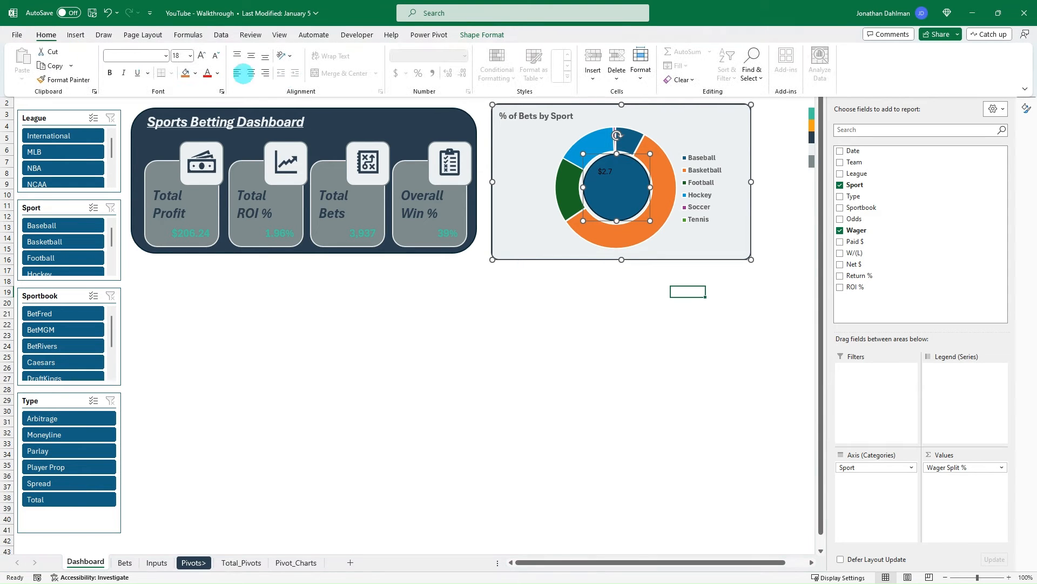
{"action": "left_click", "coordinate": [195, 72]}
{"action": "left_click", "coordinate": [205, 237]}
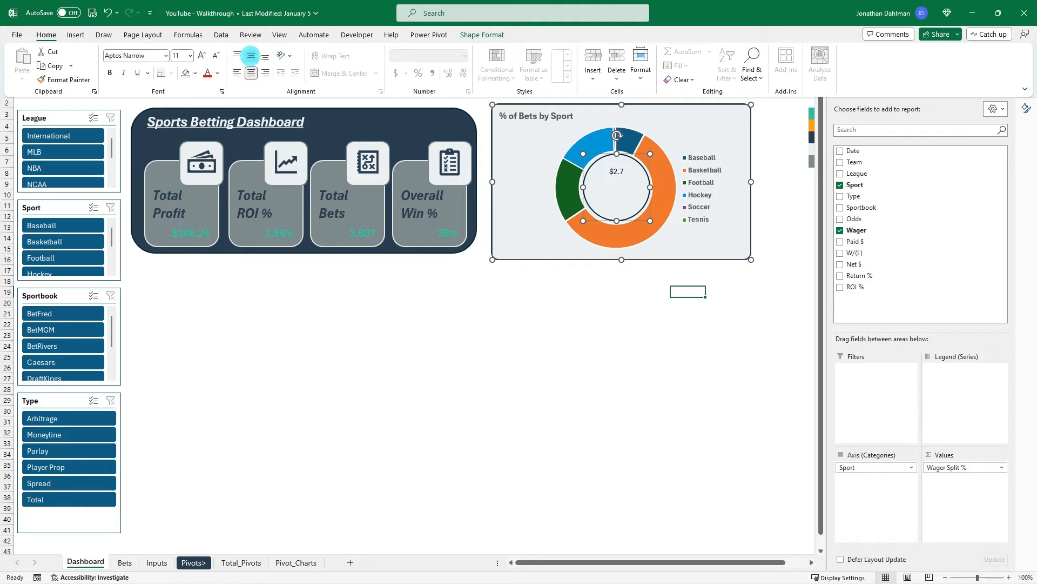
- Centre the circle's average wager text vertically and make it bold, size 28 and dark navy
{"action": "key", "text": "ctrl+b"}
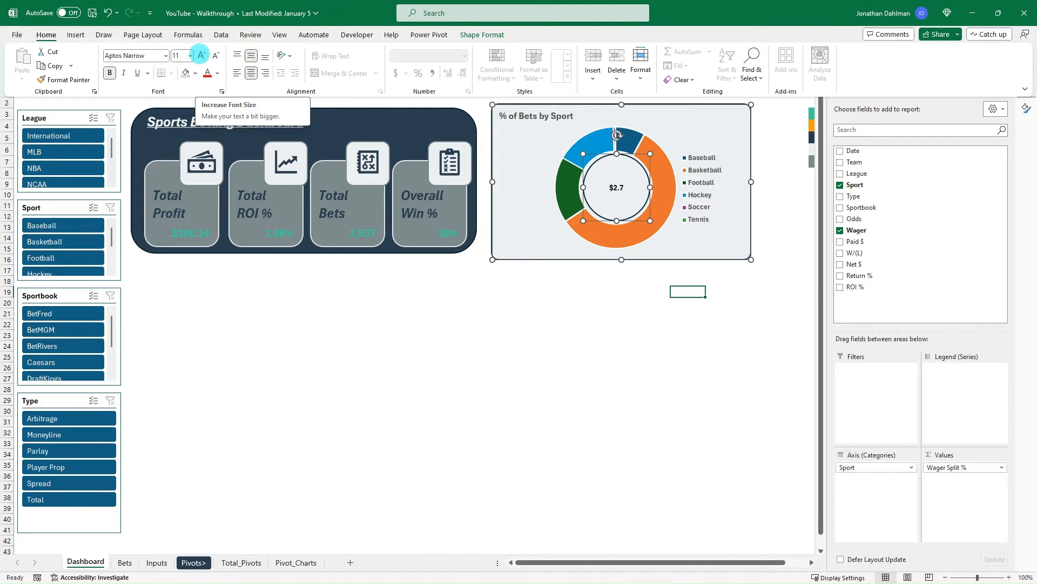
{"action": "left_click", "coordinate": [198, 55]}
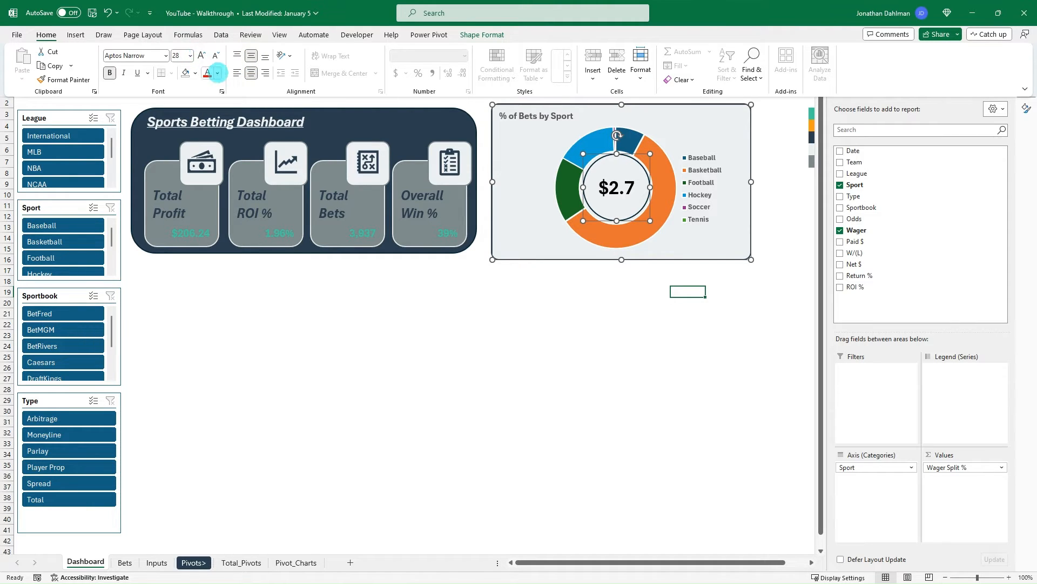
{"action": "left_click", "coordinate": [217, 72]}
{"action": "left_click", "coordinate": [215, 222]}
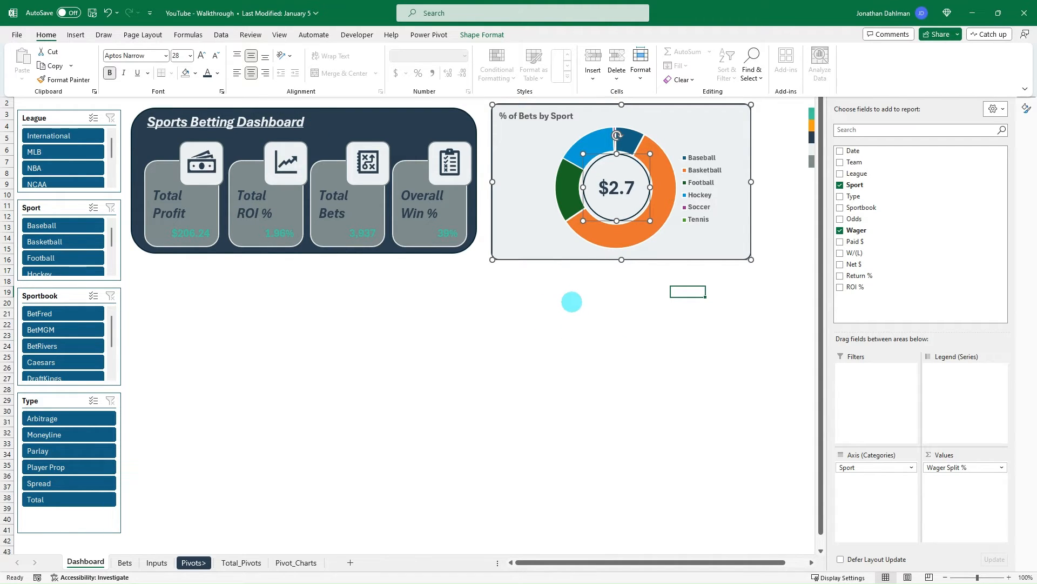
{"action": "left_click", "coordinate": [549, 324]}
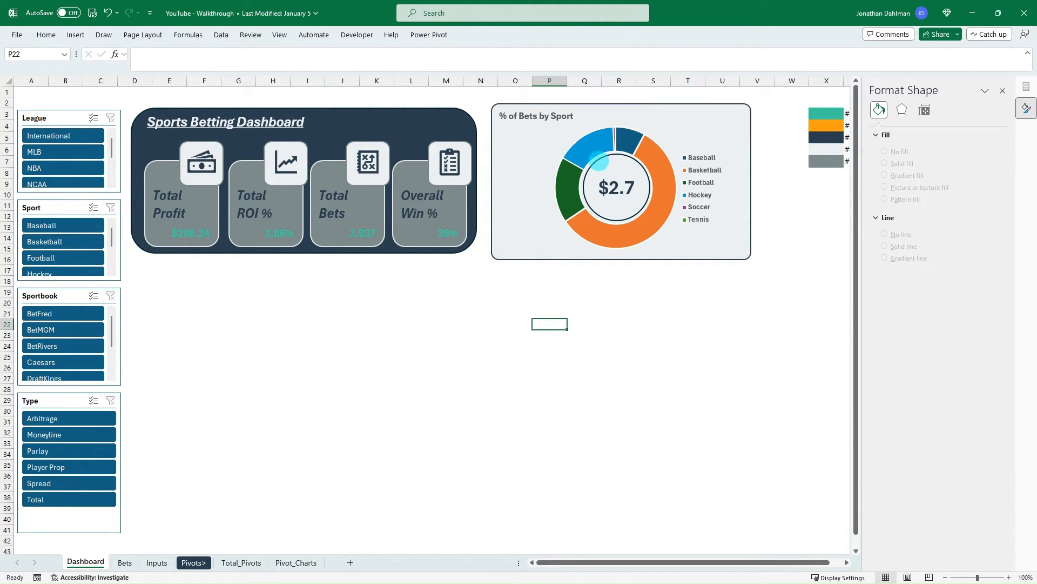
- Remove the outline from the average wager circle inside the doughnut chart
{"action": "left_click", "coordinate": [584, 154]}
{"action": "left_click", "coordinate": [617, 185]}
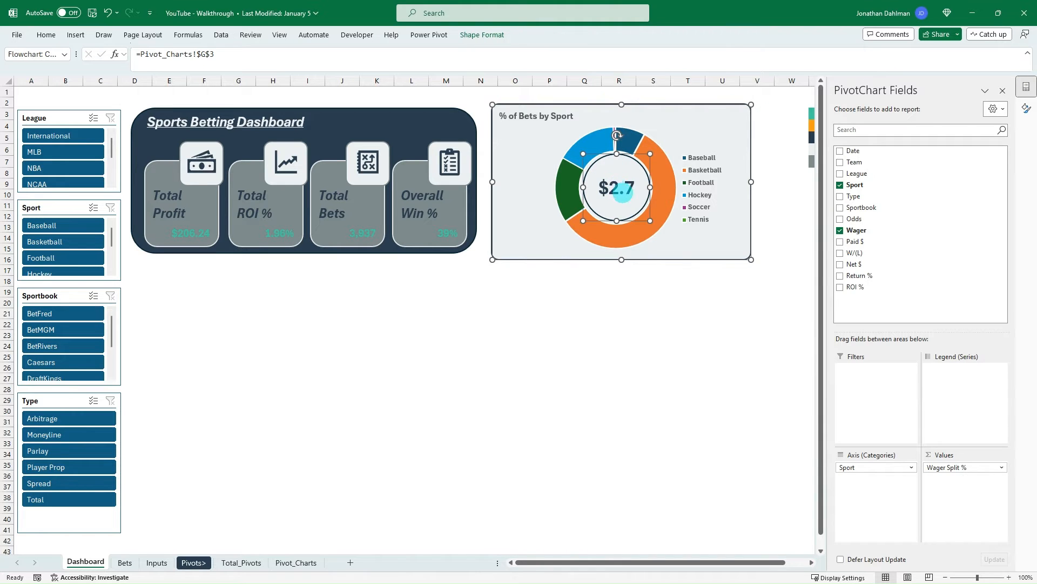
{"action": "left_click", "coordinate": [480, 34]}
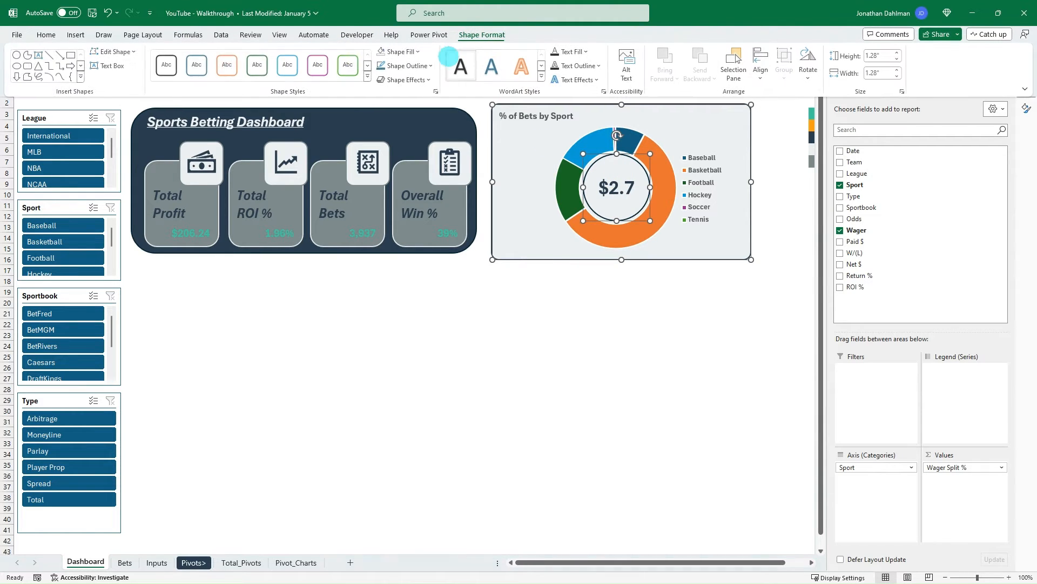
{"action": "left_click", "coordinate": [406, 66]}
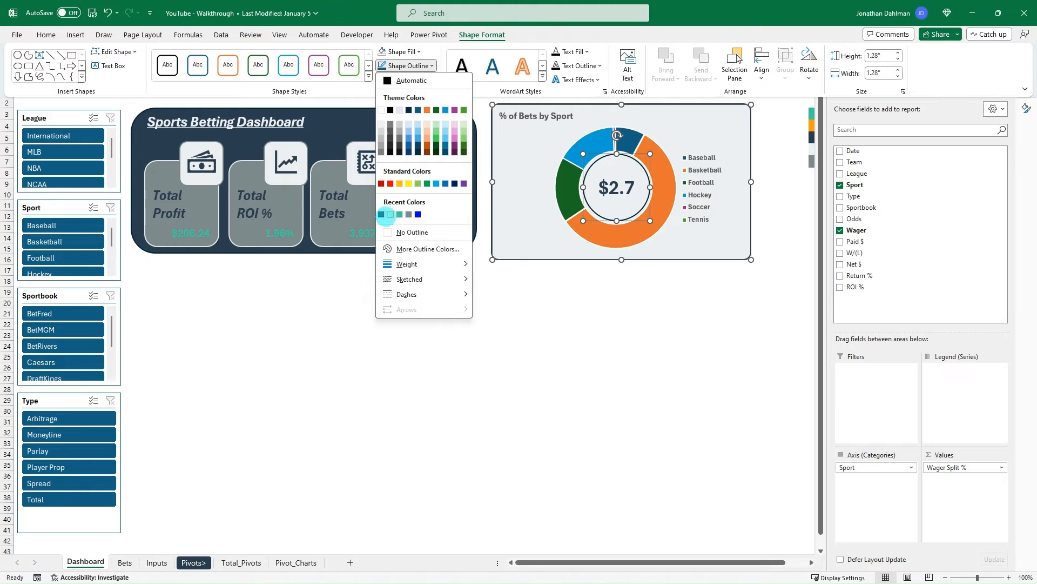
{"action": "left_click", "coordinate": [397, 232]}
{"action": "left_click", "coordinate": [574, 308]}
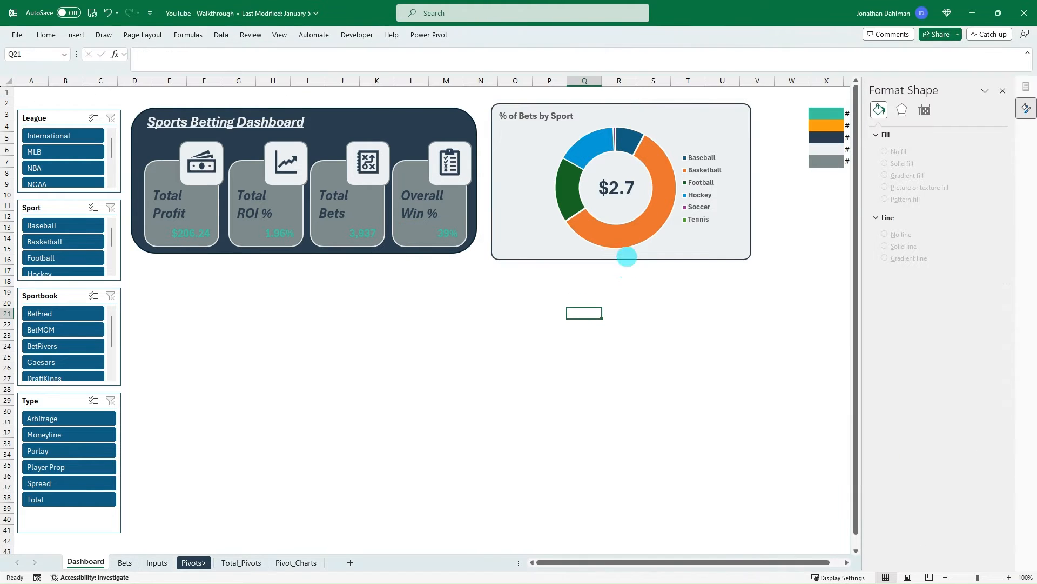
- Nudge the average wager circle slightly to the left so that its text sits centred in the doughnut ring
{"action": "left_click", "coordinate": [617, 189]}
{"action": "left_click", "coordinate": [626, 151]}
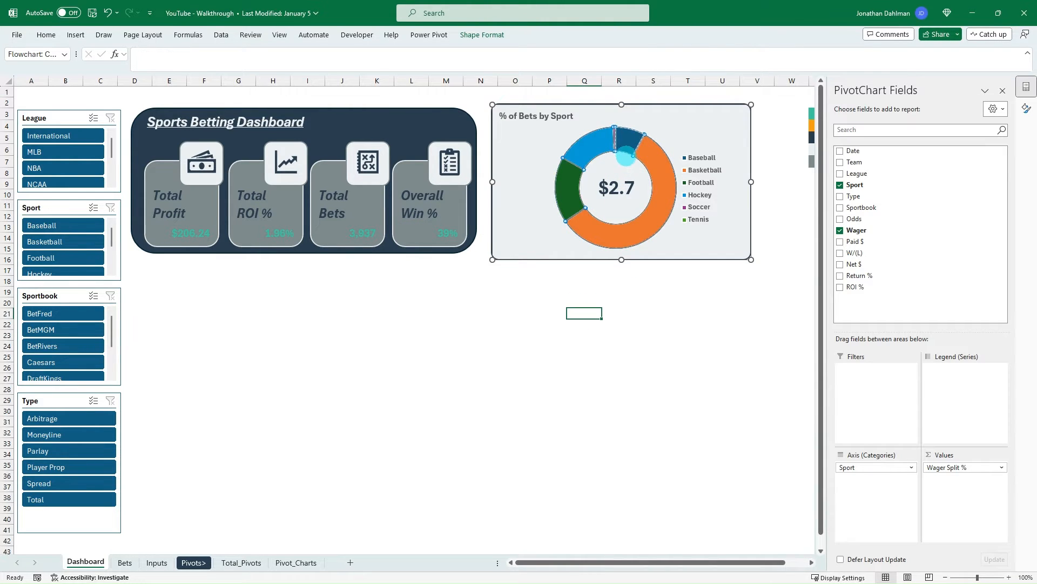
{"action": "left_click", "coordinate": [629, 184]}
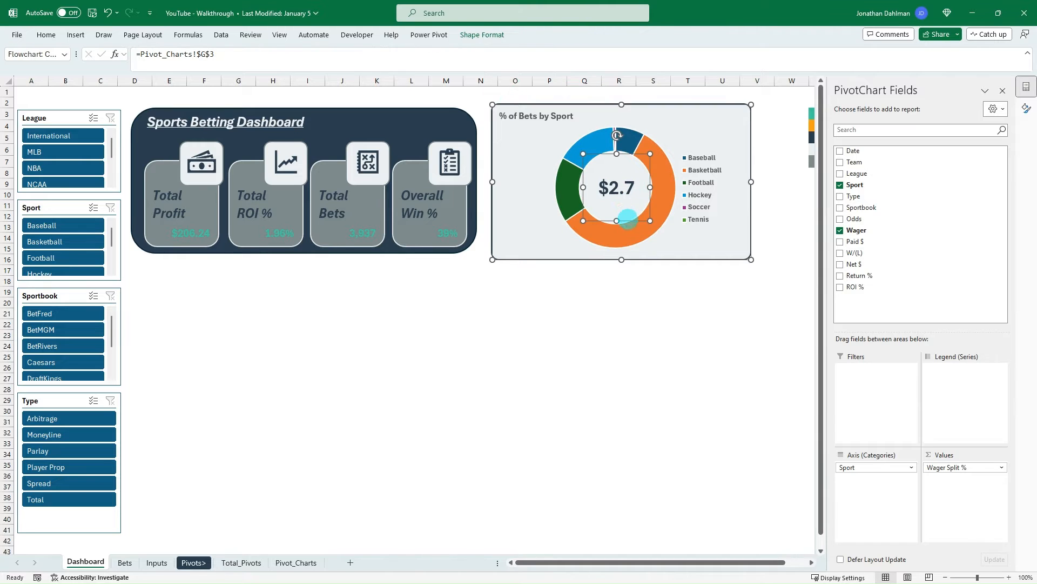
{"action": "left_click_drag", "start_coordinate": [627, 219], "coordinate": [623, 218]}
{"action": "left_click", "coordinate": [621, 301]}
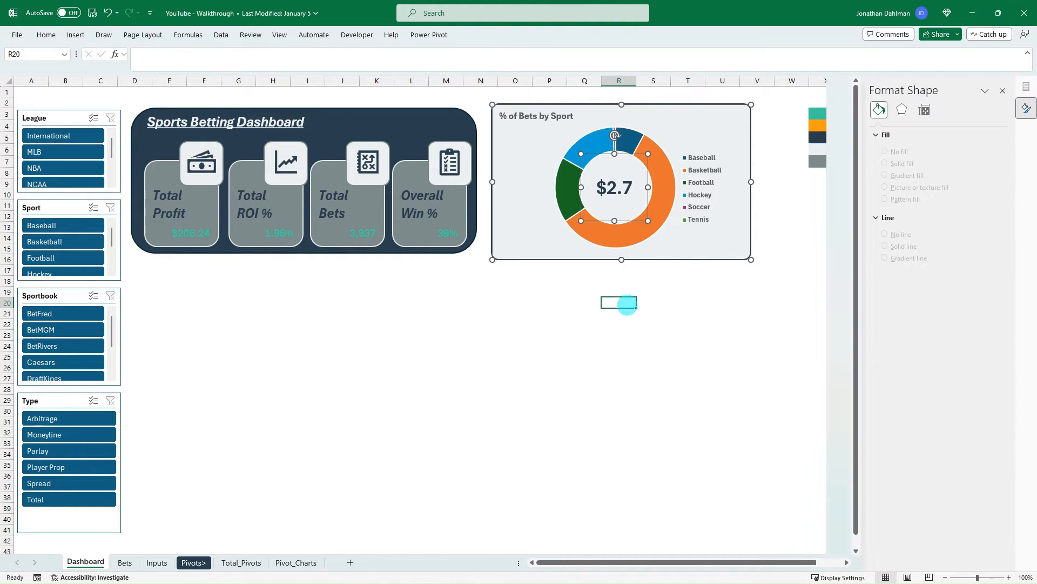
{"action": "left_click", "coordinate": [721, 323]}
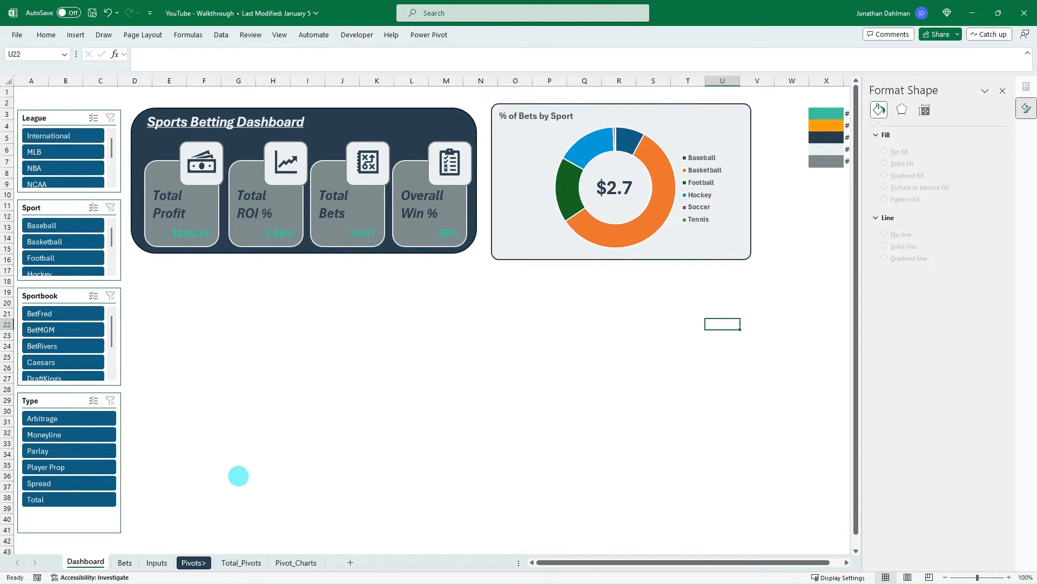
- Increase the font size of the % of Bets by Sport chart title to 20
{"action": "left_click", "coordinate": [559, 115]}
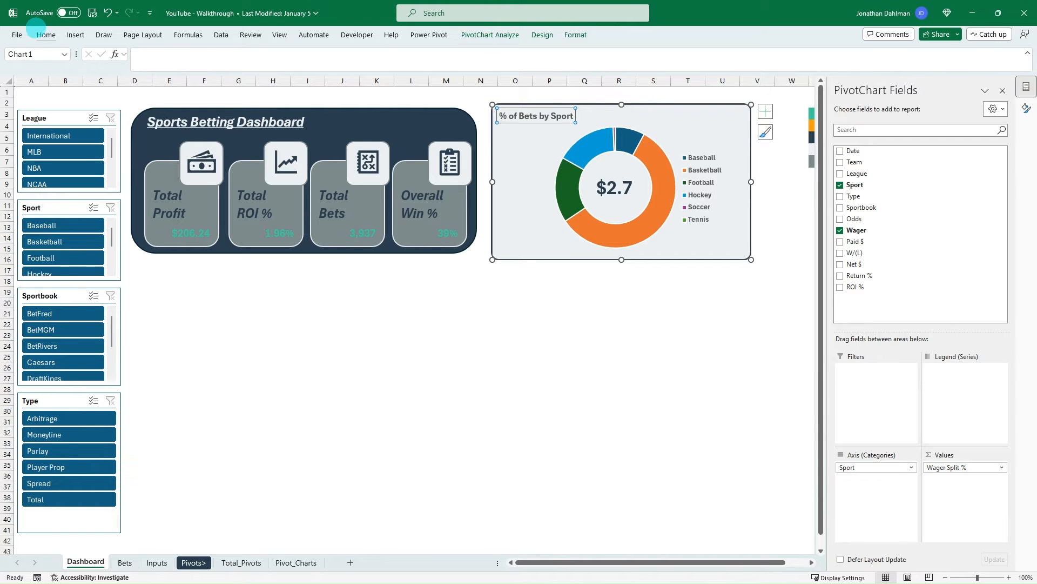
{"action": "left_click", "coordinate": [46, 35]}
{"action": "left_click", "coordinate": [200, 56]}
{"action": "left_click", "coordinate": [200, 56]}
{"action": "left_click", "coordinate": [199, 55]}
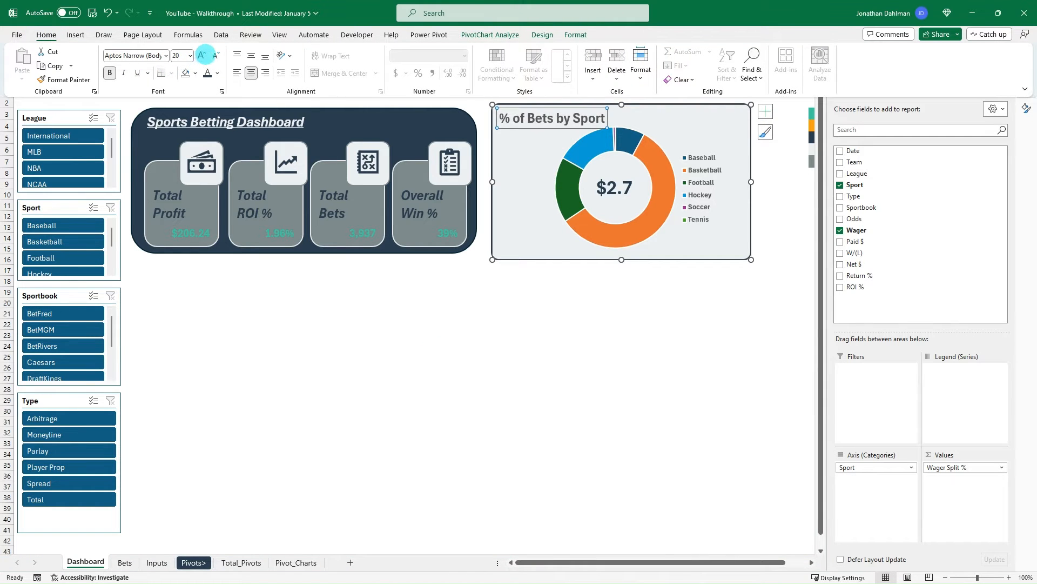
{"action": "left_click", "coordinate": [542, 384]}
{"action": "left_click", "coordinate": [481, 344]}
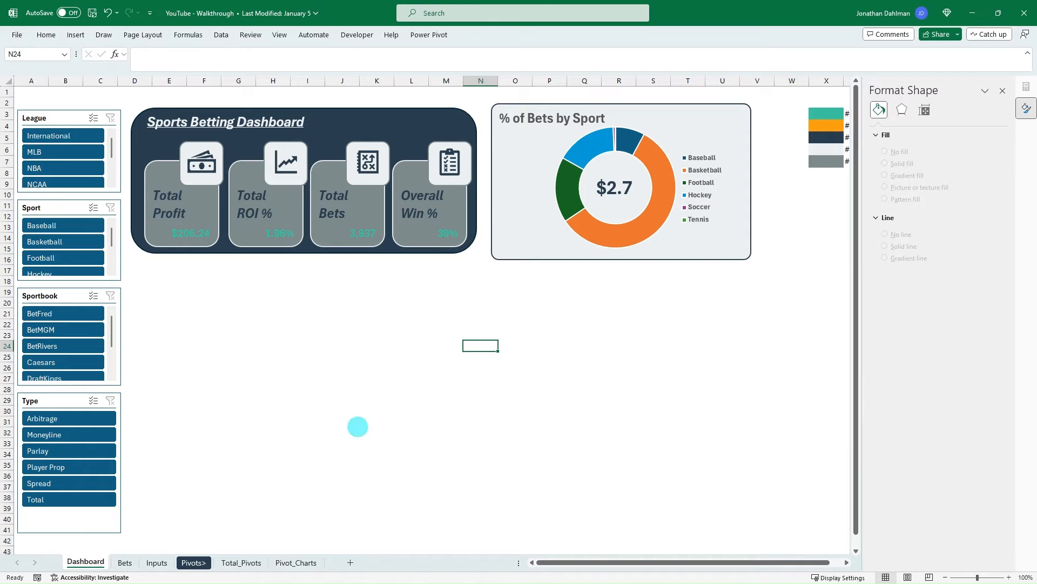
- Switch to the finished sports betting tracker workbook and examine its dashboard's profit charts in a maximised window
{"action": "key", "text": "alt+Tab"}
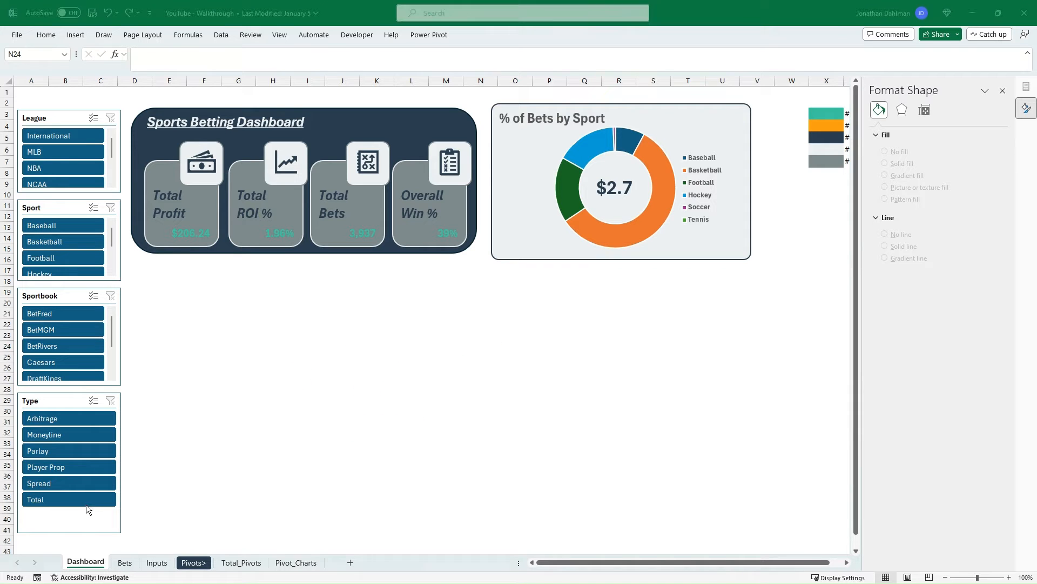
{"action": "left_click_drag", "start_coordinate": [0, 65], "coordinate": [512, 56]}
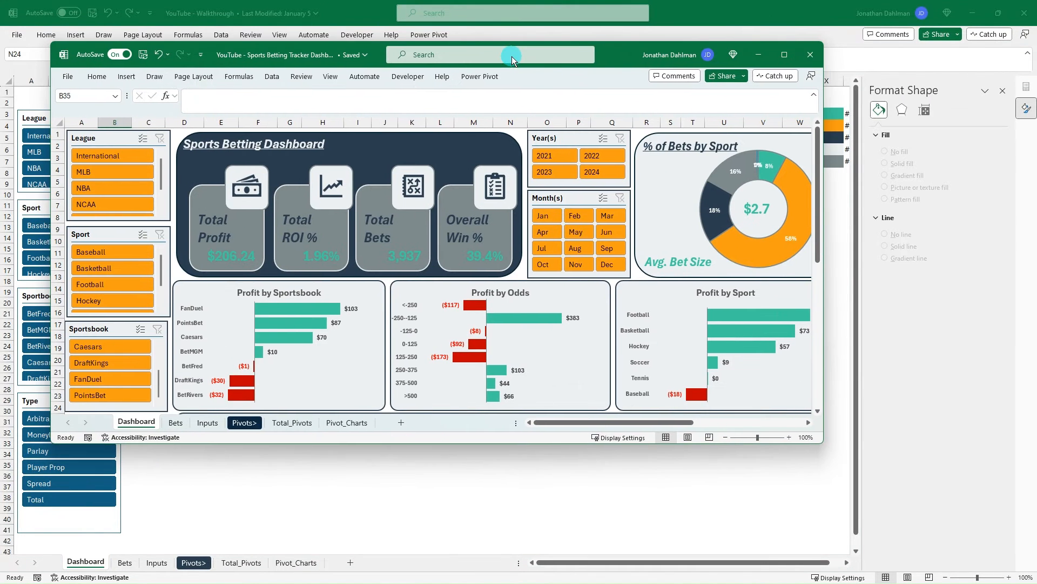
{"action": "left_click", "coordinate": [784, 55]}
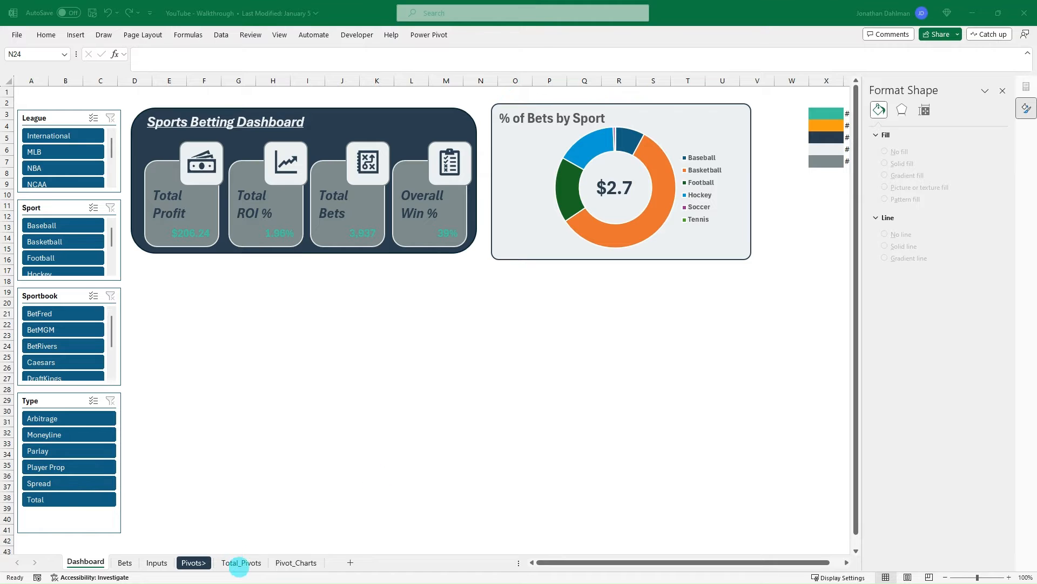
- Copy the Average of Wager pivot table on the Pivot_Charts sheet to cell K2 and fit column K to its content
{"action": "left_click", "coordinate": [296, 562]}
{"action": "left_click_drag", "start_coordinate": [301, 103], "coordinate": [305, 113]}
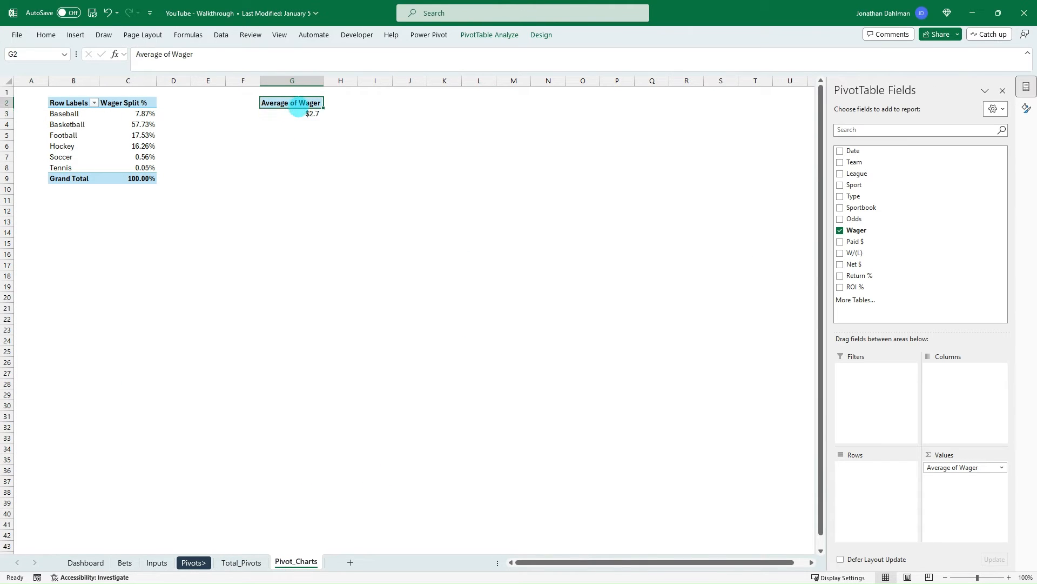
{"action": "key", "text": "ctrl+c"}
{"action": "left_click", "coordinate": [445, 101]}
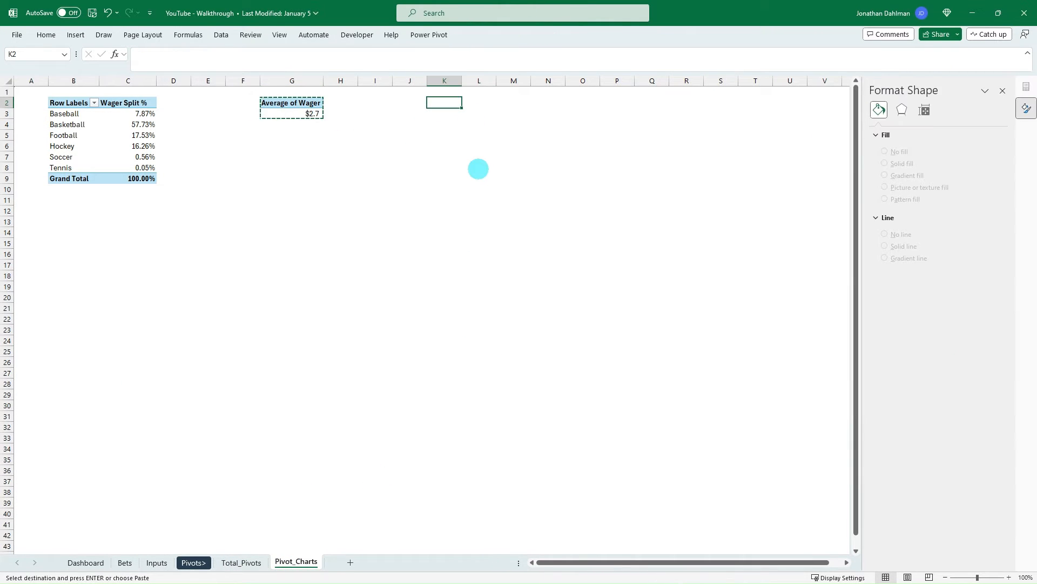
{"action": "key", "text": "ctrl+v"}
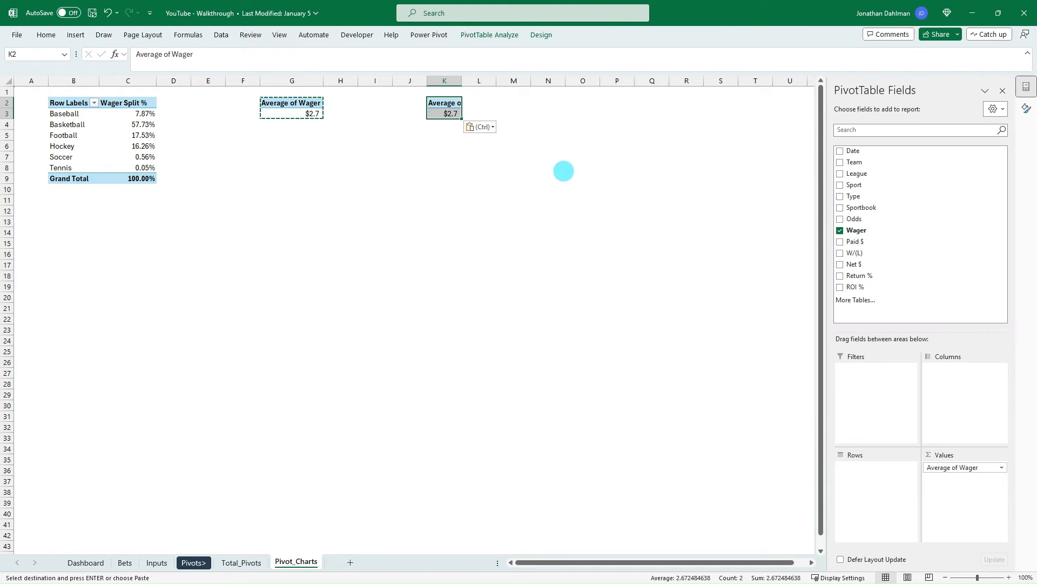
{"action": "key", "text": "Escape"}
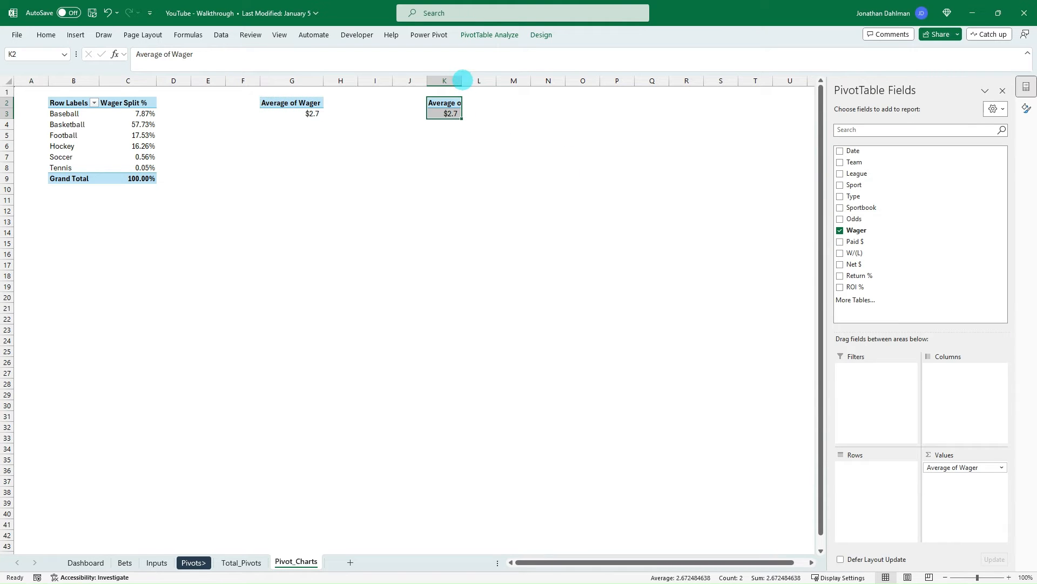
{"action": "double_click", "coordinate": [463, 80]}
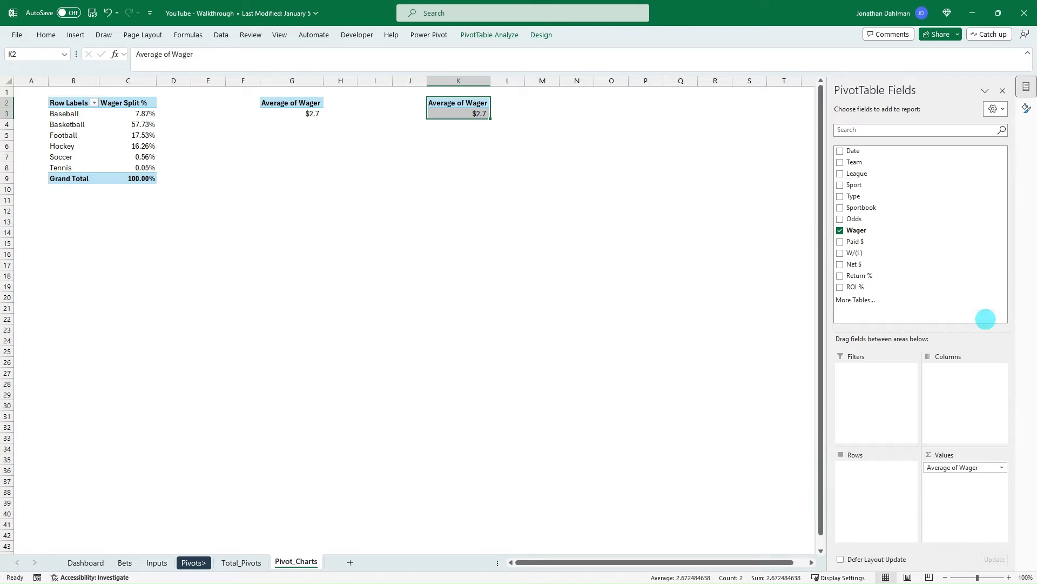
- Group the copied pivot table at K2 by Sportbook in rows and replace its Average of Wager value with Sum of Net $
{"action": "left_click_drag", "start_coordinate": [865, 208], "coordinate": [882, 471]}
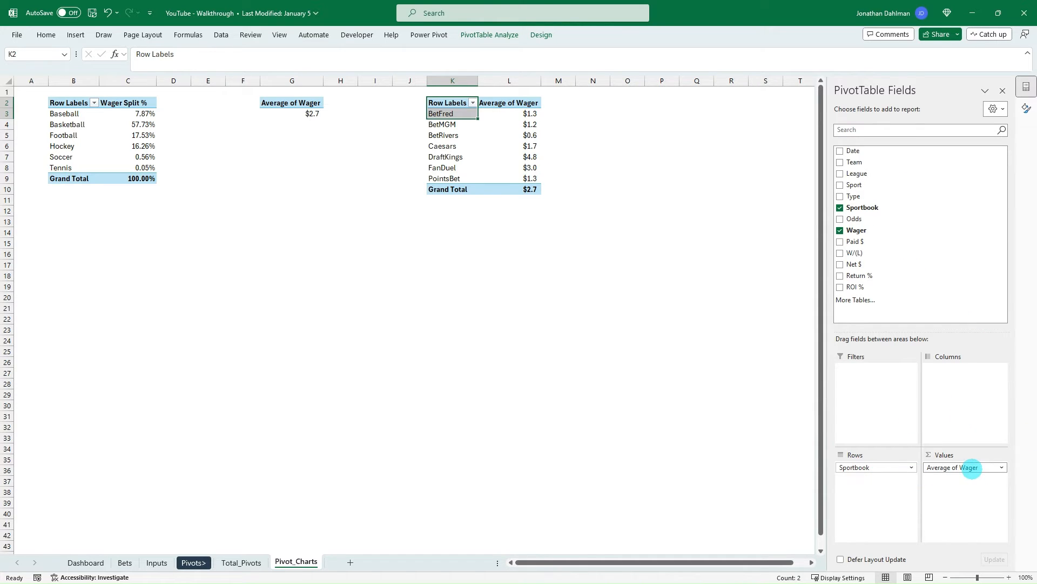
{"action": "left_click_drag", "start_coordinate": [972, 468], "coordinate": [889, 218]}
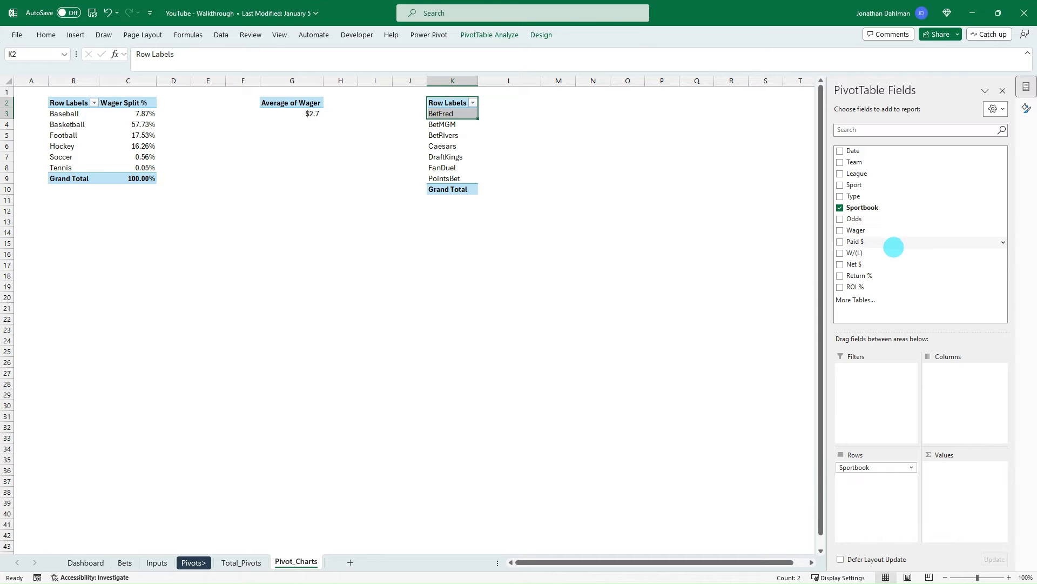
{"action": "left_click_drag", "start_coordinate": [859, 264], "coordinate": [968, 476]}
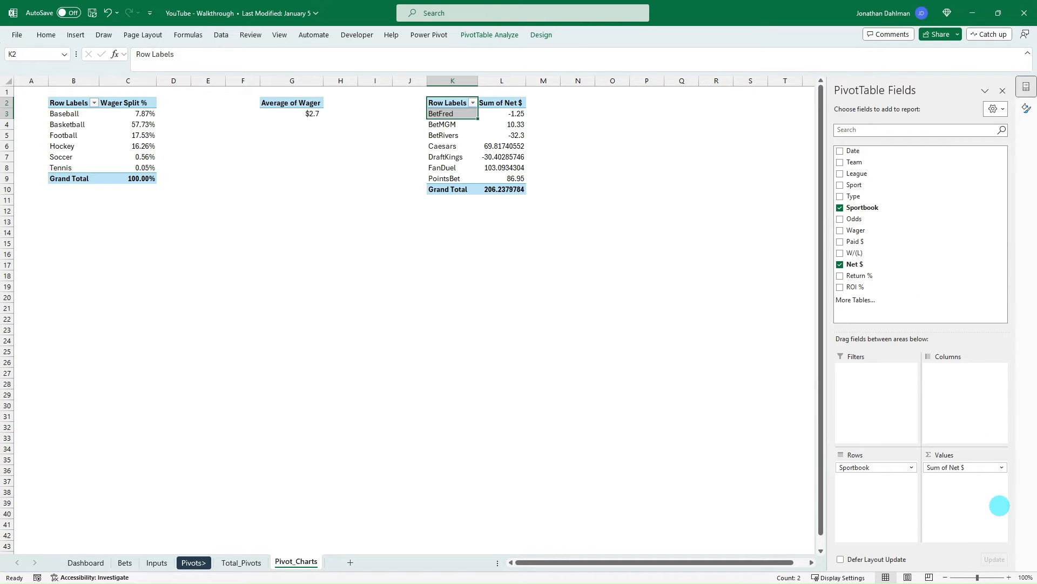
- Format the Sum of Net $ values as Number with two decimals, a thousands separator and red parenthesised negatives
{"action": "left_click", "coordinate": [512, 144]}
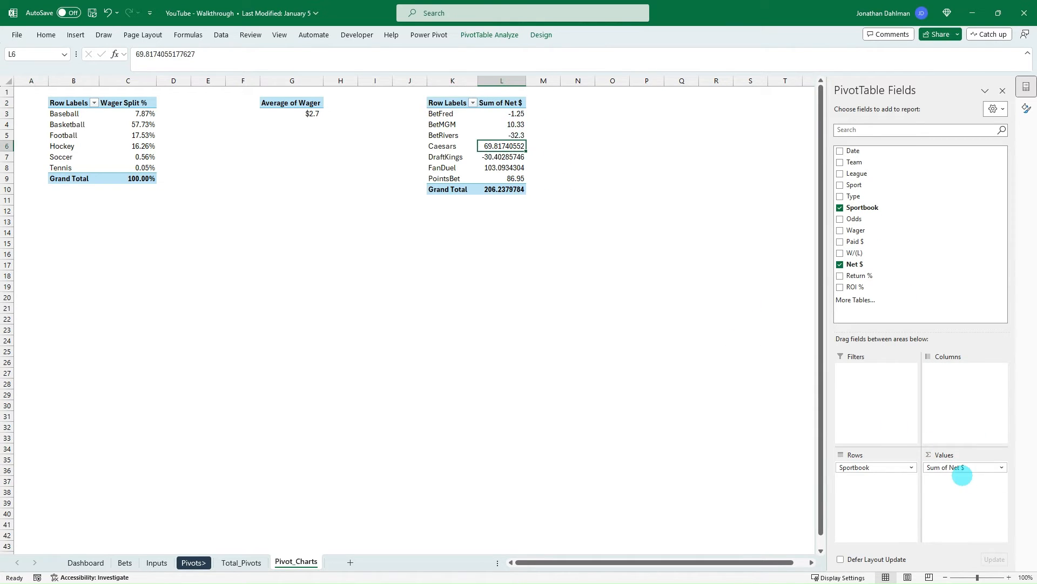
{"action": "left_click", "coordinate": [959, 468]}
{"action": "left_click", "coordinate": [966, 455]}
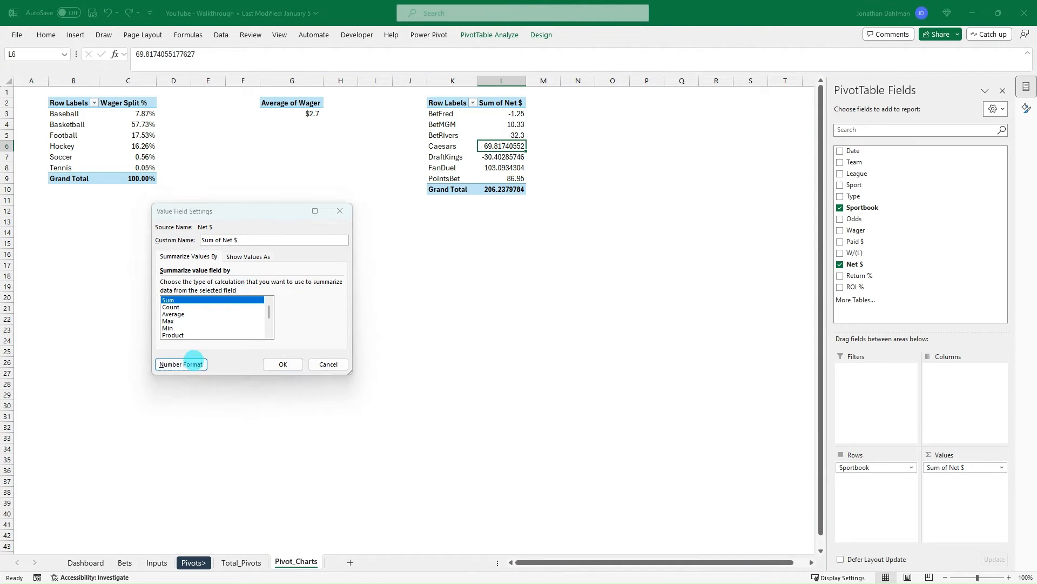
{"action": "left_click", "coordinate": [195, 363]}
{"action": "left_click", "coordinate": [132, 223]}
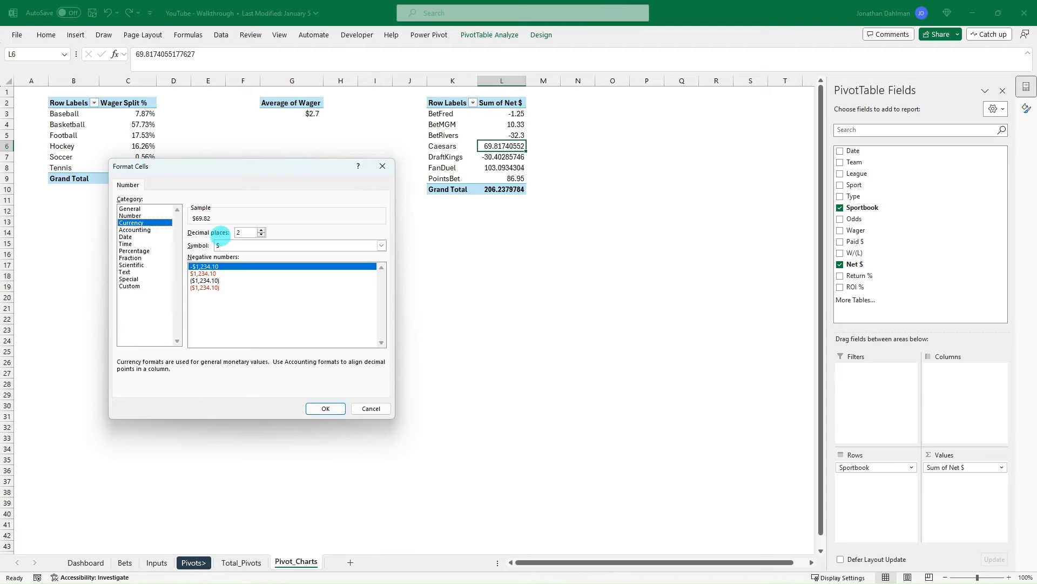
{"action": "left_click", "coordinate": [227, 247]}
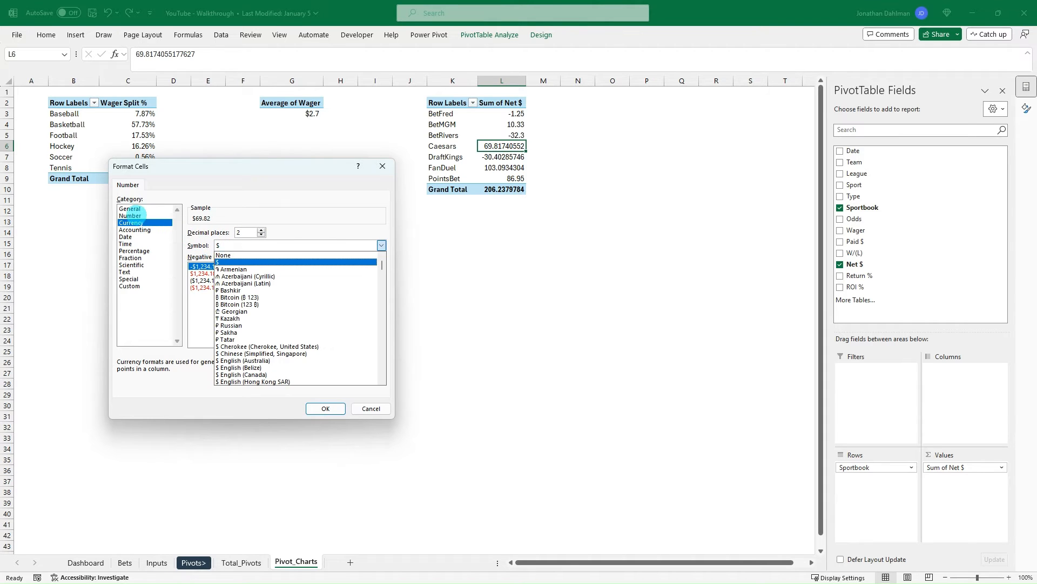
{"action": "left_click", "coordinate": [130, 216]}
{"action": "left_click", "coordinate": [208, 288]}
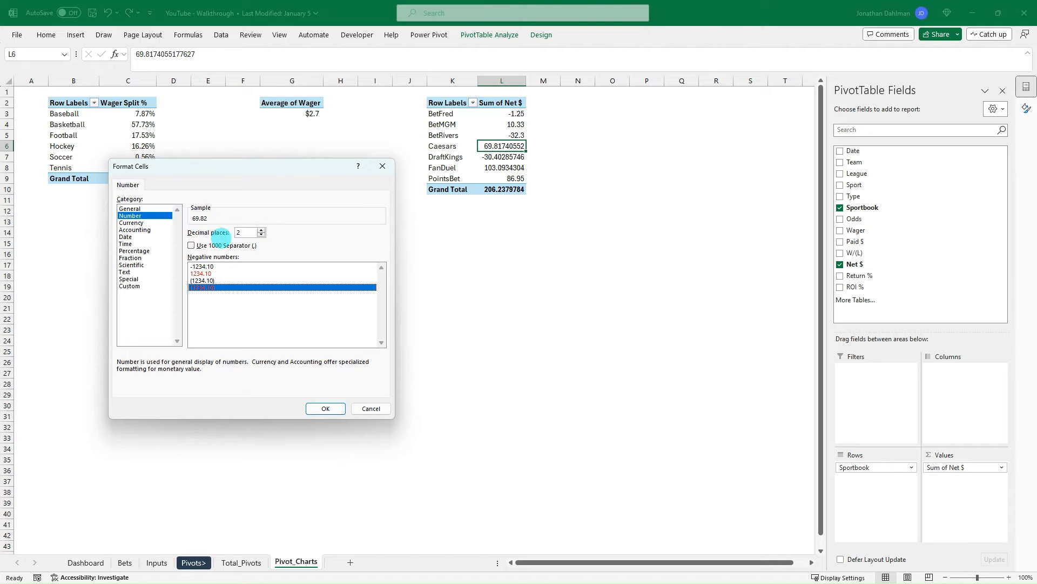
{"action": "left_click", "coordinate": [190, 245]}
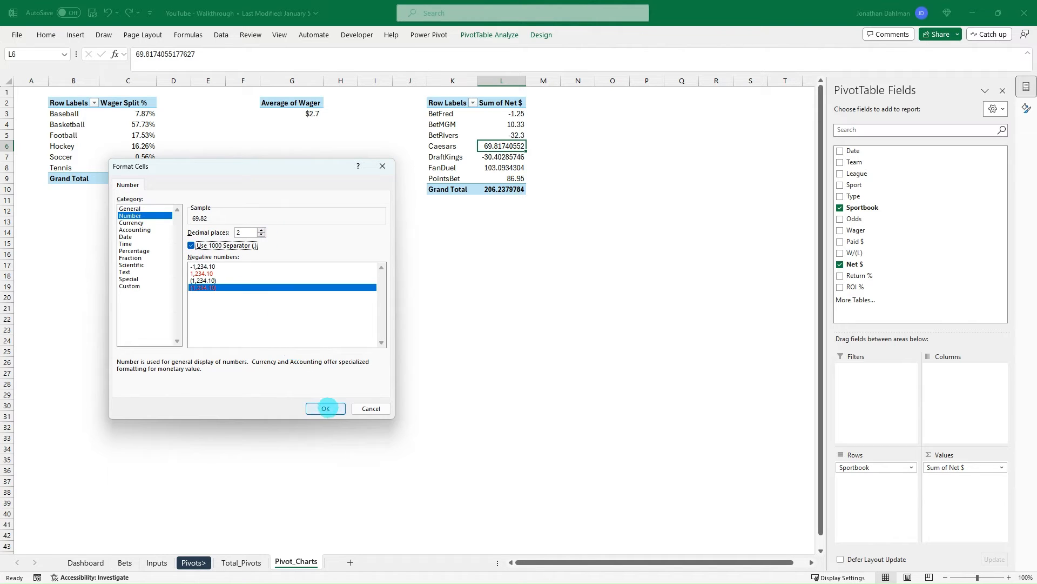
{"action": "left_click", "coordinate": [325, 408]}
{"action": "left_click", "coordinate": [283, 364]}
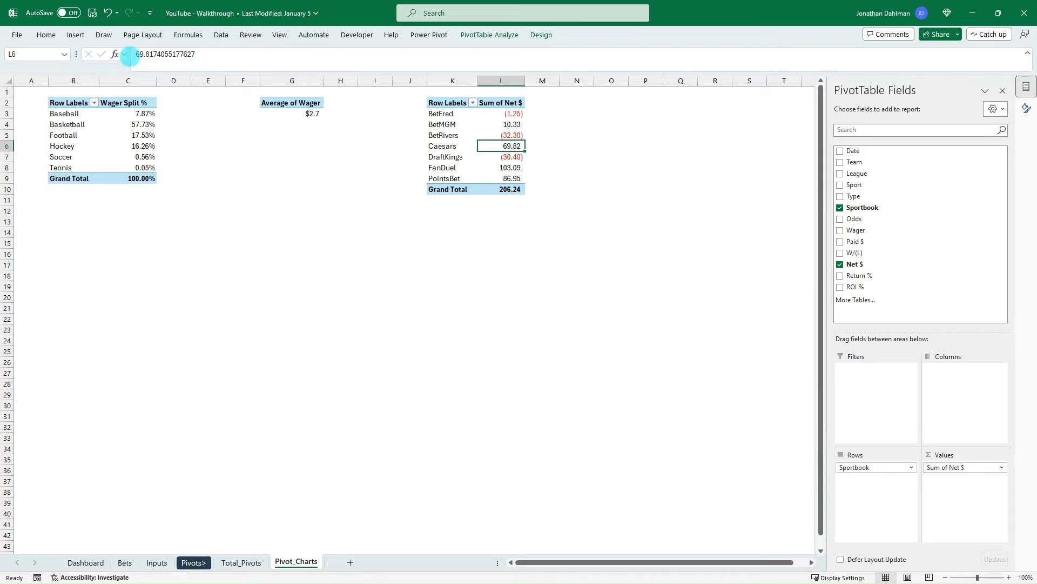
- Insert a Clustered Bar PivotChart from the sportsbook Sum of Net $ pivot table
{"action": "left_click", "coordinate": [75, 35]}
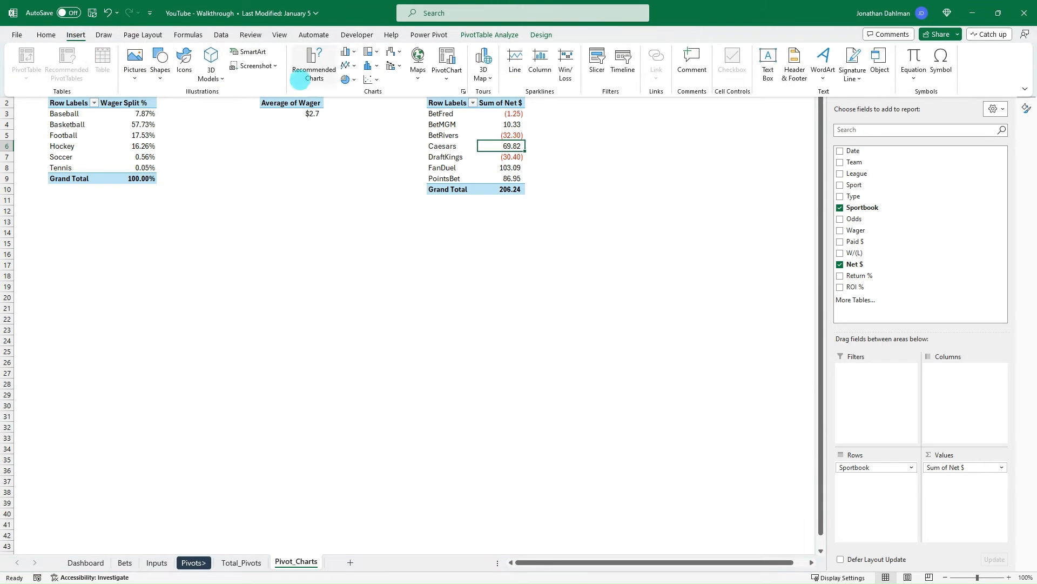
{"action": "left_click", "coordinate": [446, 74]}
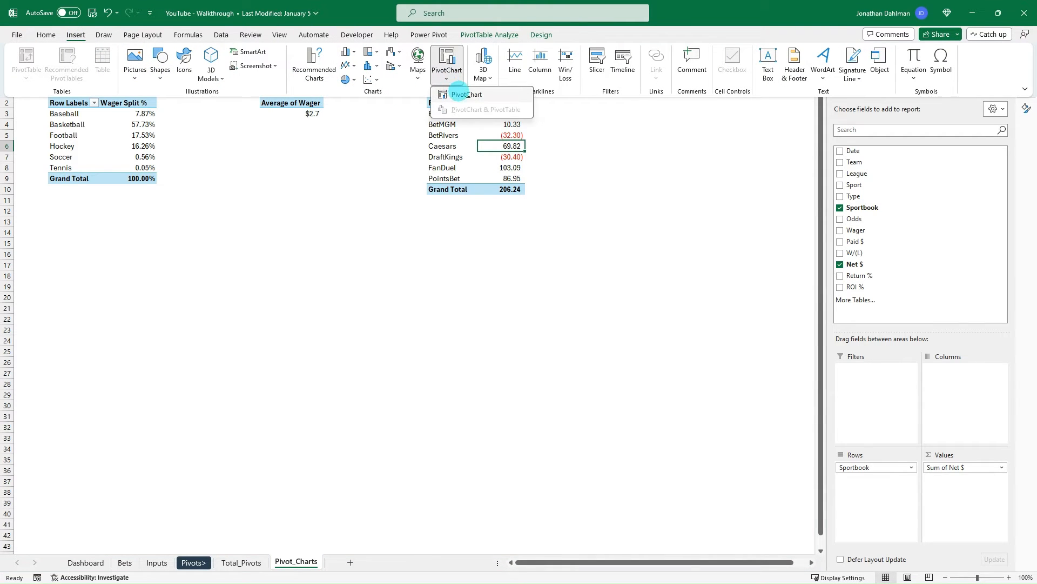
{"action": "left_click", "coordinate": [458, 91]}
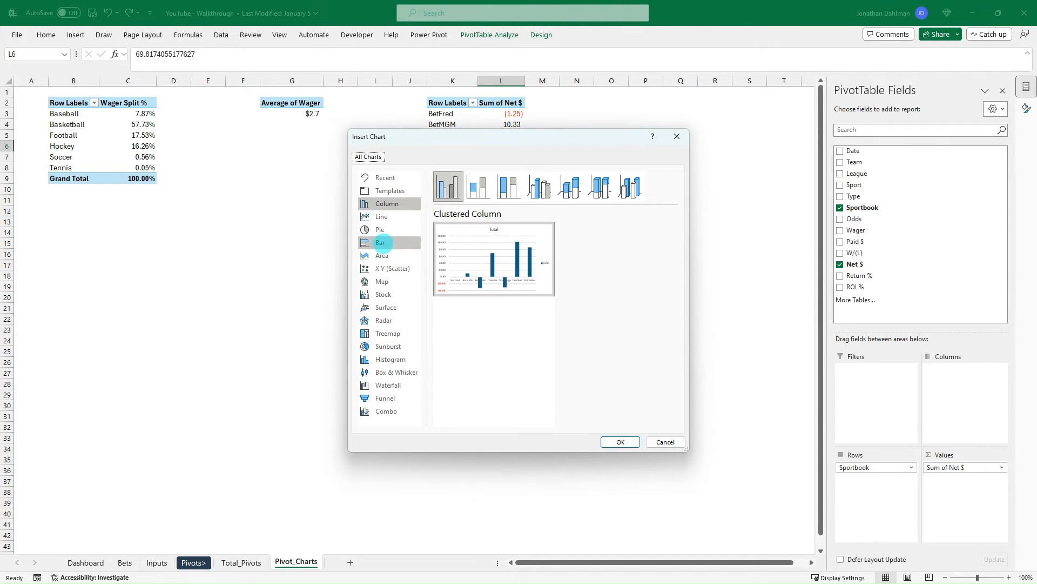
{"action": "left_click", "coordinate": [380, 242]}
{"action": "mouse_move", "coordinate": [478, 257]}
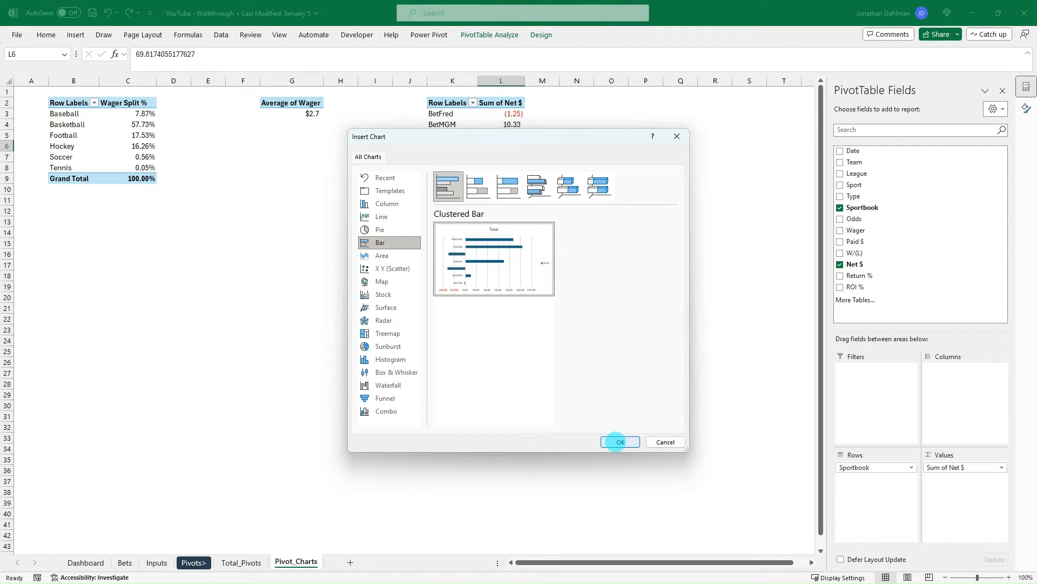
{"action": "left_click", "coordinate": [620, 441]}
- Move the sportsbook bar chart from Pivot_Charts to the Dashboard sheet, placing it just below the Sports Betting Dashboard banner
{"action": "left_click_drag", "start_coordinate": [472, 245], "coordinate": [499, 238]}
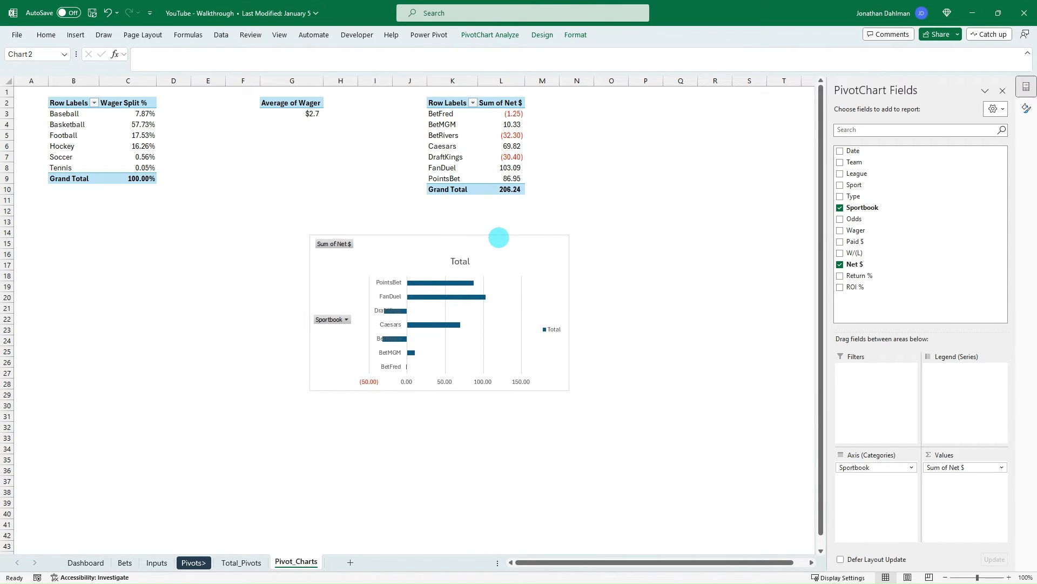
{"action": "key", "text": "ctrl+x"}
{"action": "left_click", "coordinate": [85, 562]}
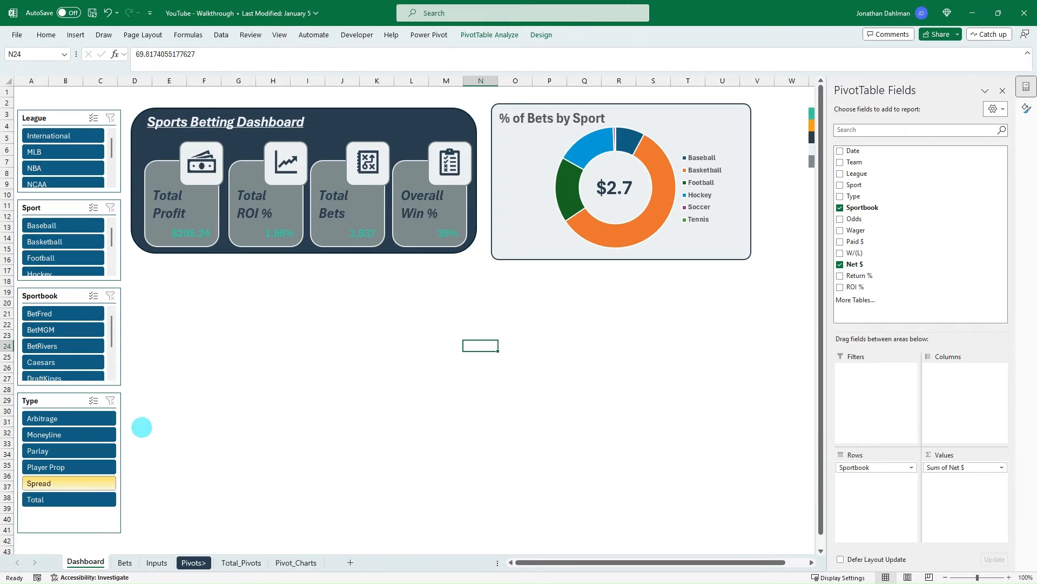
{"action": "left_click", "coordinate": [169, 270]}
{"action": "key", "text": "ctrl+v"}
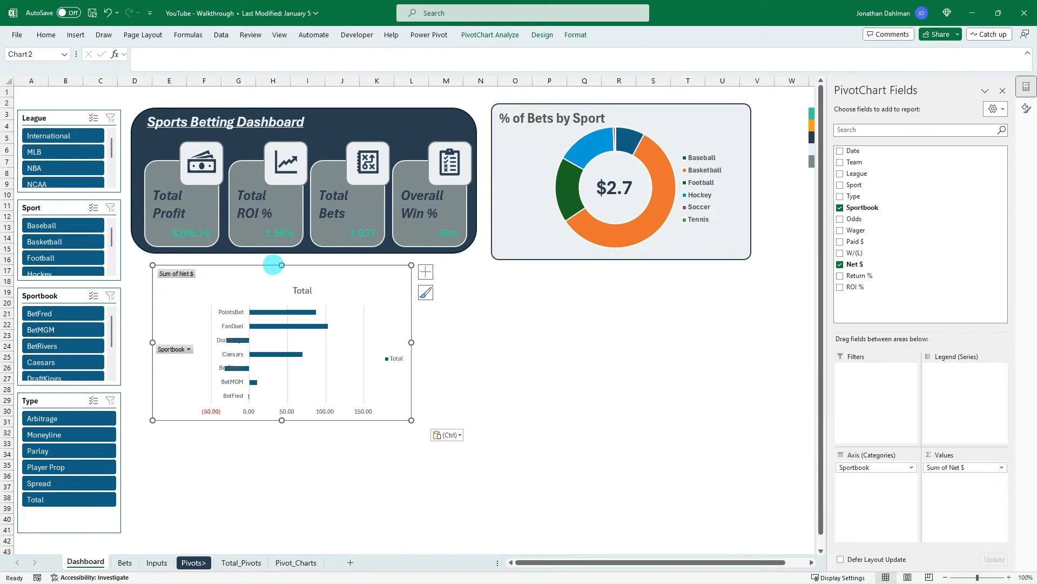
{"action": "left_click_drag", "start_coordinate": [248, 266], "coordinate": [238, 264]}
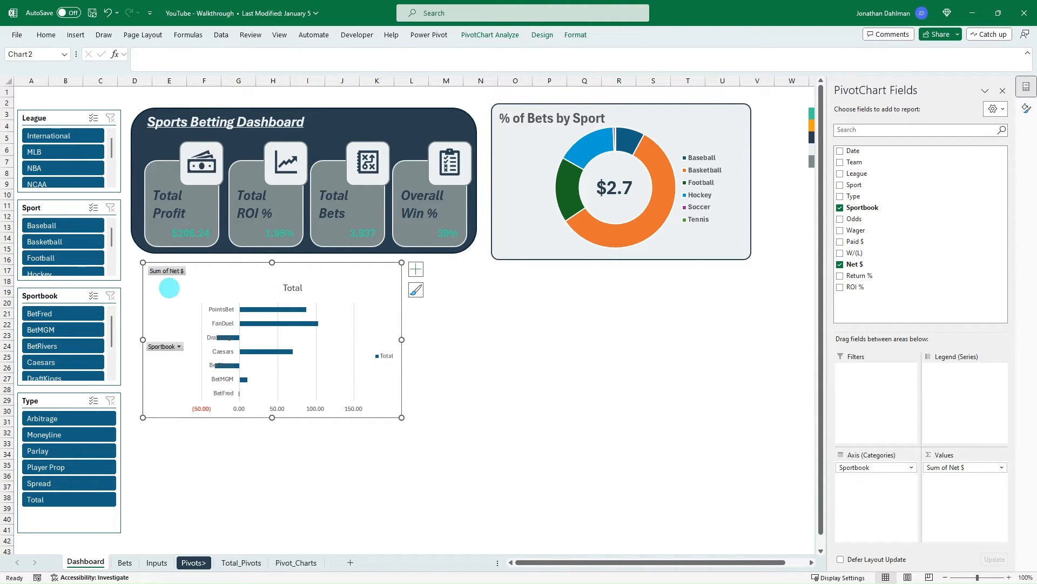
- Hide all field buttons on the sportsbook bar chart and delete its vertical gridlines
{"action": "right_click", "coordinate": [170, 270]}
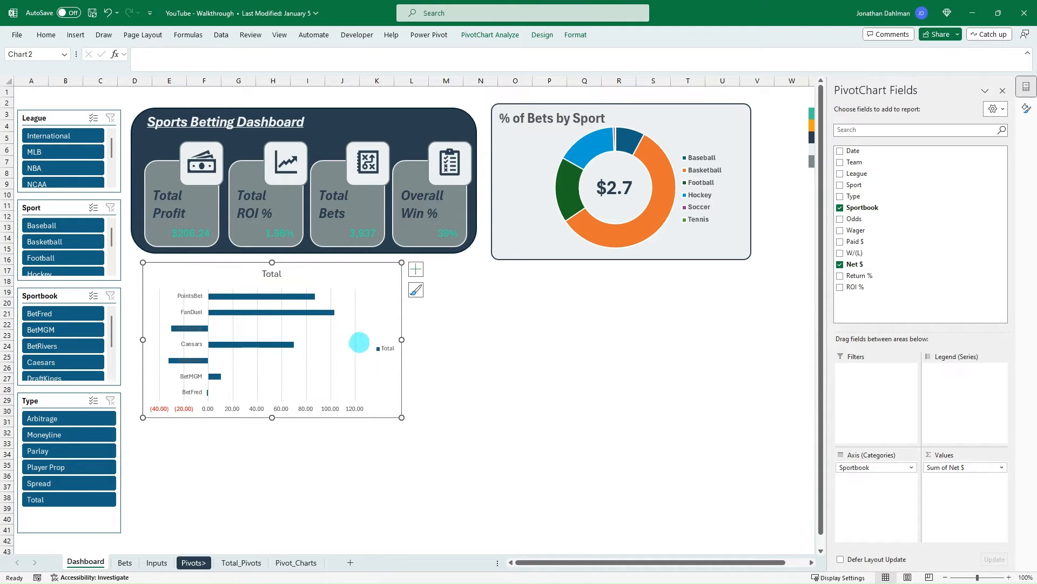
{"action": "left_click", "coordinate": [351, 328]}
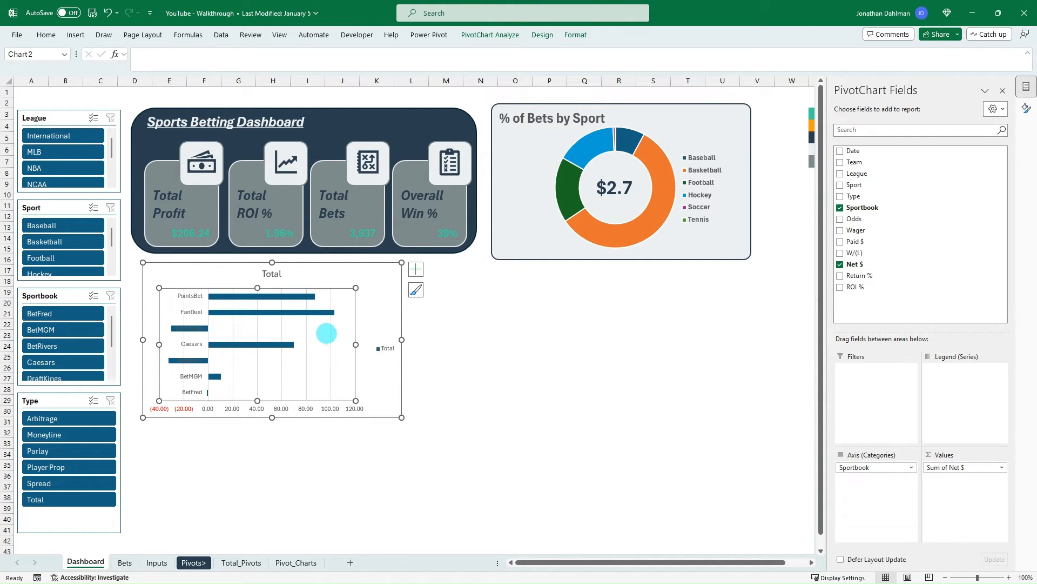
{"action": "left_click", "coordinate": [328, 333]}
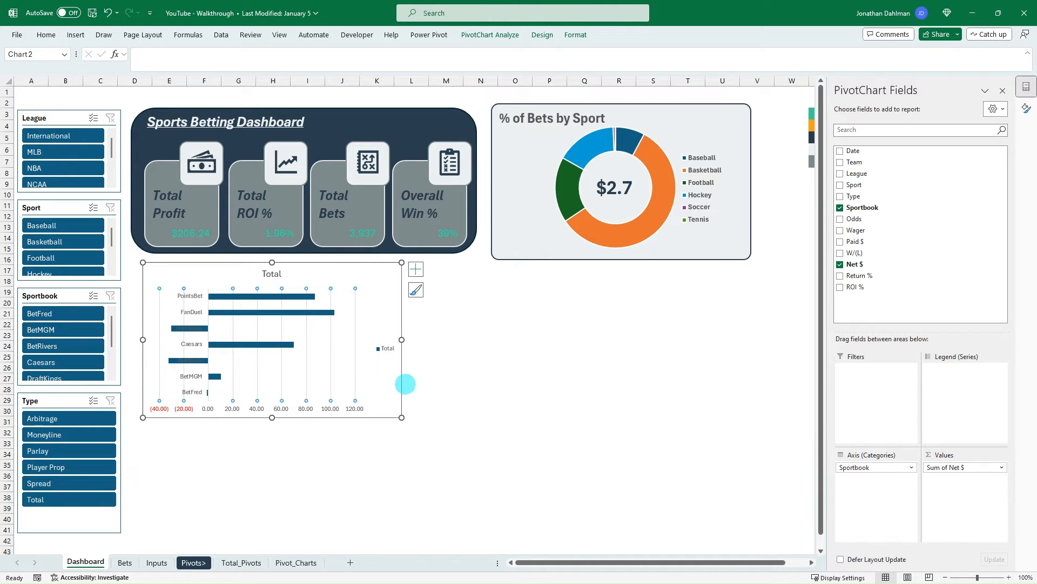
{"action": "key", "text": "Delete"}
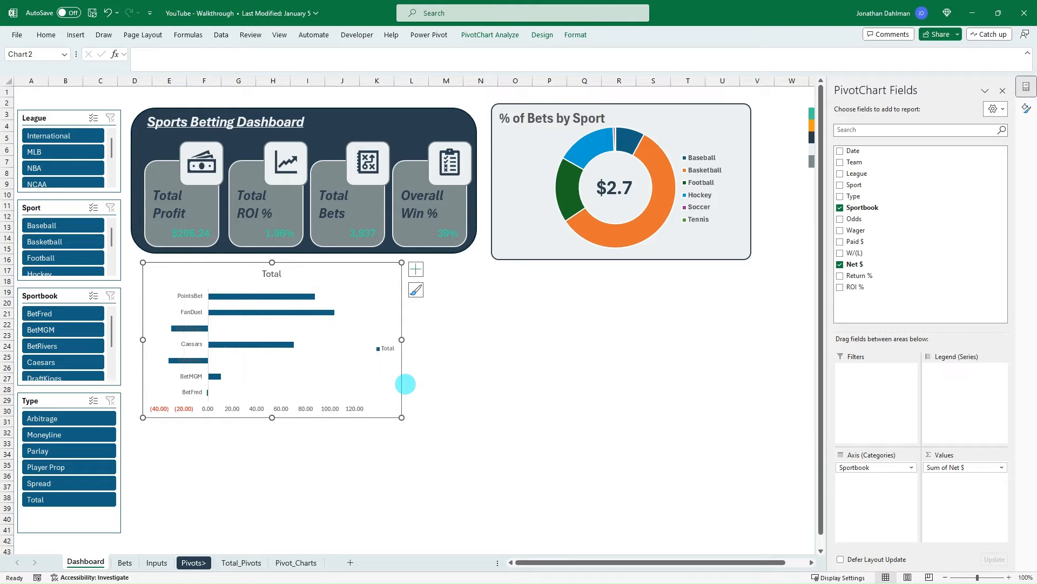
- Delete the sportsbook bar chart's legend and make its horizontal value axis labels bold
{"action": "left_click", "coordinate": [383, 347]}
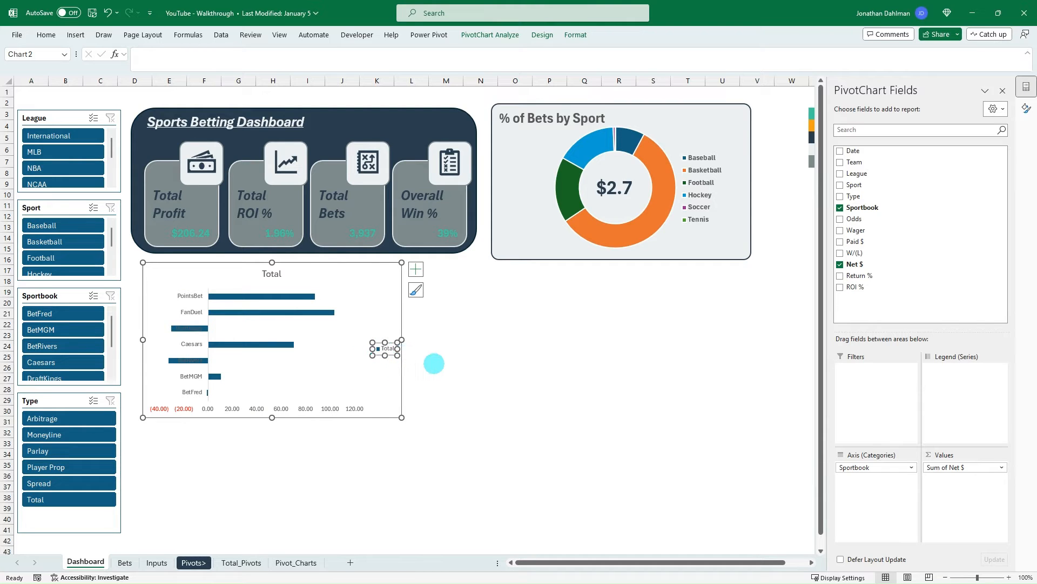
{"action": "key", "text": "Delete"}
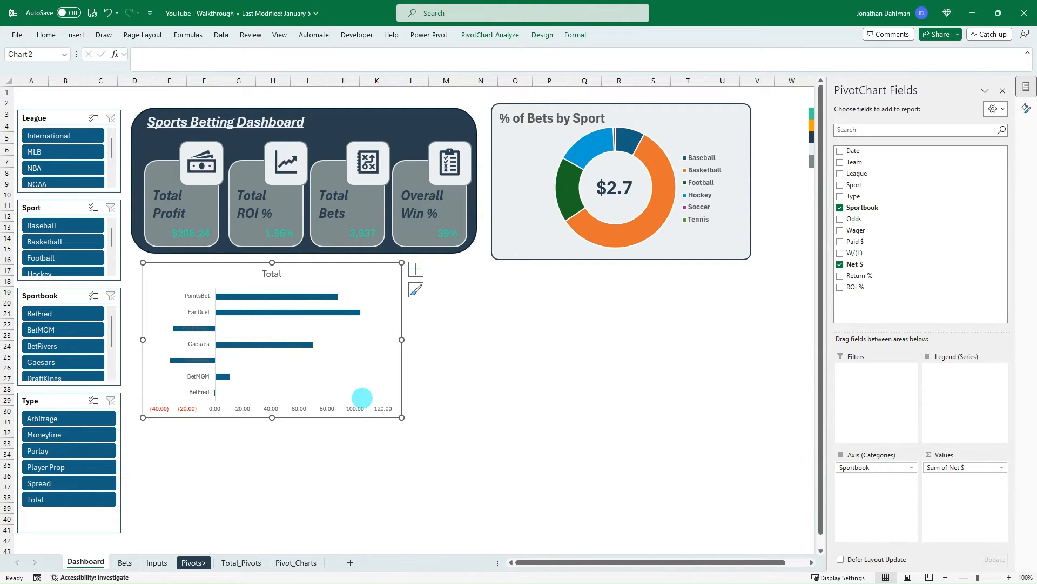
{"action": "left_click", "coordinate": [358, 408]}
{"action": "key", "text": "ctrl+b"}
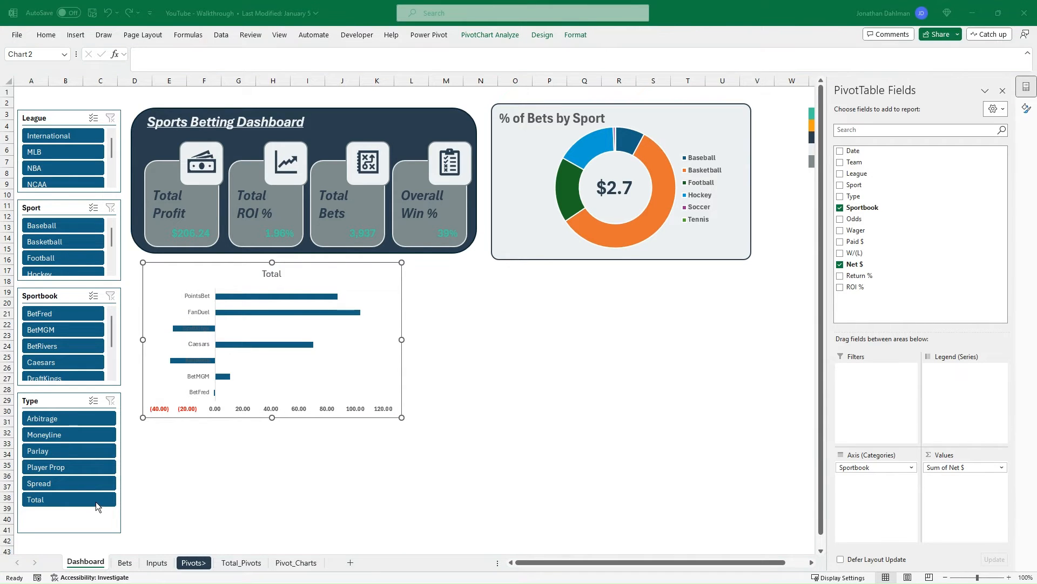
- Change the sportsbook bar chart's title to "Profit by Sportsbook"
{"action": "left_click", "coordinate": [273, 273]}
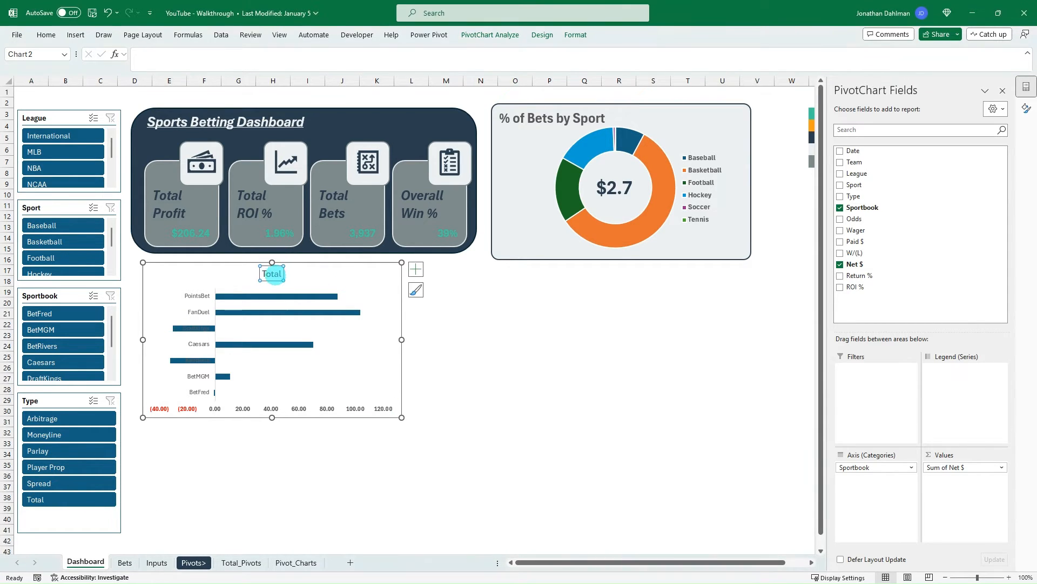
{"action": "double_click", "coordinate": [271, 273]}
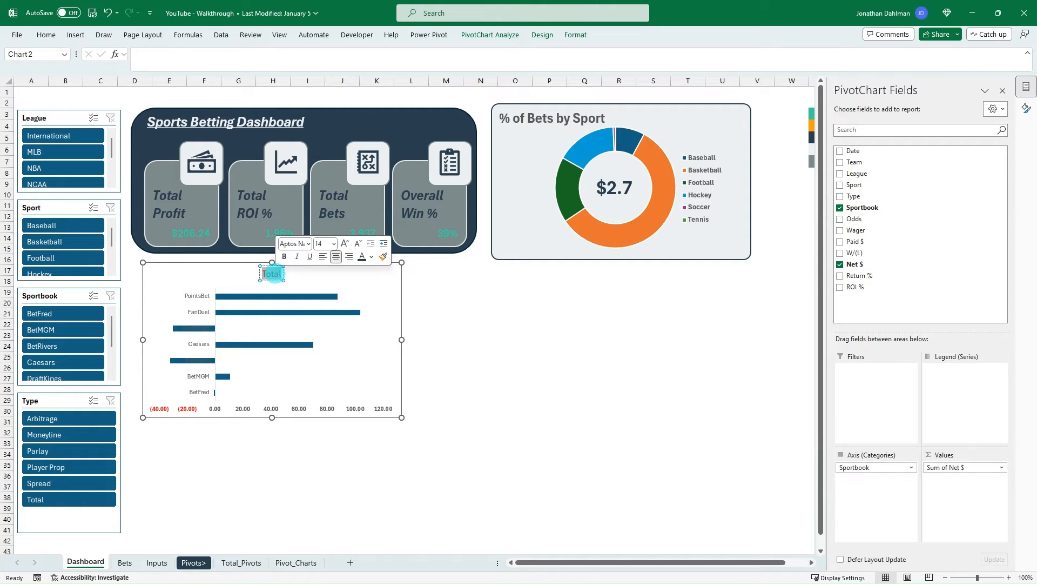
{"action": "type", "text": "Profit by"}
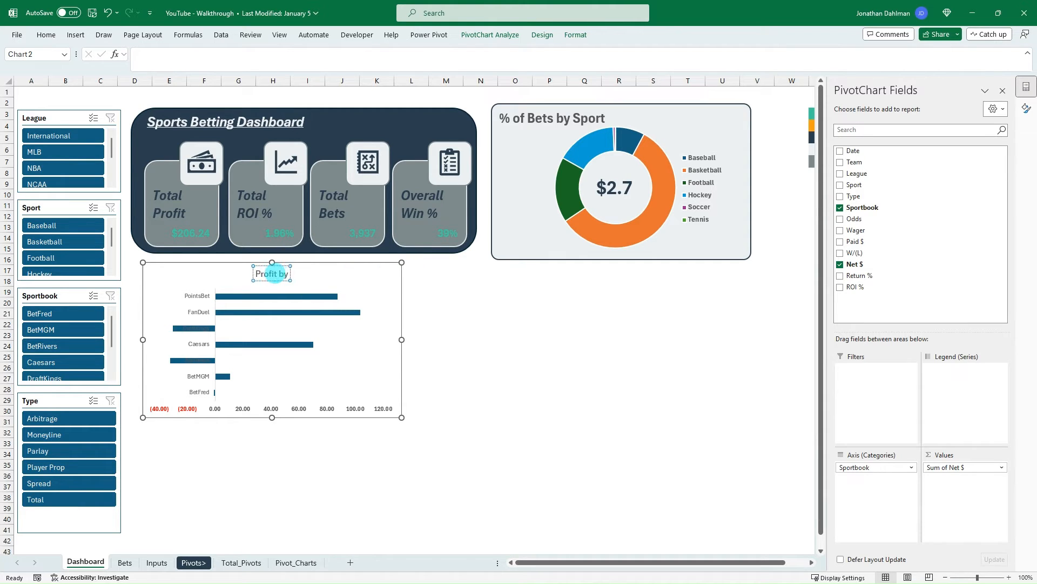
{"action": "type", "text": " Sportsbook"}
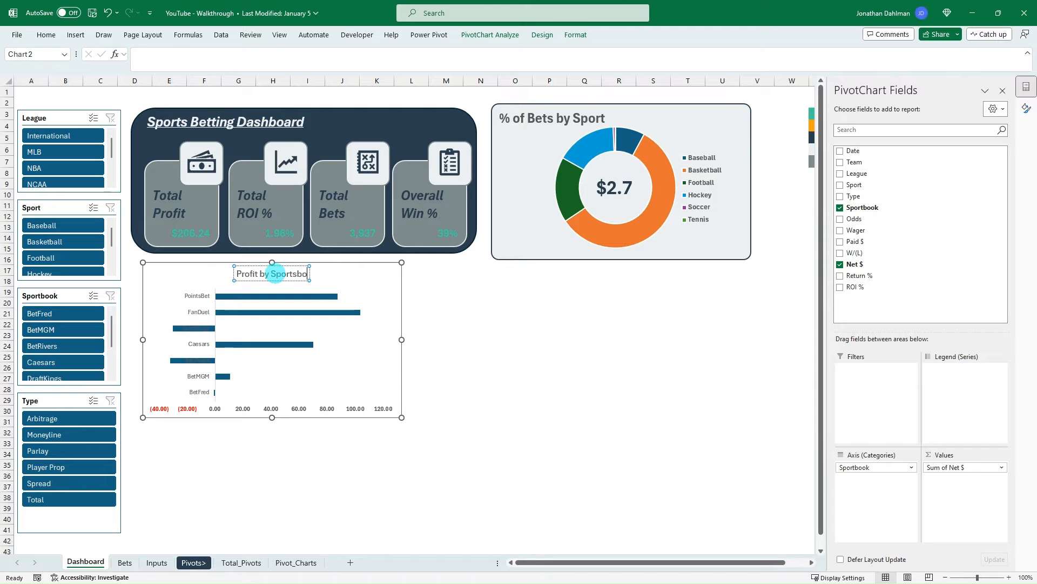
{"action": "left_click", "coordinate": [407, 313]}
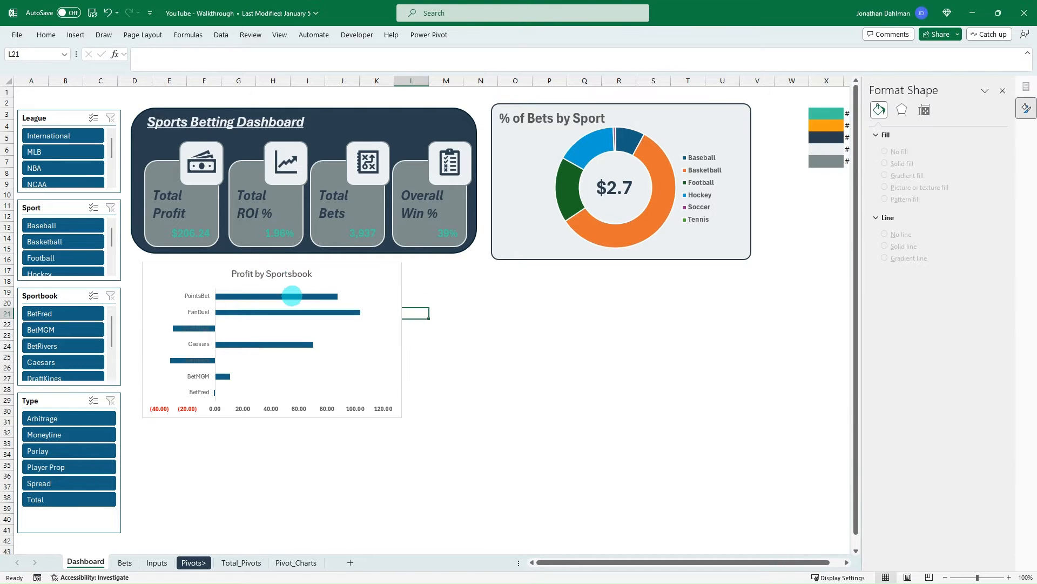
- Thicken the bars of the Profit by Sportsbook chart by trying a gap width of 100% and settling on 75%
{"action": "left_click", "coordinate": [289, 296]}
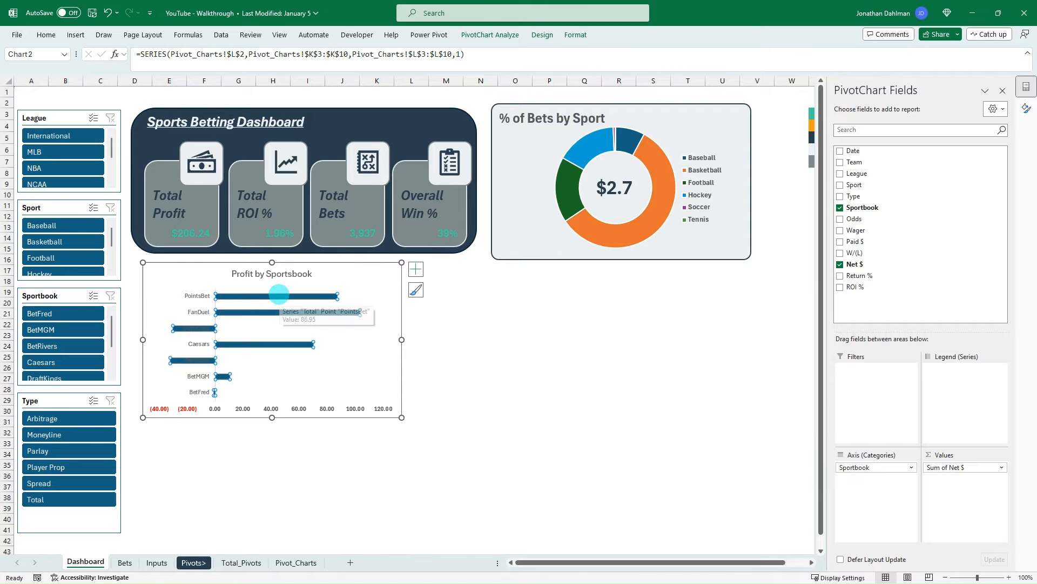
{"action": "left_click", "coordinate": [1026, 108]}
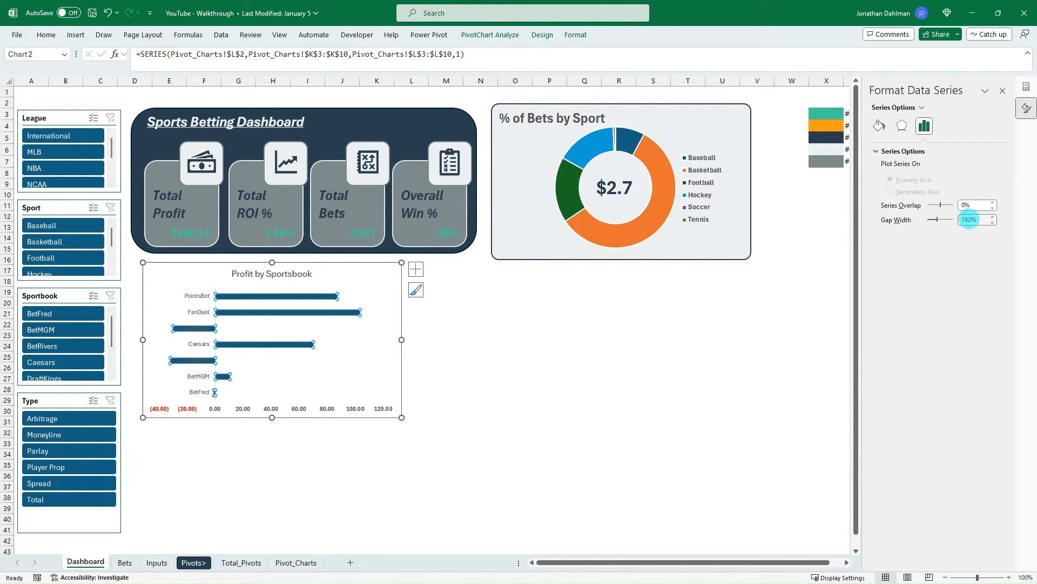
{"action": "left_click_drag", "start_coordinate": [968, 220], "coordinate": [944, 217]}
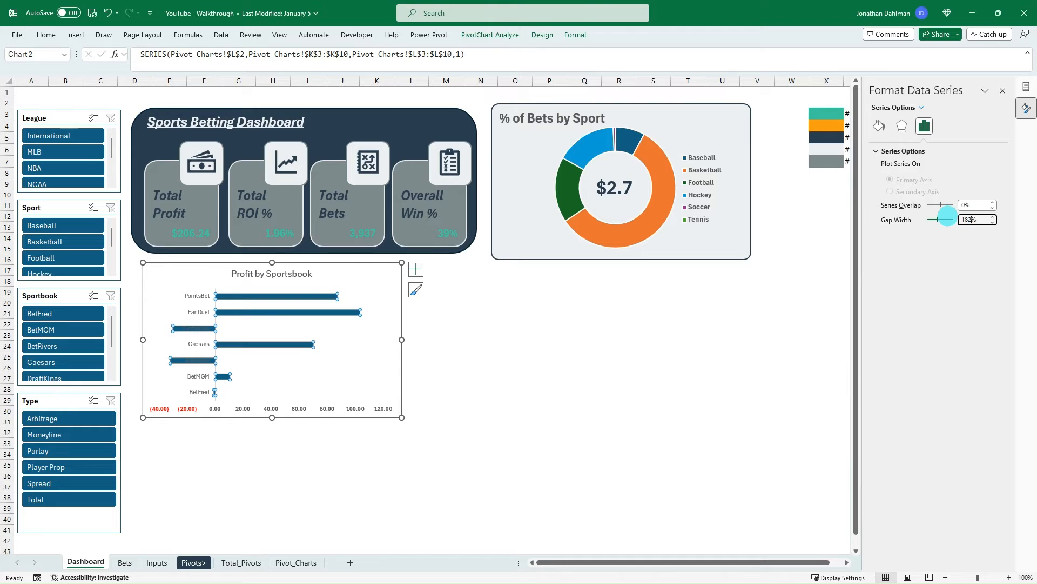
{"action": "type", "text": "100"}
{"action": "key", "text": "Tab"}
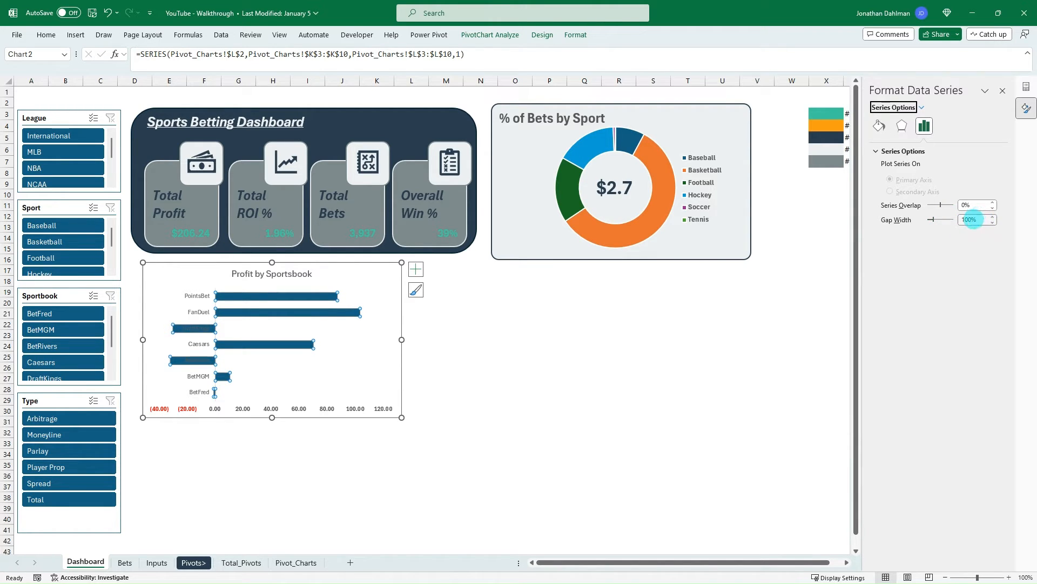
{"action": "left_click_drag", "start_coordinate": [973, 219], "coordinate": [954, 221]}
{"action": "type", "text": "75"}
{"action": "key", "text": "Tab"}
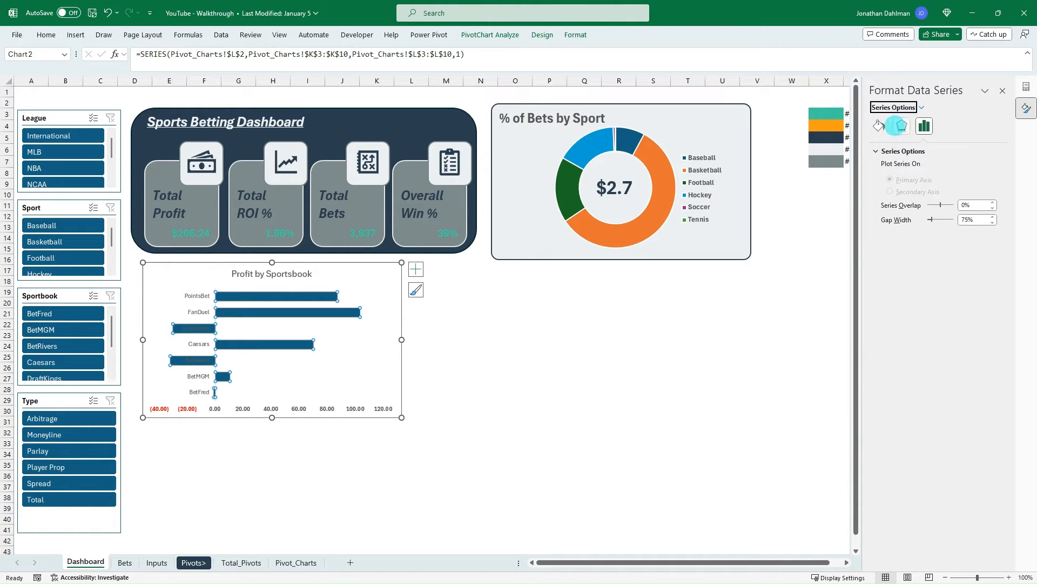
- Turn on Invert if negative for the sportsbook bars, coloring positive values teal and negative values dark red
{"action": "left_click", "coordinate": [880, 126]}
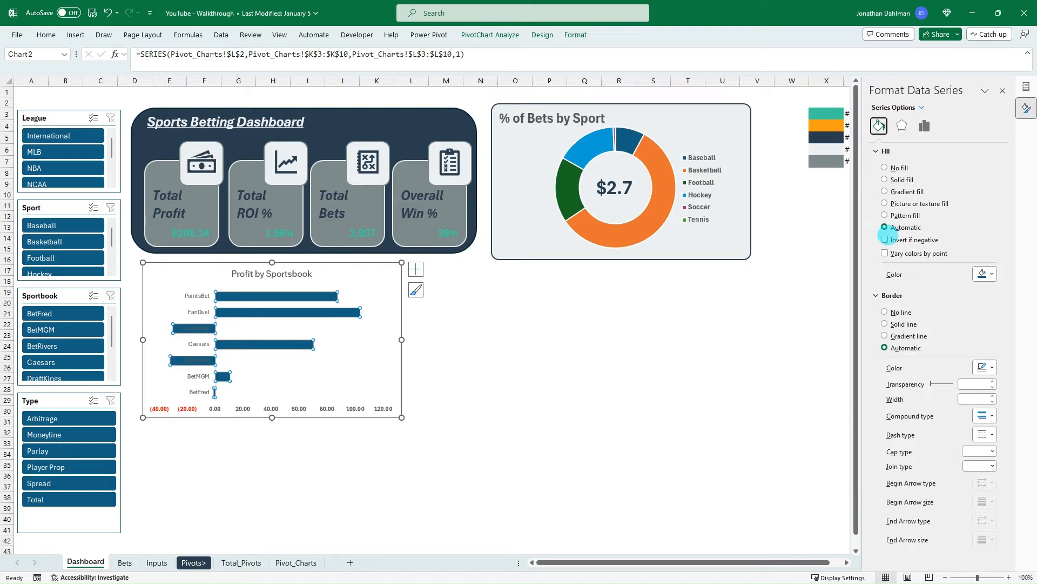
{"action": "left_click", "coordinate": [884, 239]}
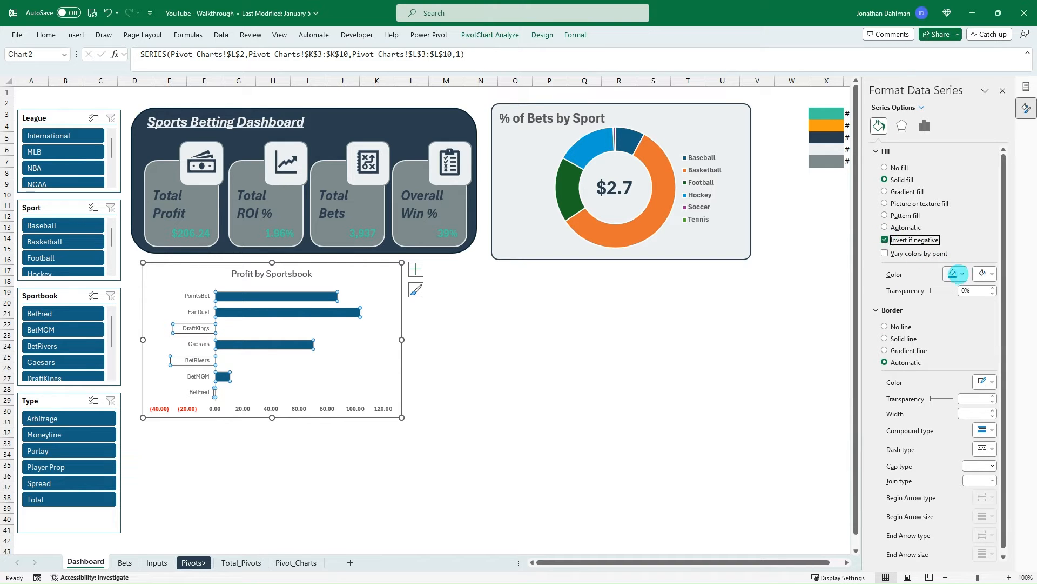
{"action": "left_click", "coordinate": [959, 274]}
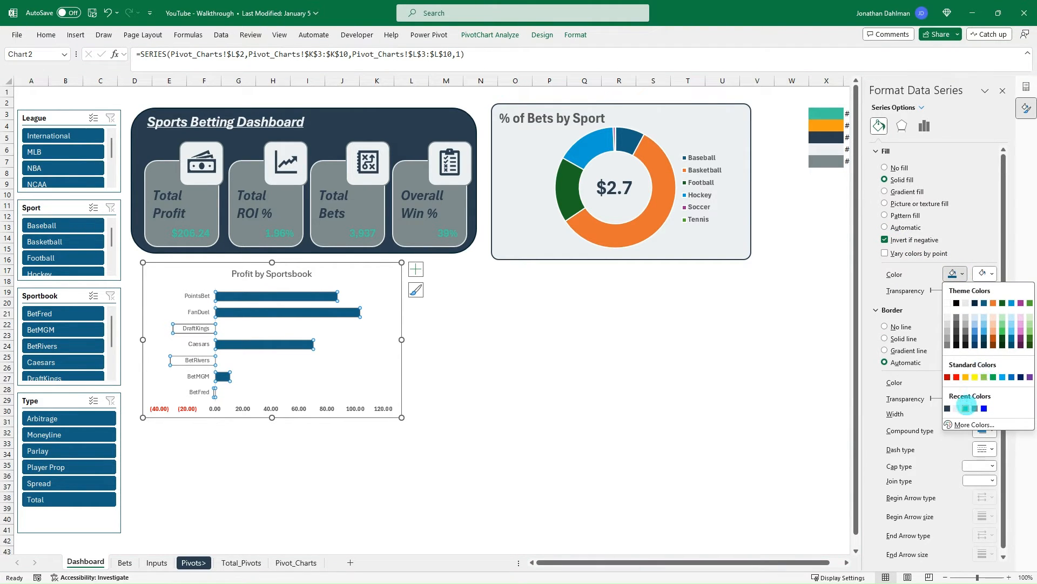
{"action": "left_click", "coordinate": [965, 408]}
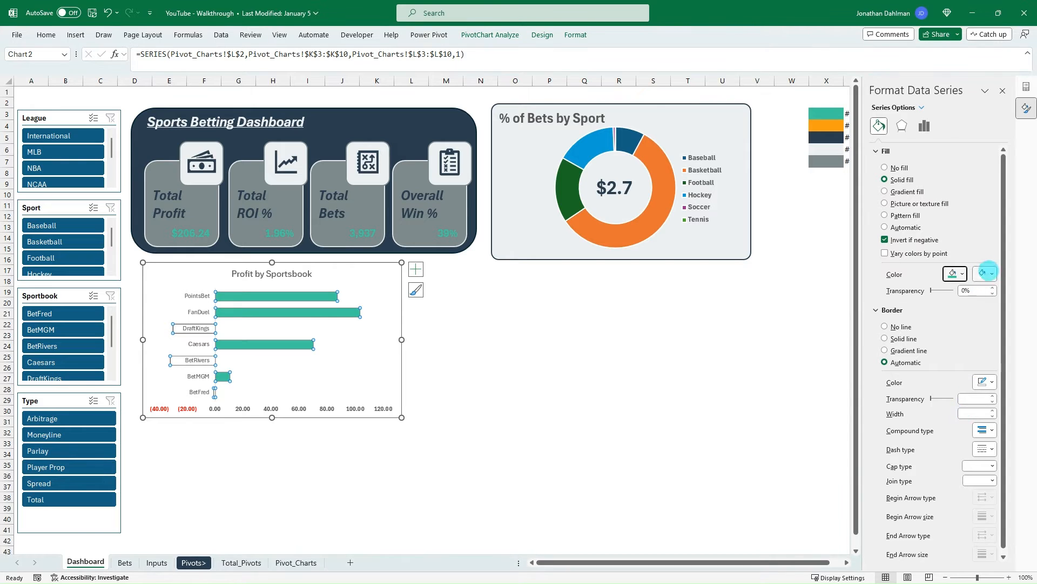
{"action": "left_click", "coordinate": [985, 273]}
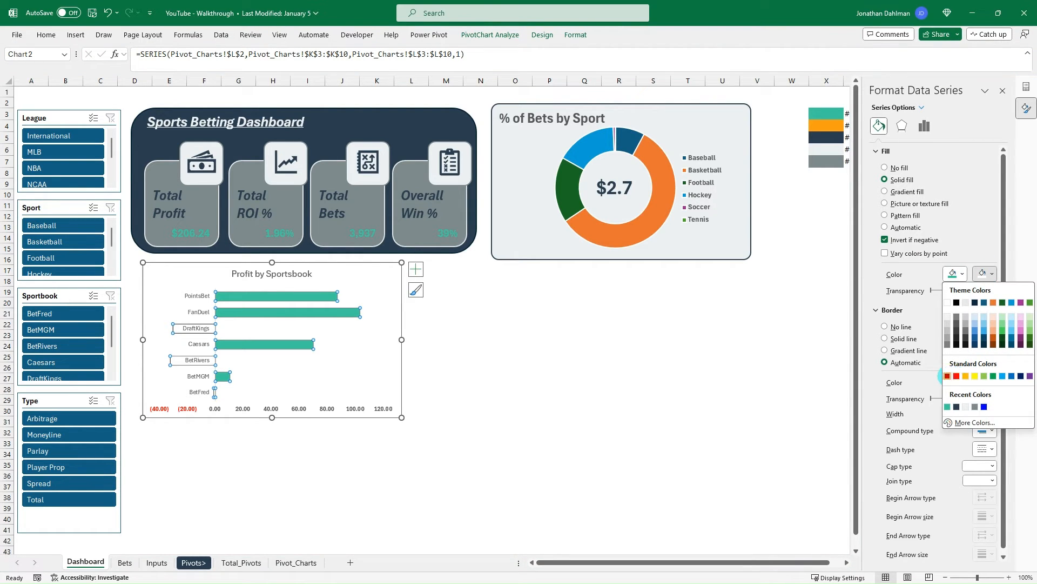
{"action": "left_click", "coordinate": [947, 375]}
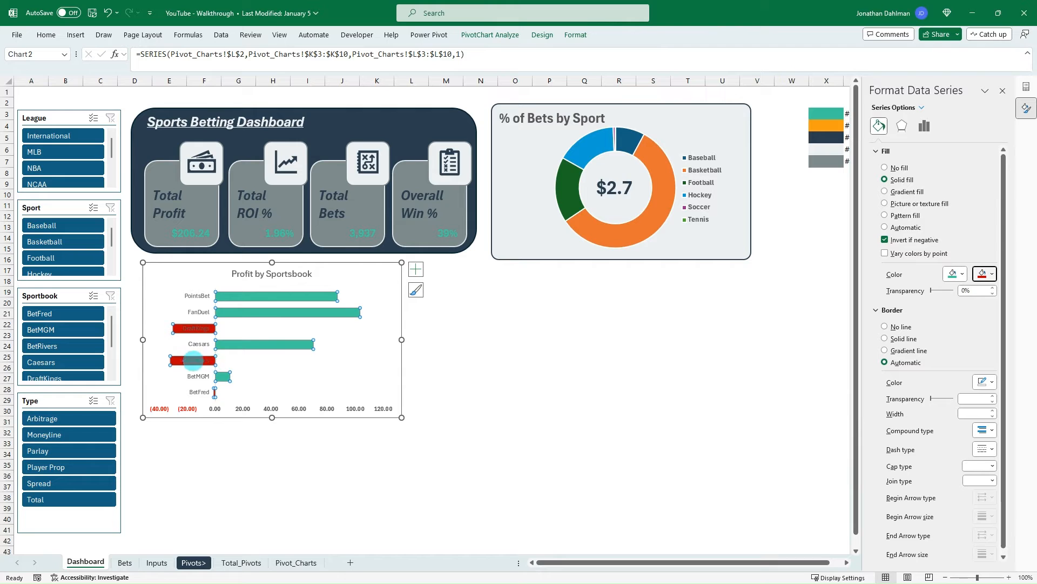
- Set the label position of the sportsbook chart's vertical category axis to Low
{"action": "left_click", "coordinate": [192, 306]}
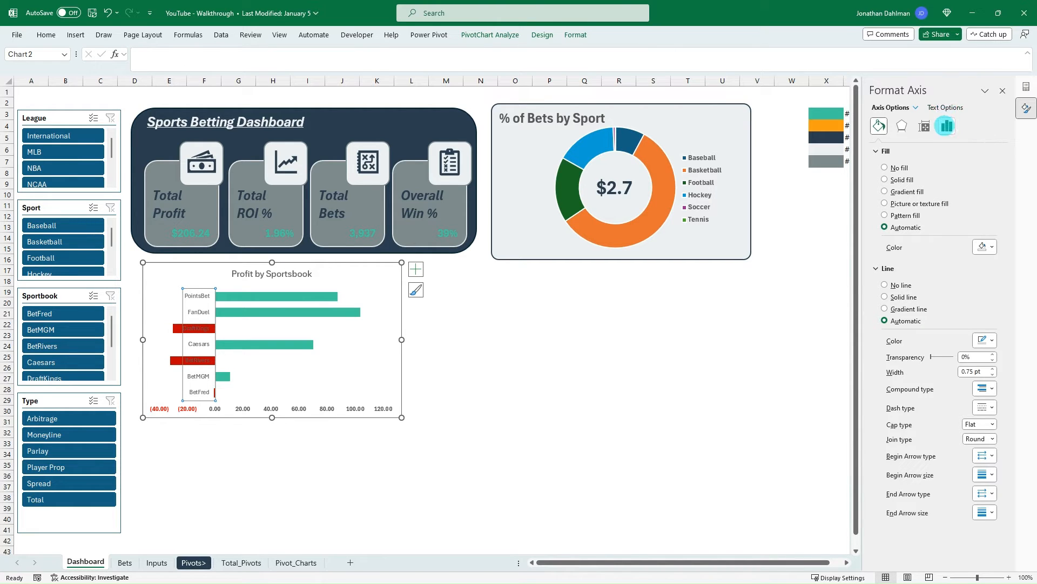
{"action": "left_click", "coordinate": [947, 126]}
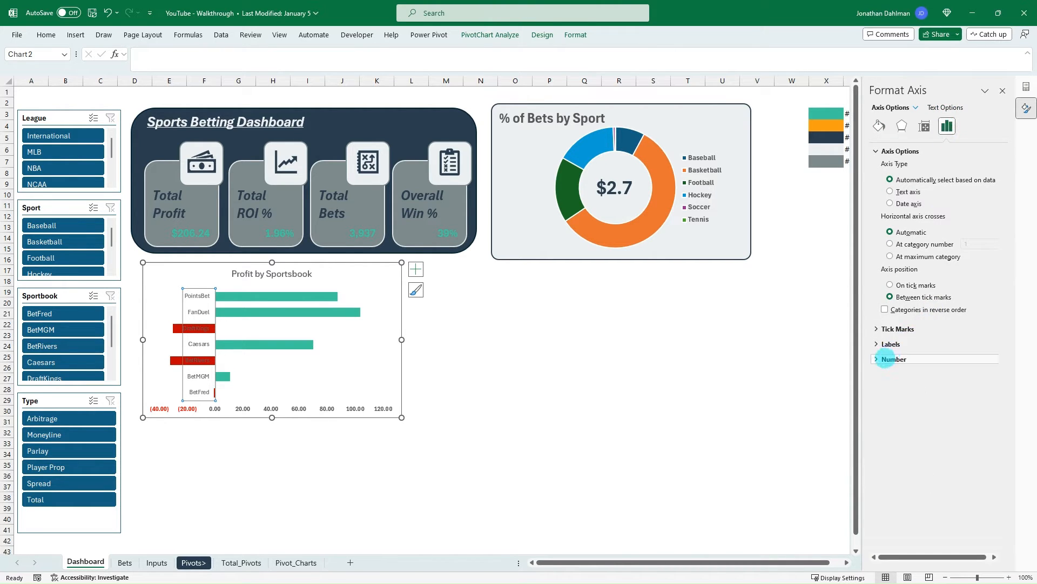
{"action": "left_click", "coordinate": [888, 344]}
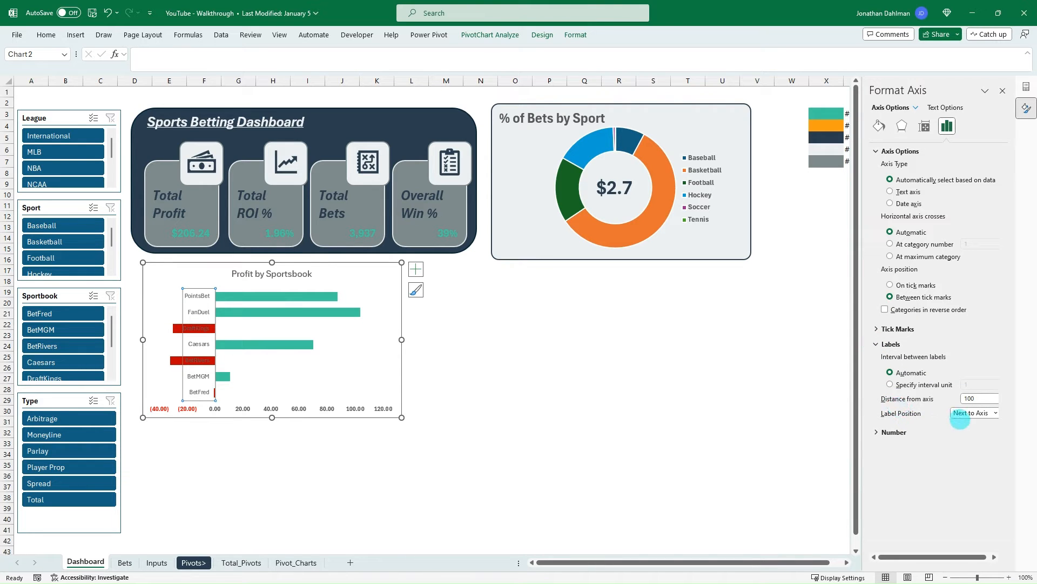
{"action": "left_click", "coordinate": [977, 413]}
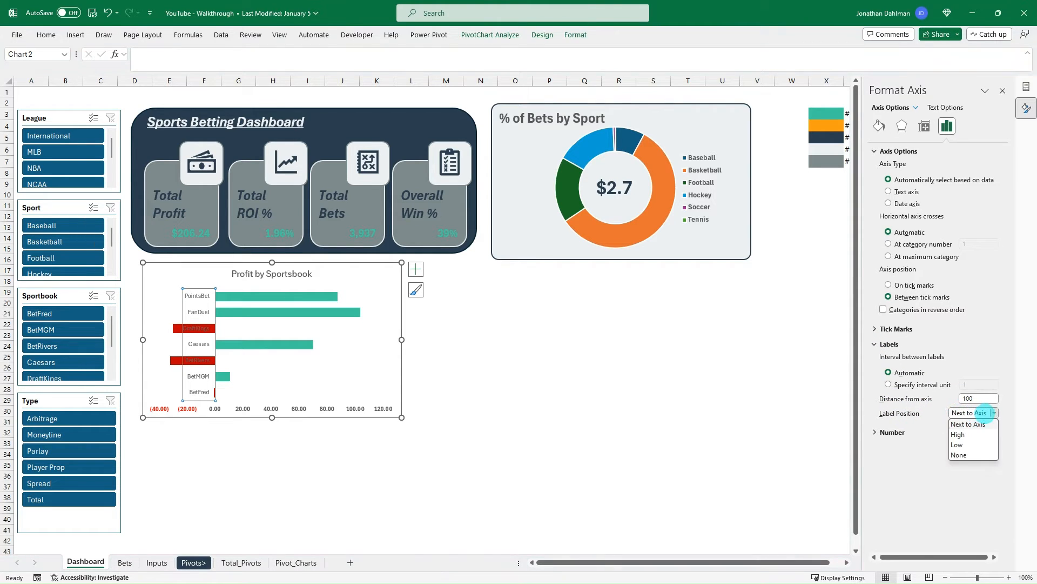
{"action": "left_click", "coordinate": [957, 445]}
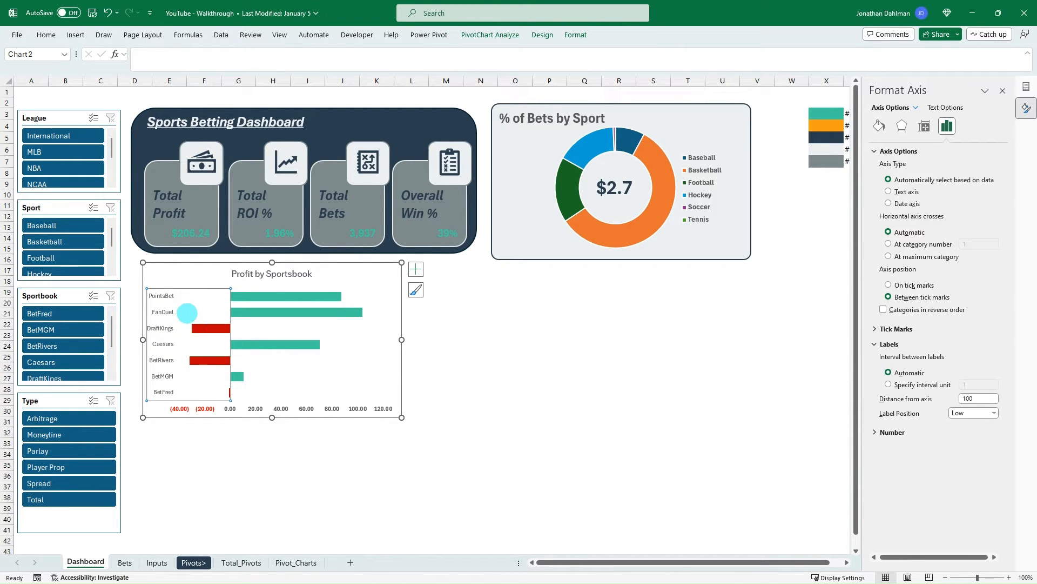
- Make the sportsbook names on the vertical axis and the Profit by Sportsbook chart title bold
{"action": "left_click", "coordinate": [310, 315]}
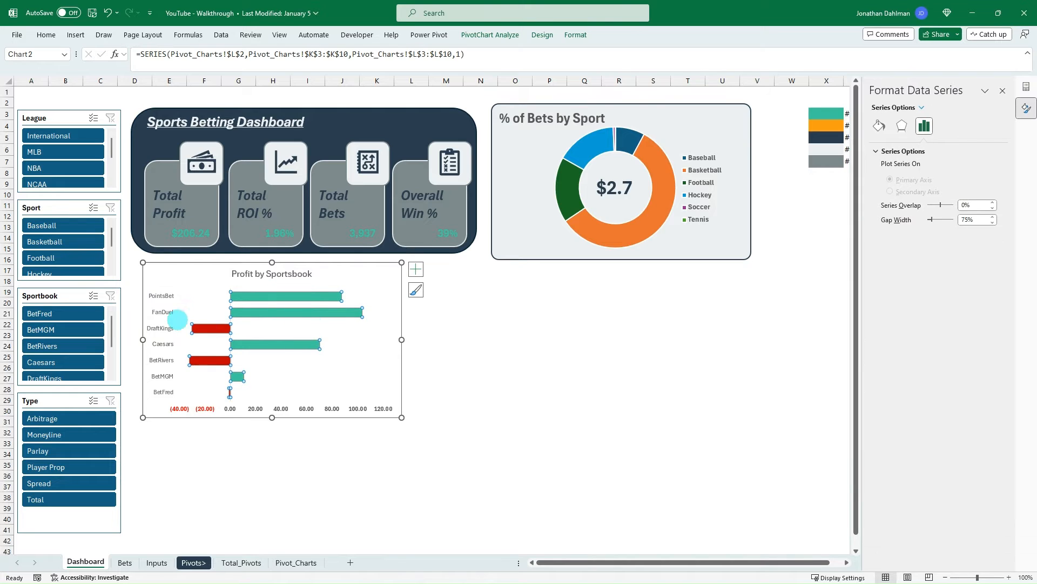
{"action": "left_click", "coordinate": [178, 321]}
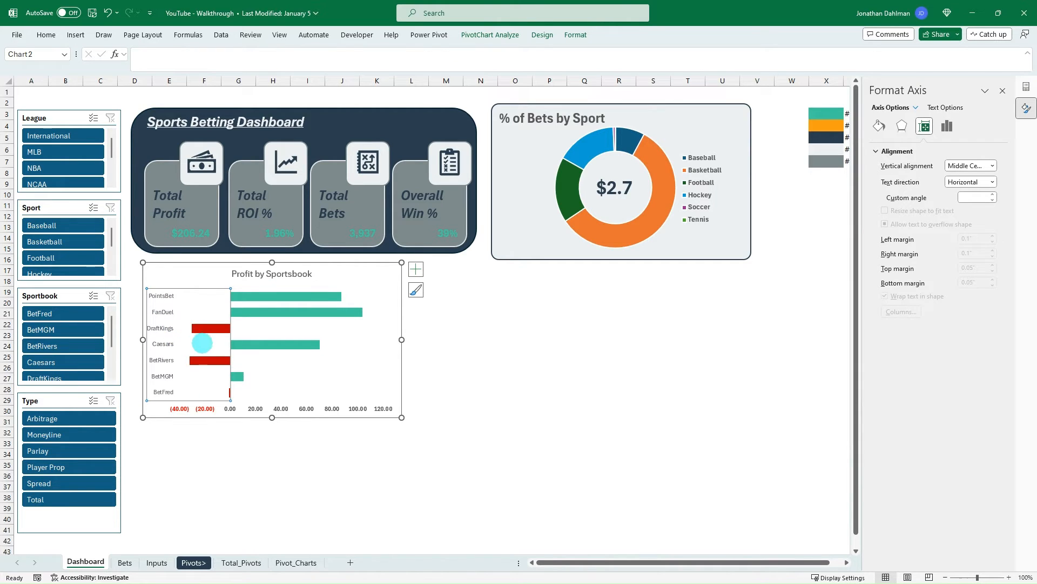
{"action": "key", "text": "ctrl+b"}
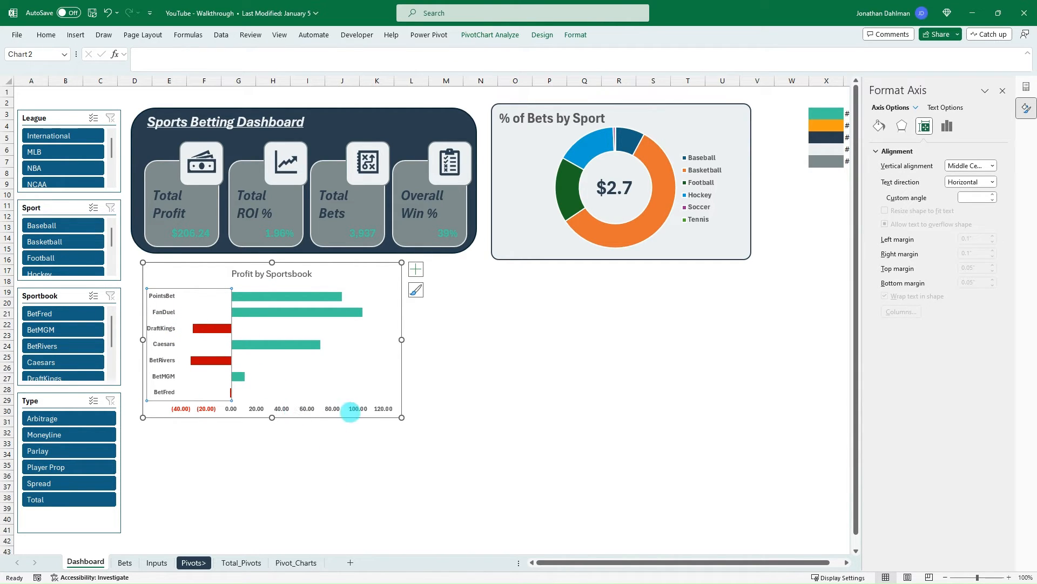
{"action": "left_click", "coordinate": [283, 275]}
{"action": "key", "text": "ctrl+b"}
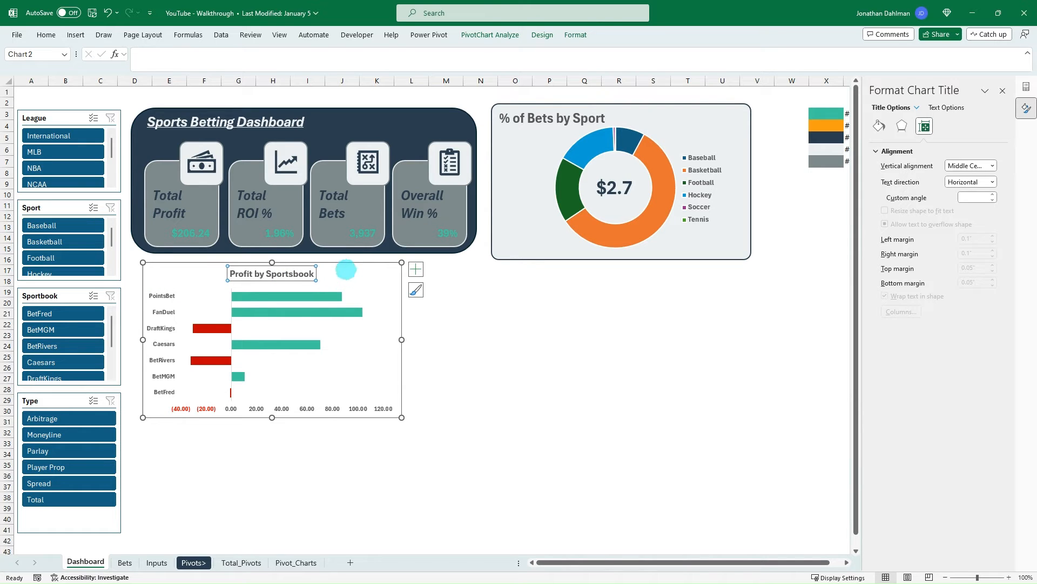
- Give the Profit by Sportsbook chart area rounded corners and a solid dark navy border 1.5 pt wide
{"action": "left_click", "coordinate": [353, 264]}
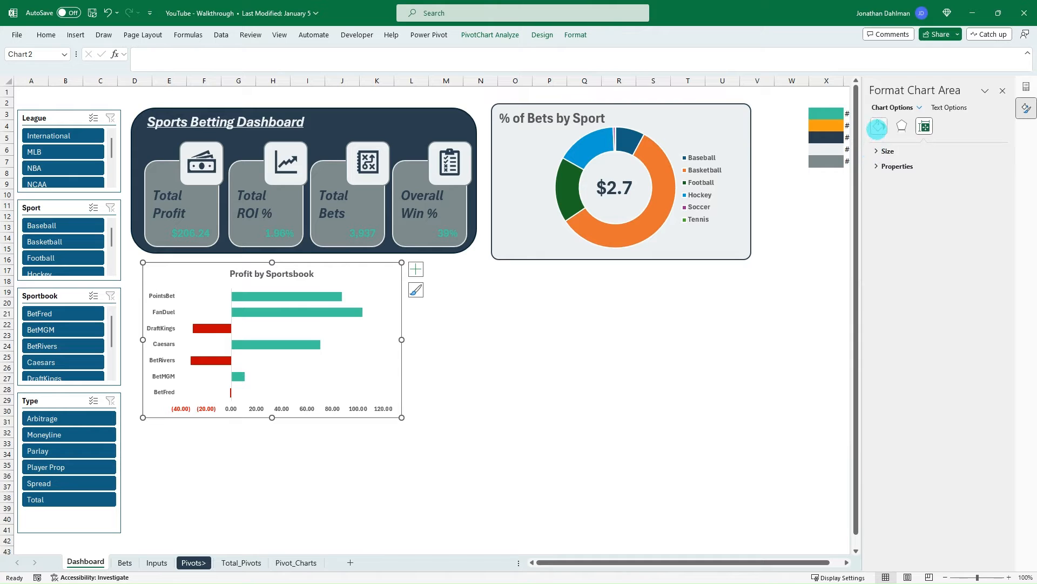
{"action": "left_click", "coordinate": [878, 127]}
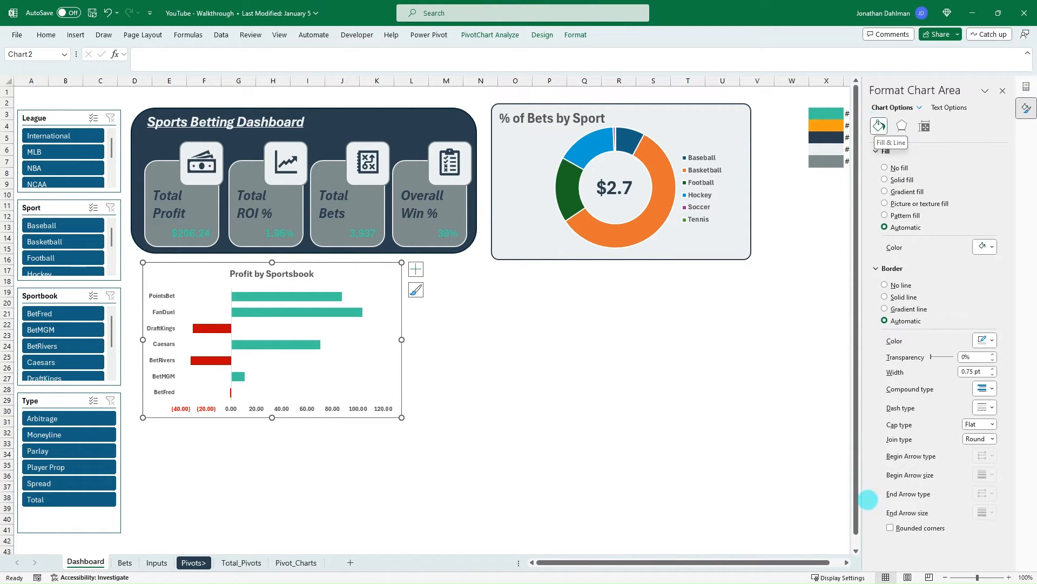
{"action": "left_click", "coordinate": [890, 528]}
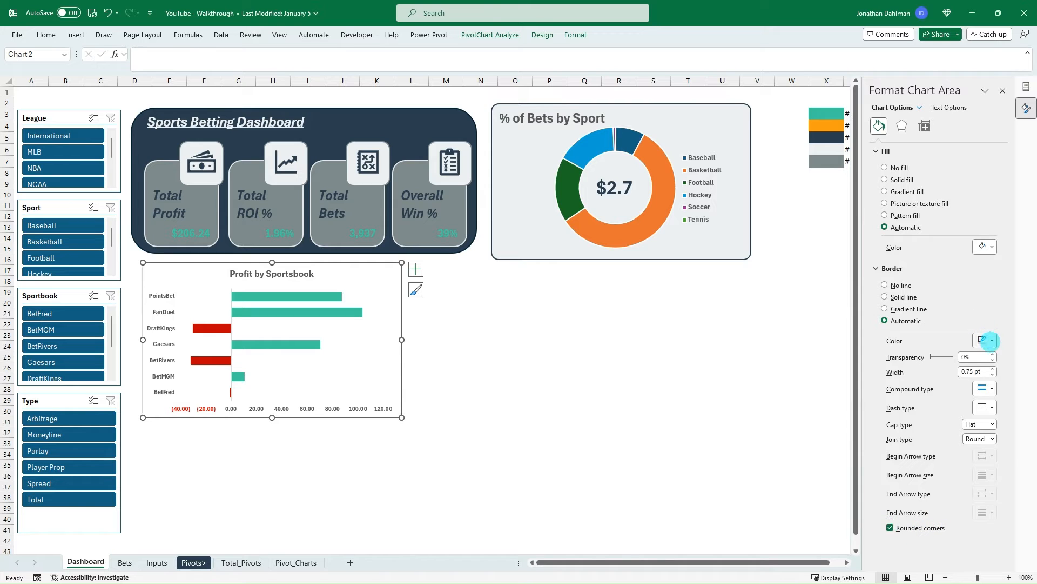
{"action": "left_click", "coordinate": [989, 338]}
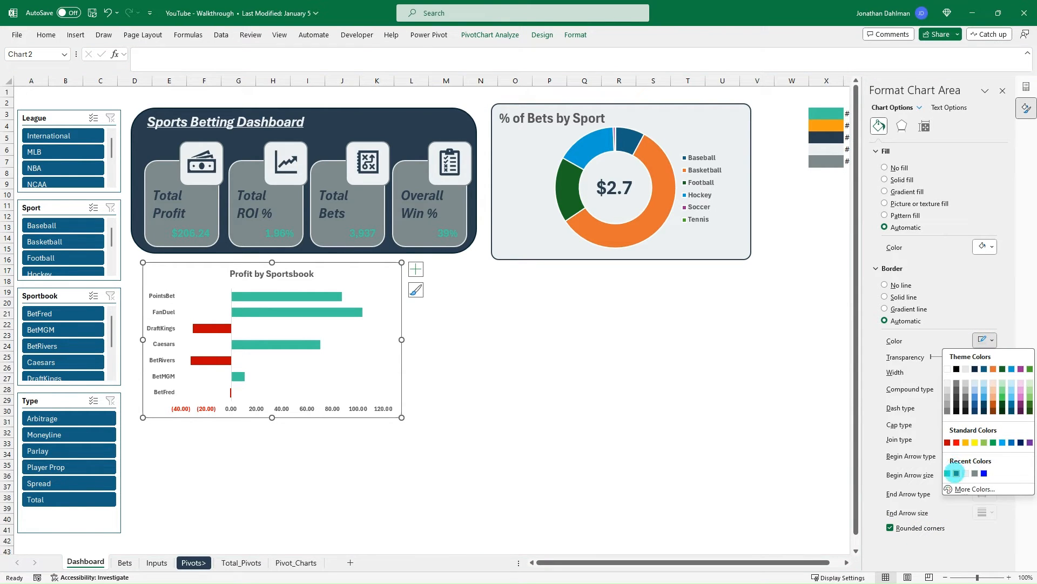
{"action": "left_click", "coordinate": [956, 473]}
{"action": "left_click", "coordinate": [992, 368]}
{"action": "left_click", "coordinate": [993, 368]}
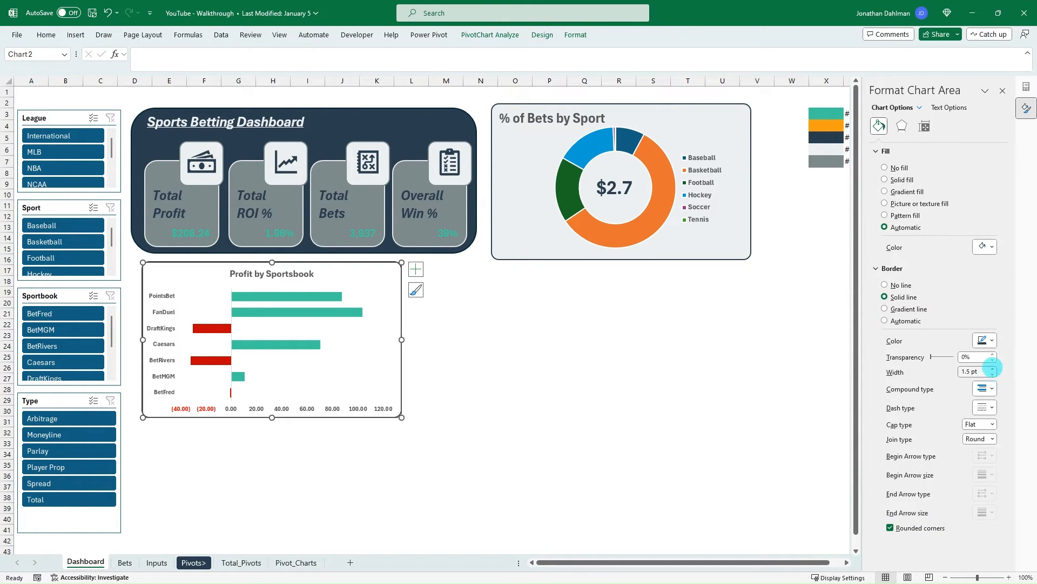
{"action": "left_click", "coordinate": [477, 382]}
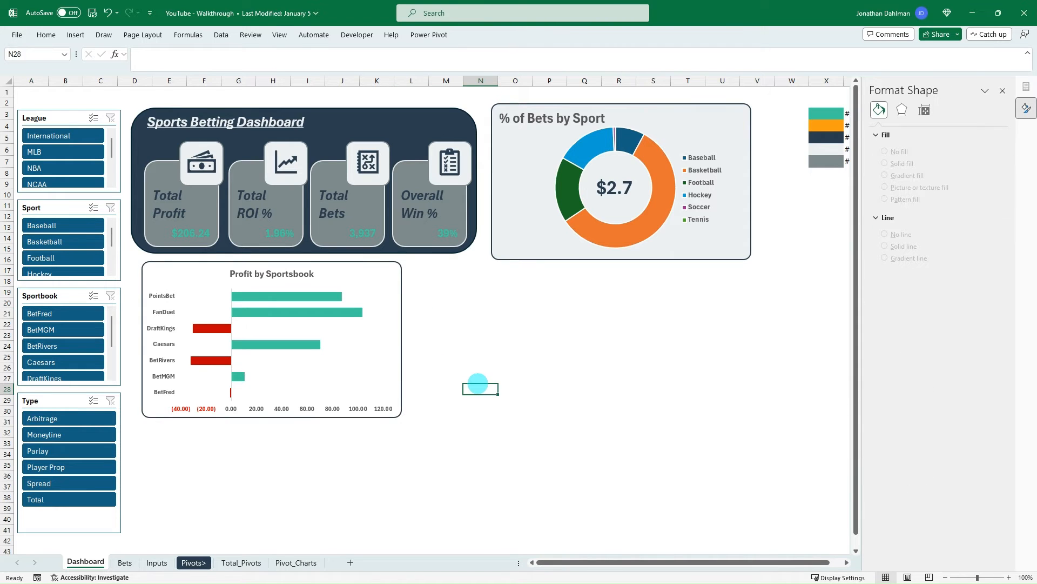
- Fill the Profit by Sportsbook chart area with the solid light gray used behind the doughnut chart
{"action": "left_click", "coordinate": [380, 277]}
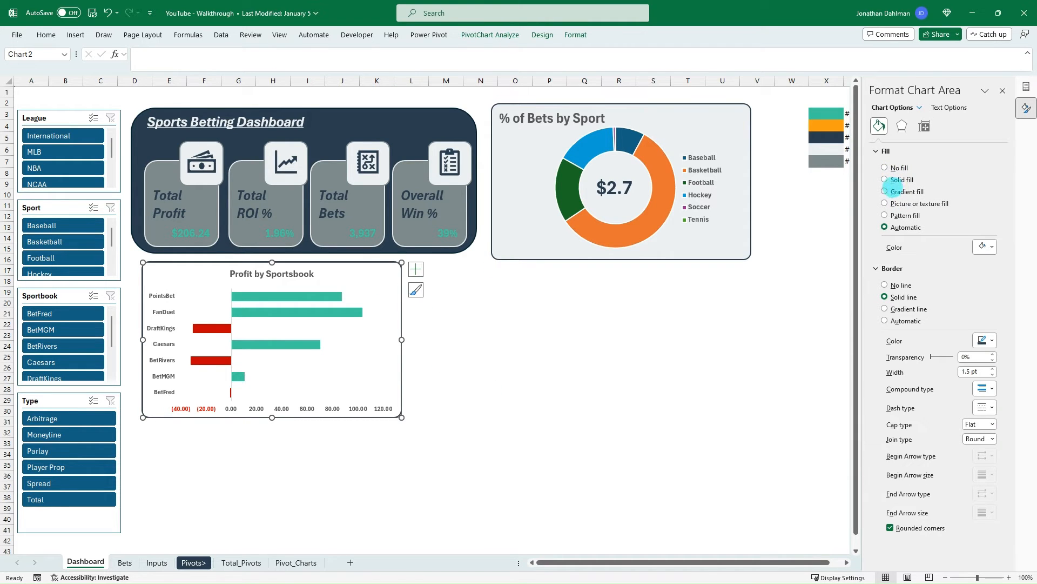
{"action": "left_click", "coordinate": [884, 180]}
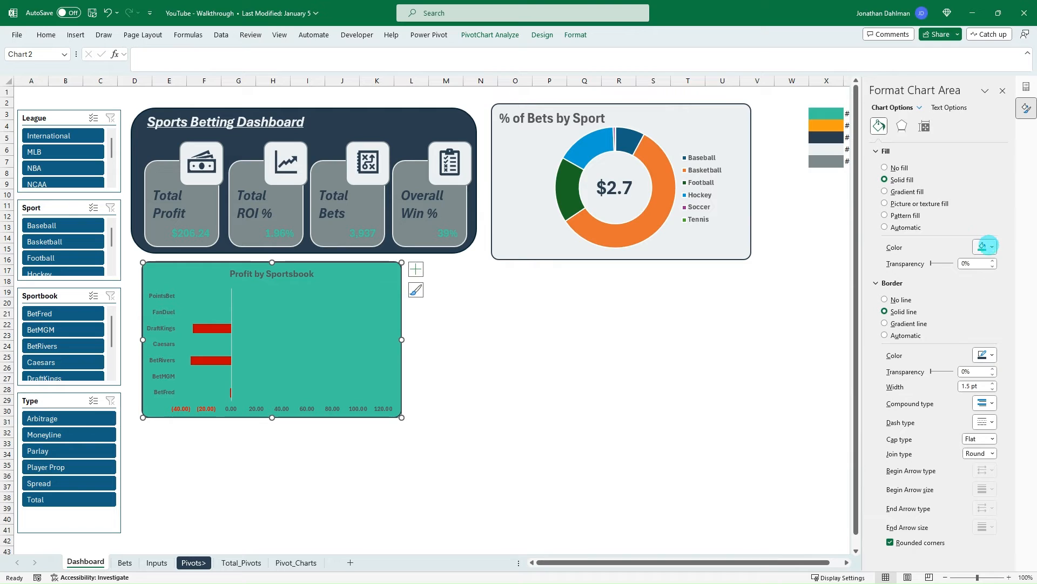
{"action": "left_click", "coordinate": [984, 247]}
{"action": "left_click", "coordinate": [966, 381]}
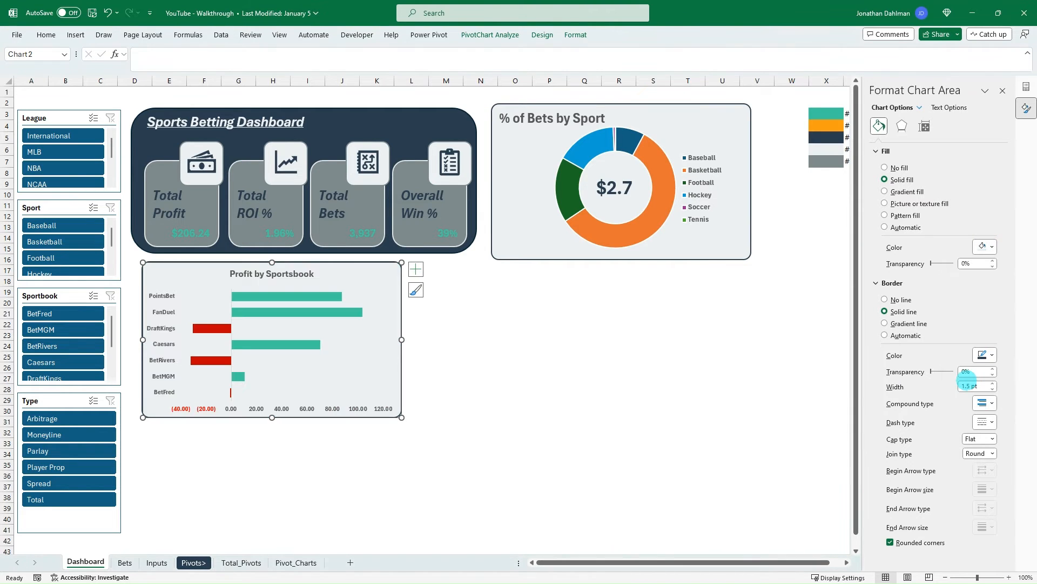
{"action": "left_click", "coordinate": [471, 352]}
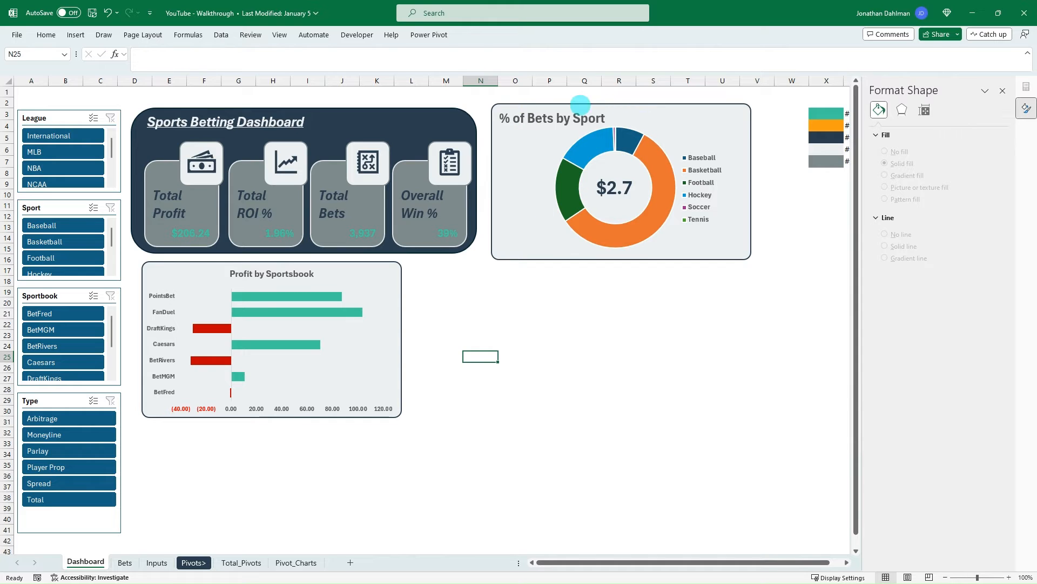
- Move the Profit by Sportsbook chart so its left edge lines up with the Sports Betting Dashboard banner above
{"action": "left_click", "coordinate": [378, 270]}
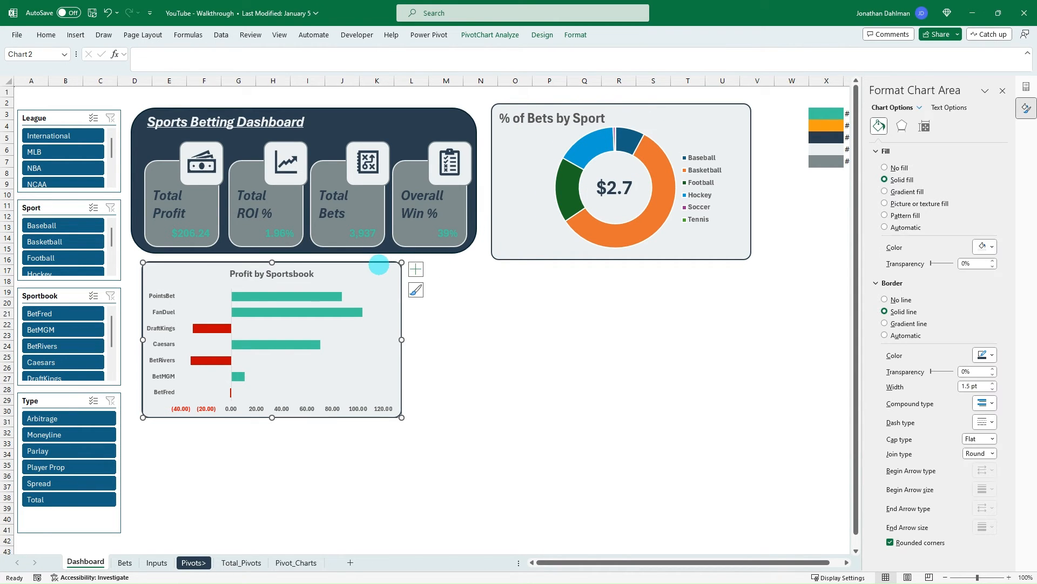
{"action": "left_click_drag", "start_coordinate": [379, 269], "coordinate": [366, 266]}
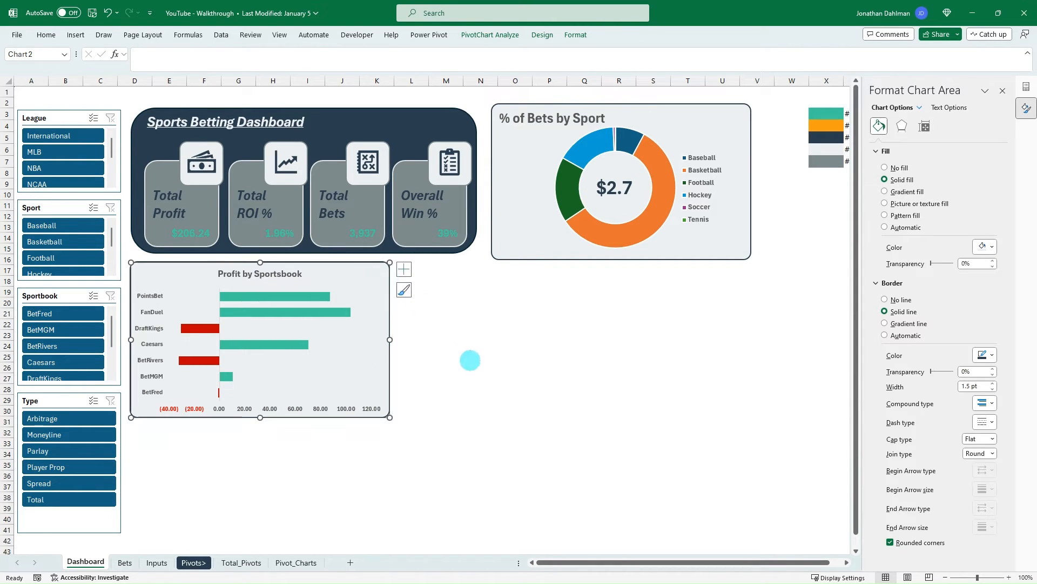
{"action": "left_click", "coordinate": [488, 401]}
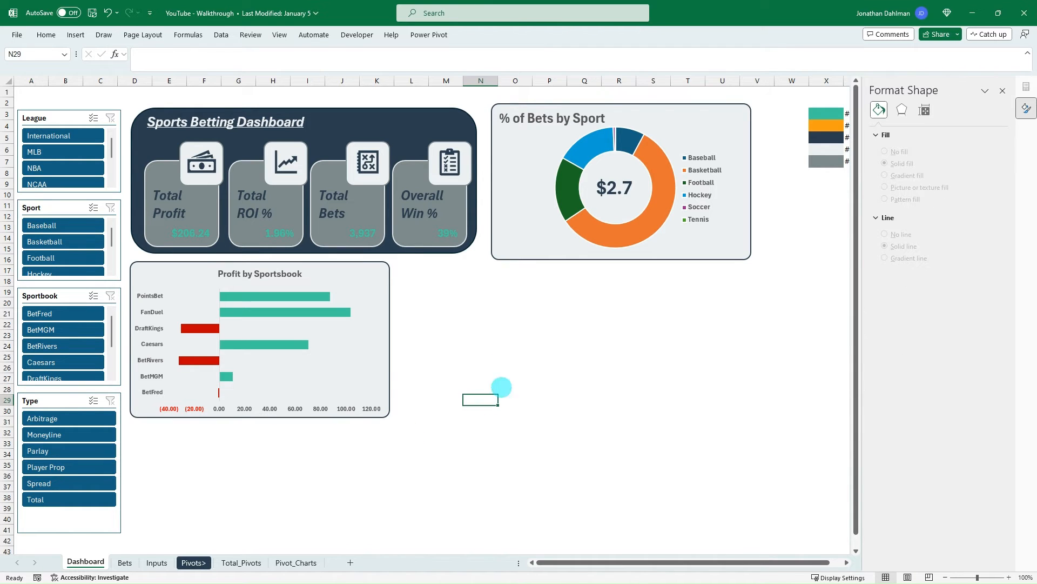
- On the Pivot_Charts sheet, copy the sportsbook net profit PivotTable in K2:L10 and paste it at P2
{"action": "left_click", "coordinate": [295, 563]}
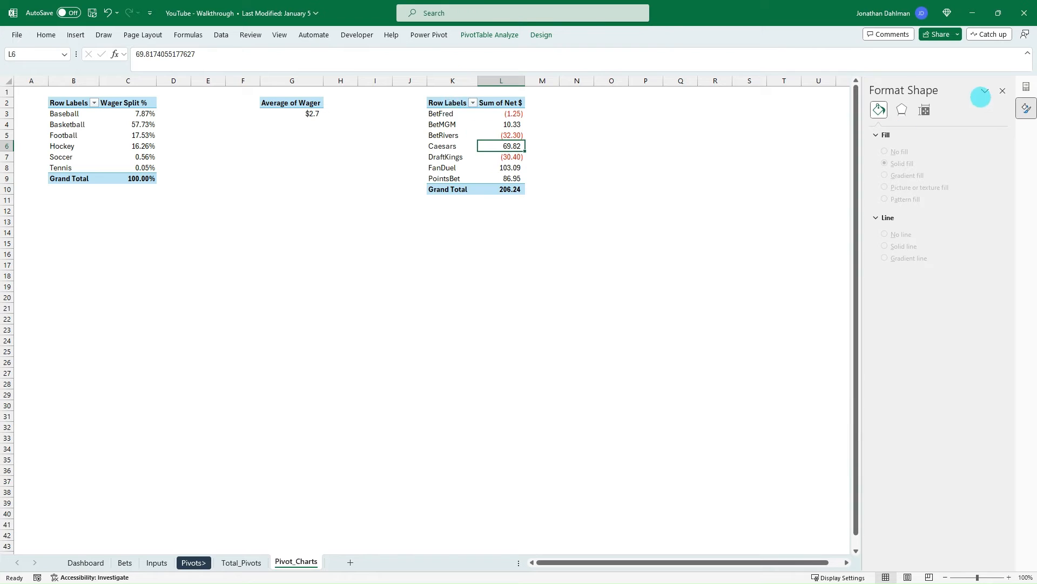
{"action": "left_click", "coordinate": [1003, 90]}
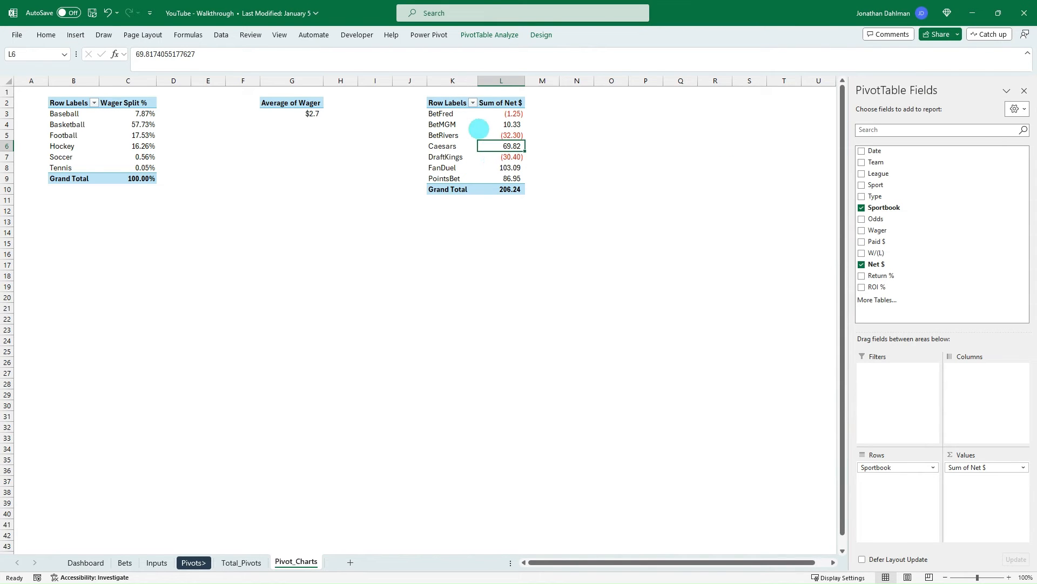
{"action": "left_click_drag", "start_coordinate": [446, 106], "coordinate": [493, 189]}
{"action": "key", "text": "ctrl+c"}
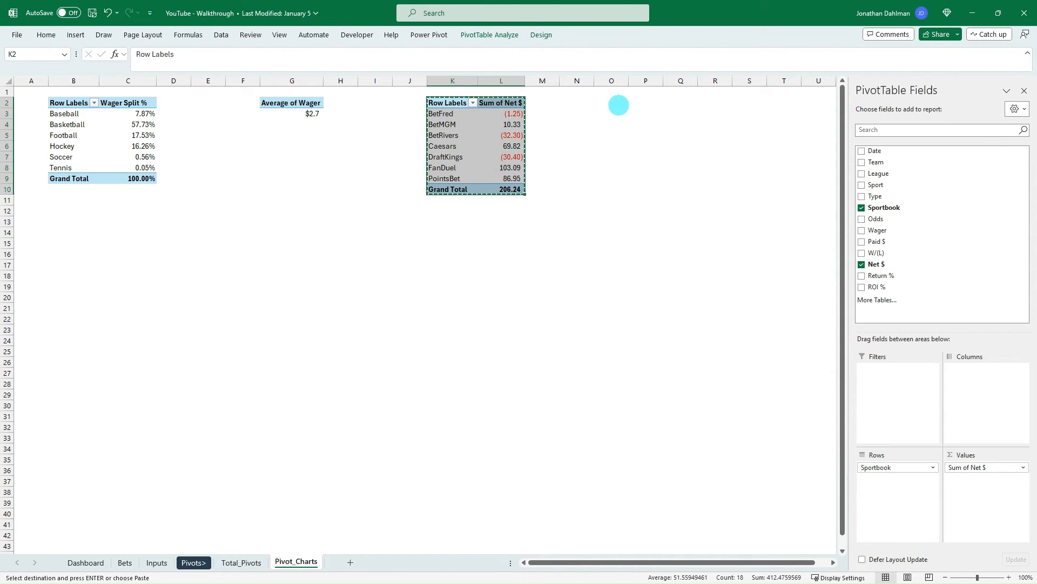
{"action": "left_click", "coordinate": [642, 103]}
{"action": "key", "text": "ctrl+v"}
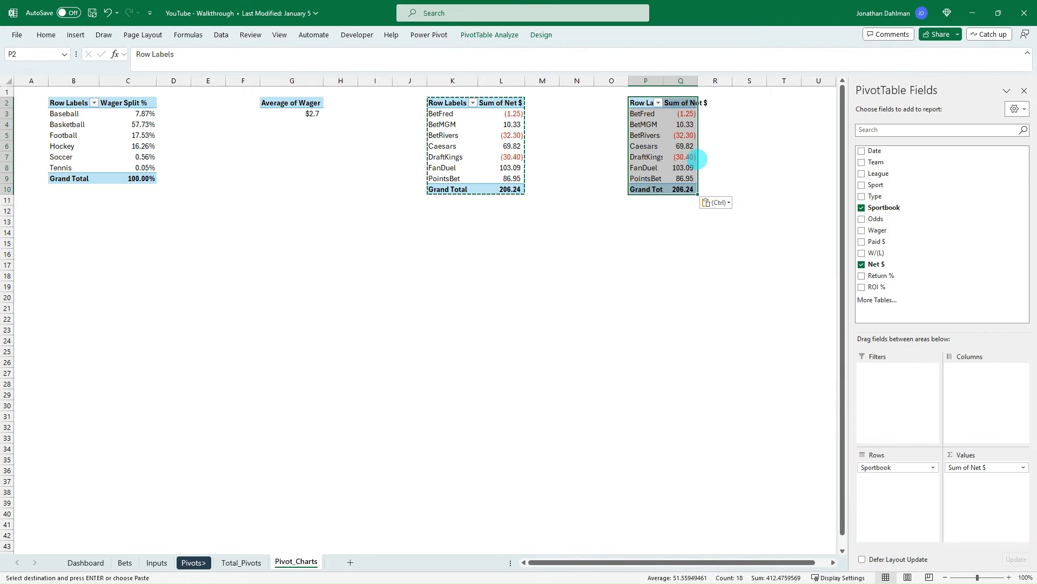
{"action": "key", "text": "Escape"}
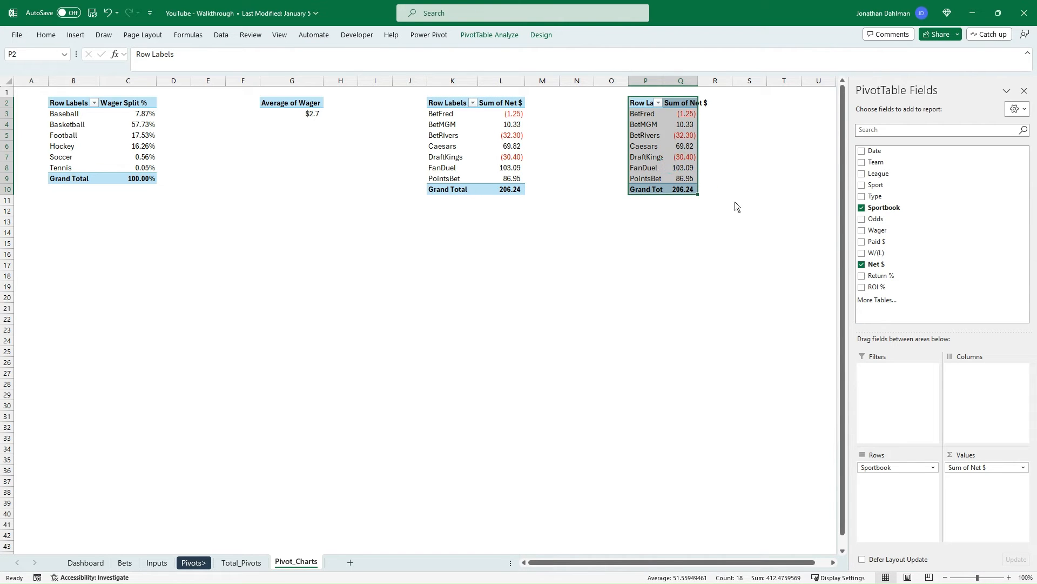
{"action": "key", "text": "alt+Tab"}
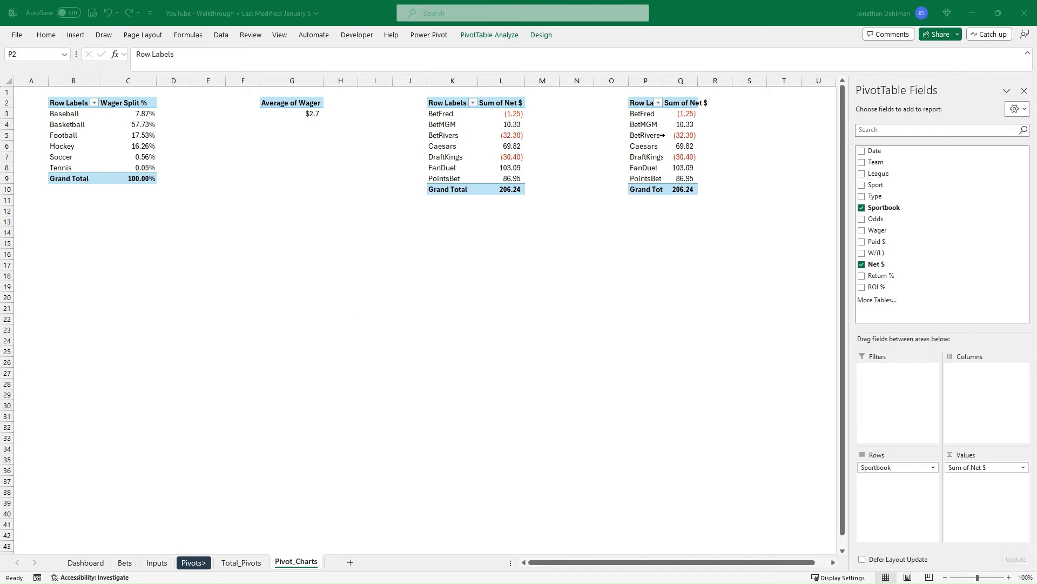
{"action": "key", "text": "alt+Tab"}
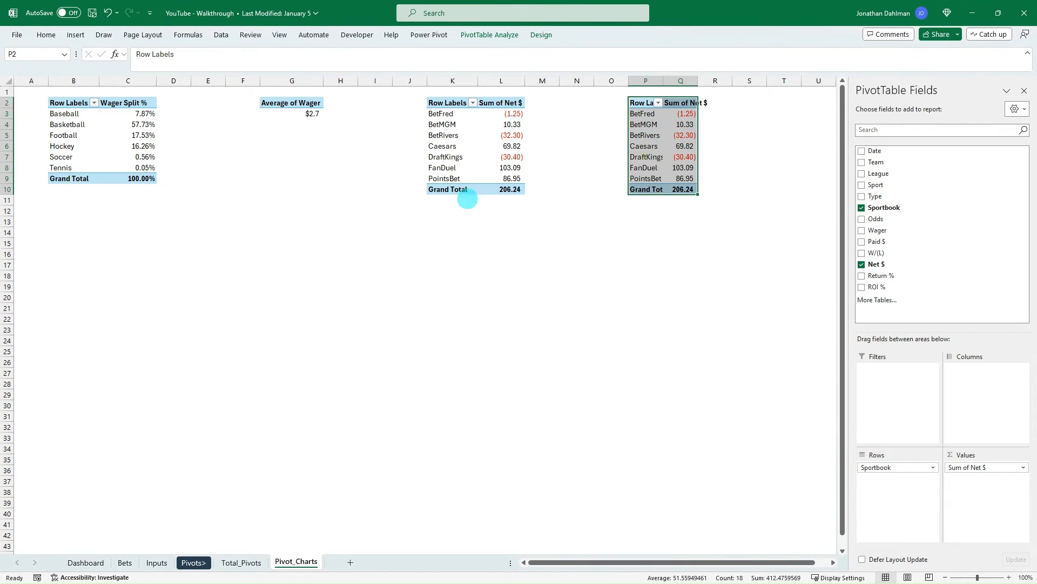
- Replace the Sportbook row field with Odds in the copied PivotTable at P2, keeping the sum of Net $ as values
{"action": "key", "text": "alt+Tab"}
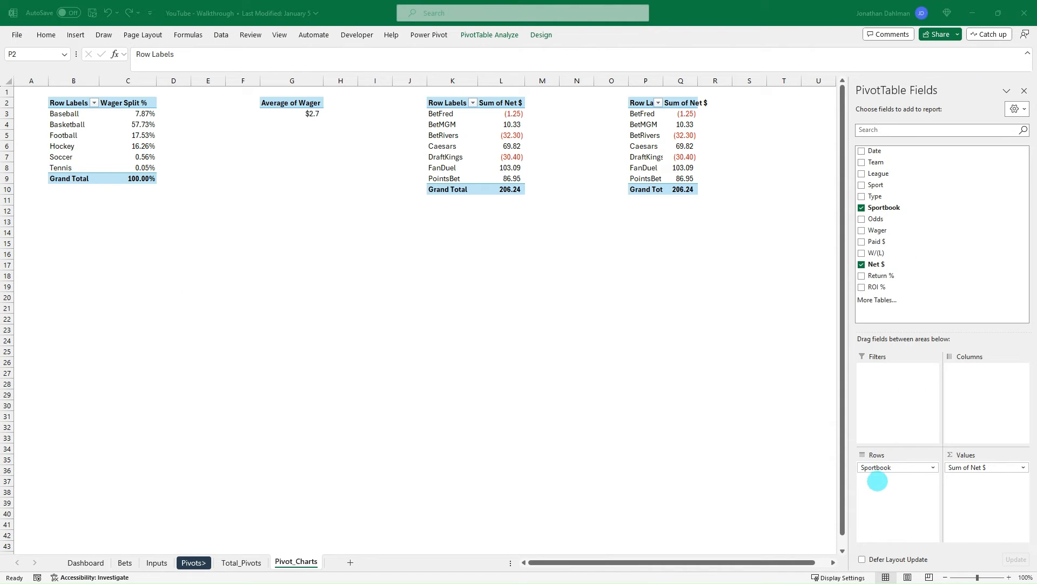
{"action": "left_click", "coordinate": [887, 469]}
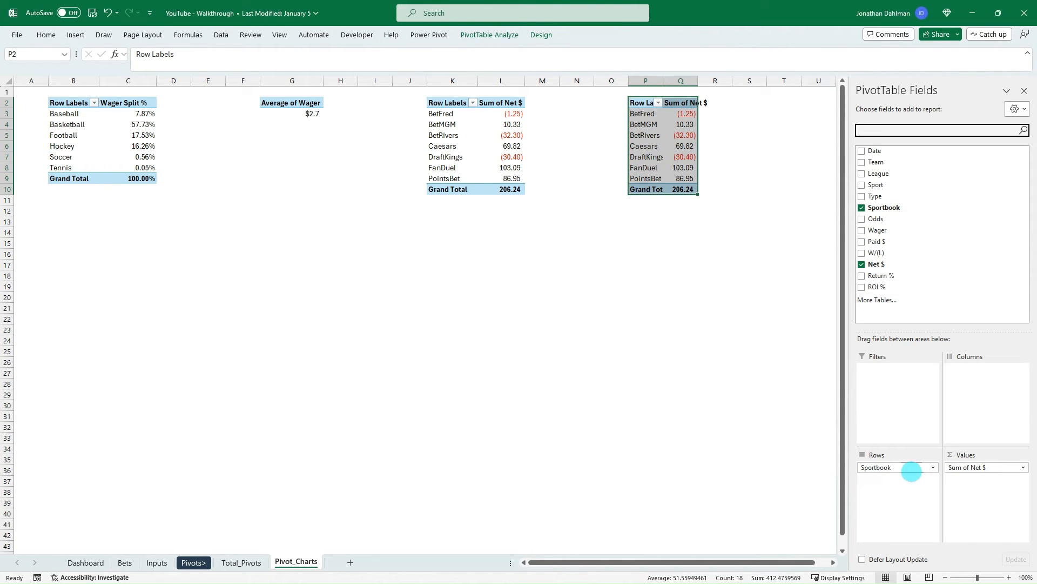
{"action": "mouse_move", "coordinate": [912, 471]}
{"action": "left_mouse_down"}
{"action": "mouse_move", "coordinate": [892, 208]}
{"action": "mouse_move", "coordinate": [892, 468]}
{"action": "left_mouse_up"}
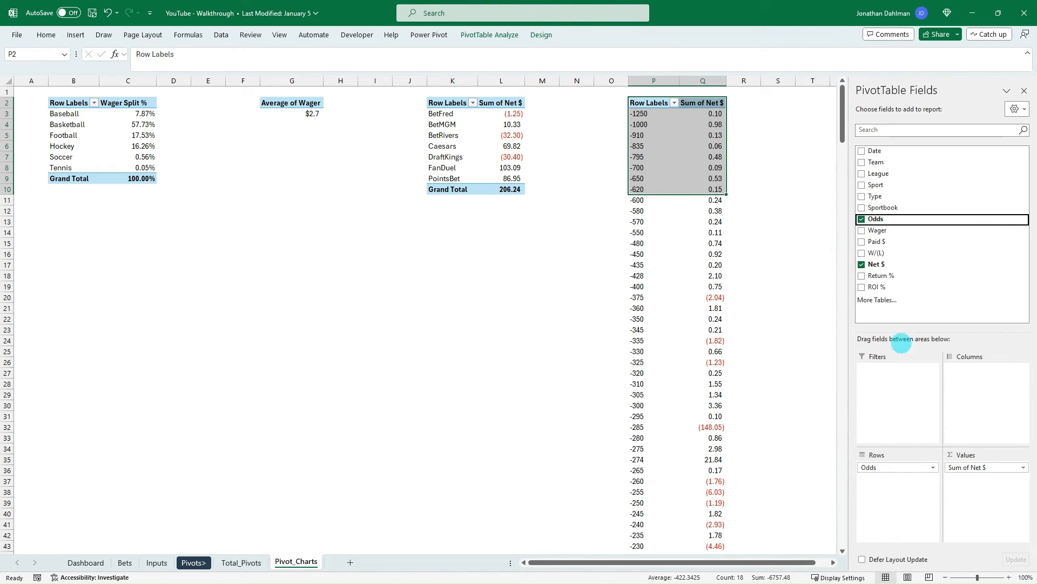
- Open the grouping settings for the Odds row labels of the PivotTable at P2
{"action": "left_click", "coordinate": [684, 254]}
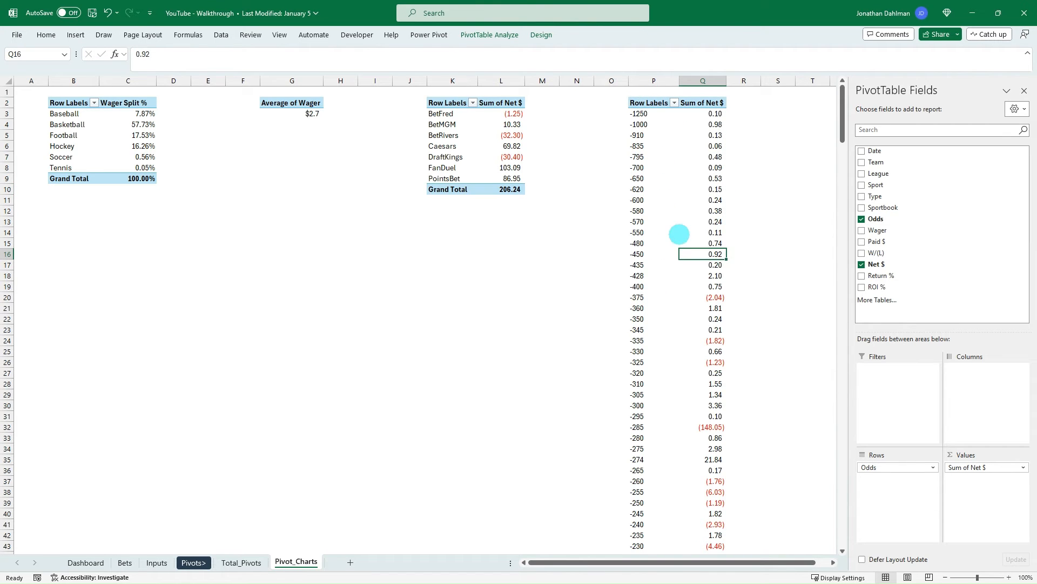
{"action": "scroll", "coordinate": [679, 225], "scroll_direction": "down", "scroll_amount": 9}
{"action": "left_click_drag", "start_coordinate": [843, 162], "coordinate": [672, 171]}
{"action": "left_click", "coordinate": [668, 137]}
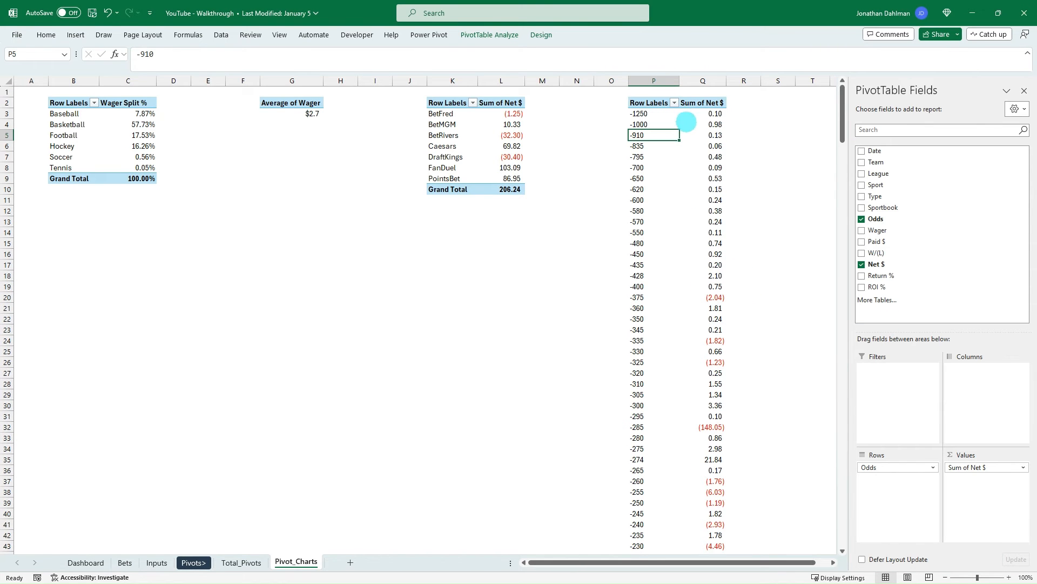
{"action": "left_click", "coordinate": [492, 34]}
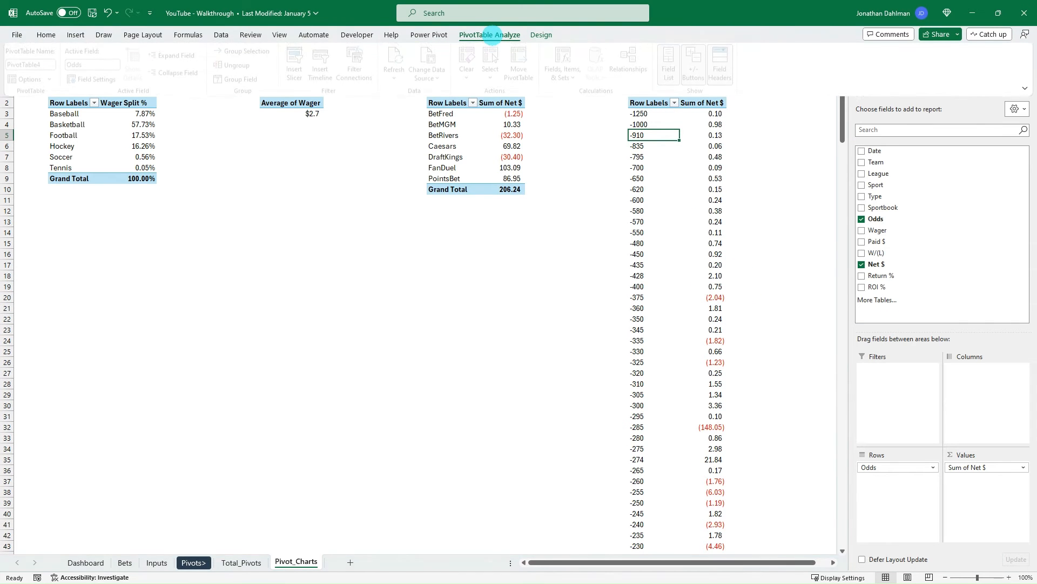
{"action": "left_click", "coordinate": [541, 35]}
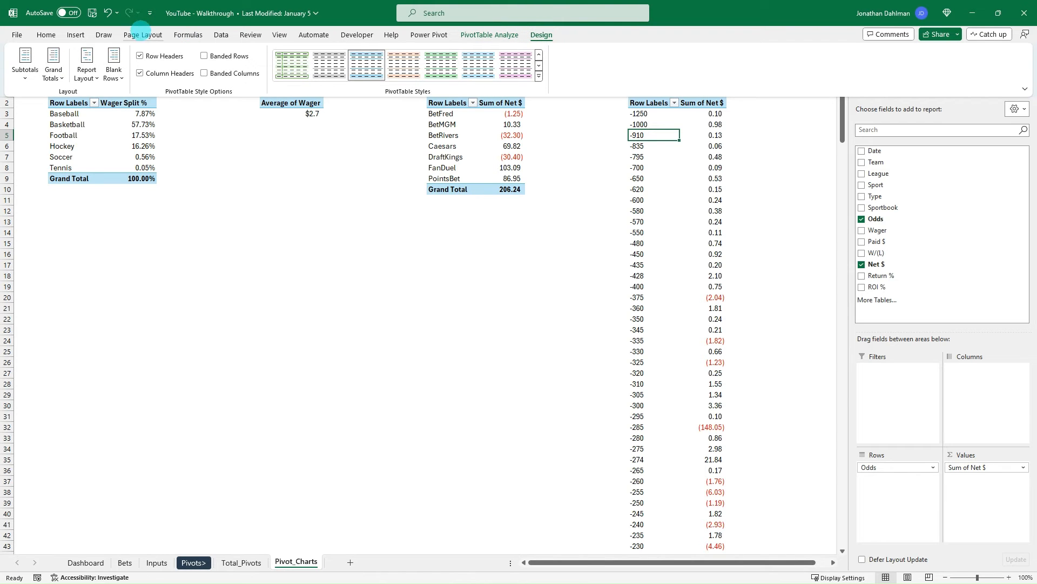
{"action": "left_click", "coordinate": [221, 34]}
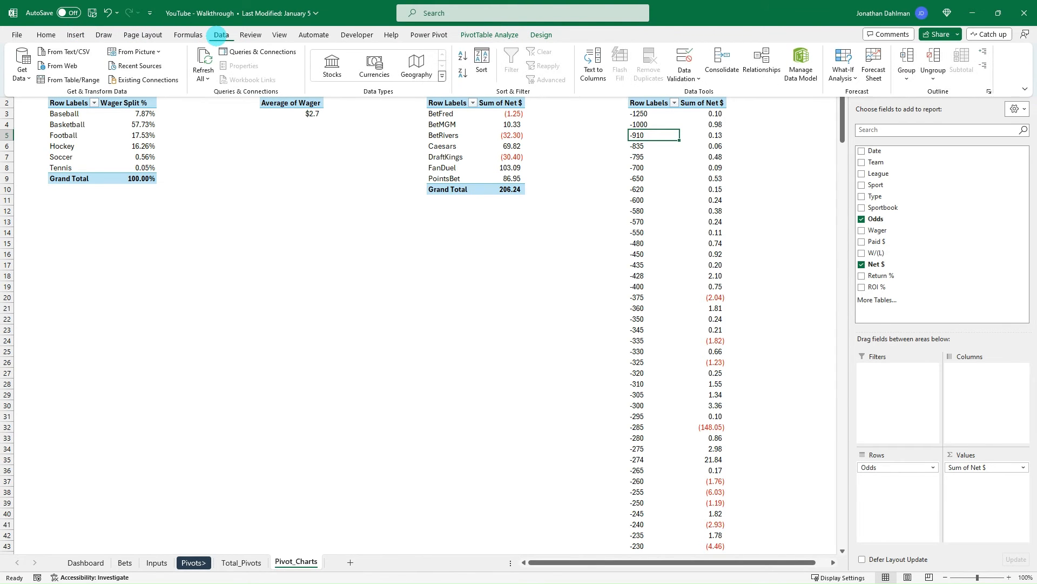
{"action": "left_click", "coordinate": [637, 173]}
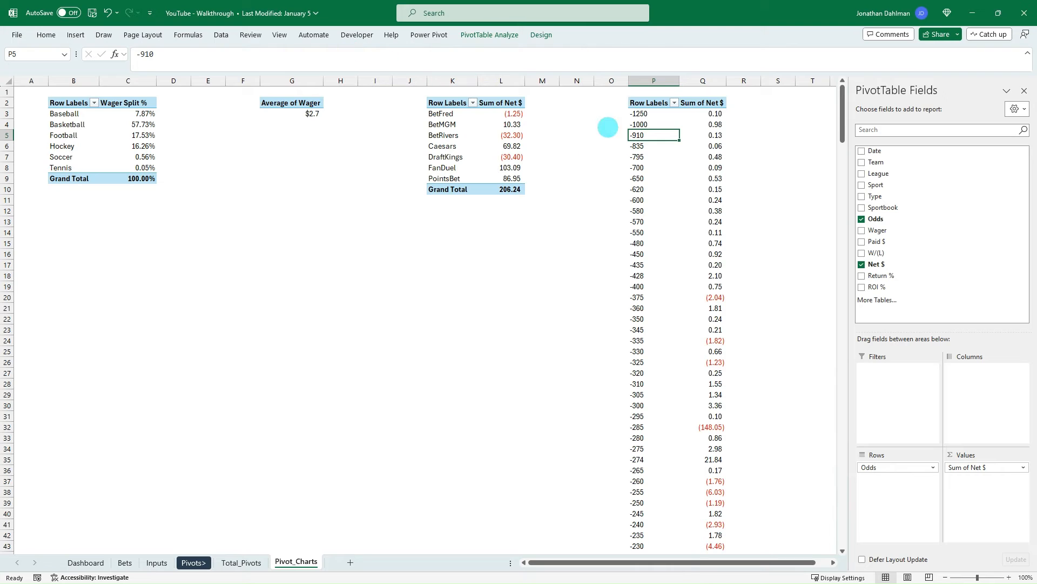
{"action": "left_click", "coordinate": [481, 35]}
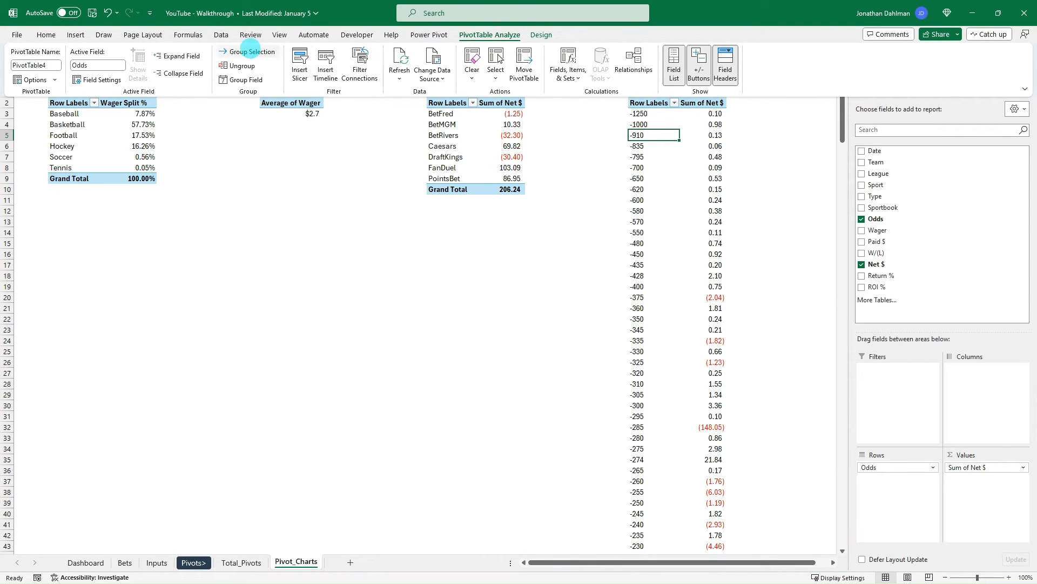
{"action": "left_click", "coordinate": [244, 51]}
{"action": "left_click_drag", "start_coordinate": [244, 250], "coordinate": [574, 201]}
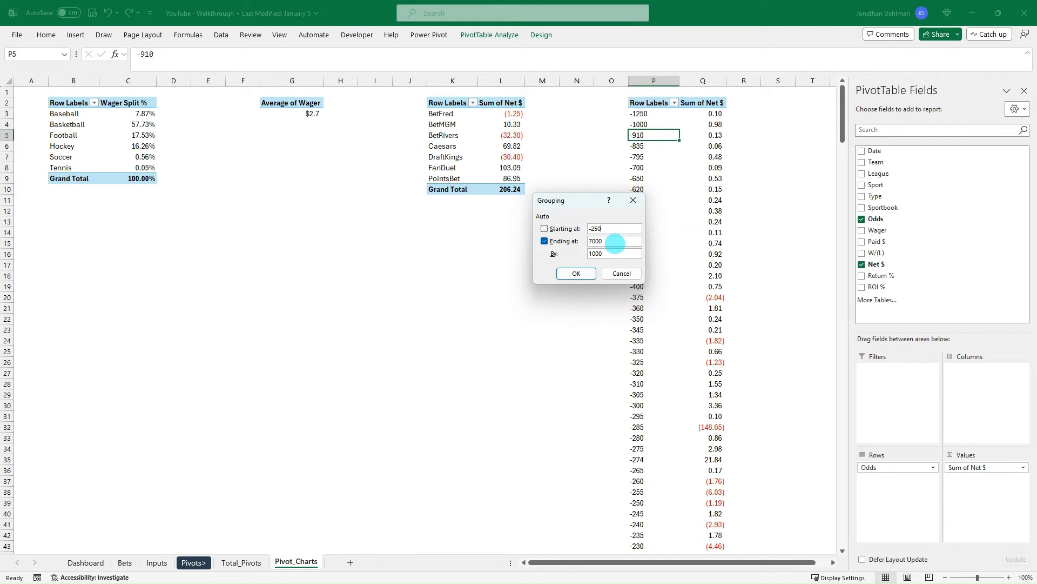
- Group the PivotTable's Odds row labels starting at -250 and ending at 500, in intervals of 125
{"action": "key", "text": "Tab"}
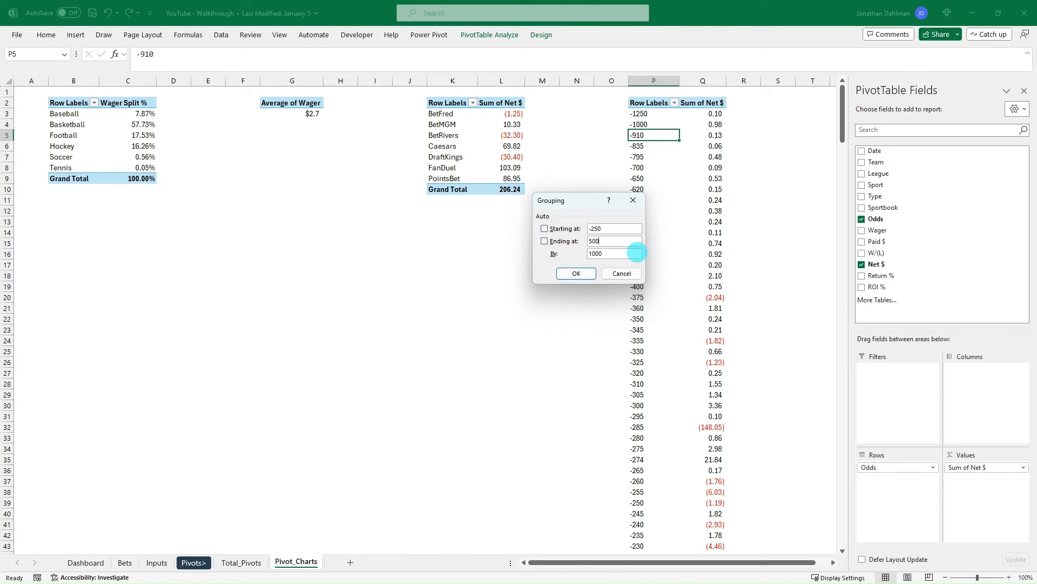
{"action": "double_click", "coordinate": [620, 254]}
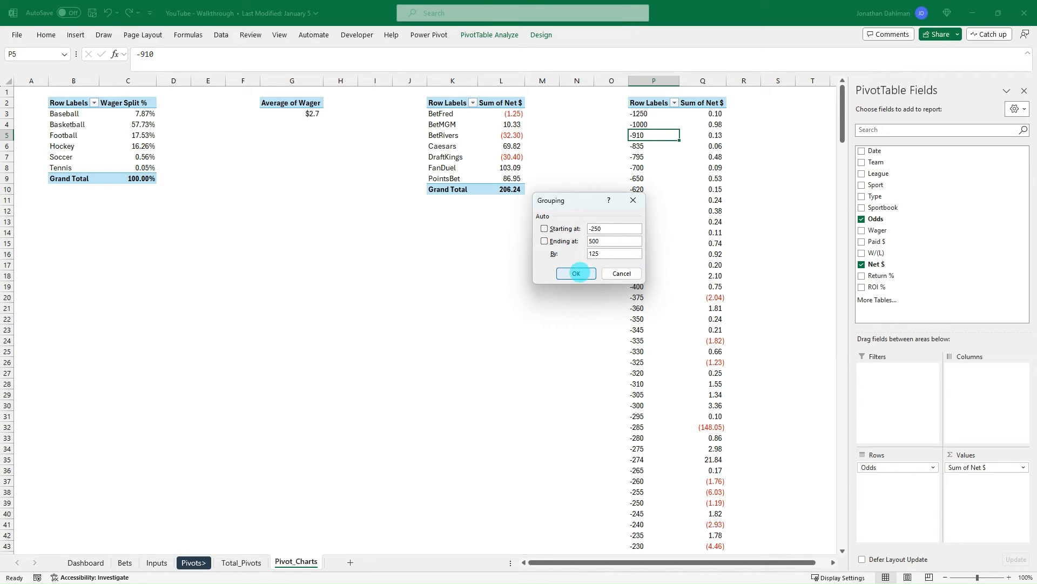
{"action": "left_click", "coordinate": [576, 273]}
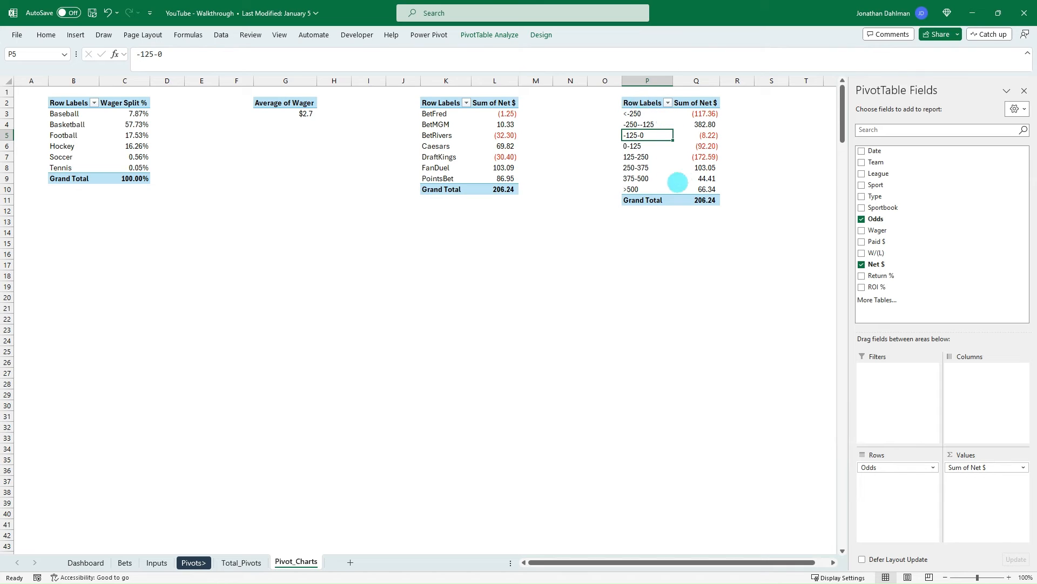
- Review the grouped odds ranges and their net profit in the PivotTable at P2
{"action": "left_click", "coordinate": [650, 189]}
{"action": "left_click", "coordinate": [647, 178]}
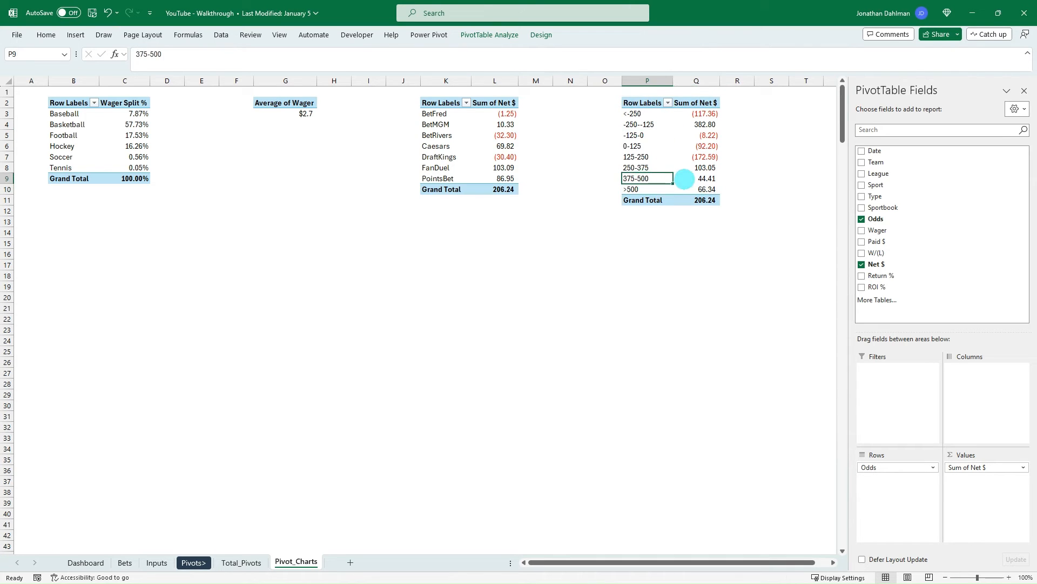
{"action": "left_click", "coordinate": [654, 168]}
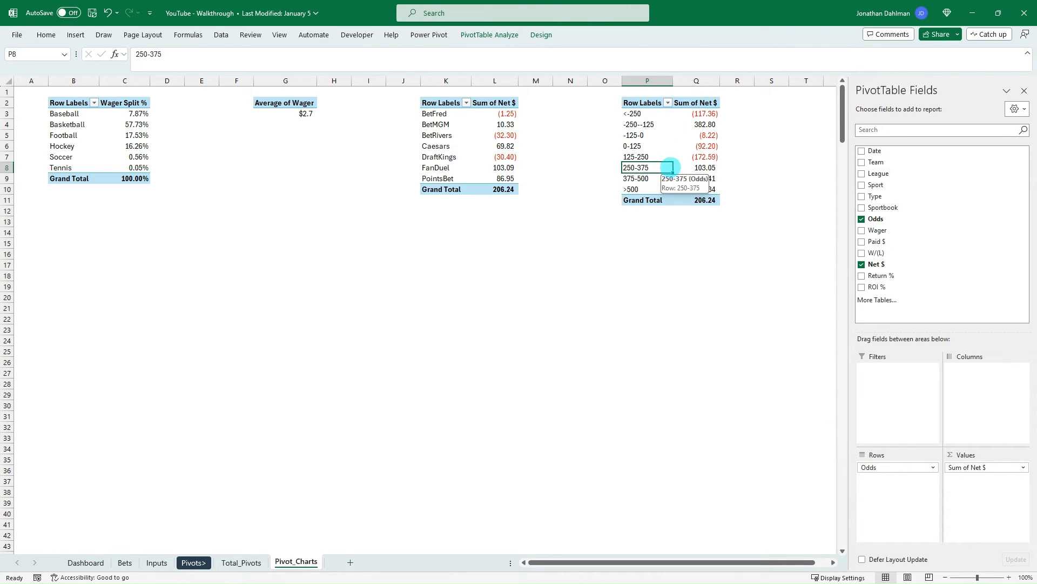
{"action": "left_click", "coordinate": [637, 157]}
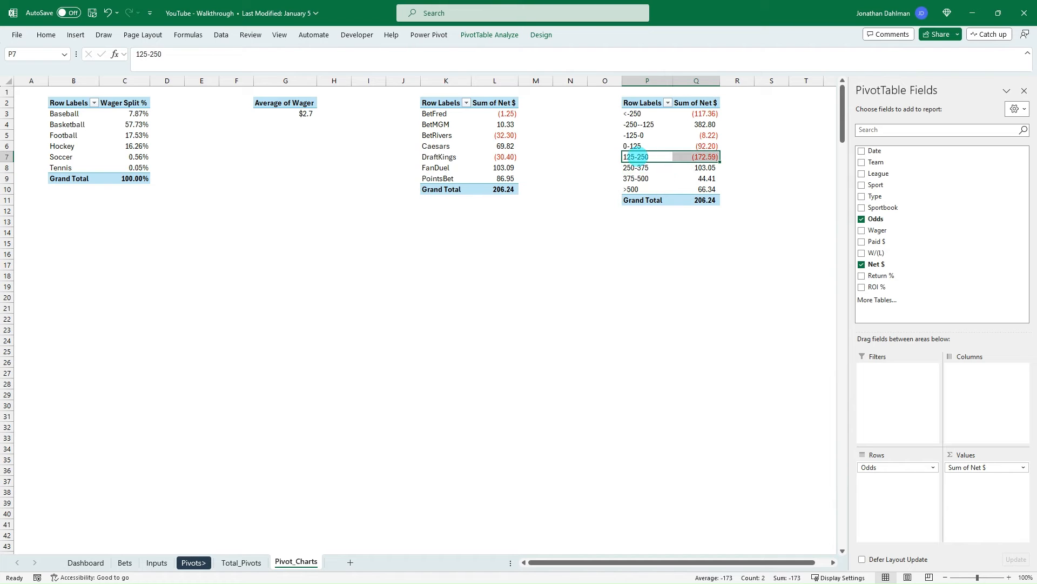
{"action": "left_click", "coordinate": [649, 123]}
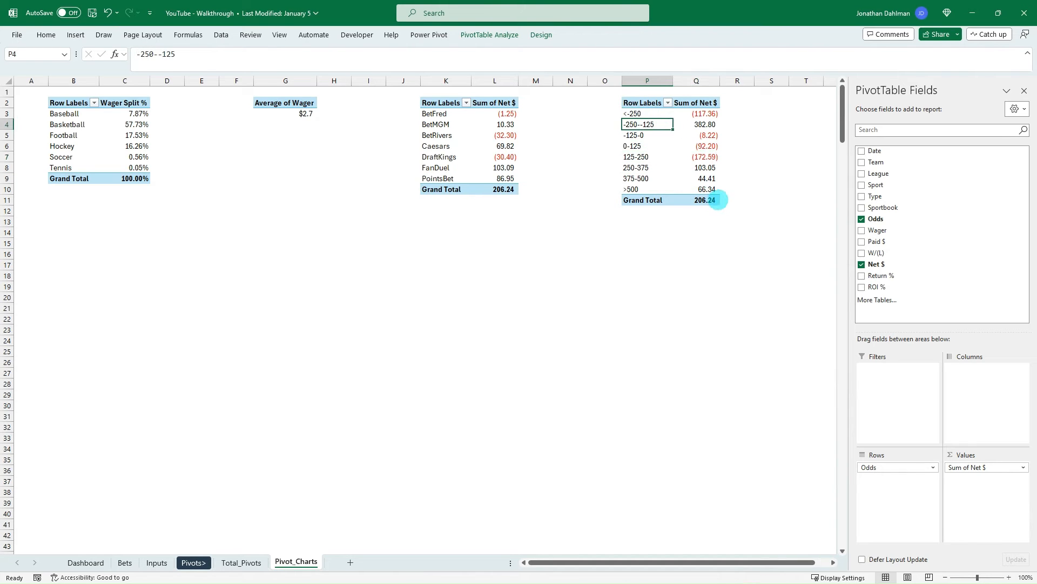
{"action": "left_click_drag", "start_coordinate": [715, 200], "coordinate": [639, 102]}
{"action": "left_click", "coordinate": [648, 136]}
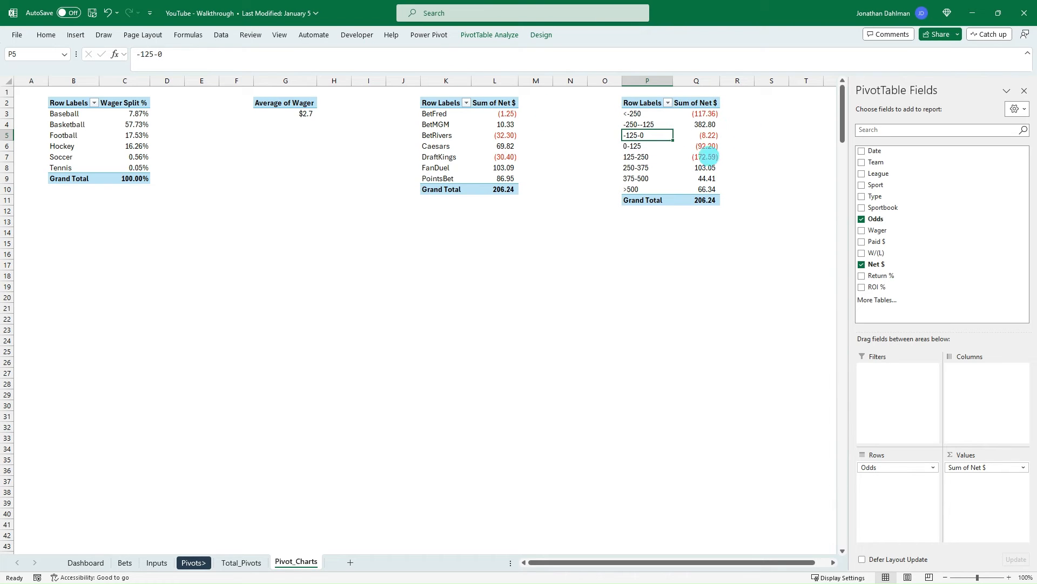
{"action": "left_click_drag", "start_coordinate": [696, 115], "coordinate": [635, 111]}
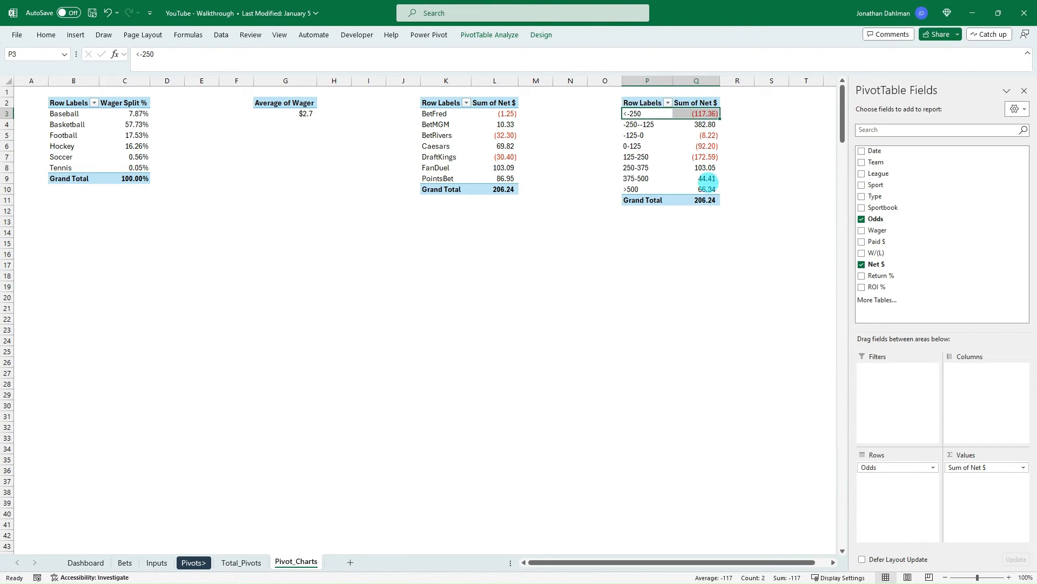
{"action": "left_click", "coordinate": [712, 189]}
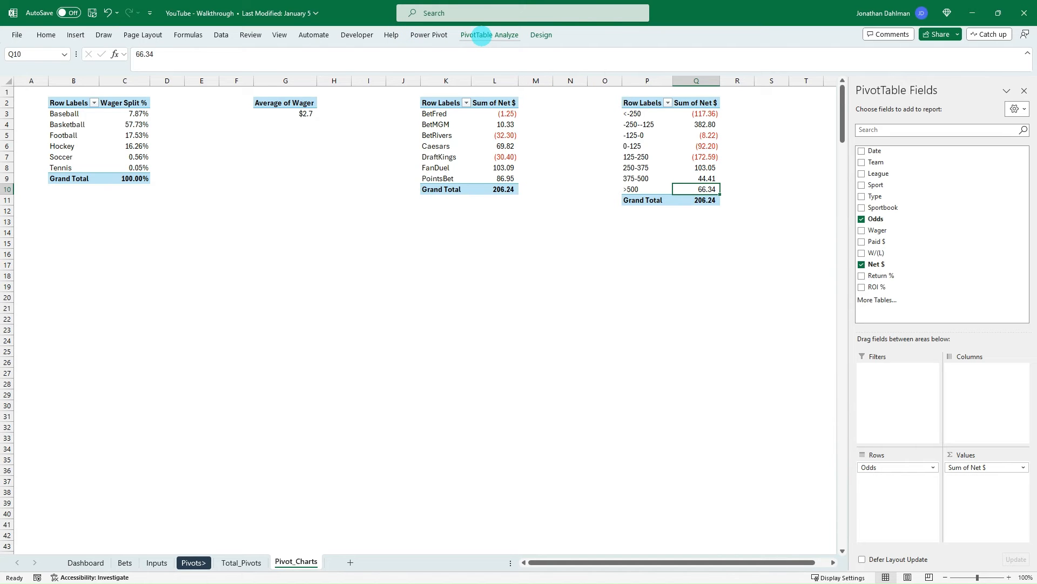
- Insert a Clustered Bar PivotChart from the grouped odds PivotTable at P2
{"action": "left_click", "coordinate": [482, 36]}
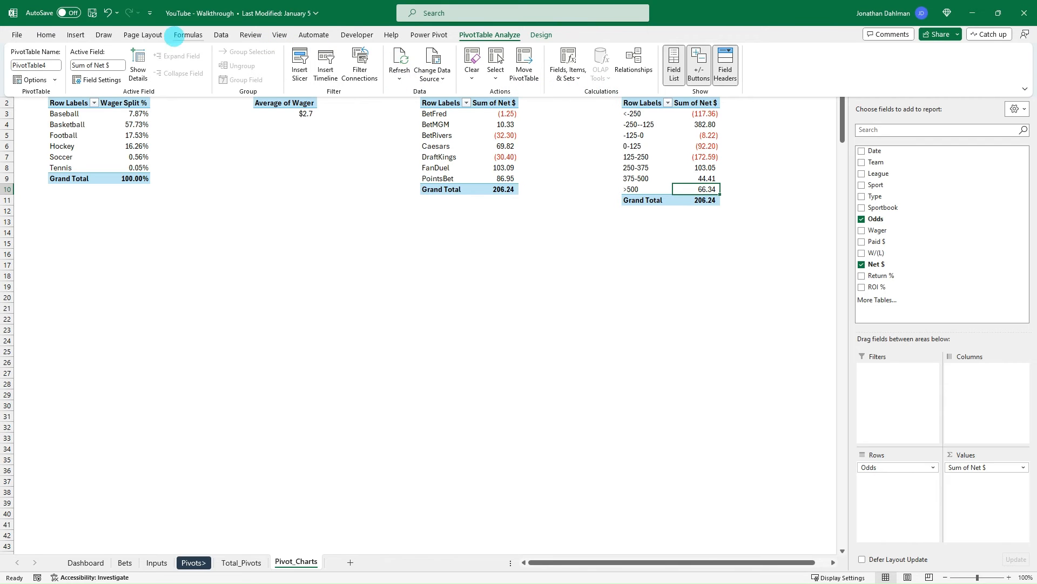
{"action": "left_click", "coordinate": [79, 34]}
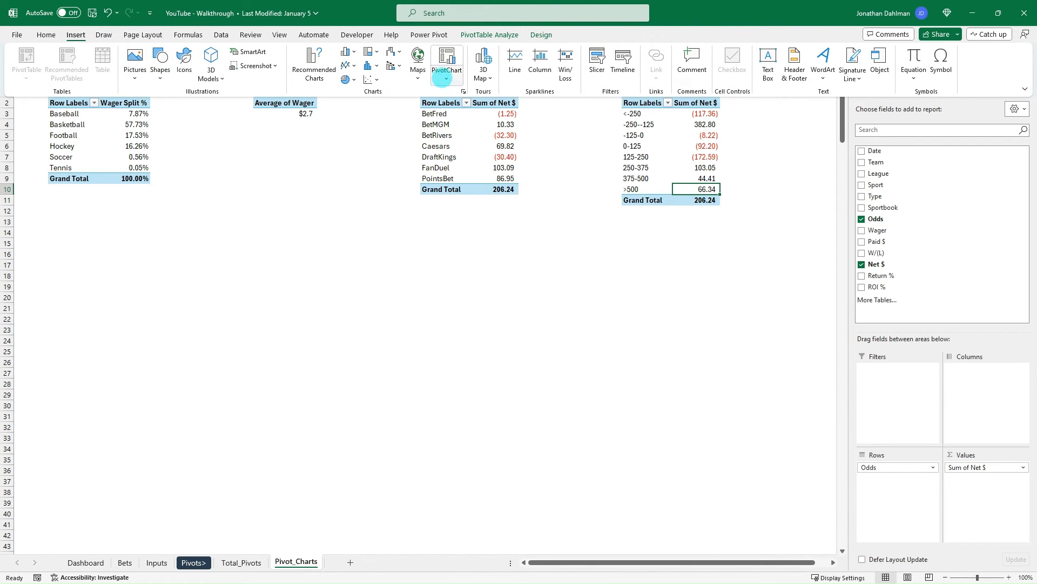
{"action": "left_click", "coordinate": [446, 79]}
{"action": "left_click", "coordinate": [462, 94]}
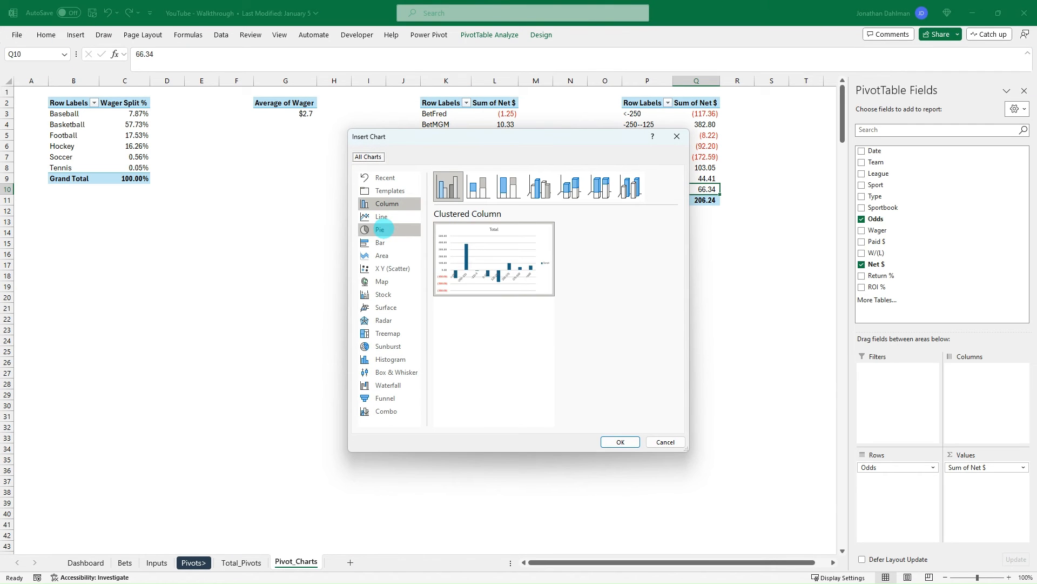
{"action": "left_click", "coordinate": [383, 243]}
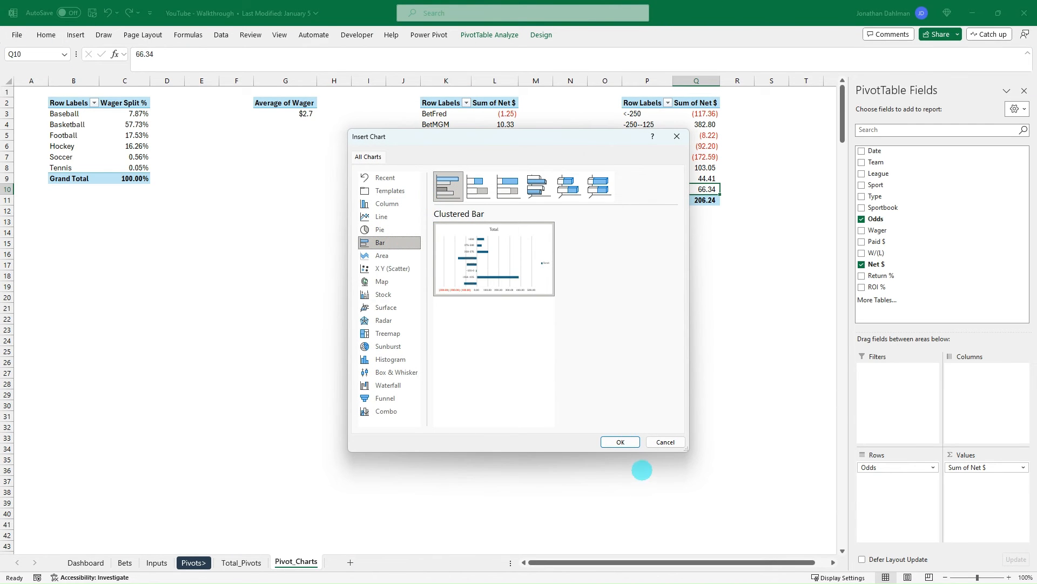
{"action": "left_click", "coordinate": [620, 441]}
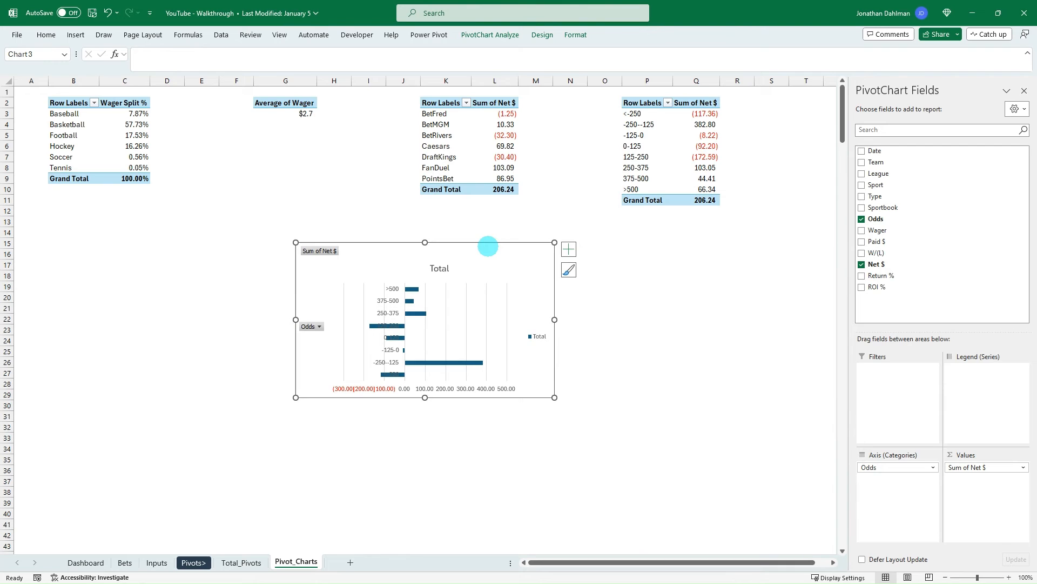
- Move the new odds chart from Pivot_Charts to the Dashboard sheet, placing it beside the Profit by Sportsbook chart with tops aligned
{"action": "key", "text": "Delete"}
{"action": "left_click", "coordinate": [85, 561]}
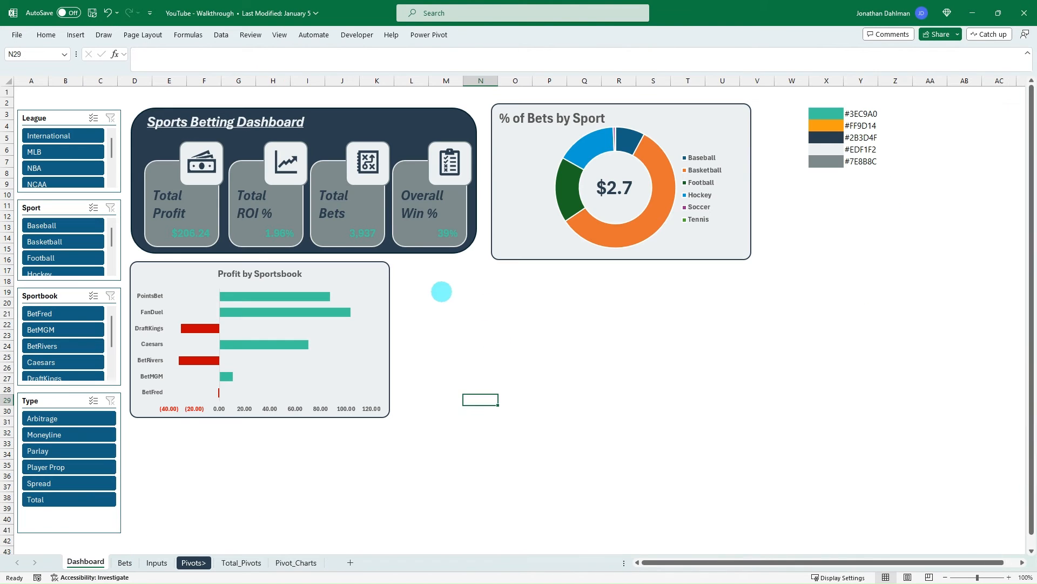
{"action": "left_click", "coordinate": [419, 266]}
{"action": "key", "text": "ctrl+v"}
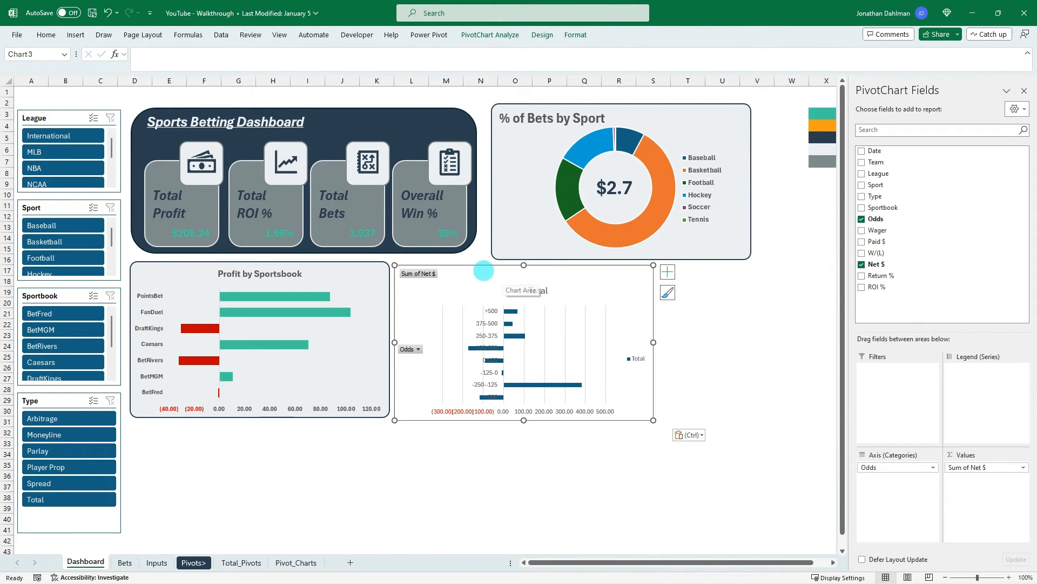
{"action": "left_click_drag", "start_coordinate": [483, 270], "coordinate": [488, 268]}
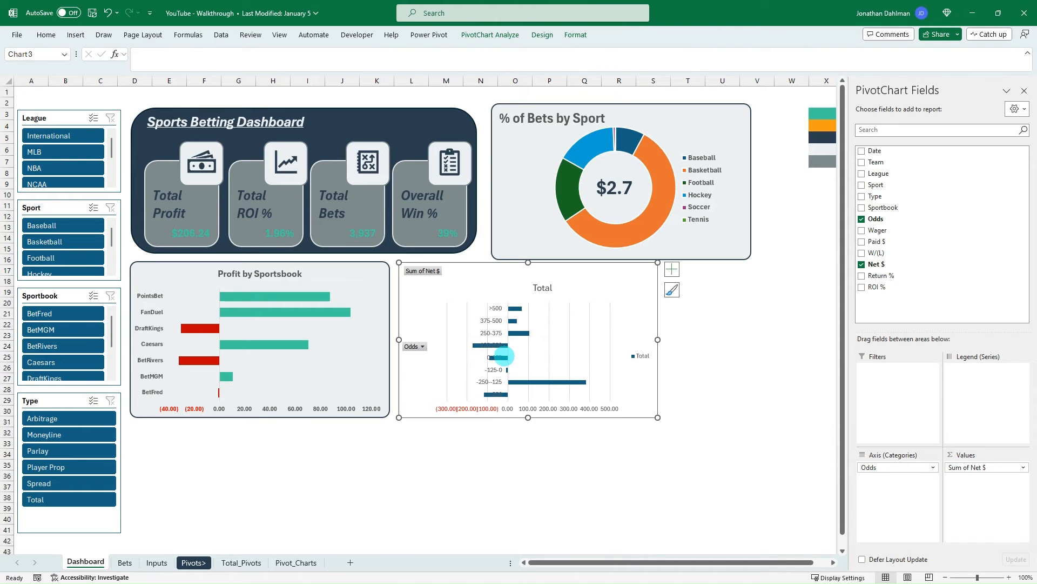
- Hide all field buttons on the odds chart and remove its vertical gridlines
{"action": "right_click", "coordinate": [423, 271]}
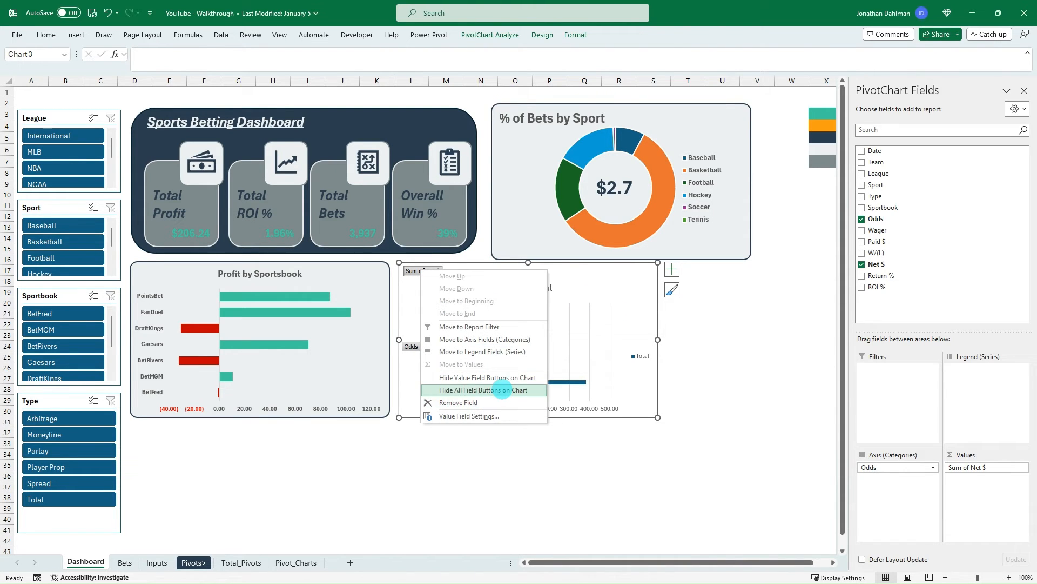
{"action": "left_click", "coordinate": [502, 390]}
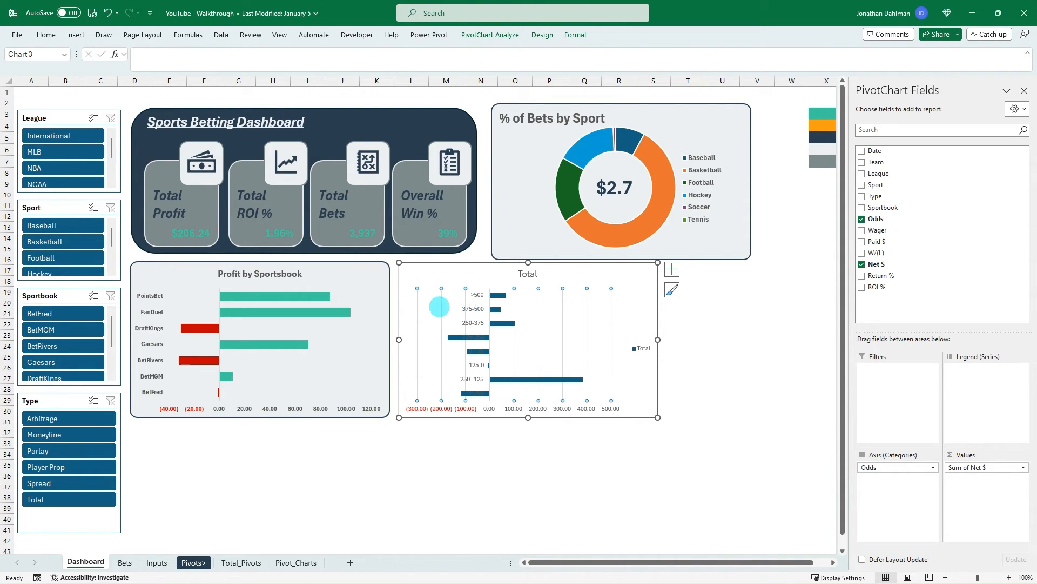
{"action": "key", "text": "Delete"}
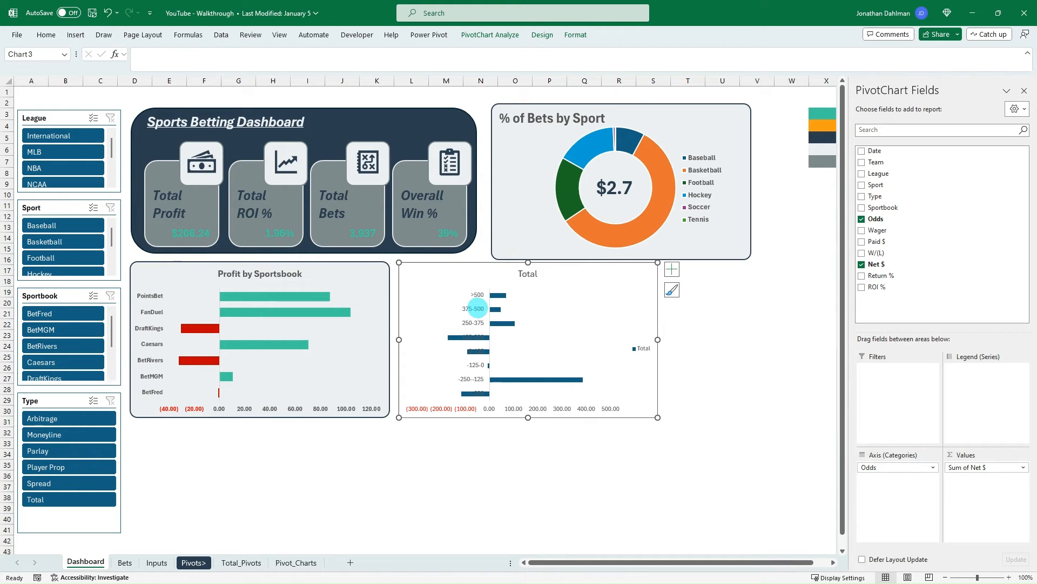
- Set the gap width of the odds chart's bars to 75%
{"action": "left_click", "coordinate": [499, 294]}
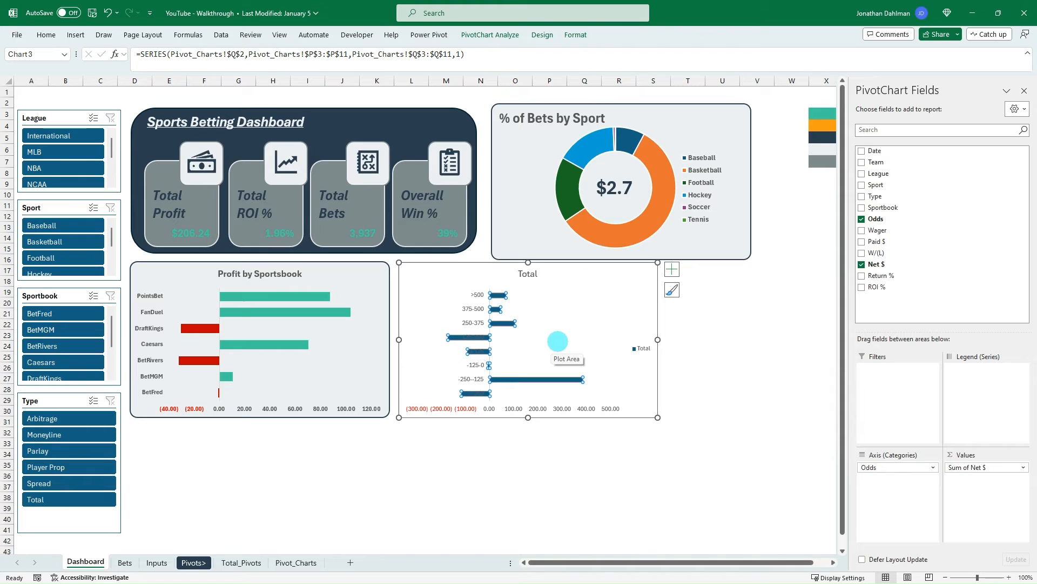
{"action": "key", "text": "ctrl+1"}
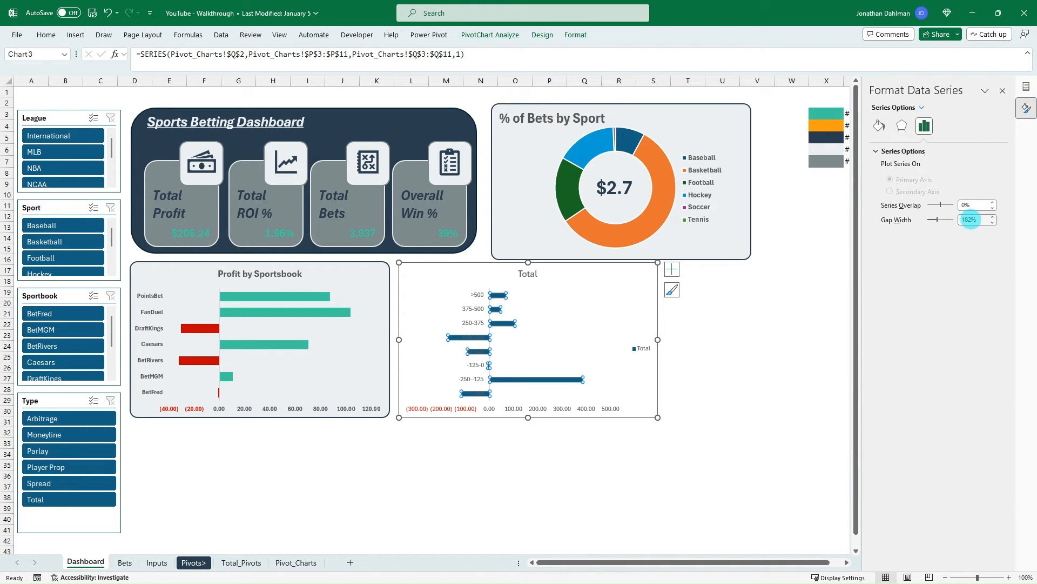
{"action": "double_click", "coordinate": [967, 219]}
{"action": "type", "text": "75"}
{"action": "left_click", "coordinate": [934, 214]}
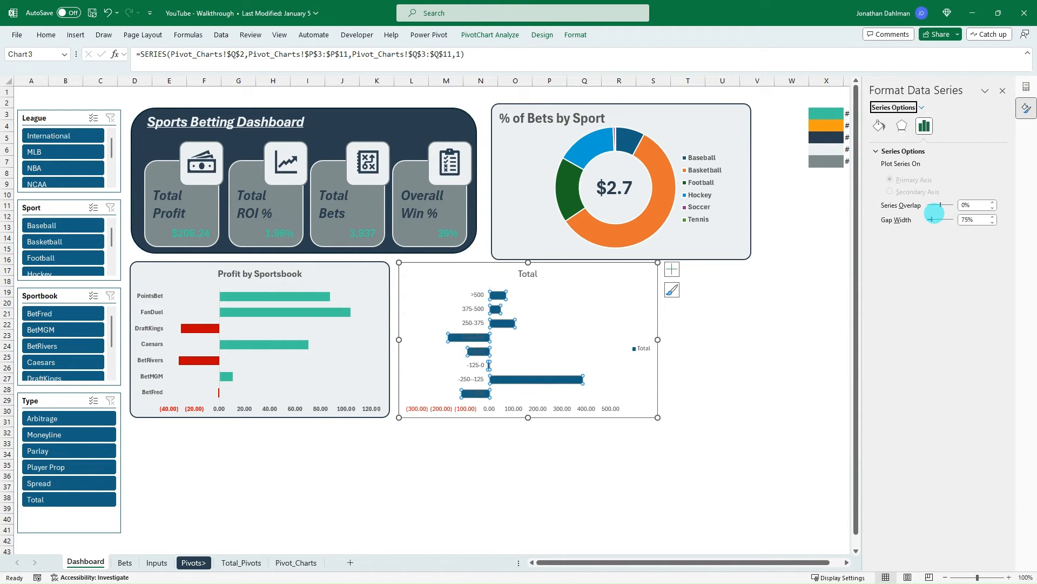
- Turn on Invert if negative for the odds chart's bars, with teal green for positive values and red for negative values
{"action": "left_click", "coordinate": [879, 125]}
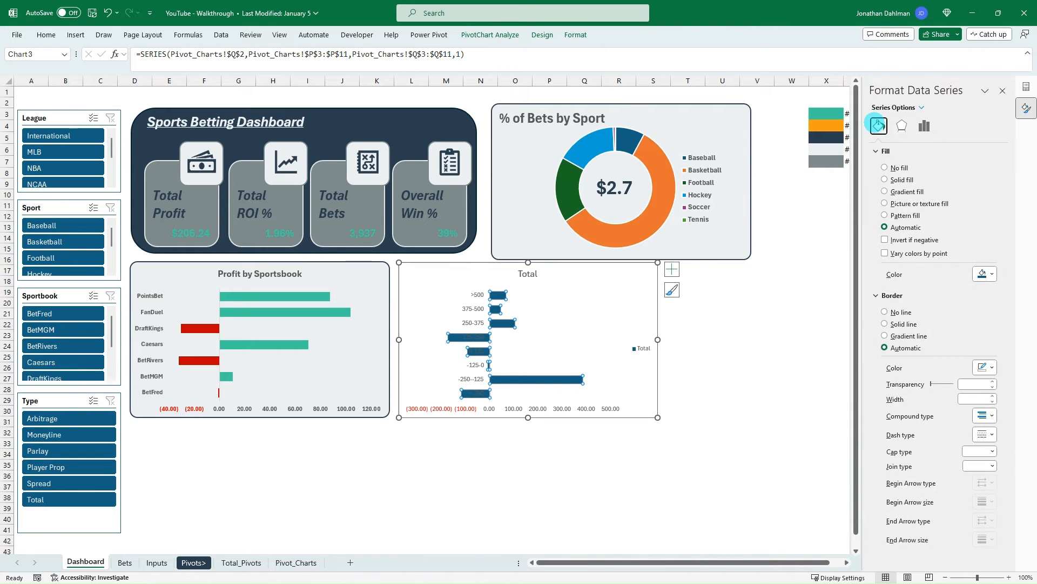
{"action": "left_click", "coordinate": [885, 239]}
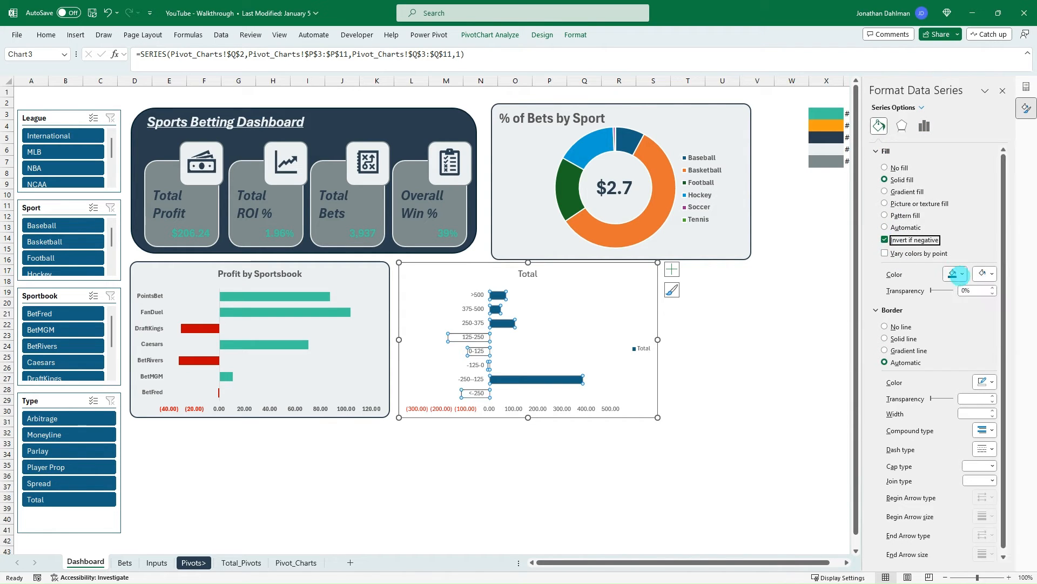
{"action": "left_click", "coordinate": [955, 273]}
{"action": "left_click", "coordinate": [964, 408]}
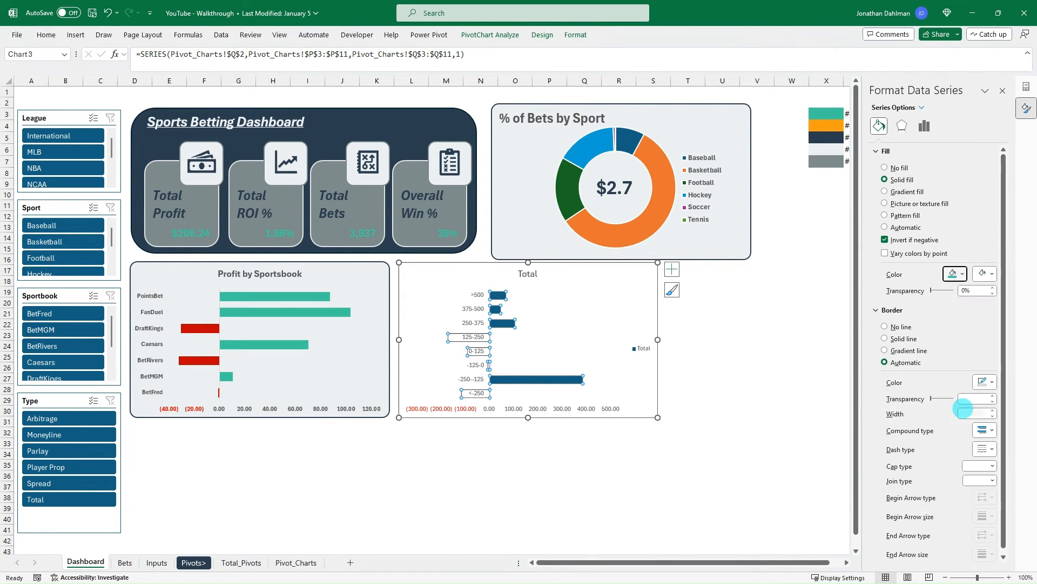
{"action": "left_click", "coordinate": [984, 274]}
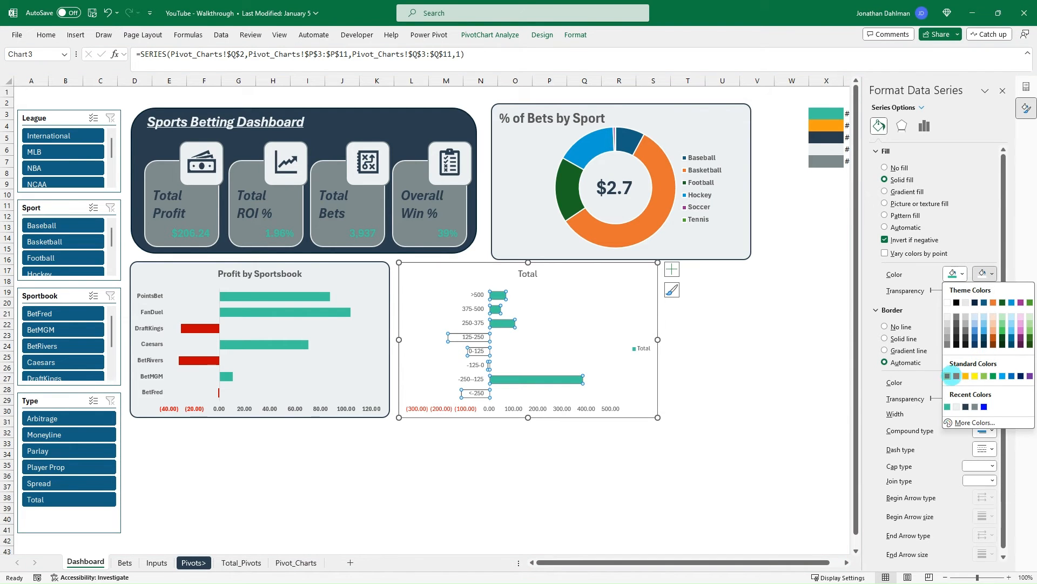
{"action": "left_click", "coordinate": [947, 376]}
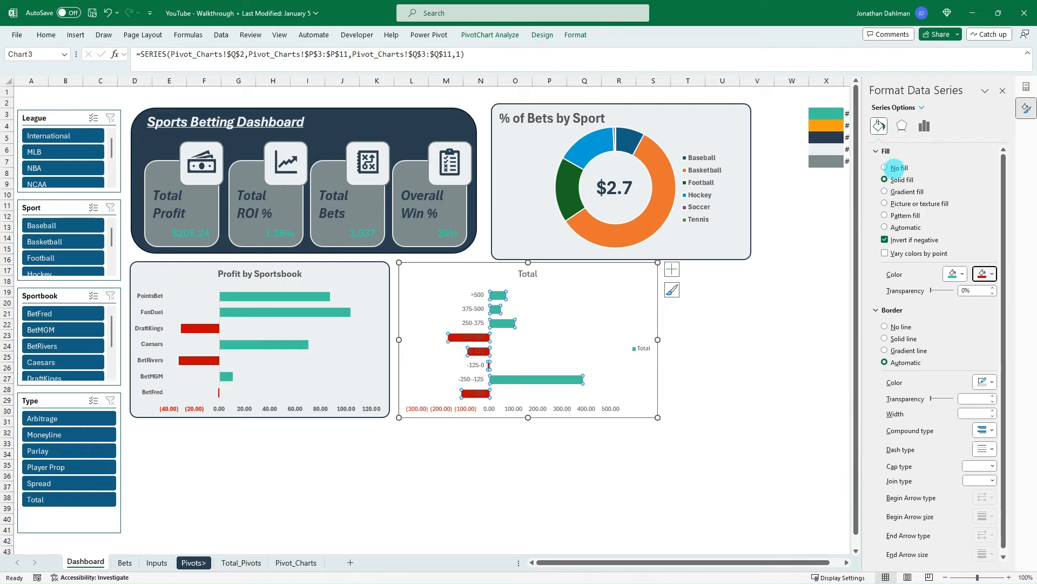
{"action": "left_click", "coordinate": [924, 124]}
{"action": "left_click", "coordinate": [901, 125]}
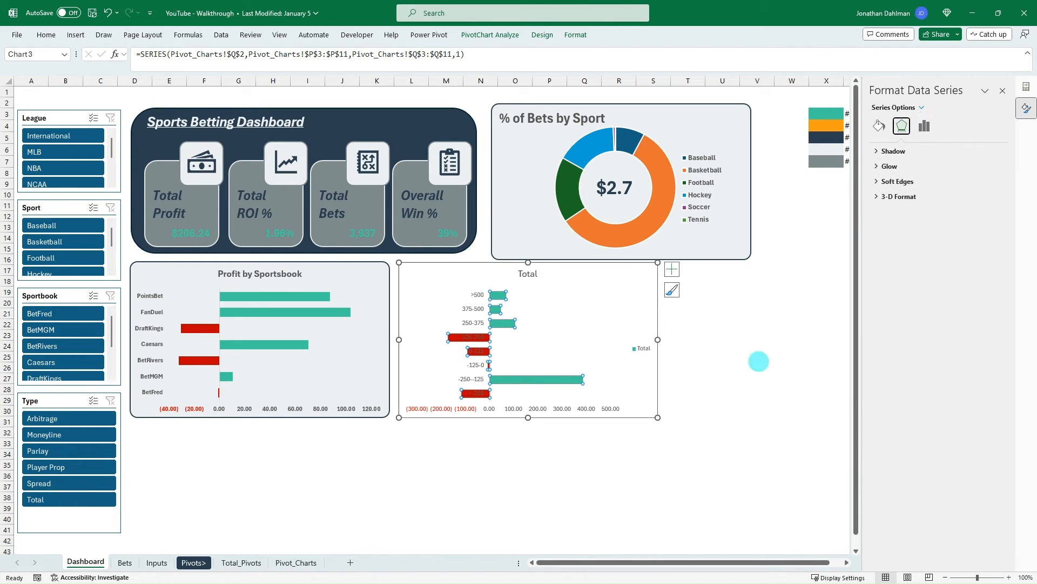
- Make the odds range labels and the profit axis labels of the odds chart bold
{"action": "left_click", "coordinate": [756, 356]}
{"action": "left_click", "coordinate": [464, 306]}
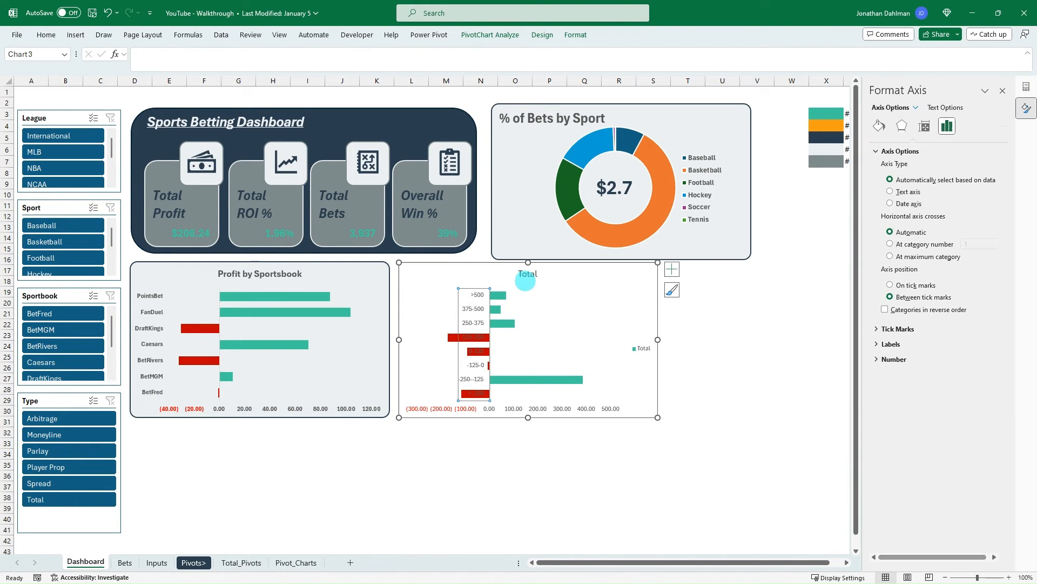
{"action": "left_click", "coordinate": [538, 409]}
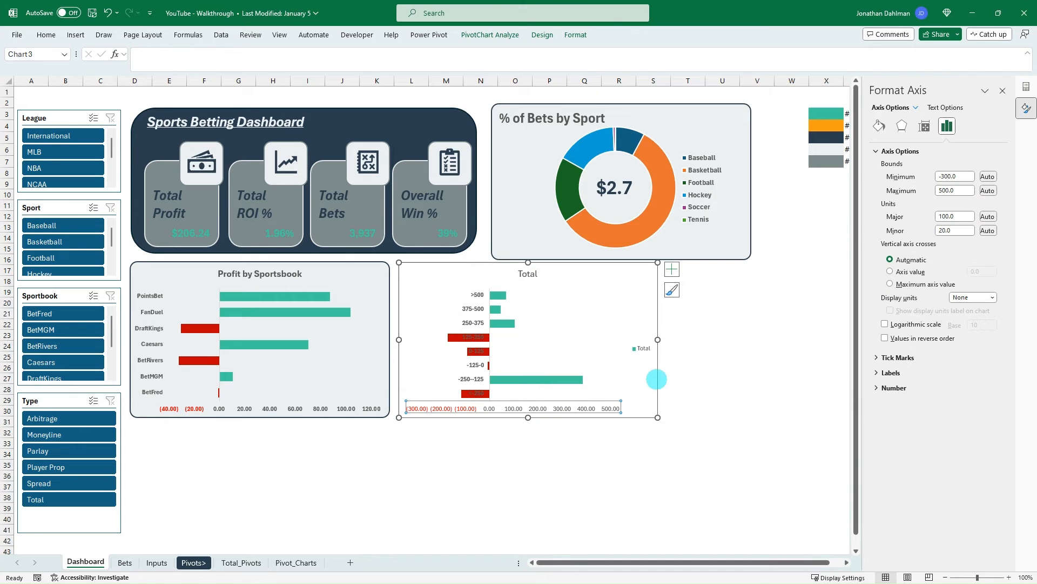
- Delete the legend from the odds chart
{"action": "right_click", "coordinate": [645, 349]}
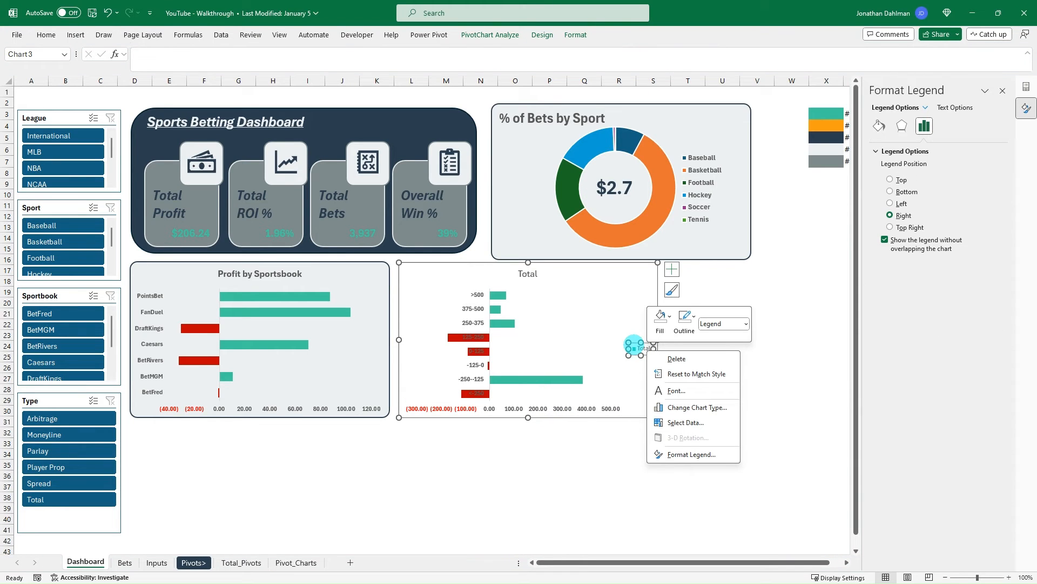
{"action": "left_click", "coordinate": [633, 341]}
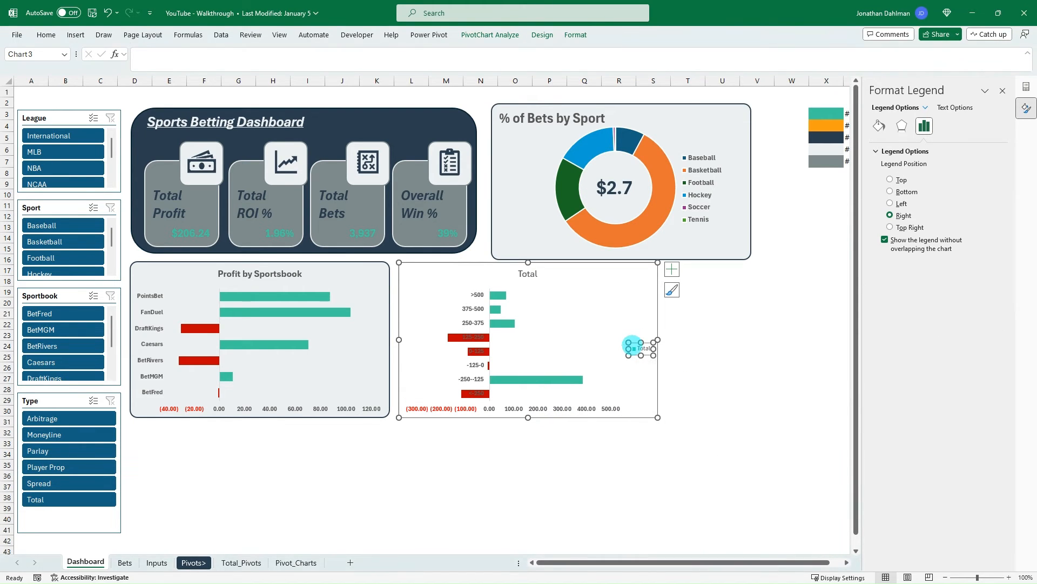
{"action": "key", "text": "Delete"}
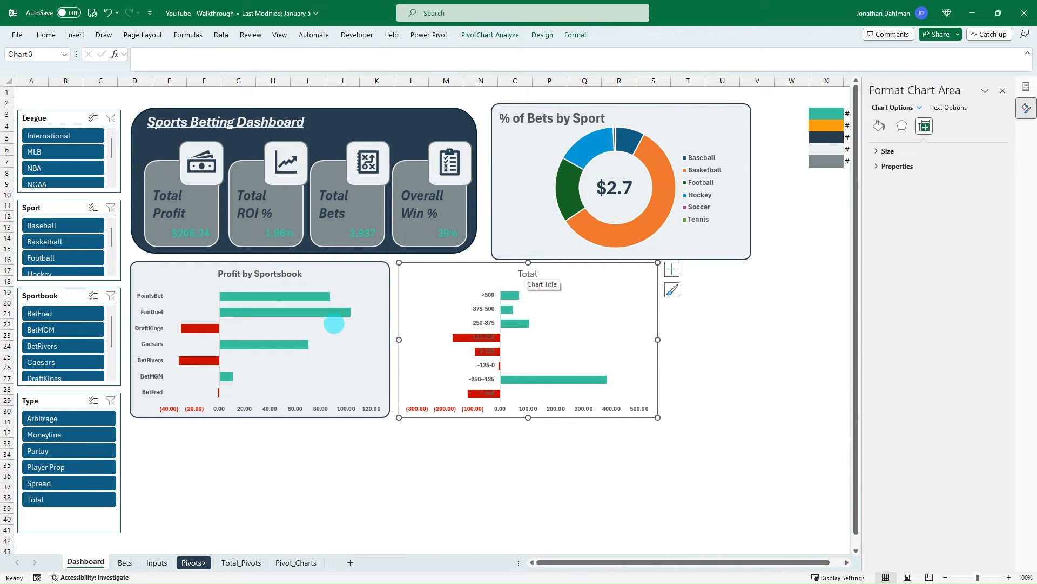
- Rename the odds chart's title as Profit by Odds
{"action": "left_click", "coordinate": [529, 273]}
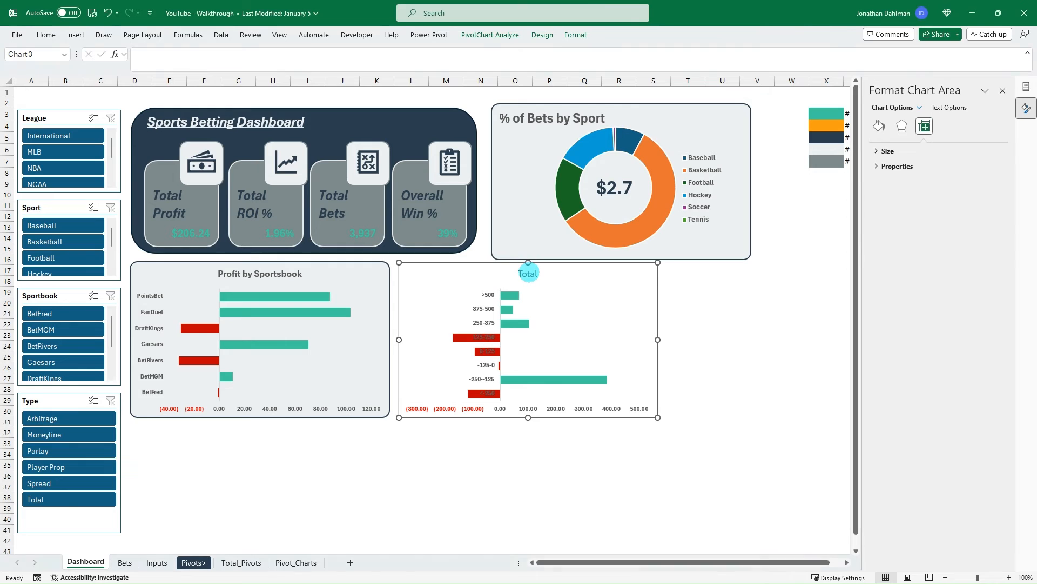
{"action": "left_click", "coordinate": [527, 273]}
{"action": "double_click", "coordinate": [528, 274]}
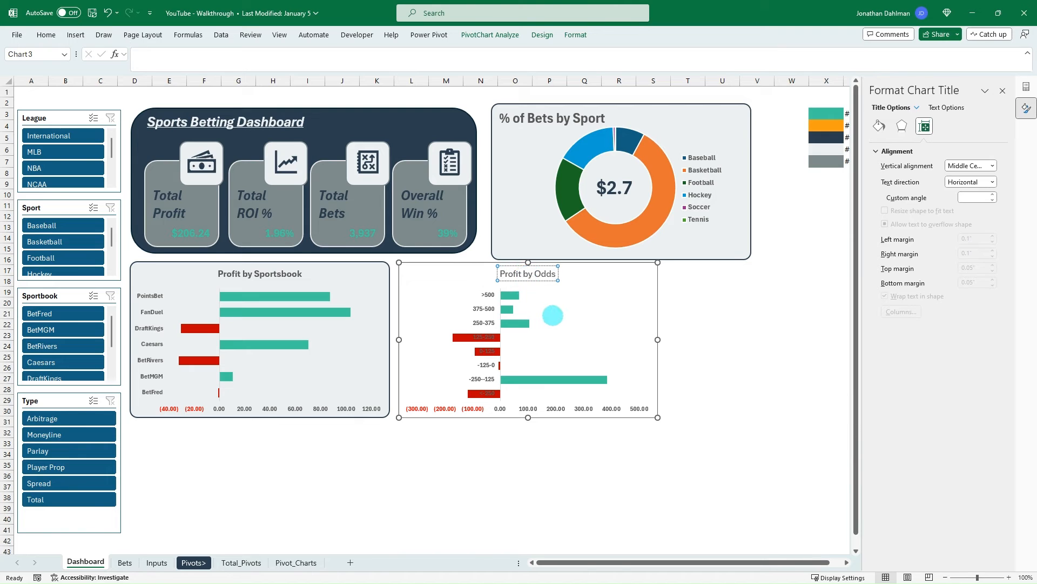
{"action": "left_click", "coordinate": [561, 319]}
- Set the label position of the Profit by Odds chart's odds range axis to Low
{"action": "left_click", "coordinate": [485, 324]}
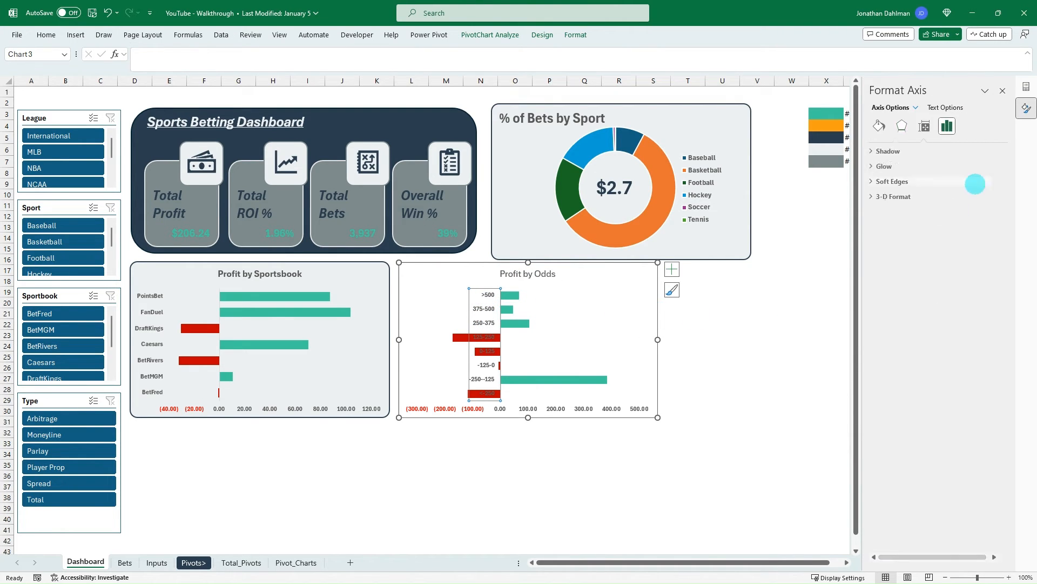
{"action": "left_click", "coordinate": [952, 122]}
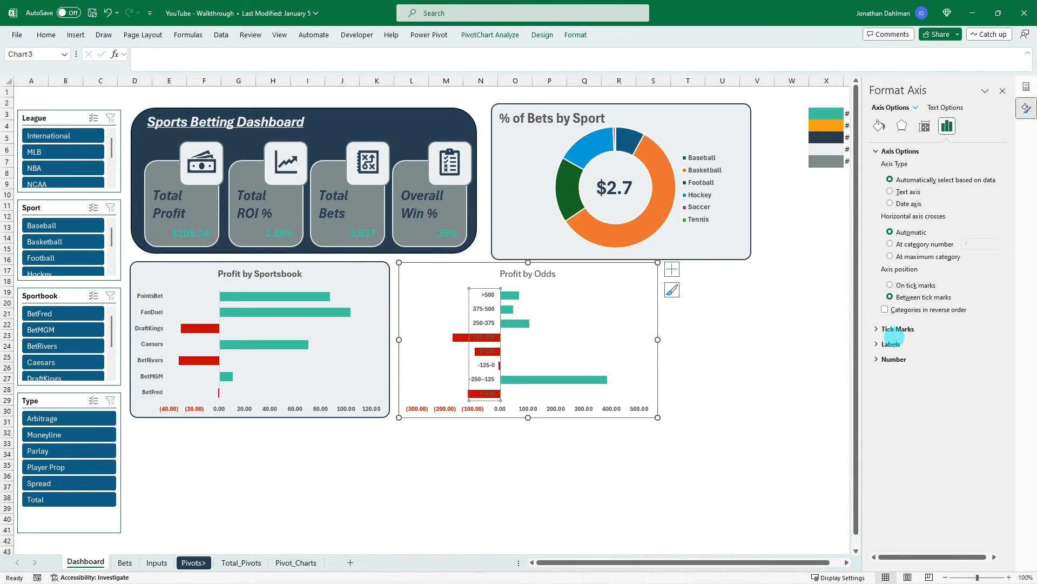
{"action": "left_click", "coordinate": [876, 359]}
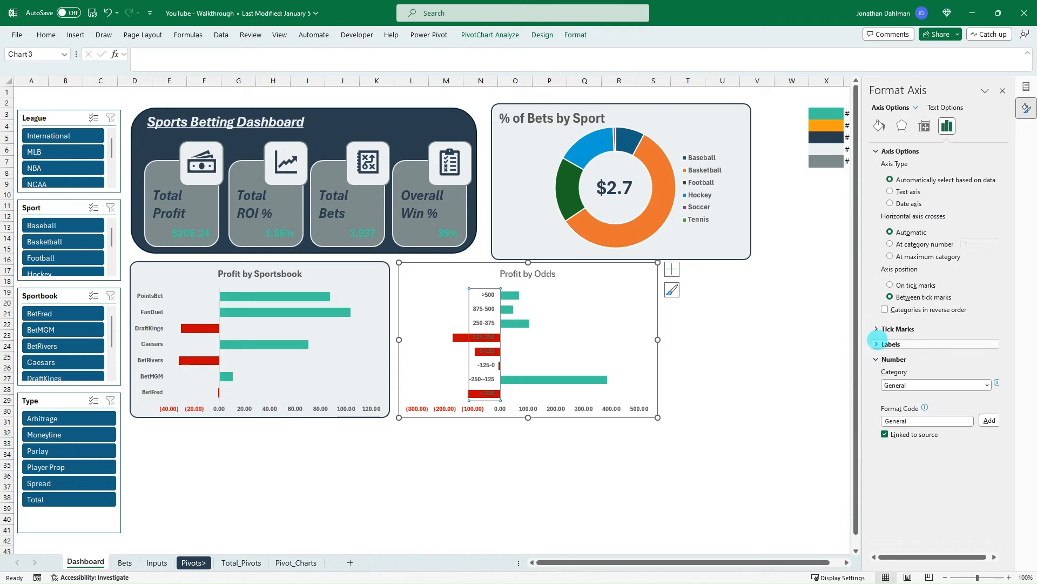
{"action": "left_click", "coordinate": [877, 344]}
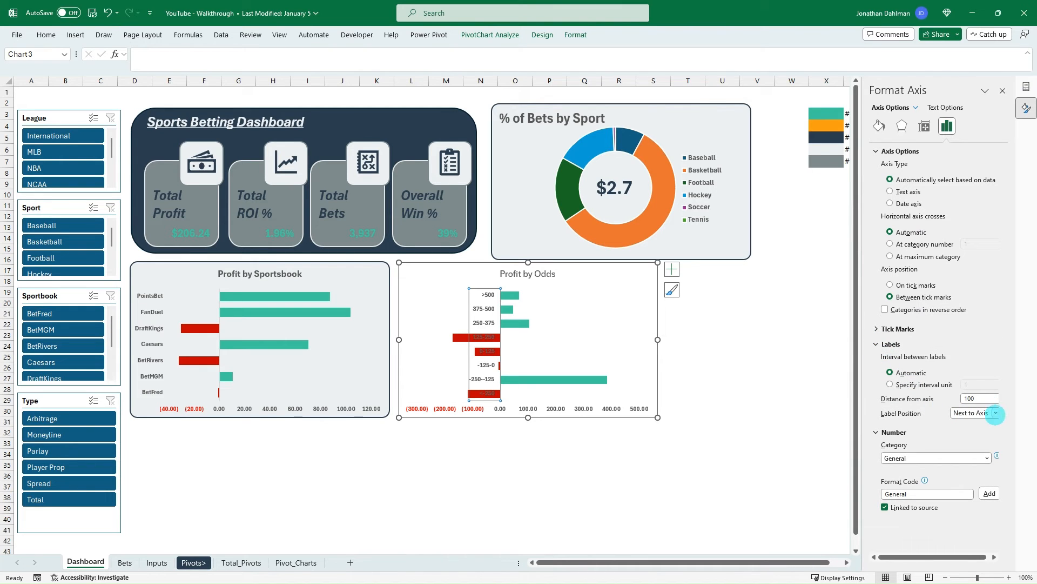
{"action": "left_click", "coordinate": [996, 414]}
{"action": "left_click", "coordinate": [968, 437]}
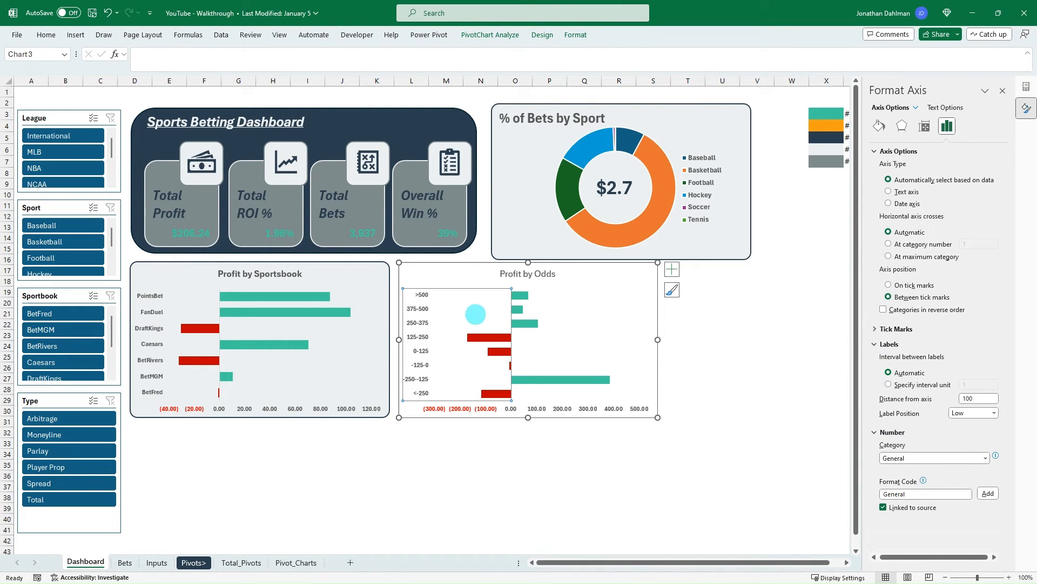
{"action": "left_click", "coordinate": [471, 316]}
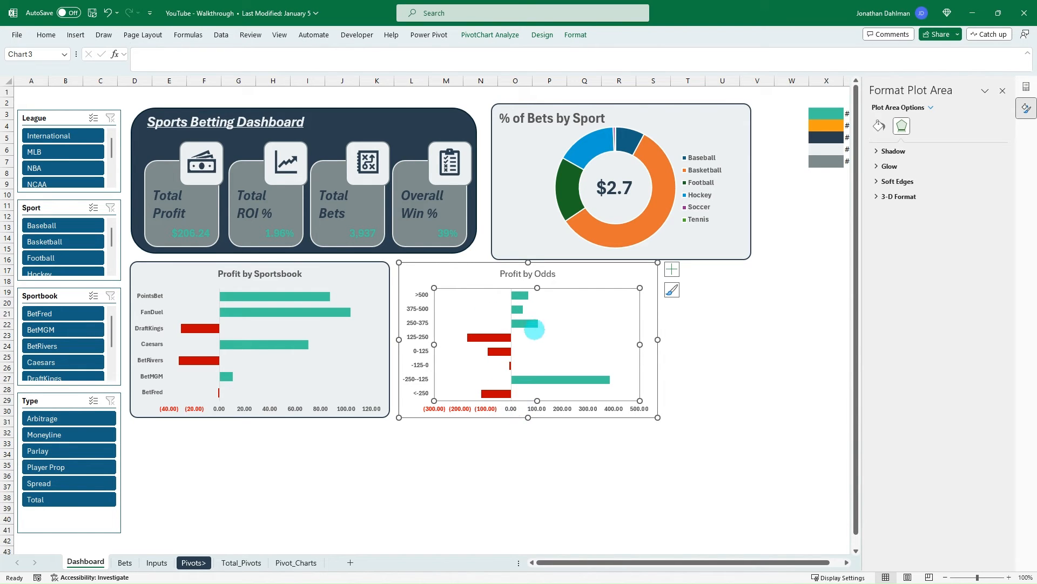
- Give the Profit by Odds chart area a solid light gray fill and a 1.5 pt dark navy border with rounded corners
{"action": "left_click", "coordinate": [466, 265]}
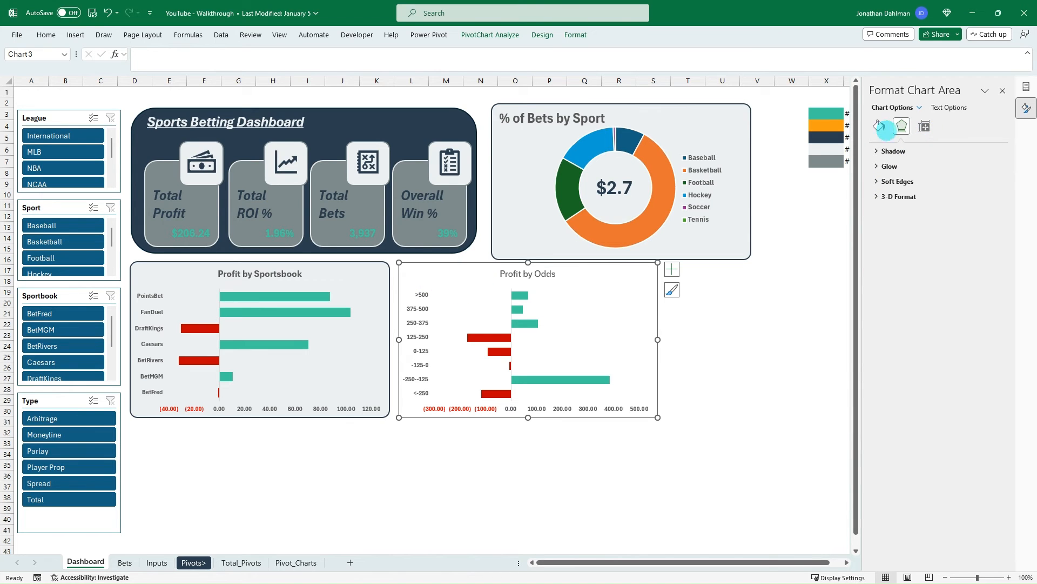
{"action": "left_click", "coordinate": [878, 127]}
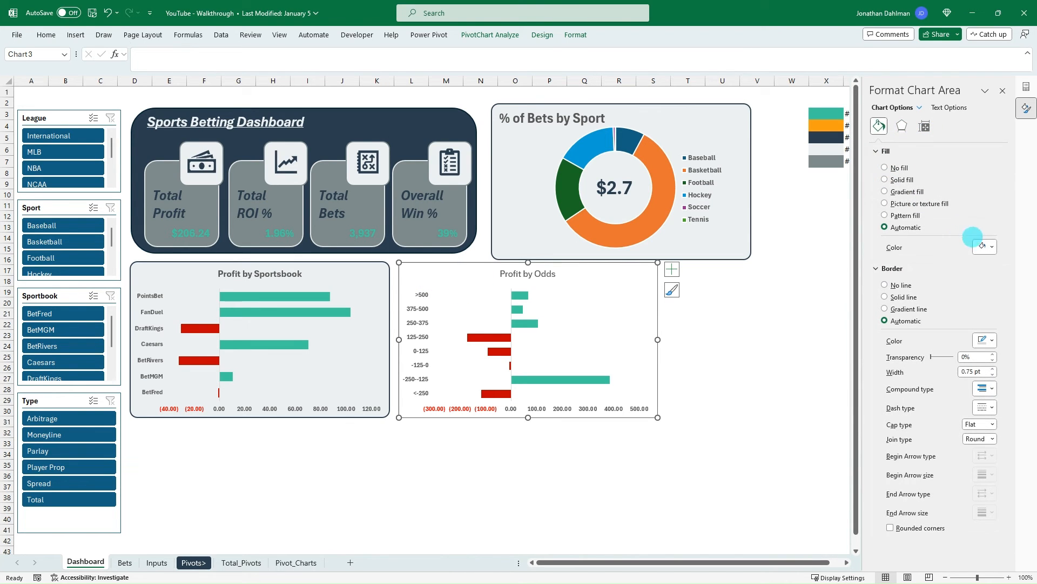
{"action": "left_click", "coordinate": [885, 180]}
{"action": "left_click", "coordinate": [984, 247]}
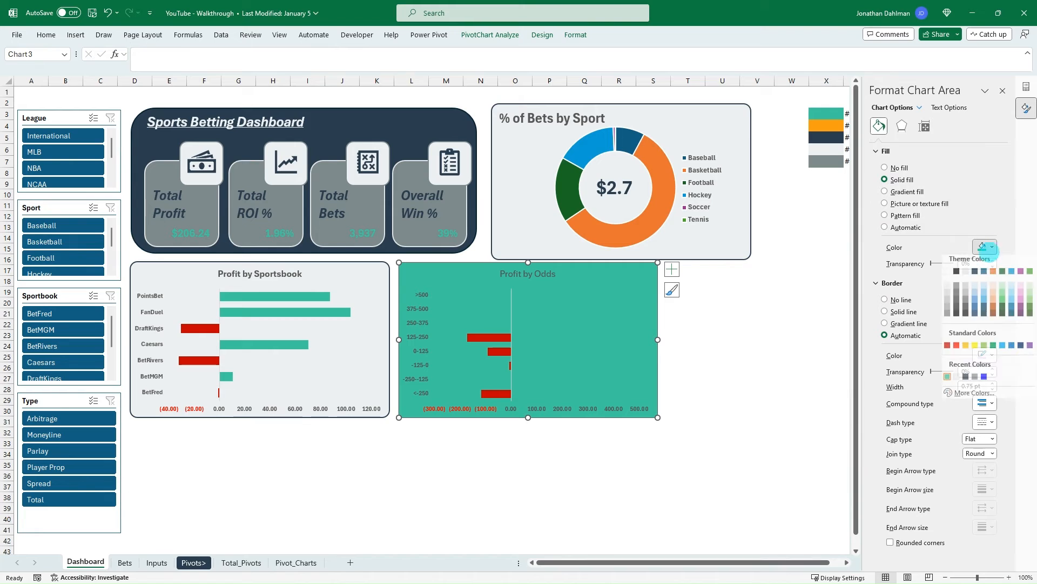
{"action": "left_click", "coordinate": [956, 381]}
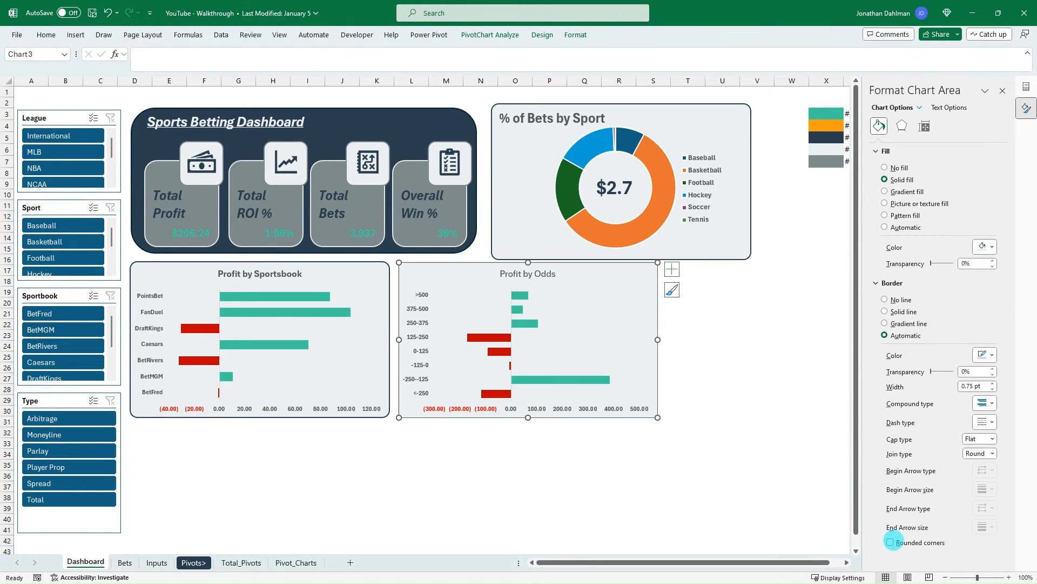
{"action": "left_click", "coordinate": [890, 542]}
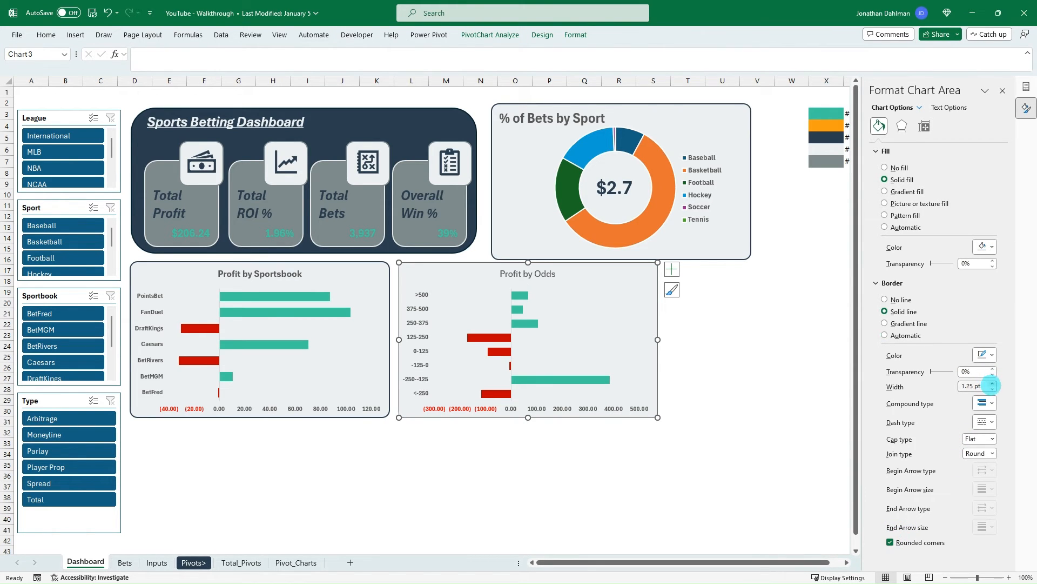
{"action": "left_click", "coordinate": [984, 354]}
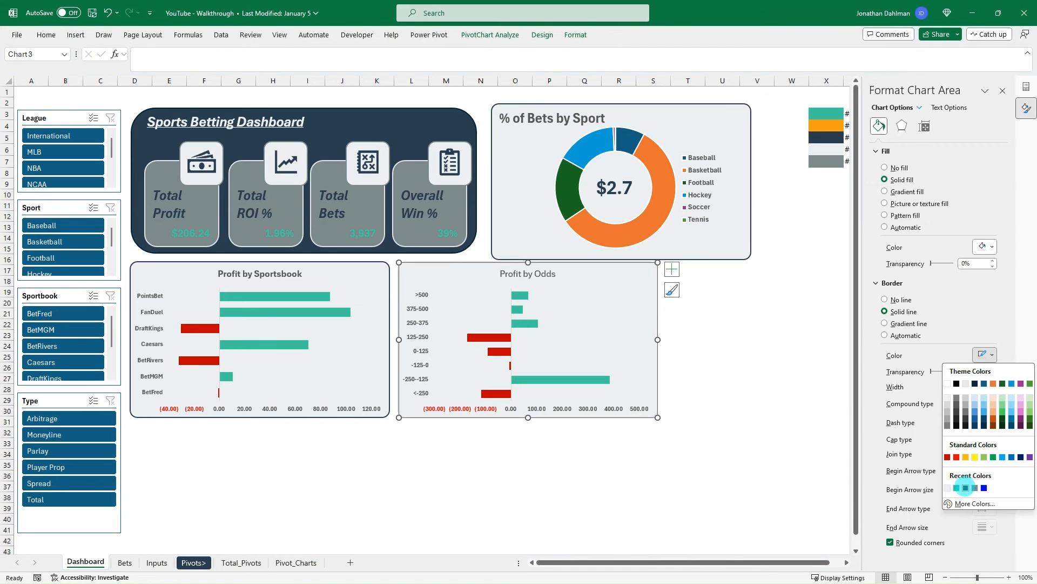
{"action": "left_click", "coordinate": [965, 487]}
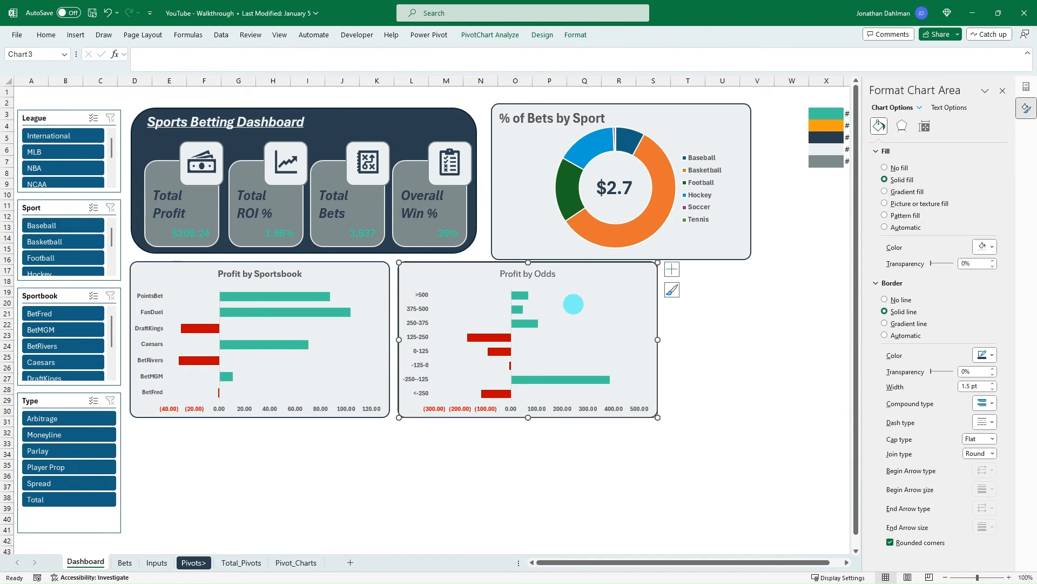
- Make the title of the Profit by Odds chart bold
{"action": "left_click", "coordinate": [530, 271]}
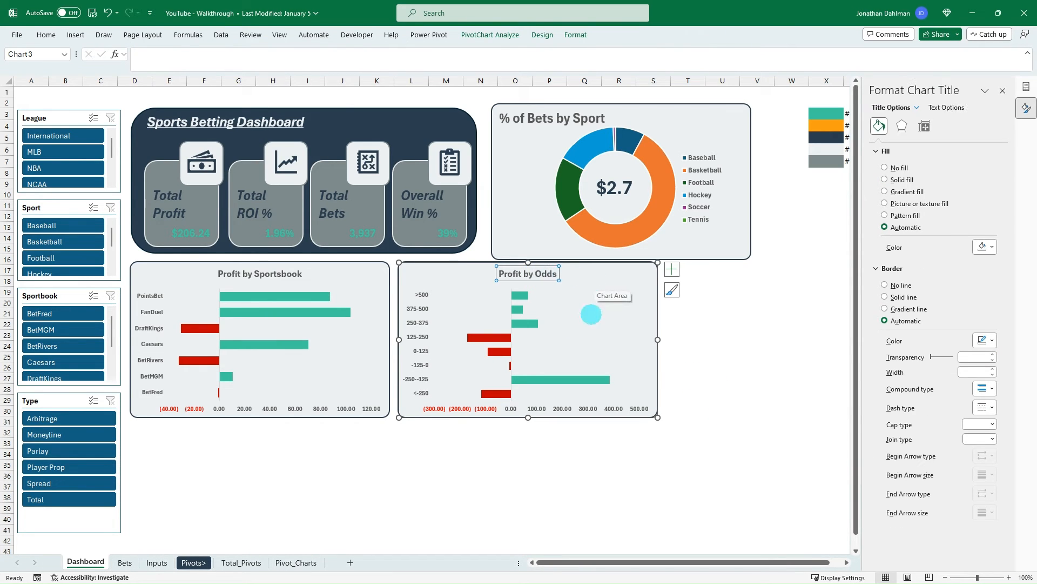
{"action": "left_click", "coordinate": [597, 322]}
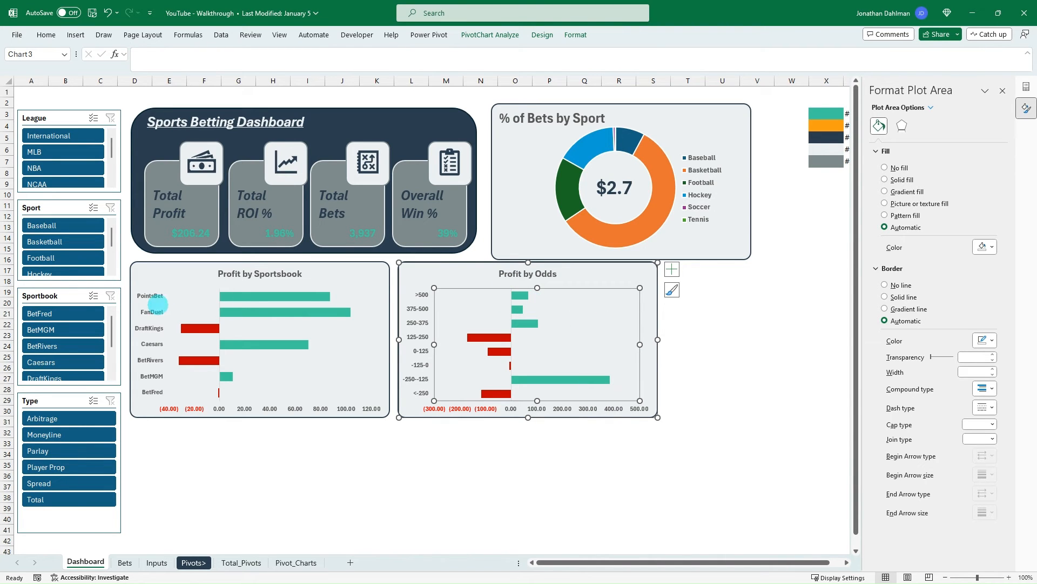
- Add bold data labels at the outside end of the bars in the Profit by Sportsbook chart
{"action": "left_click", "coordinate": [297, 296]}
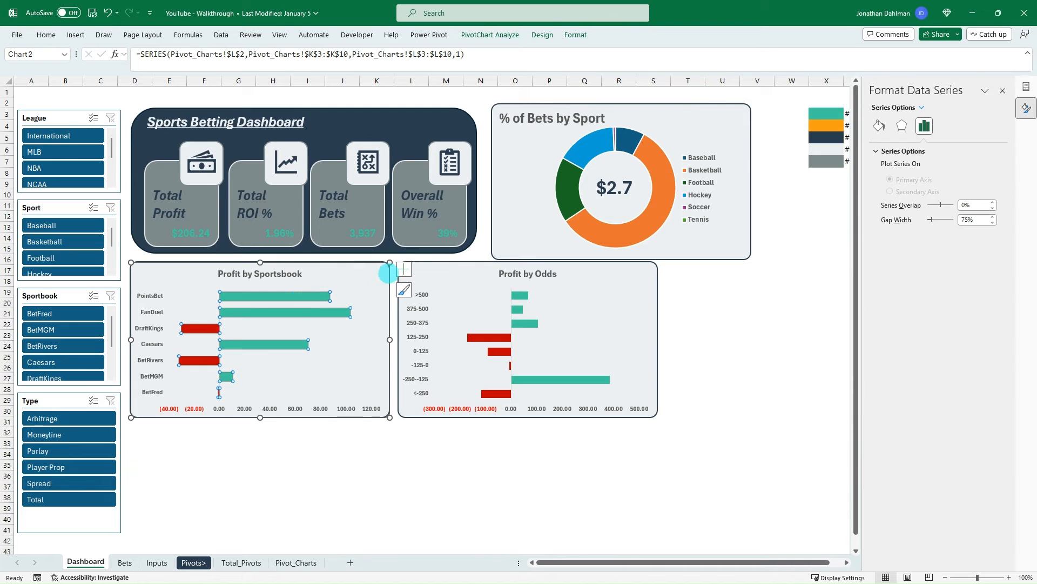
{"action": "left_click", "coordinate": [404, 269]}
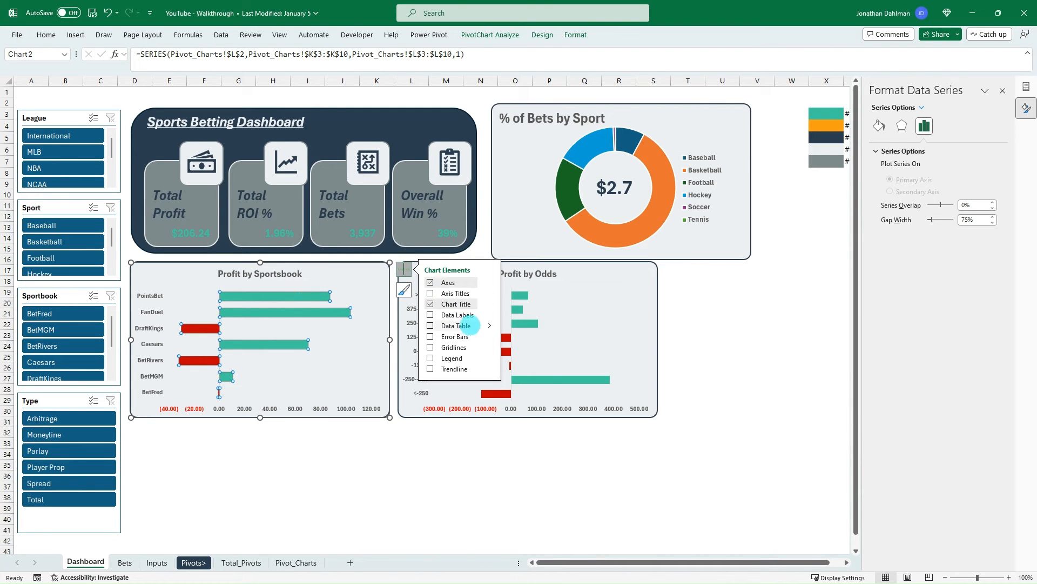
{"action": "left_click", "coordinate": [489, 314]}
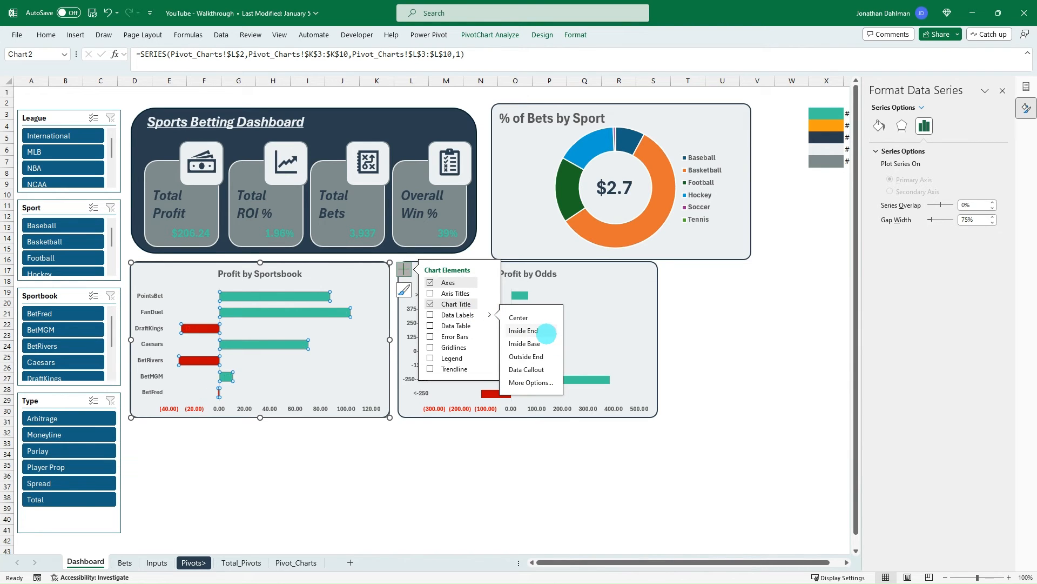
{"action": "left_click", "coordinate": [539, 331]}
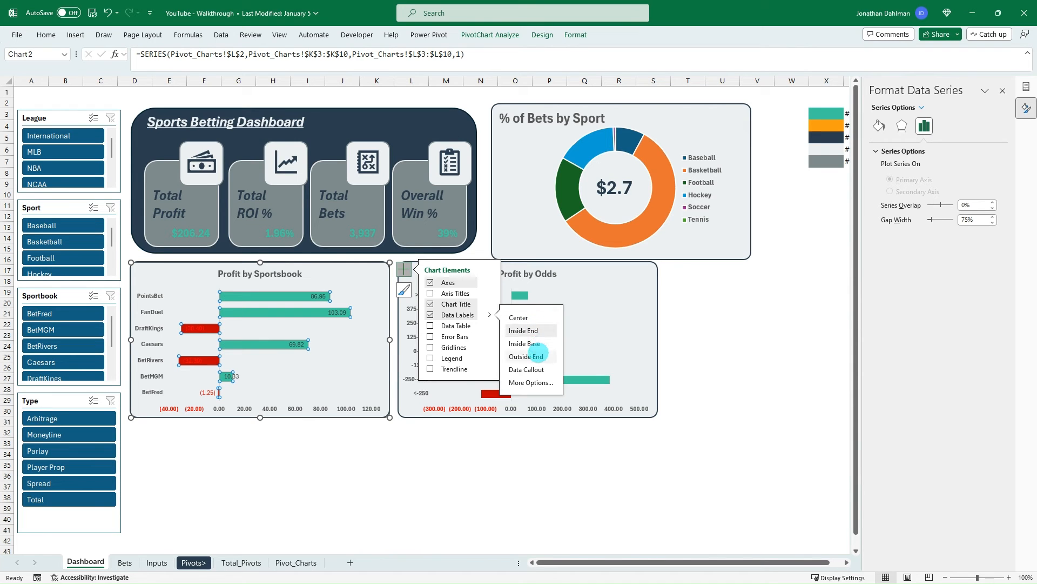
{"action": "left_click", "coordinate": [535, 356]}
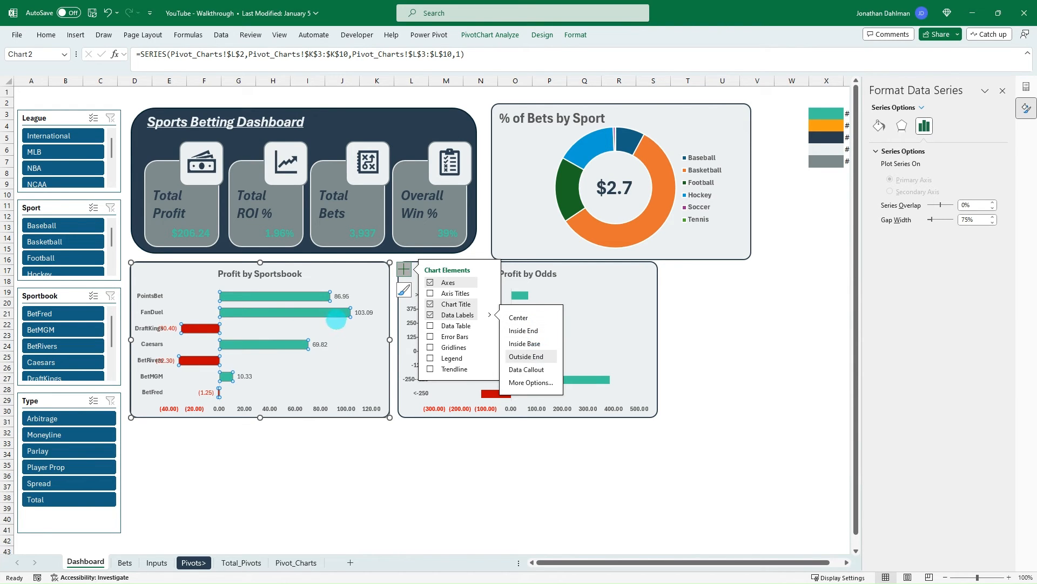
{"action": "left_click", "coordinate": [367, 313]}
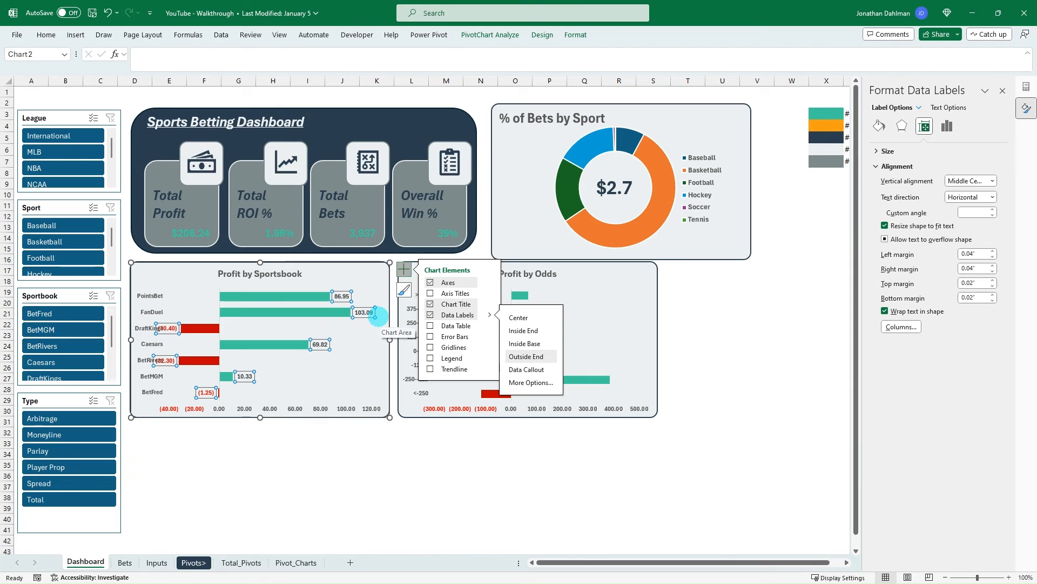
{"action": "left_click", "coordinate": [287, 453]}
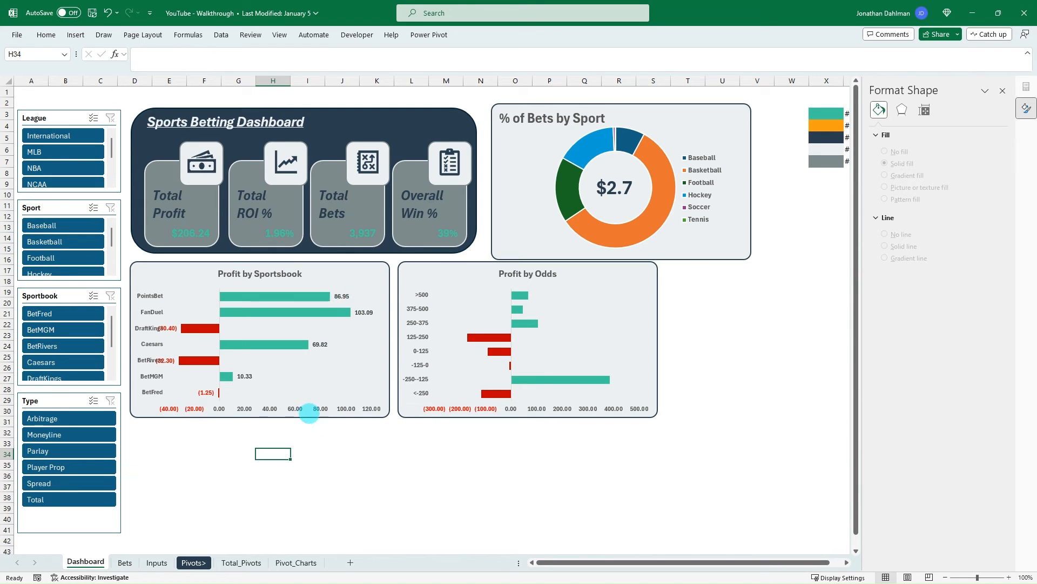
- Delete the horizontal profit axis from both the Profit by Sportsbook and Profit by Odds charts
{"action": "left_click", "coordinate": [311, 409]}
{"action": "key", "text": "Delete"}
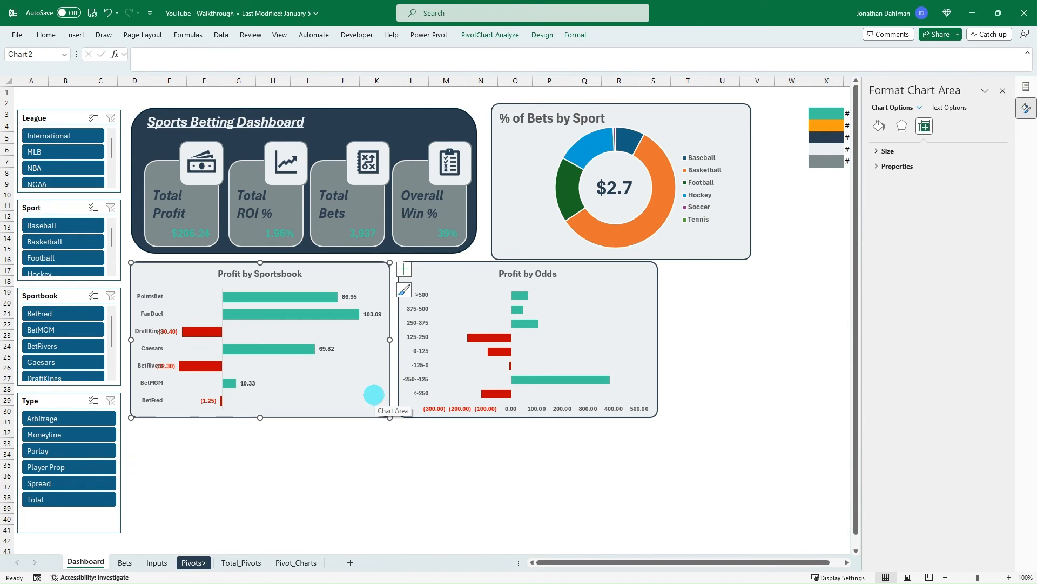
{"action": "left_click", "coordinate": [527, 399]}
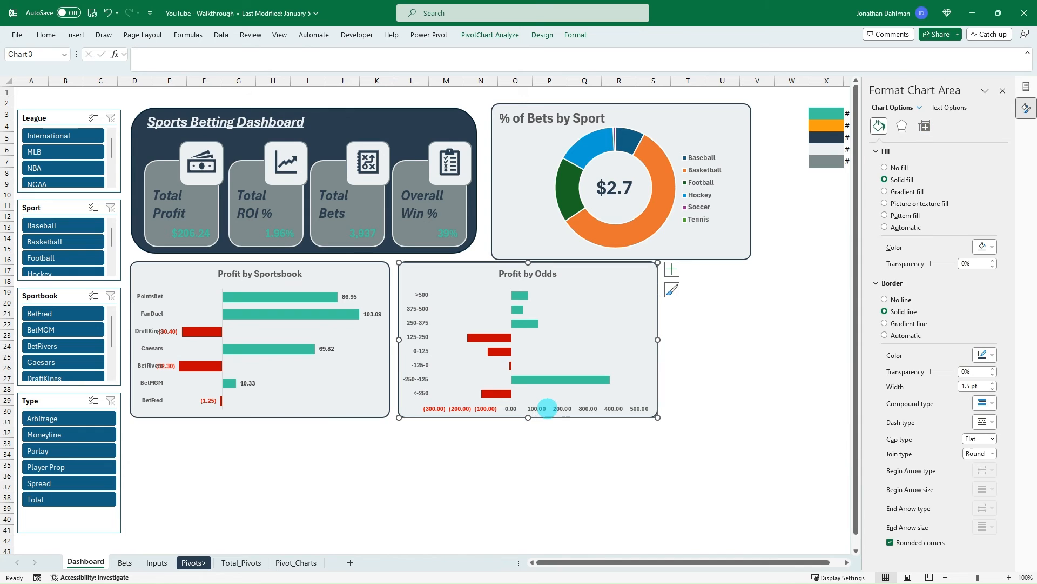
{"action": "left_click", "coordinate": [561, 409]}
{"action": "key", "text": "Delete"}
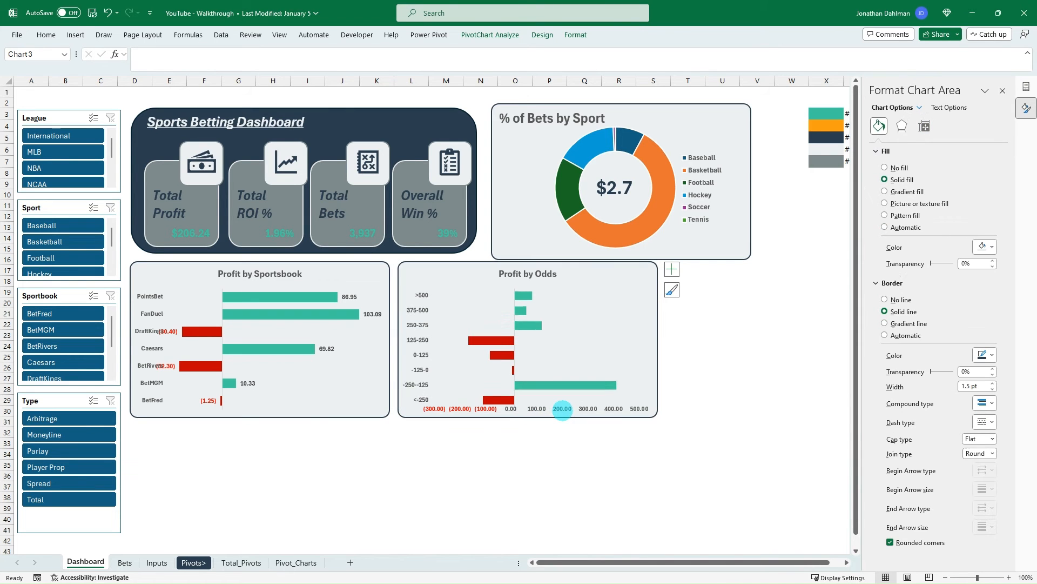
- Add bold data labels at the outside end of the bars in the Profit by Odds chart
{"action": "left_click", "coordinate": [521, 292]}
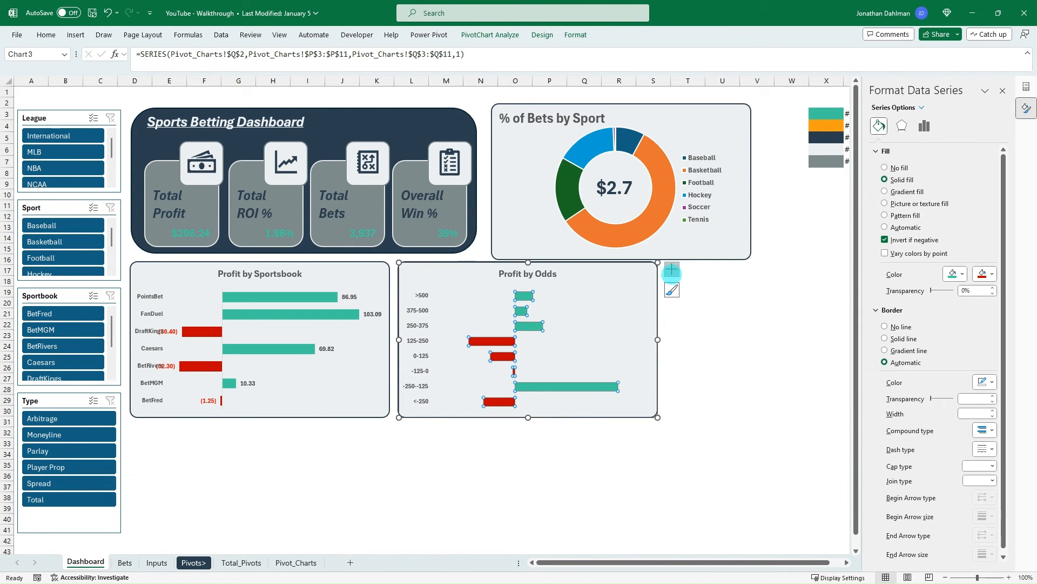
{"action": "left_click", "coordinate": [671, 269]}
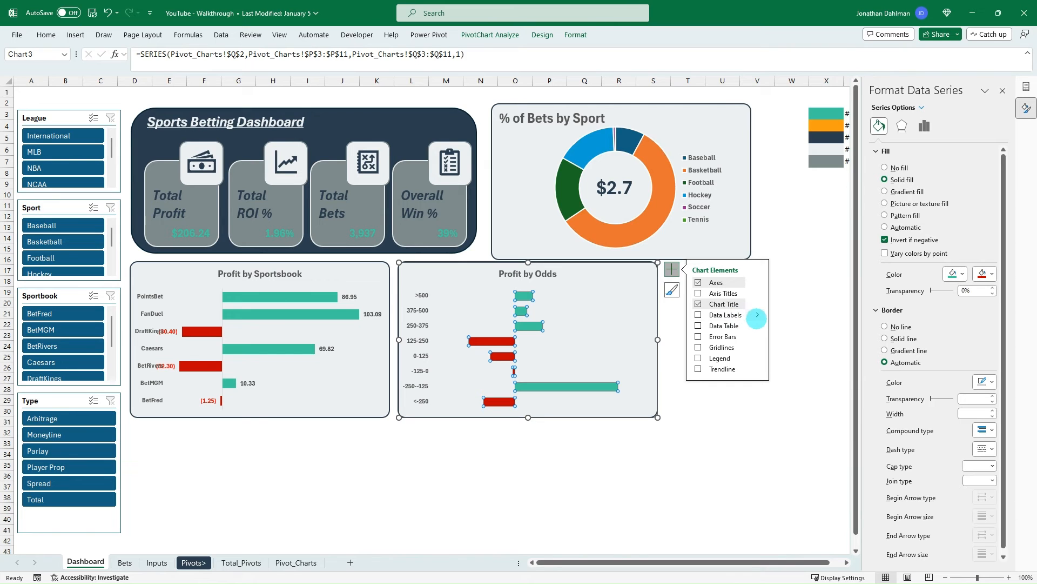
{"action": "left_click", "coordinate": [758, 314]}
{"action": "left_click", "coordinate": [807, 356]}
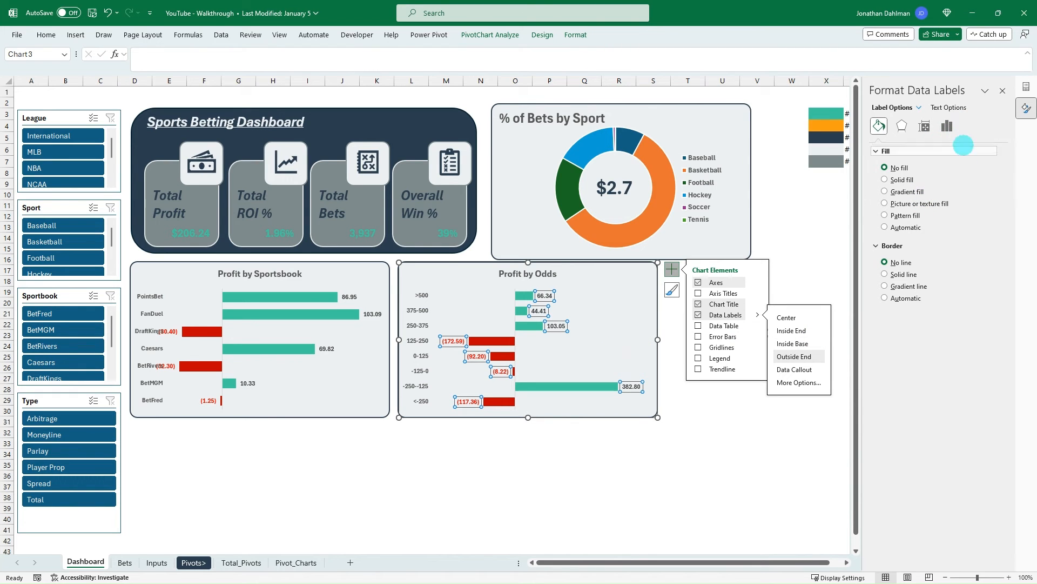
{"action": "left_click", "coordinate": [950, 107]}
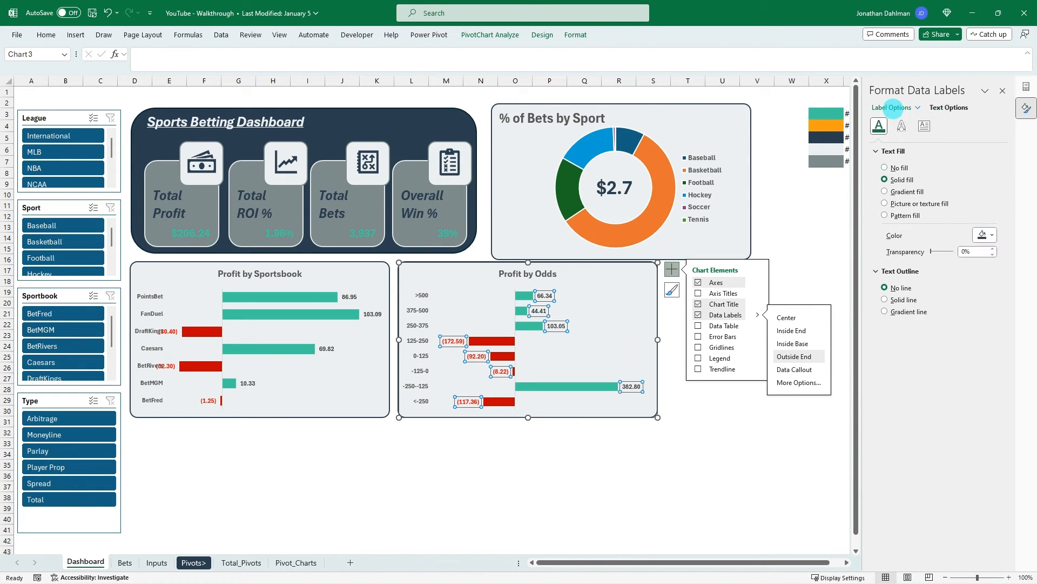
{"action": "left_click", "coordinate": [515, 496]}
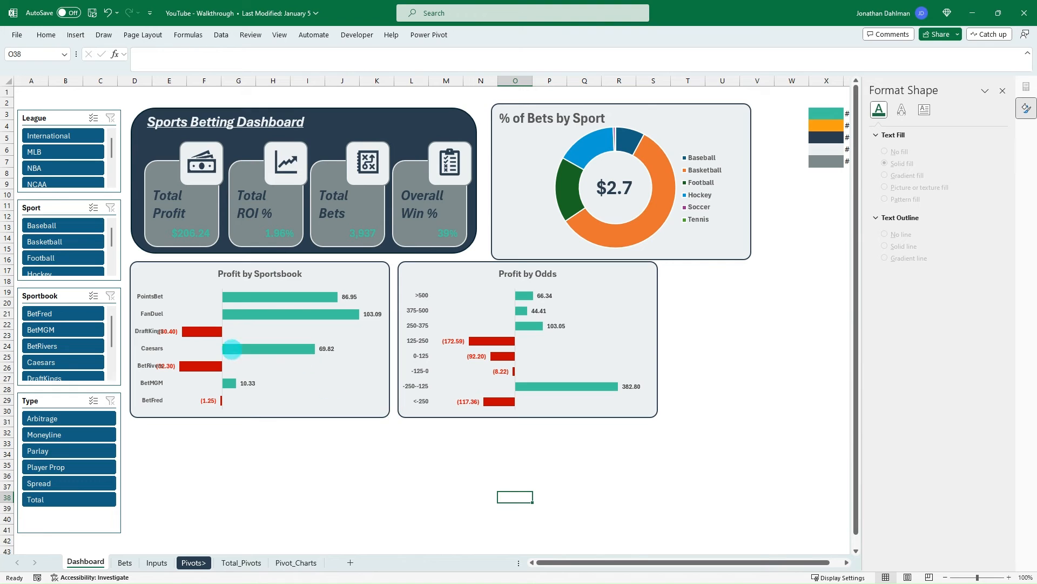
{"action": "left_click", "coordinate": [187, 331]}
{"action": "left_click", "coordinate": [595, 453]}
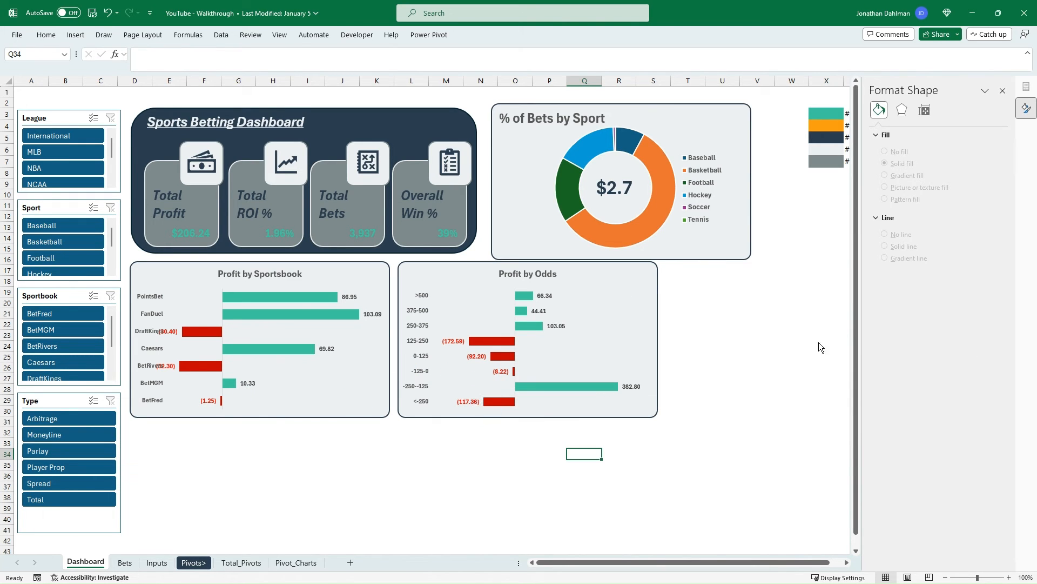
- Switch to the finished Sports Betting Tracker Dashboard workbook and maximize its window to review the full dashboard layout
{"action": "left_click_drag", "start_coordinate": [378, 0], "coordinate": [509, 59]}
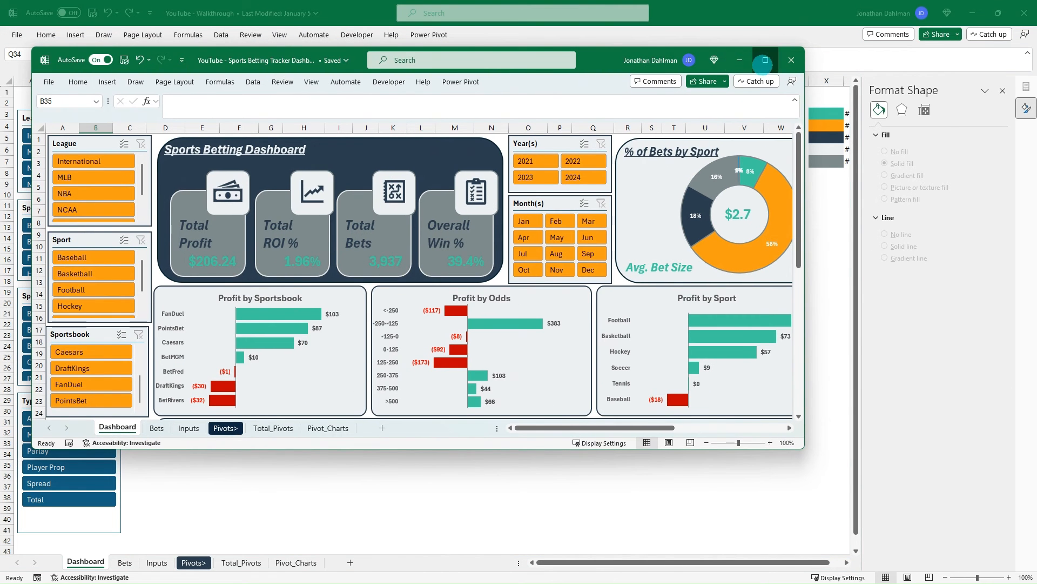
{"action": "left_click", "coordinate": [765, 60]}
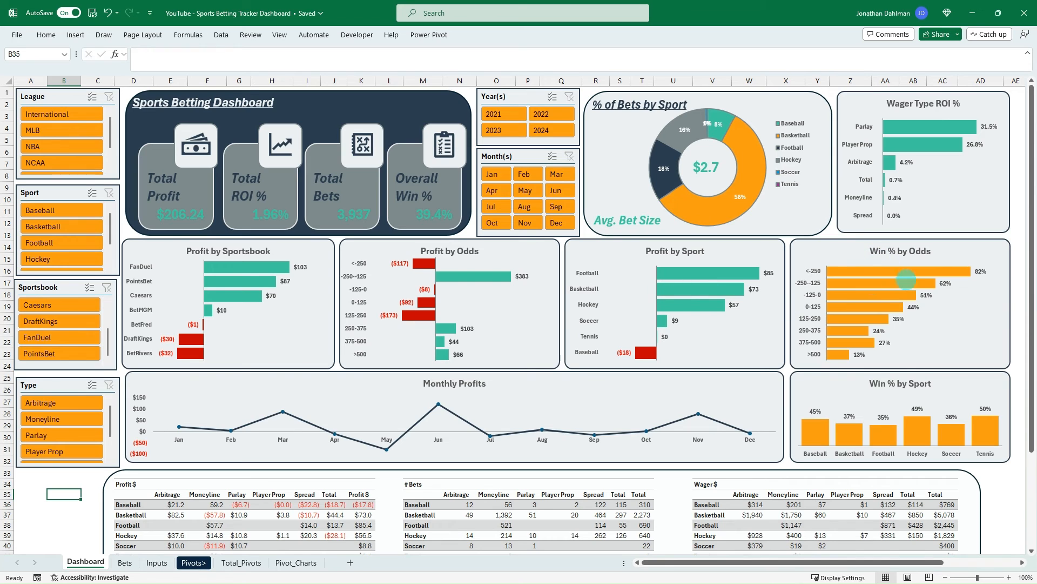
- On the Pivot_Charts sheet, copy the PivotTable of net profit by odds range and paste it at cell U2
{"action": "mouse_move", "coordinate": [878, 317]}
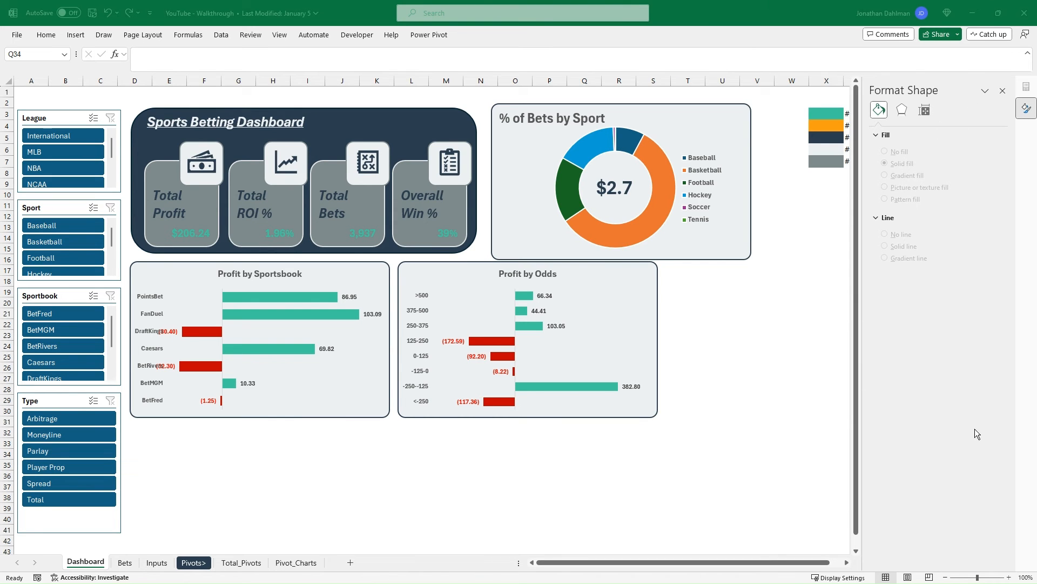
{"action": "left_click", "coordinate": [296, 562]}
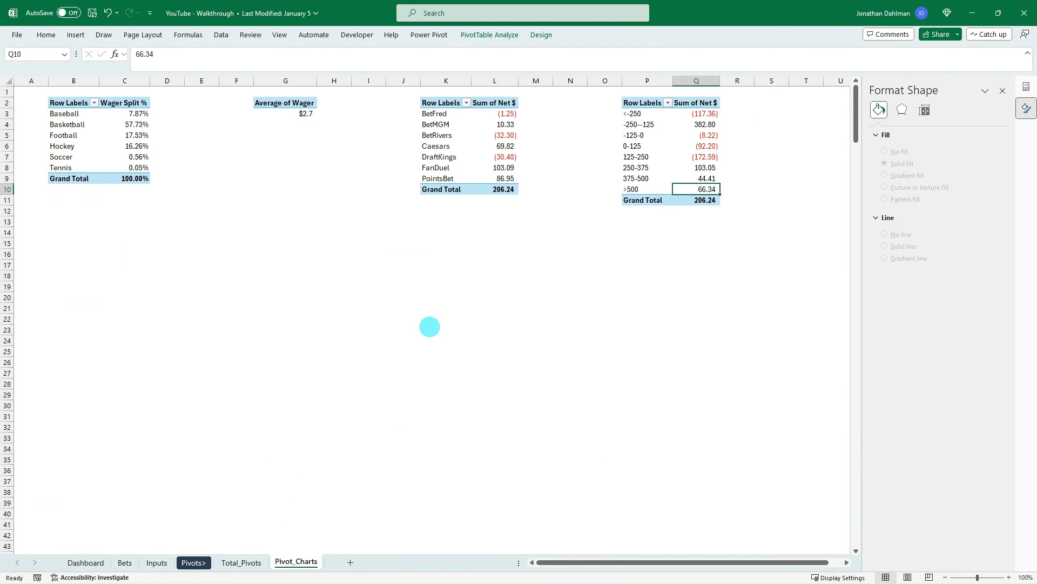
{"action": "left_click", "coordinate": [557, 340]}
{"action": "left_click", "coordinate": [846, 562]}
{"action": "left_click", "coordinate": [846, 561]}
{"action": "left_click", "coordinate": [846, 561]}
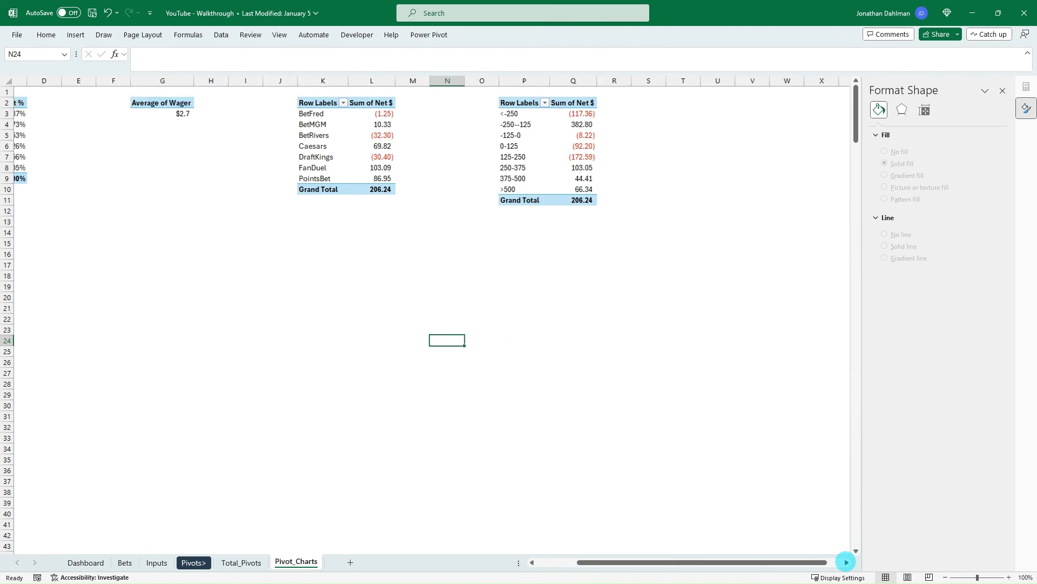
{"action": "left_click", "coordinate": [846, 562]}
{"action": "left_click", "coordinate": [846, 562]}
{"action": "left_click", "coordinate": [846, 562]}
{"action": "left_click", "coordinate": [846, 562]}
{"action": "left_click", "coordinate": [846, 562]}
{"action": "left_click_drag", "start_coordinate": [311, 108], "coordinate": [359, 201]}
{"action": "key", "text": "ctrl+c"}
{"action": "left_click", "coordinate": [502, 105]}
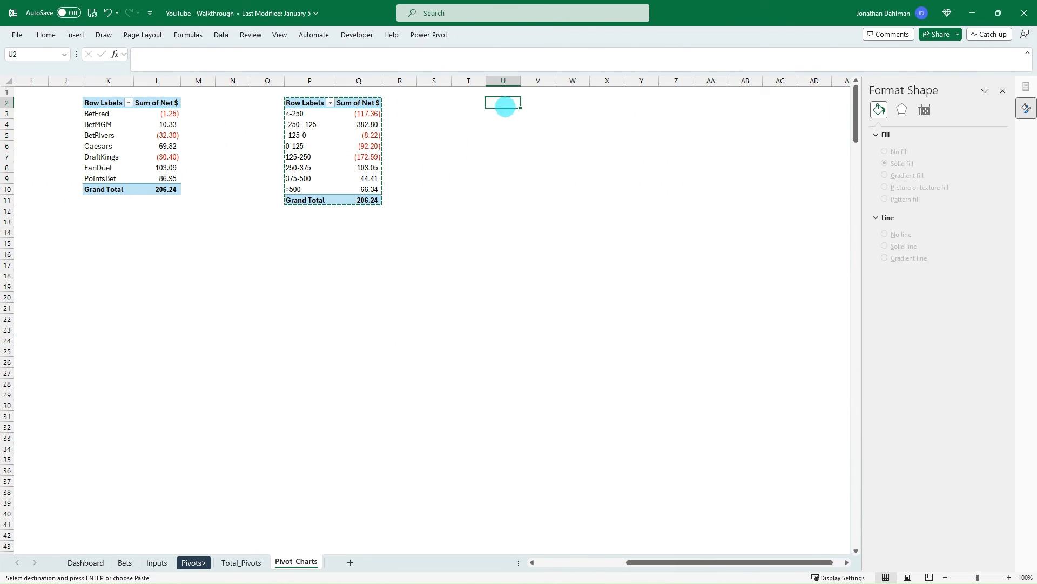
{"action": "key", "text": "ctrl+v"}
- Replace the Odds row field of the copied PivotTable with the Date field
{"action": "key", "text": "Down"}
{"action": "key", "text": "Down"}
{"action": "key", "text": "Down"}
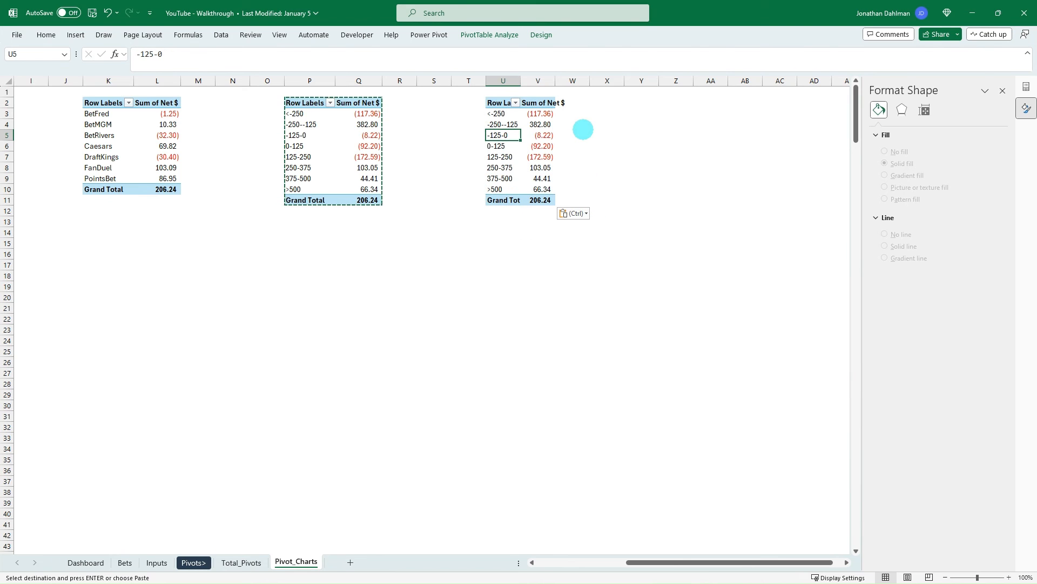
{"action": "left_click", "coordinate": [1026, 87]}
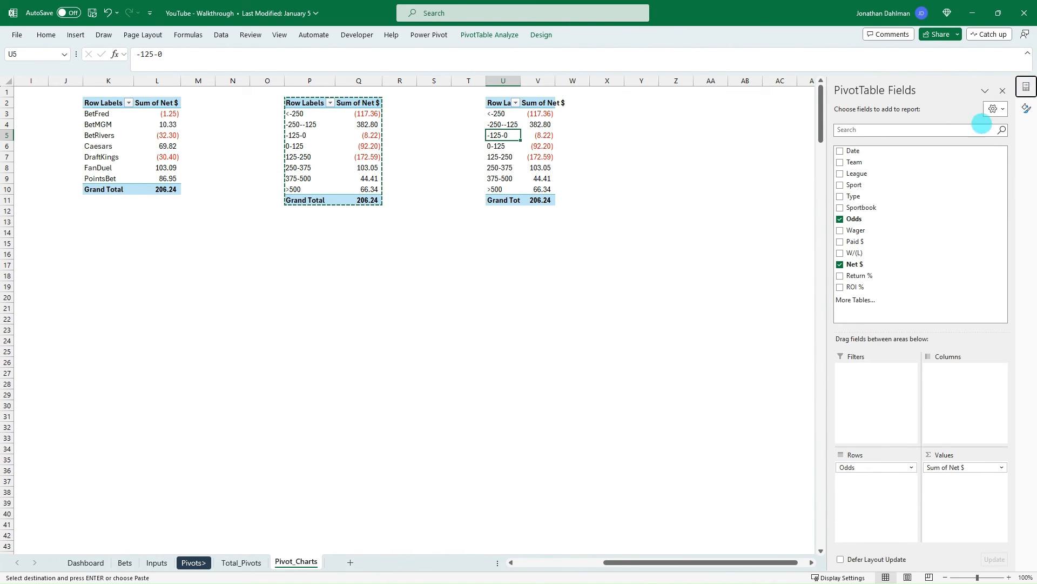
{"action": "left_click_drag", "start_coordinate": [873, 468], "coordinate": [855, 153]}
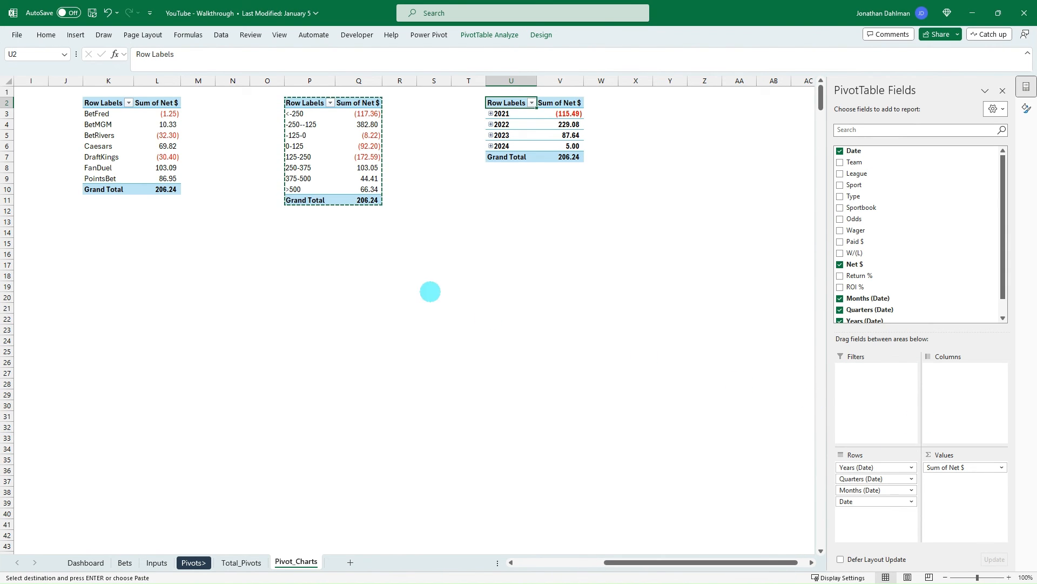
- Remove the Years, Quarters and Date fields from the new PivotTable's rows, keeping only Months (Date)
{"action": "scroll", "coordinate": [929, 276], "scroll_direction": "down", "scroll_amount": 1}
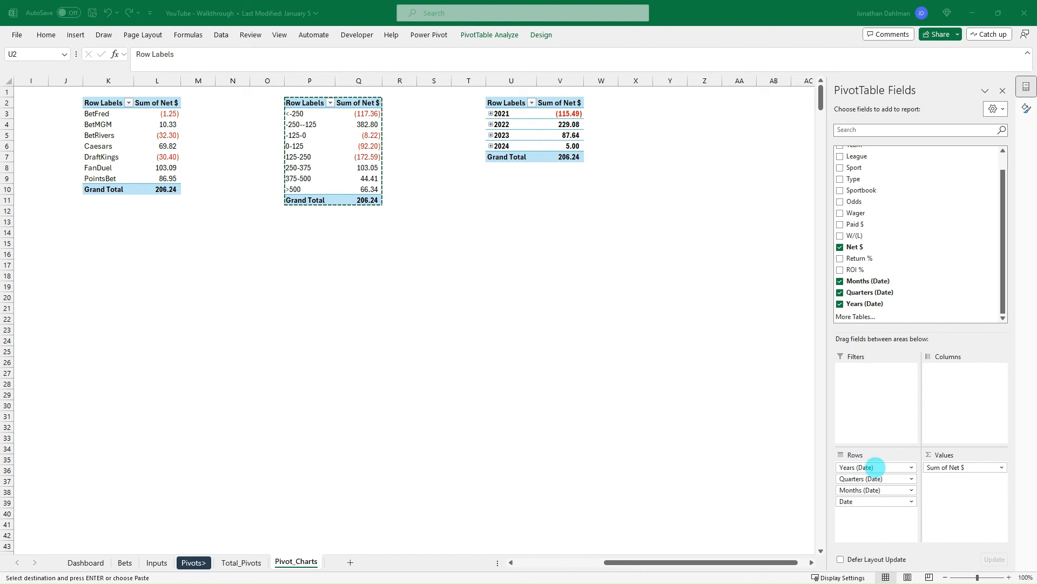
{"action": "left_click_drag", "start_coordinate": [878, 466], "coordinate": [914, 278]}
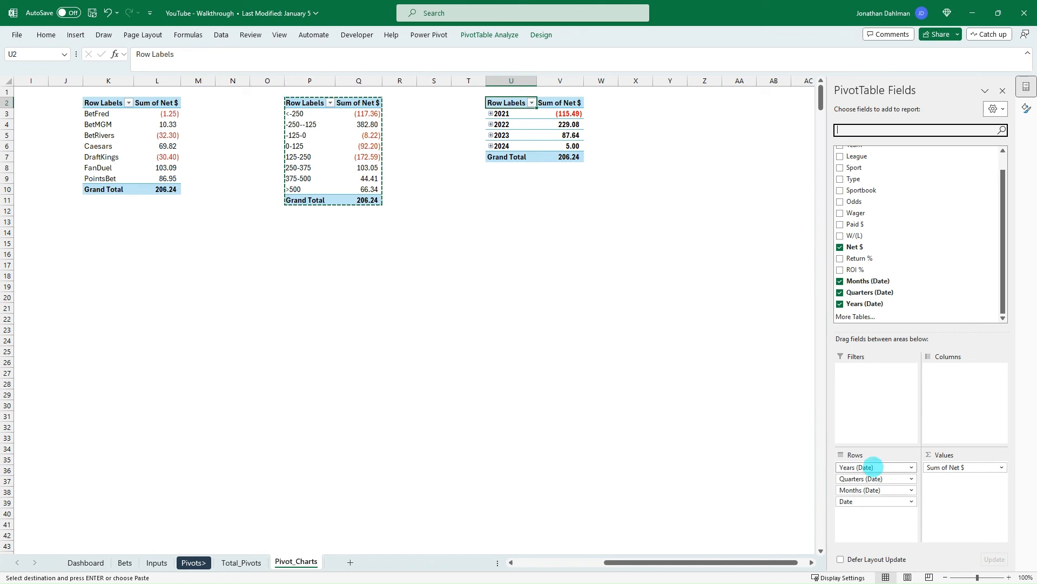
{"action": "left_click_drag", "start_coordinate": [874, 466], "coordinate": [914, 290]}
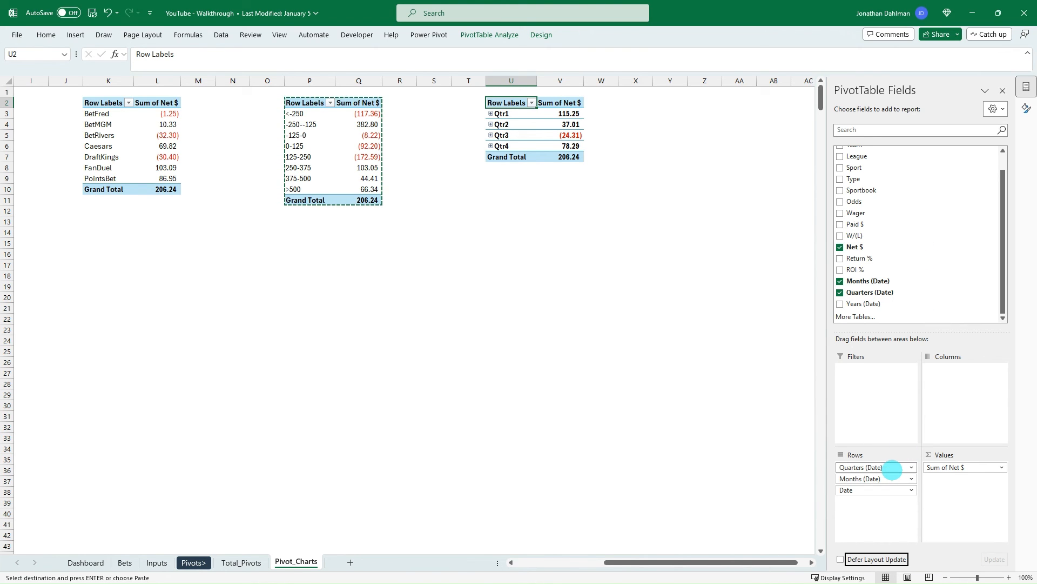
{"action": "left_click_drag", "start_coordinate": [892, 469], "coordinate": [919, 236]}
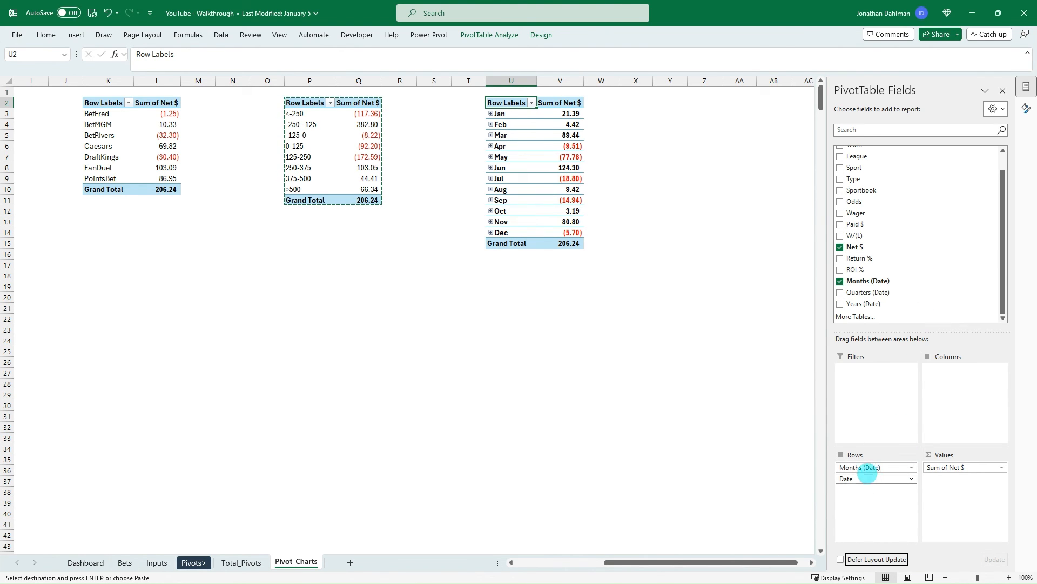
{"action": "left_click_drag", "start_coordinate": [867, 480], "coordinate": [938, 243]}
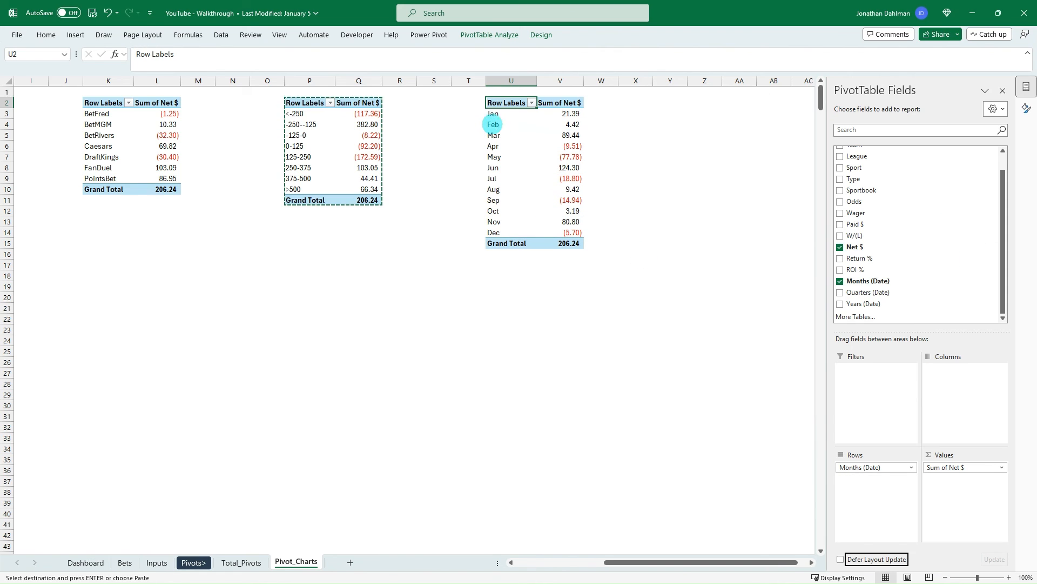
- Insert a Line with Markers PivotChart from the monthly net profit PivotTable
{"action": "left_click", "coordinate": [492, 136]}
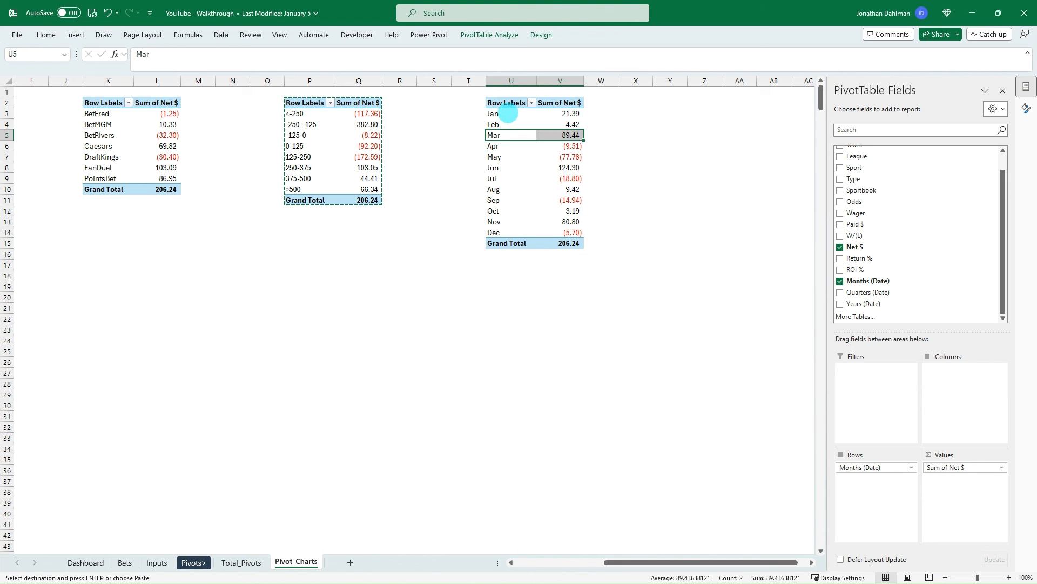
{"action": "left_click_drag", "start_coordinate": [504, 102], "coordinate": [553, 244]}
{"action": "left_click", "coordinate": [525, 161]}
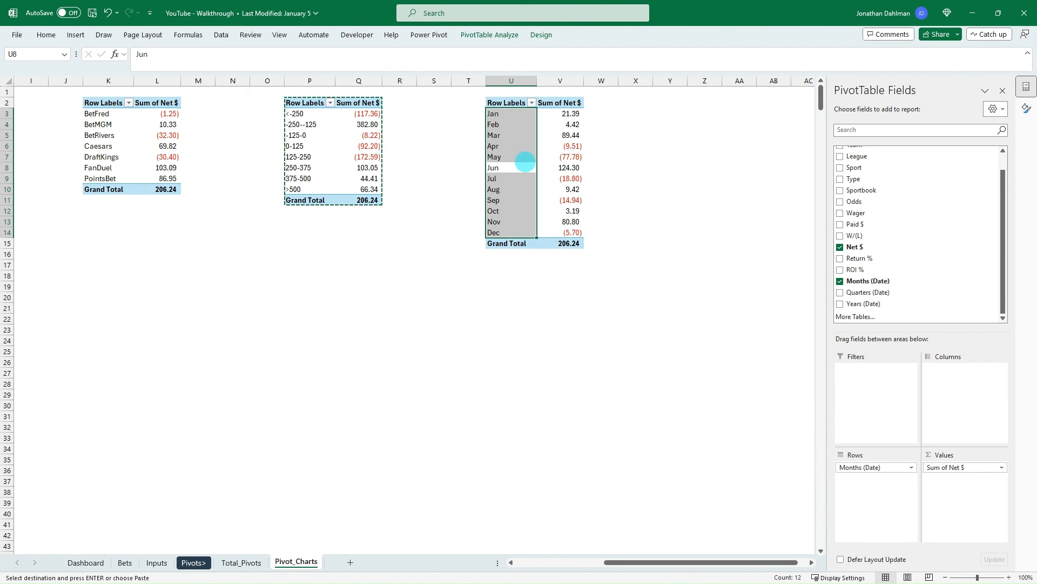
{"action": "left_click", "coordinate": [76, 34]}
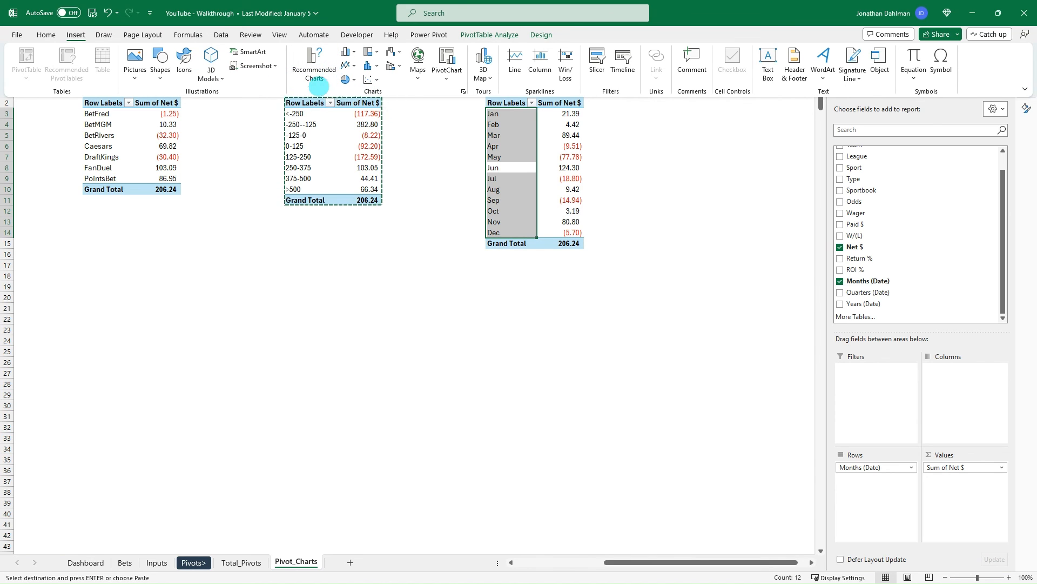
{"action": "left_click", "coordinate": [446, 78]}
{"action": "left_click", "coordinate": [454, 92]}
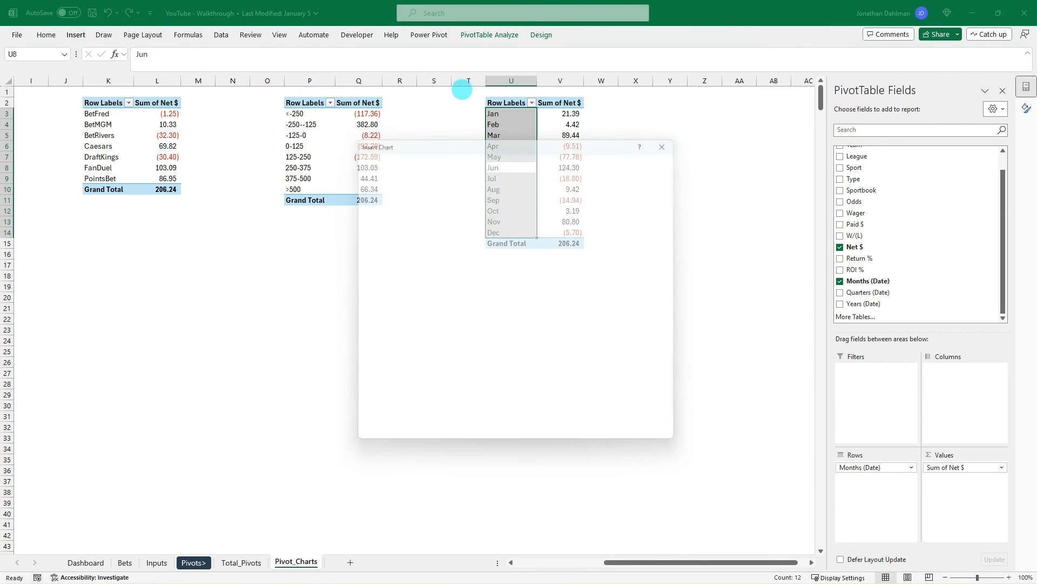
{"action": "left_click", "coordinate": [404, 216]}
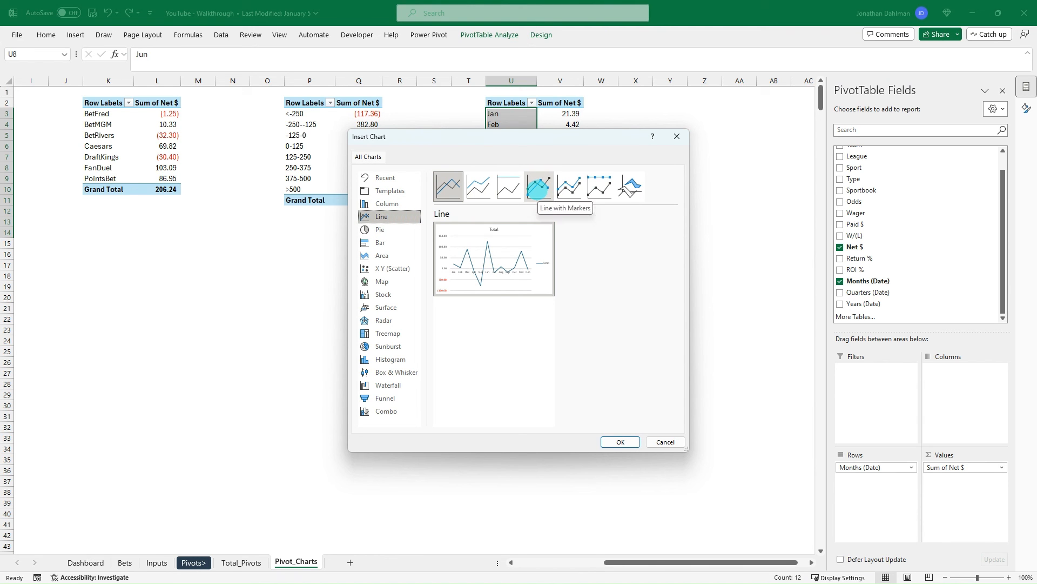
{"action": "left_click", "coordinate": [539, 187]}
{"action": "left_click", "coordinate": [620, 440]}
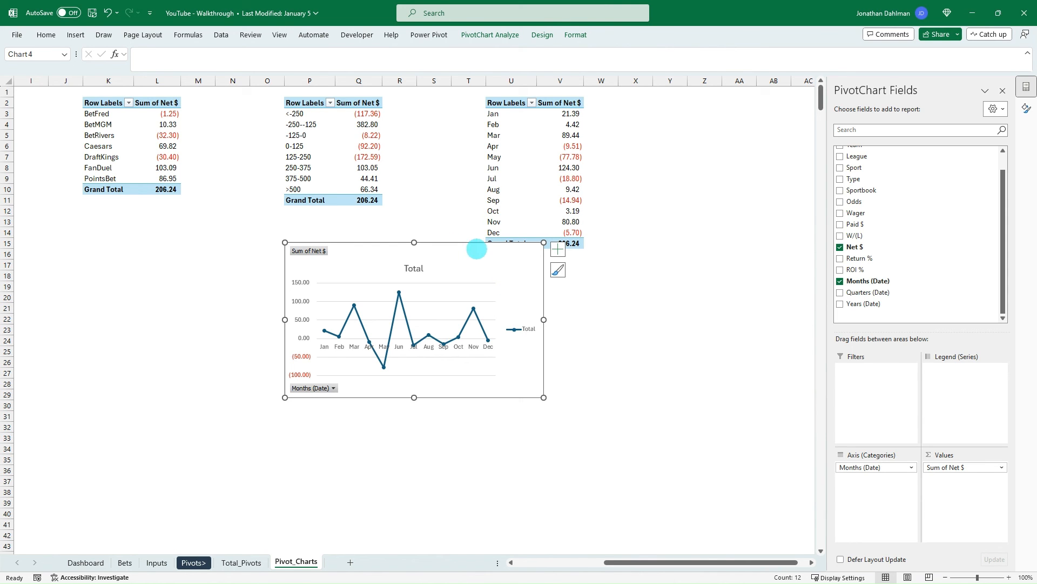
- Move the monthly line chart to the Dashboard sheet and widen it on both sides beneath the two profit bar charts
{"action": "key", "text": "Delete"}
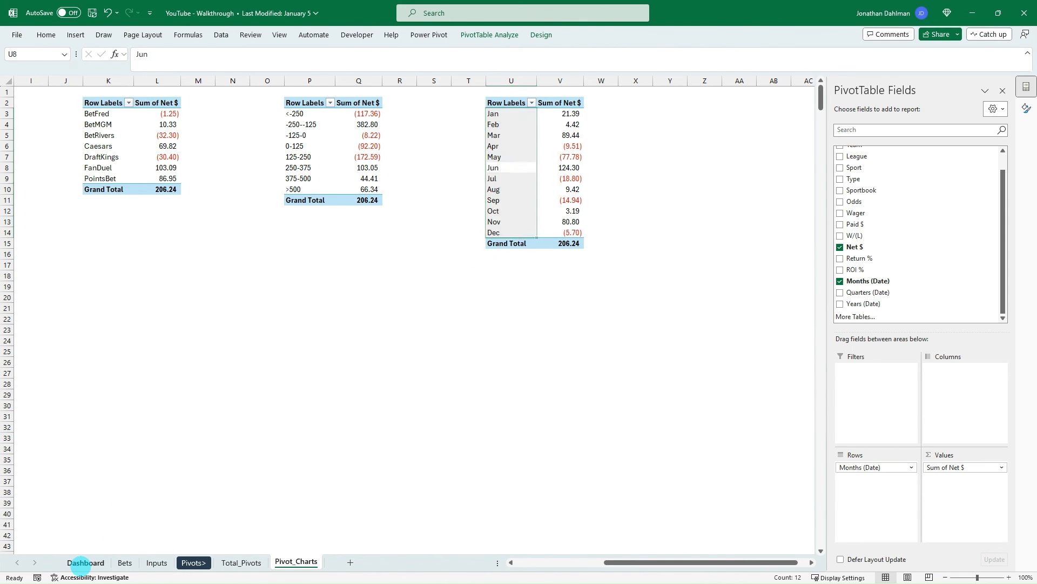
{"action": "left_click", "coordinate": [85, 562]}
{"action": "key", "text": "ctrl+v"}
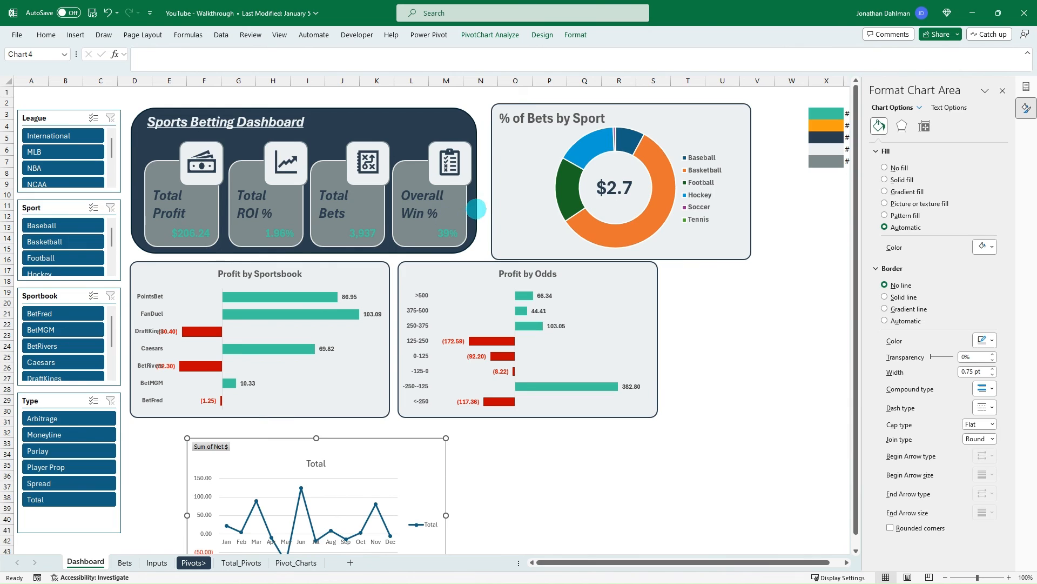
{"action": "scroll", "coordinate": [476, 209], "scroll_direction": "down", "scroll_amount": 9}
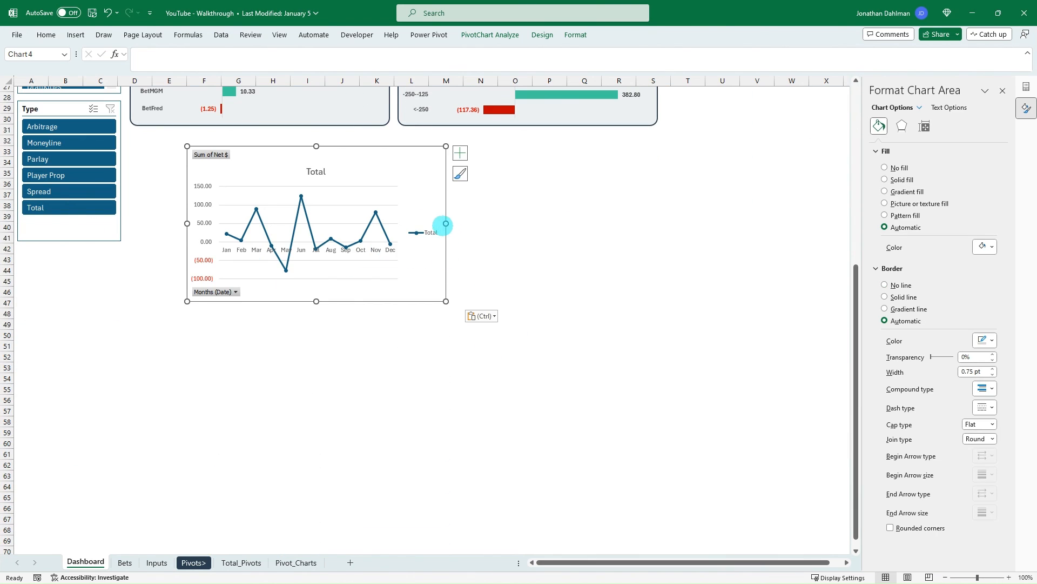
{"action": "left_click_drag", "start_coordinate": [445, 223], "coordinate": [773, 224]}
{"action": "left_click_drag", "start_coordinate": [186, 223], "coordinate": [139, 216]}
- Hide all field buttons on the monthly line chart and delete its vertical value axis
{"action": "scroll", "coordinate": [335, 205], "scroll_direction": "up", "scroll_amount": 2}
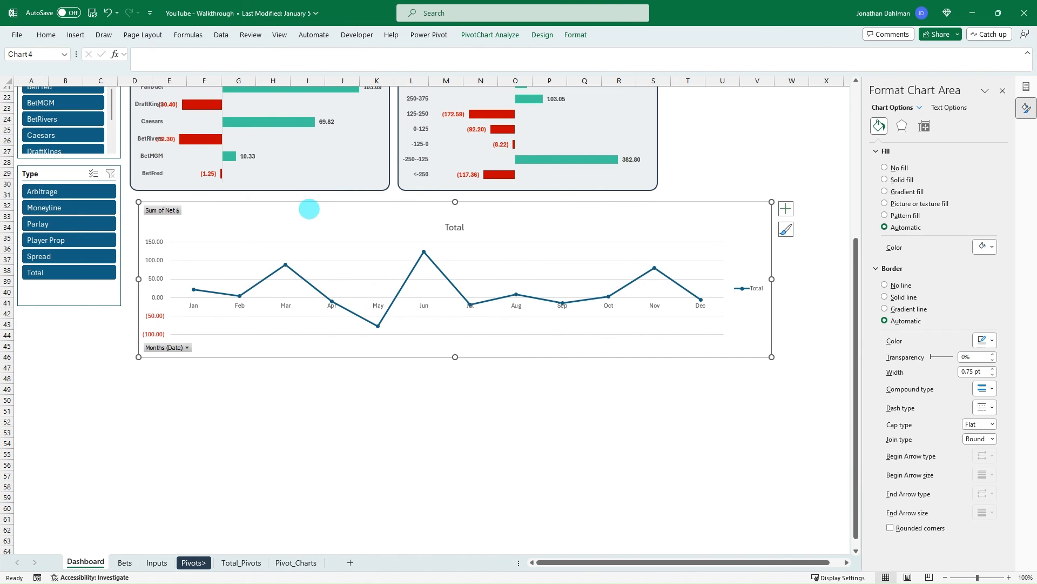
{"action": "right_click", "coordinate": [166, 210]}
{"action": "left_click", "coordinate": [232, 327]}
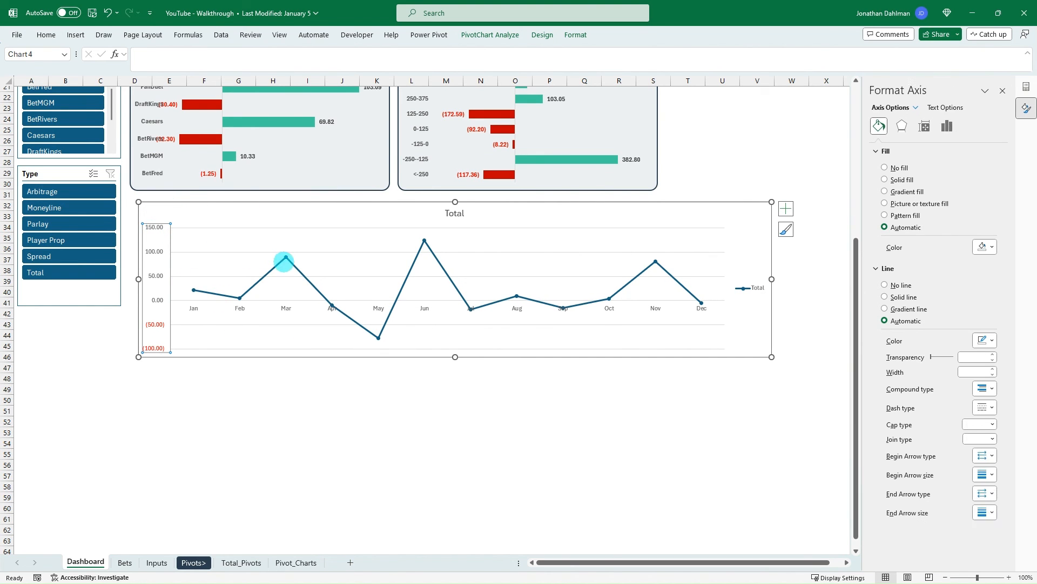
{"action": "key", "text": "Delete"}
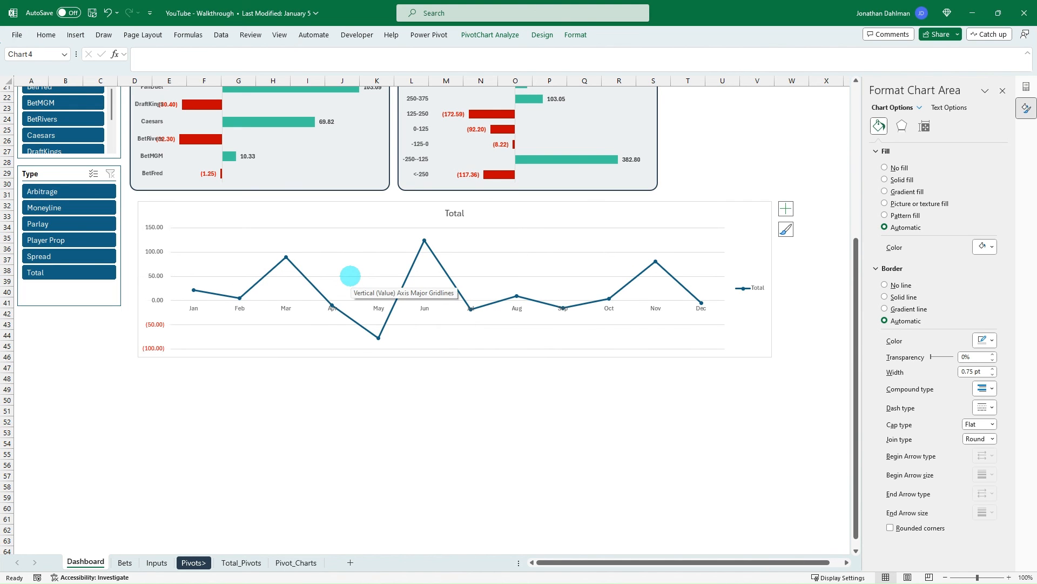
- Delete the horizontal gridlines from the monthly line chart
{"action": "left_click", "coordinate": [364, 249]}
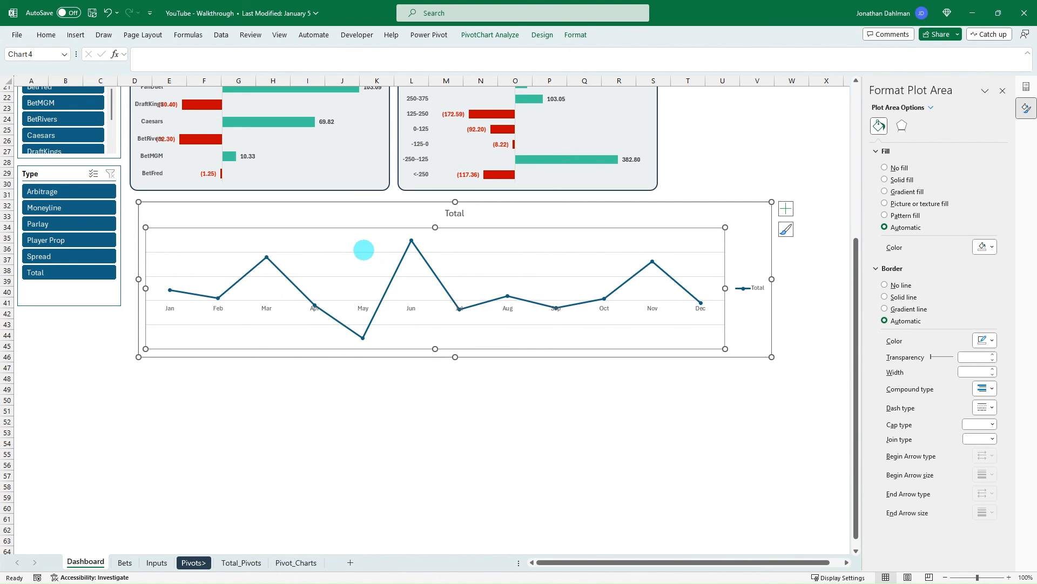
{"action": "left_click", "coordinate": [363, 252]}
{"action": "key", "text": "Delete"}
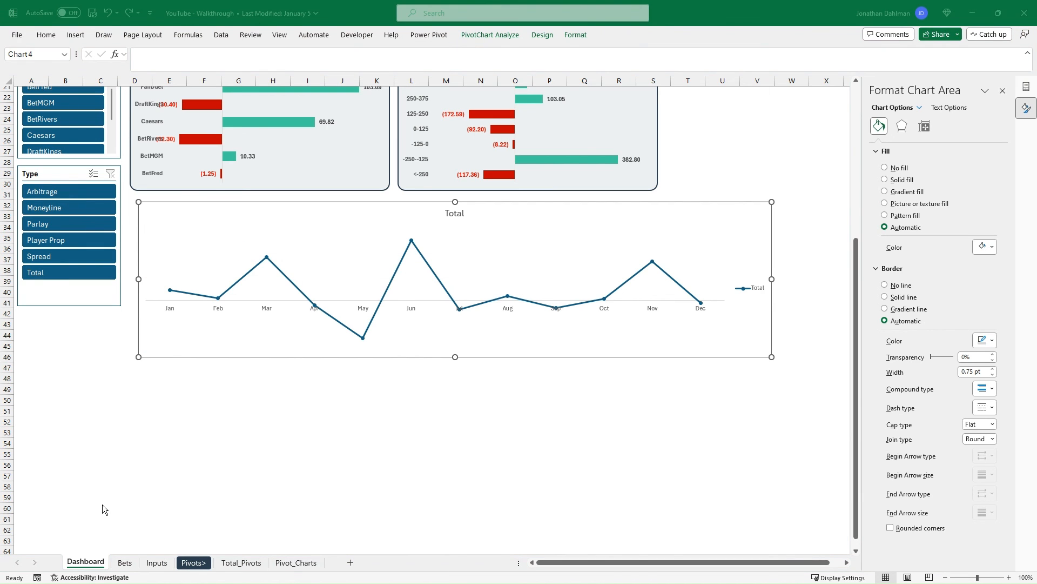
- Title the line chart "Monthly Profits" and make its month axis labels bold
{"action": "left_click", "coordinate": [455, 213]}
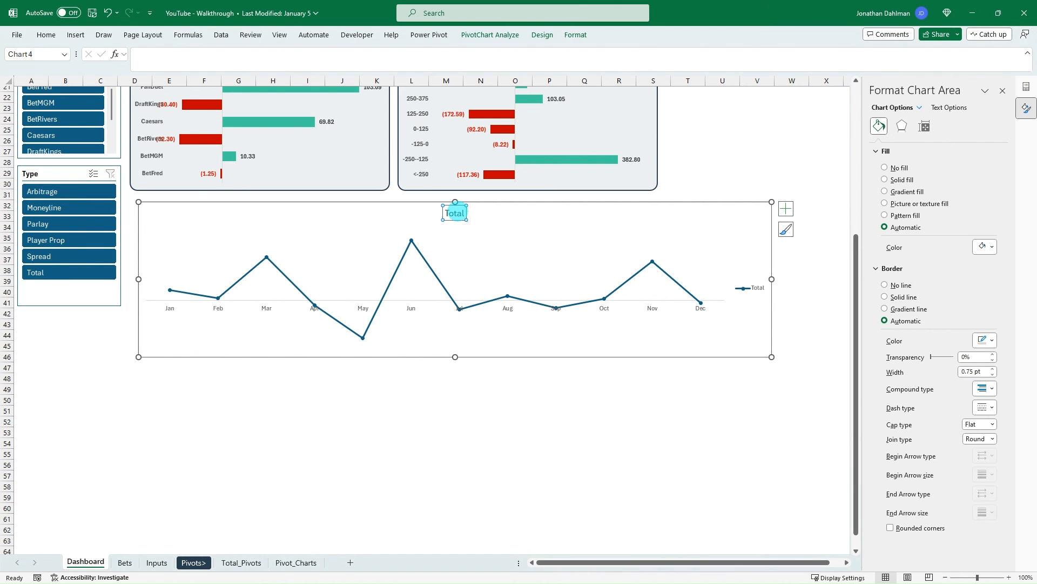
{"action": "double_click", "coordinate": [455, 213]}
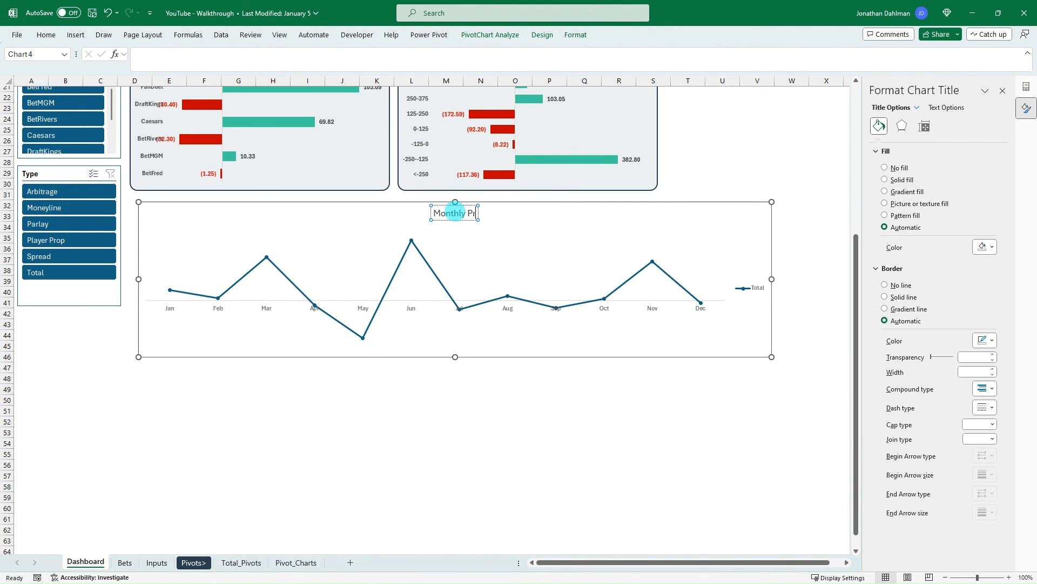
{"action": "left_click", "coordinate": [363, 310]}
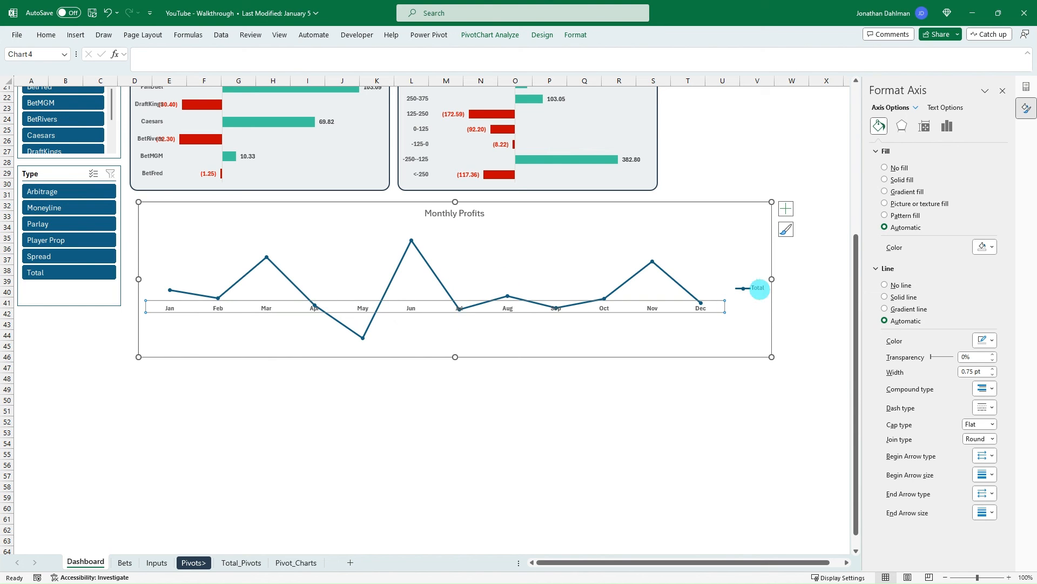
- Delete the legend from the Monthly Profits chart
{"action": "left_click", "coordinate": [758, 288]}
{"action": "right_click", "coordinate": [758, 288]}
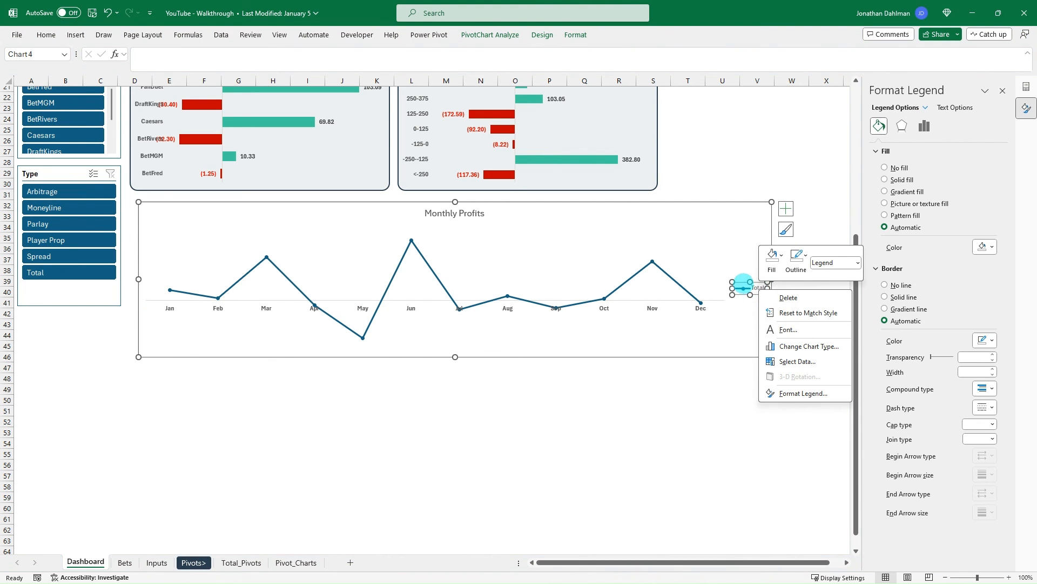
{"action": "left_click", "coordinate": [541, 243]}
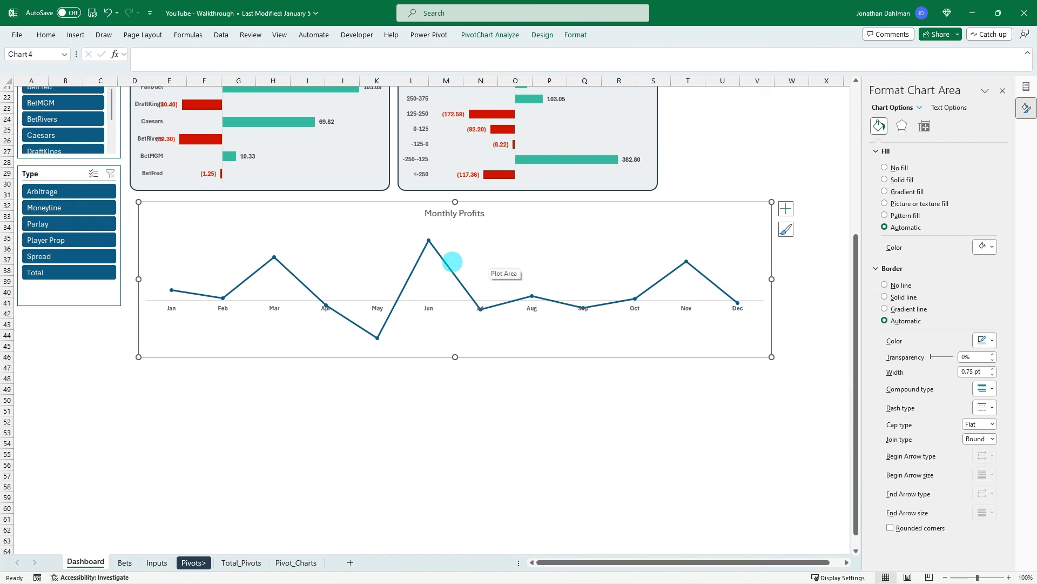
- Add bold data labels above the points of the Monthly Profits line
{"action": "left_click", "coordinate": [447, 263]}
{"action": "left_click", "coordinate": [786, 208]}
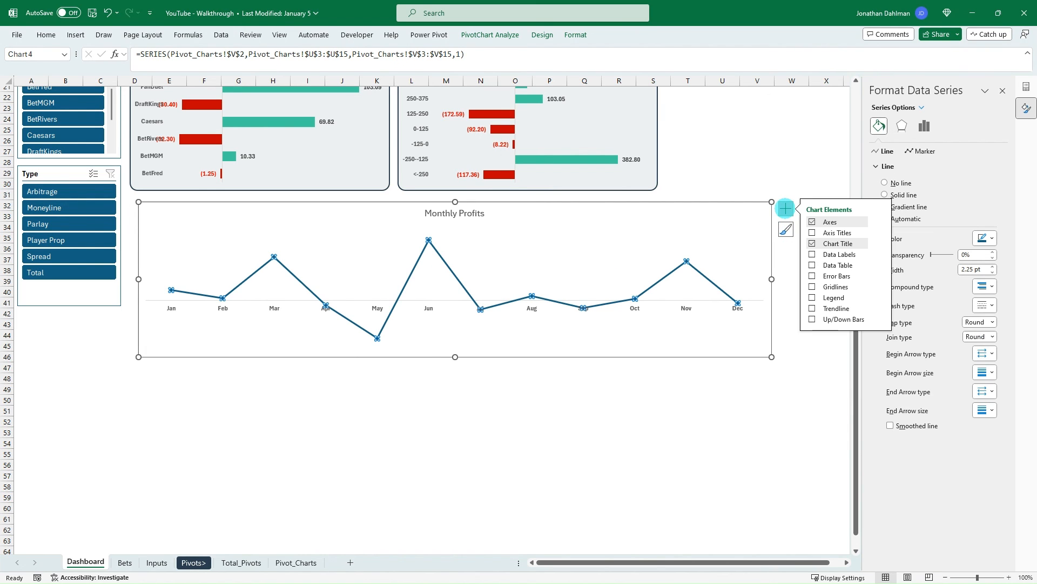
{"action": "left_click", "coordinate": [878, 254]}
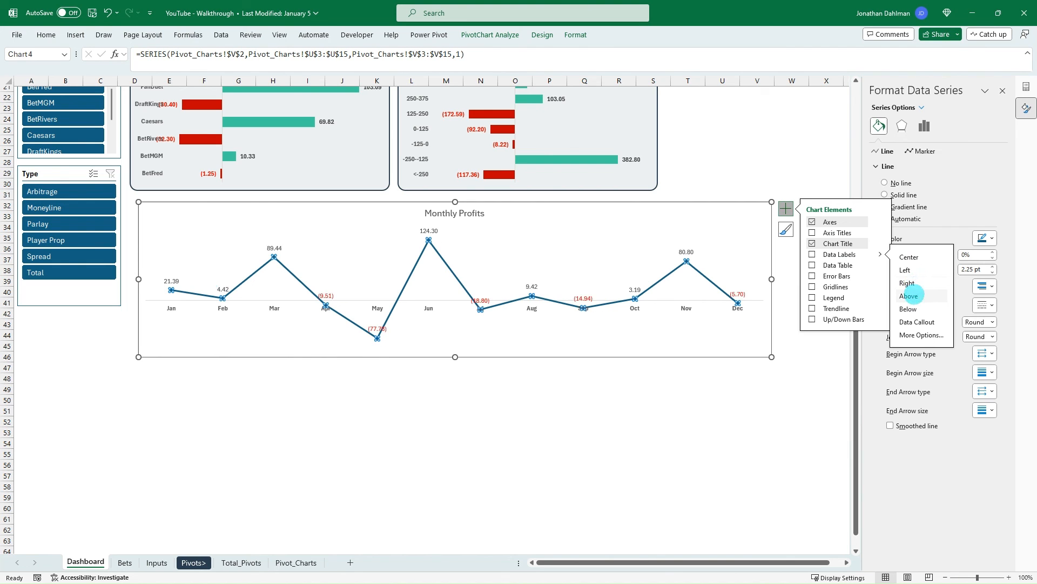
{"action": "left_click", "coordinate": [909, 296]}
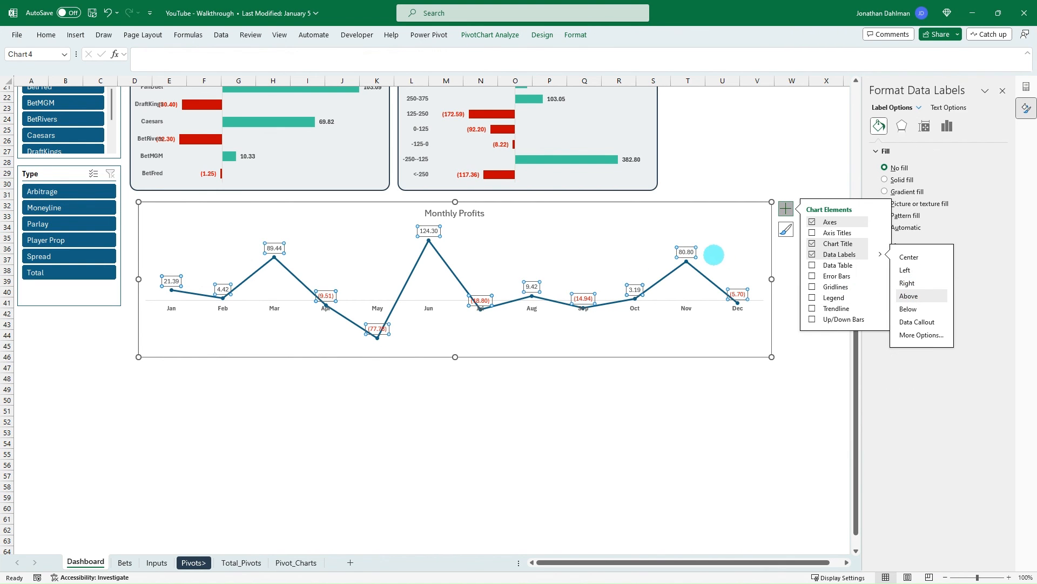
{"action": "left_click", "coordinate": [613, 205]}
{"action": "left_click", "coordinate": [616, 208]}
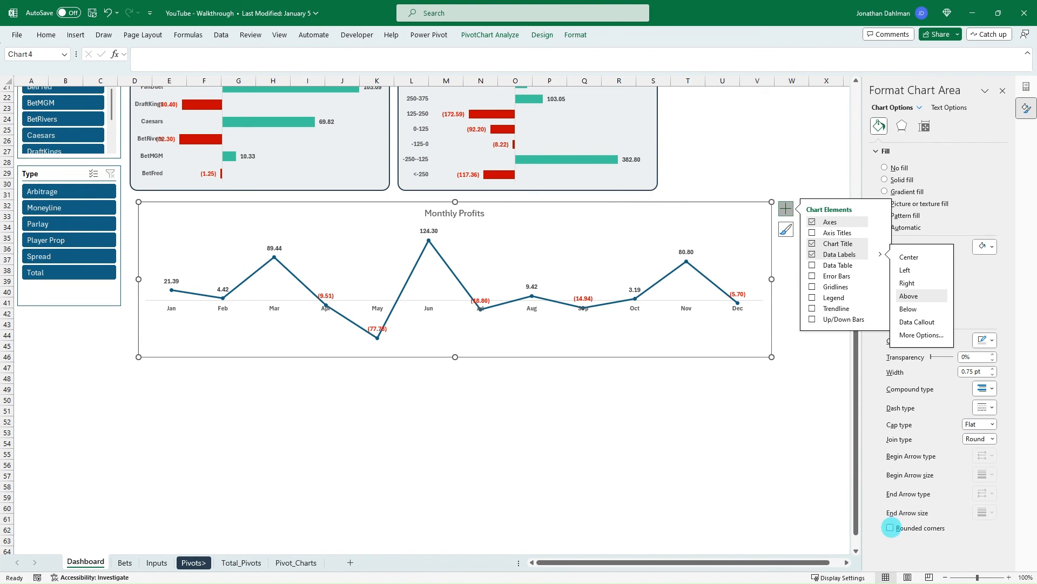
- Give the Monthly Profits chart rounded corners and a dark navy outline 1.5 pt wide
{"action": "left_click", "coordinate": [993, 368]}
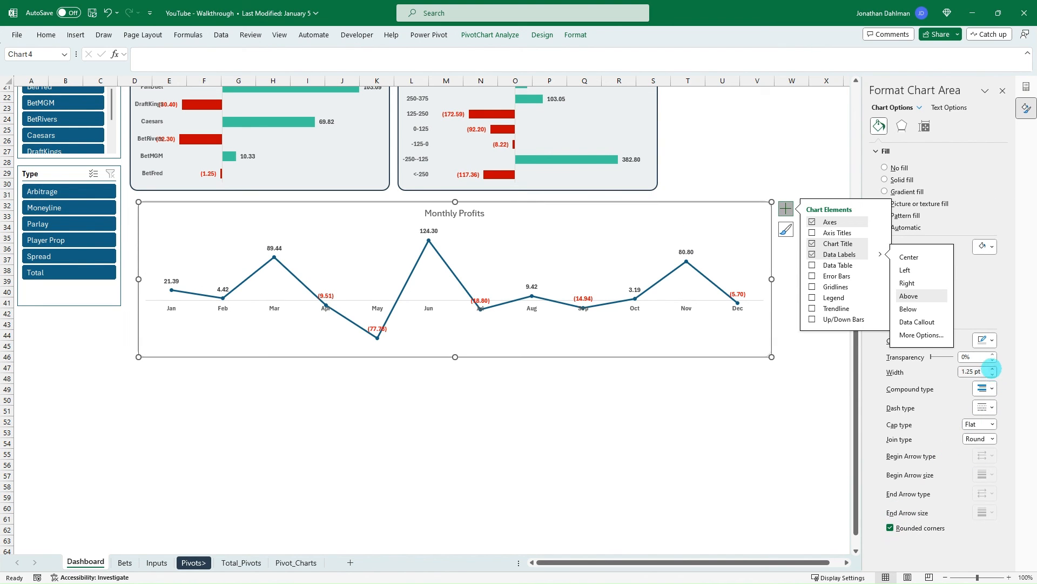
{"action": "left_click", "coordinate": [985, 339]}
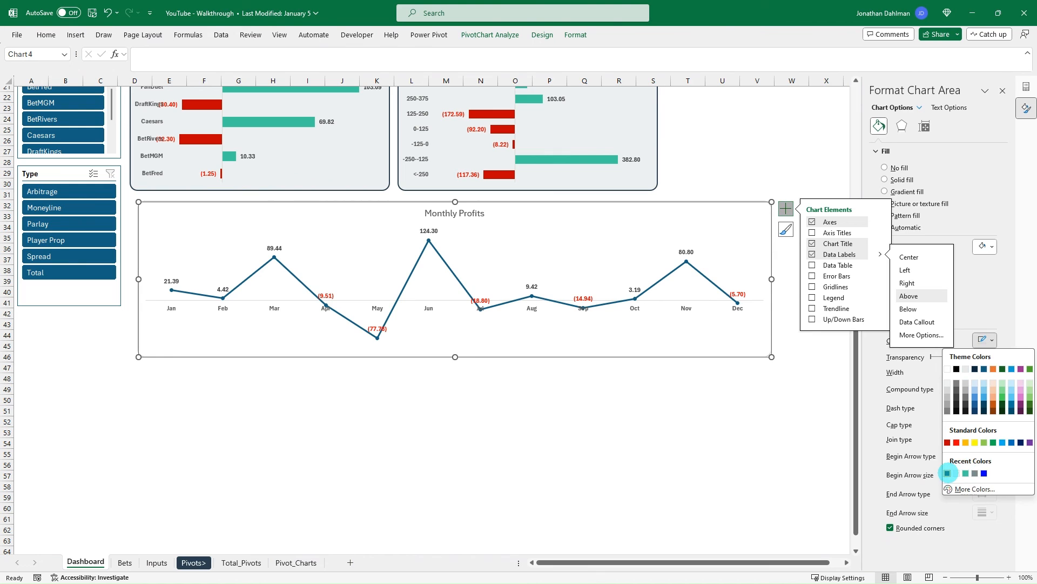
{"action": "left_click", "coordinate": [947, 473]}
- Fill the Monthly Profits chart area with the same solid light grey as the profit bar charts
{"action": "left_click", "coordinate": [884, 180]}
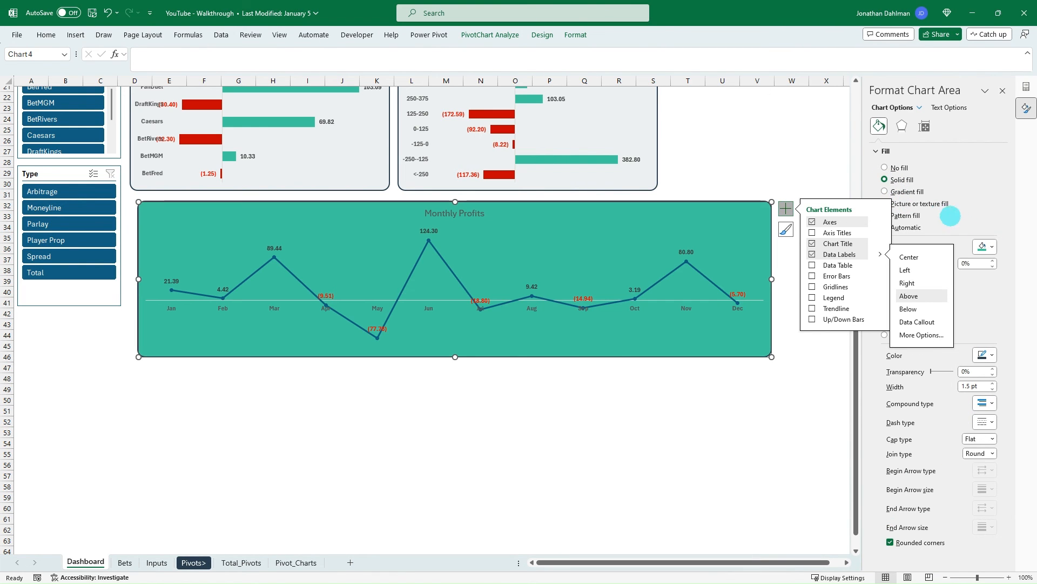
{"action": "left_click", "coordinate": [988, 248]}
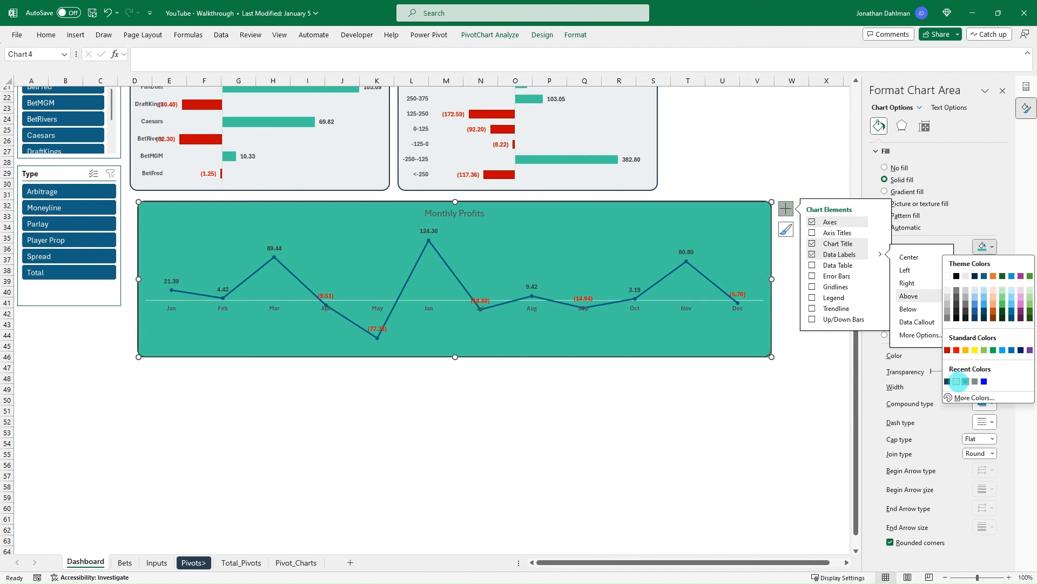
{"action": "left_click", "coordinate": [958, 381]}
{"action": "left_click", "coordinate": [622, 431]}
{"action": "left_click", "coordinate": [556, 432]}
- Make the Monthly Profits chart title bold to match the other chart titles
{"action": "scroll", "coordinate": [453, 331], "scroll_direction": "up", "scroll_amount": 3}
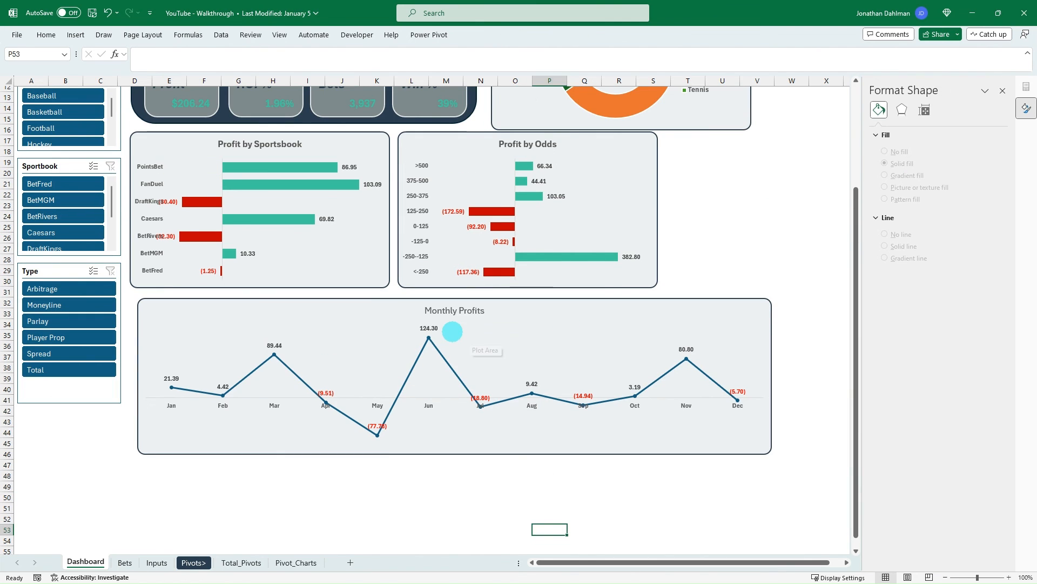
{"action": "left_click", "coordinate": [461, 309]}
{"action": "left_click", "coordinate": [754, 227]}
{"action": "scroll", "coordinate": [751, 231], "scroll_direction": "up", "scroll_amount": 4}
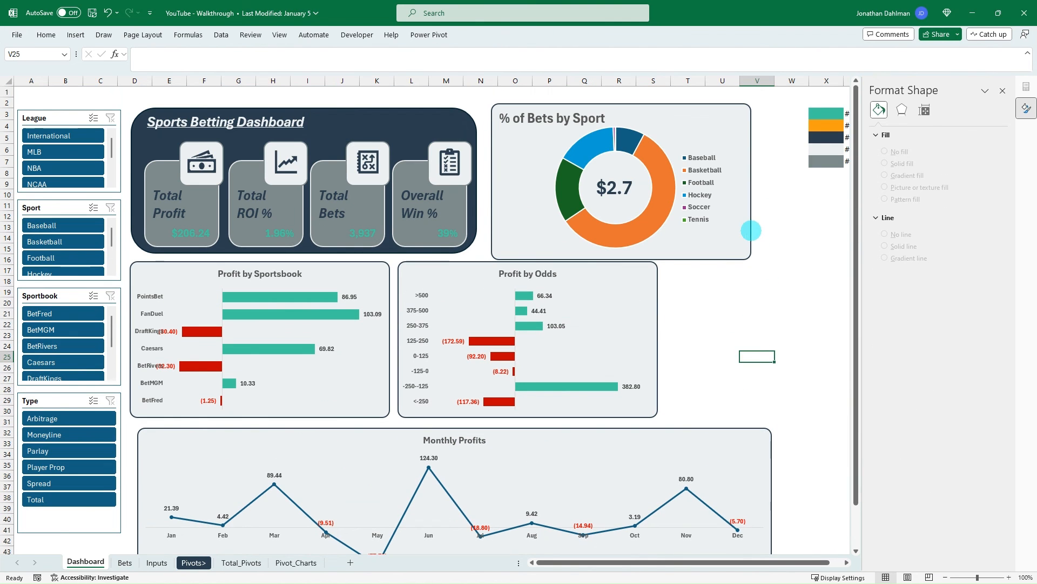
{"action": "left_click", "coordinate": [759, 291]}
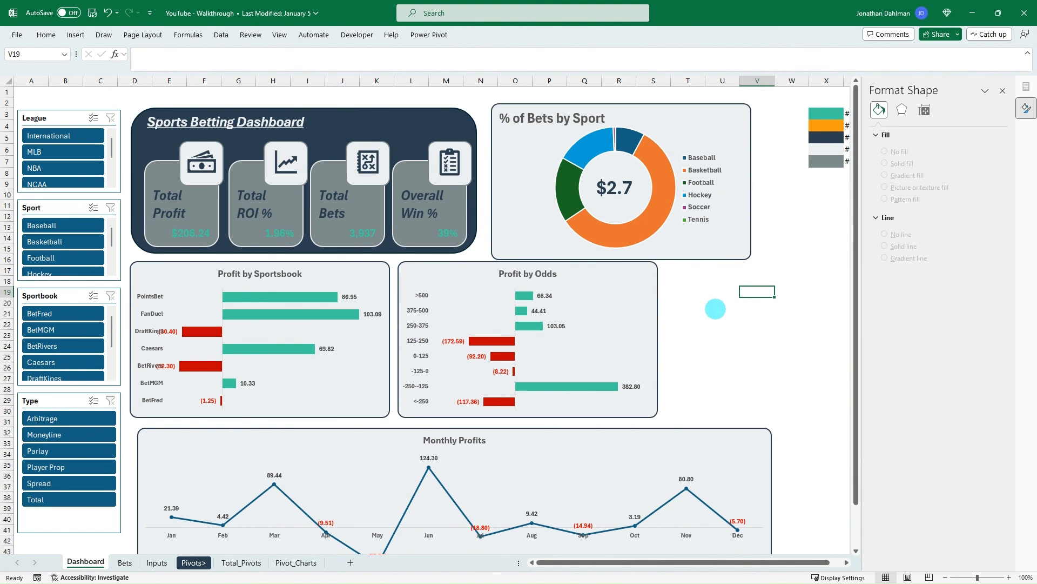
- Test the slicers by filtering to the BetMGM sportsbook and the Player Prop type, and clear both filters
{"action": "scroll", "coordinate": [712, 308], "scroll_direction": "down", "scroll_amount": 1}
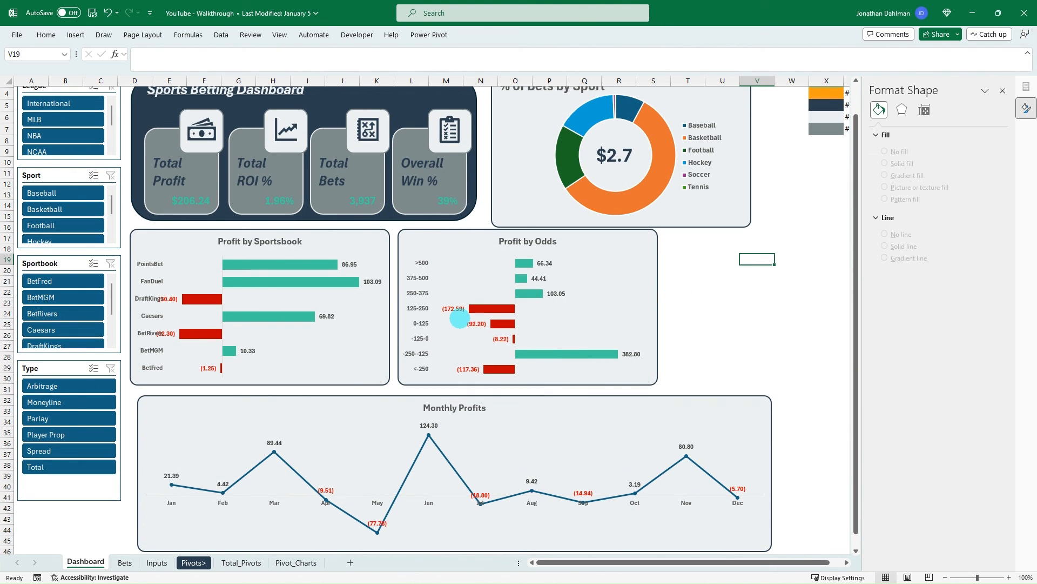
{"action": "left_click", "coordinate": [64, 297]}
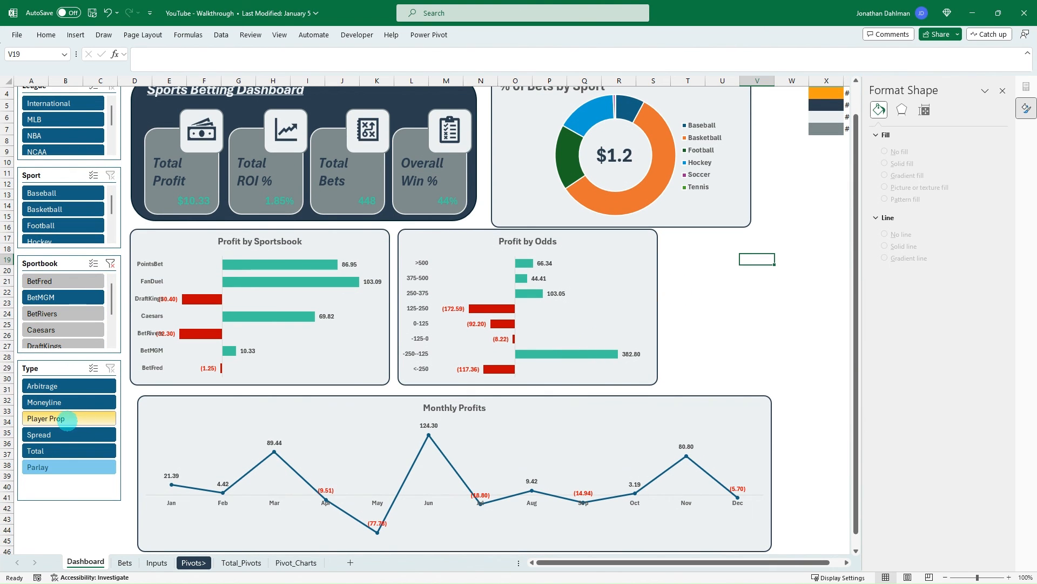
{"action": "left_click", "coordinate": [64, 418]}
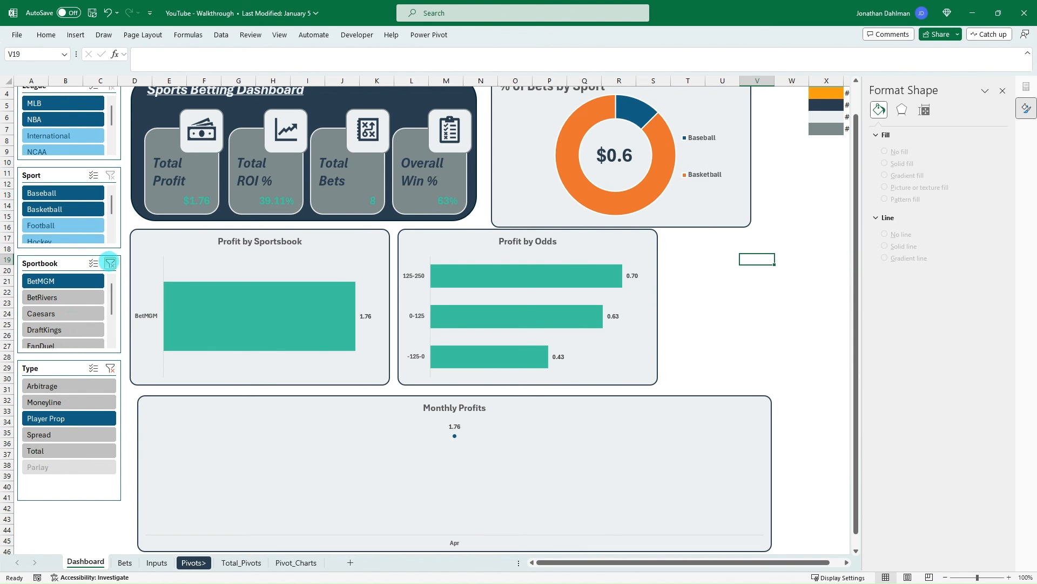
{"action": "left_click", "coordinate": [110, 262]}
{"action": "left_click", "coordinate": [110, 368]}
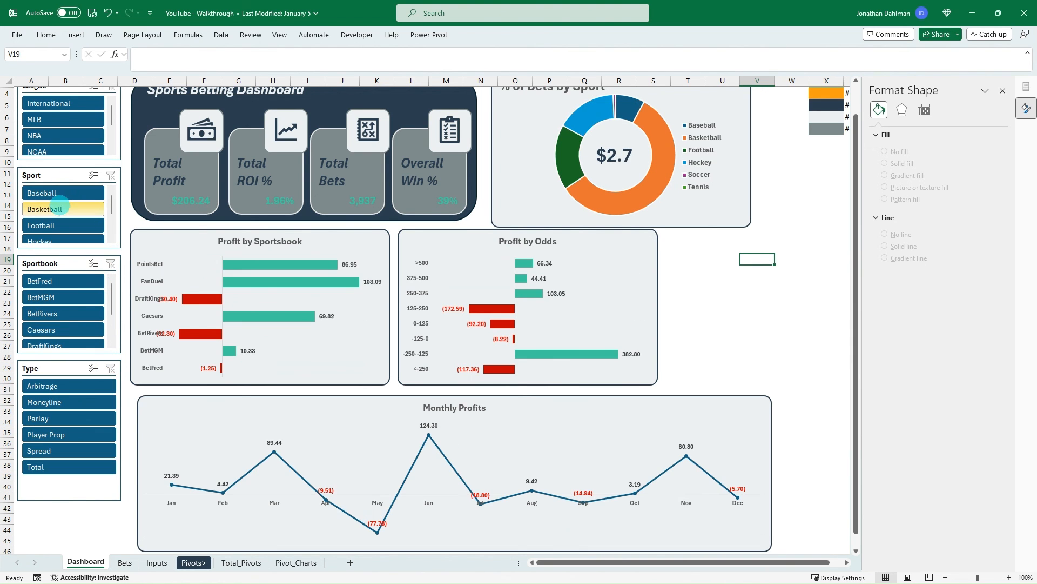
- Filter the dashboard by Basketball and by Football in turn, clearing the Sport slicer after each
{"action": "left_click", "coordinate": [61, 209]}
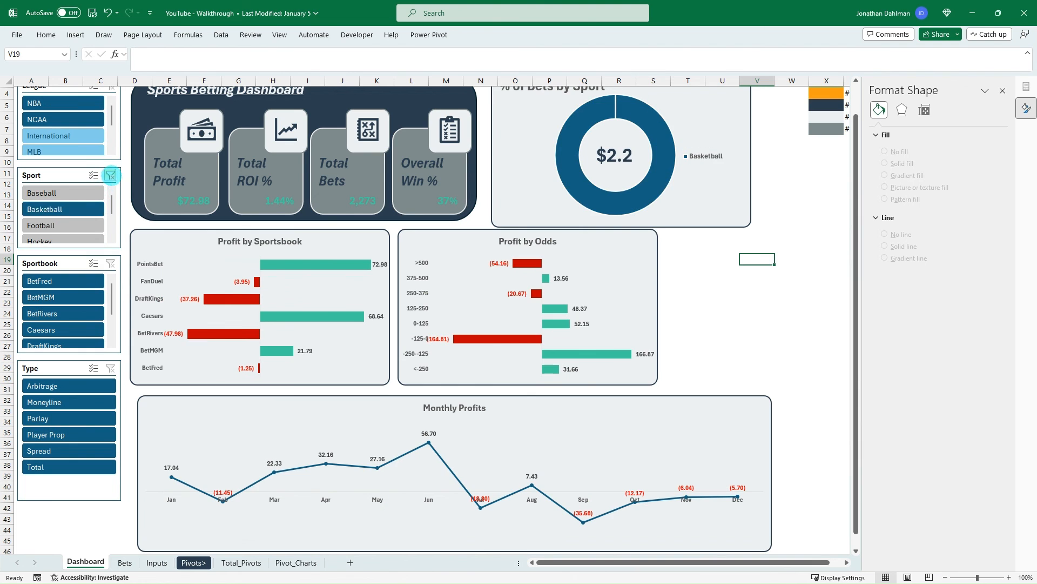
{"action": "left_click", "coordinate": [110, 175]}
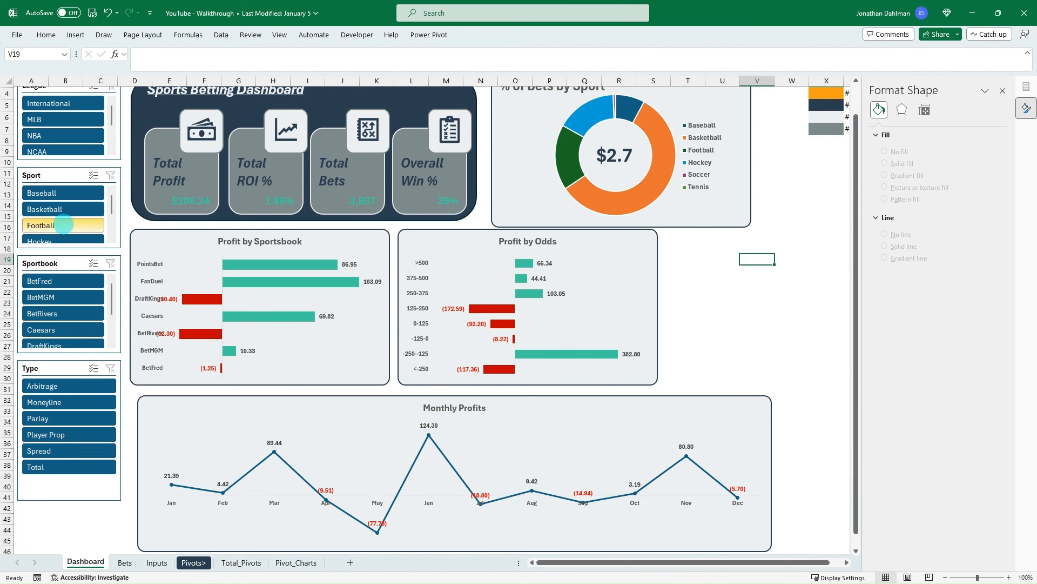
{"action": "left_click", "coordinate": [64, 224]}
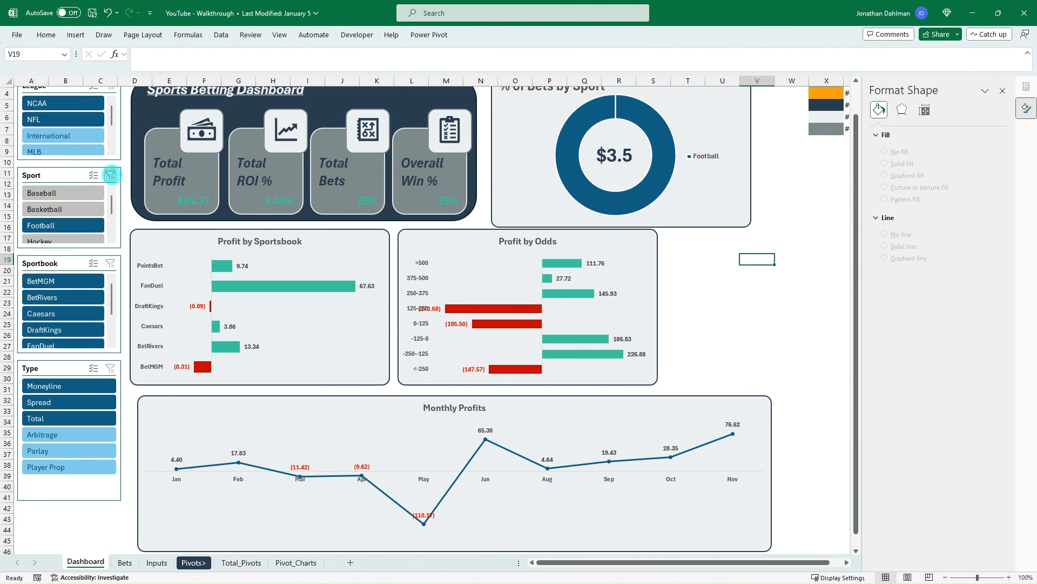
{"action": "left_click", "coordinate": [110, 175]}
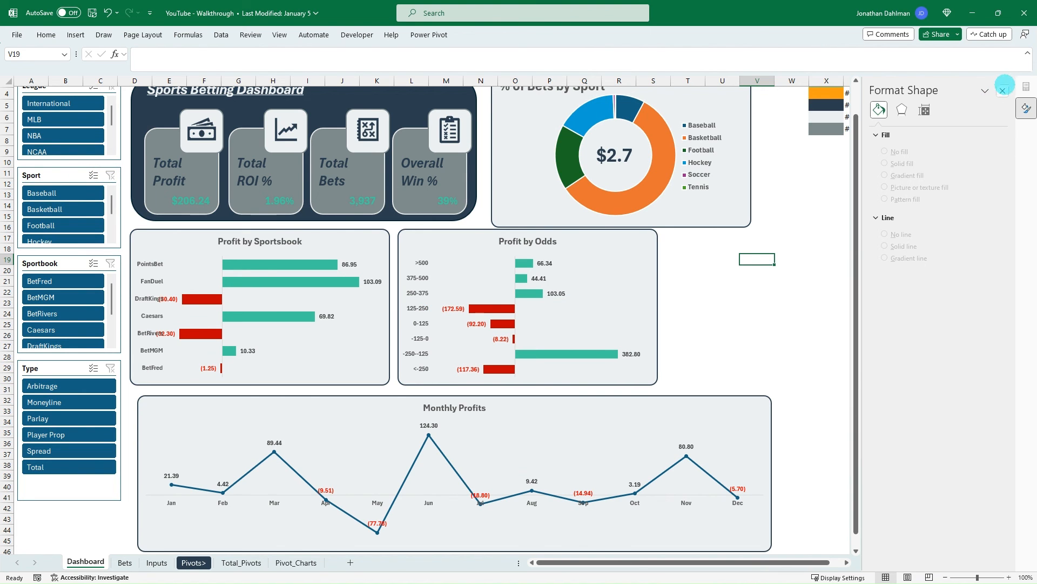
- Close the formatting pane and check the dashboard for the International, MLB and NBA leagues, leaving the League filter cleared
{"action": "left_click", "coordinate": [1002, 90]}
{"action": "scroll", "coordinate": [773, 217], "scroll_direction": "up", "scroll_amount": 1}
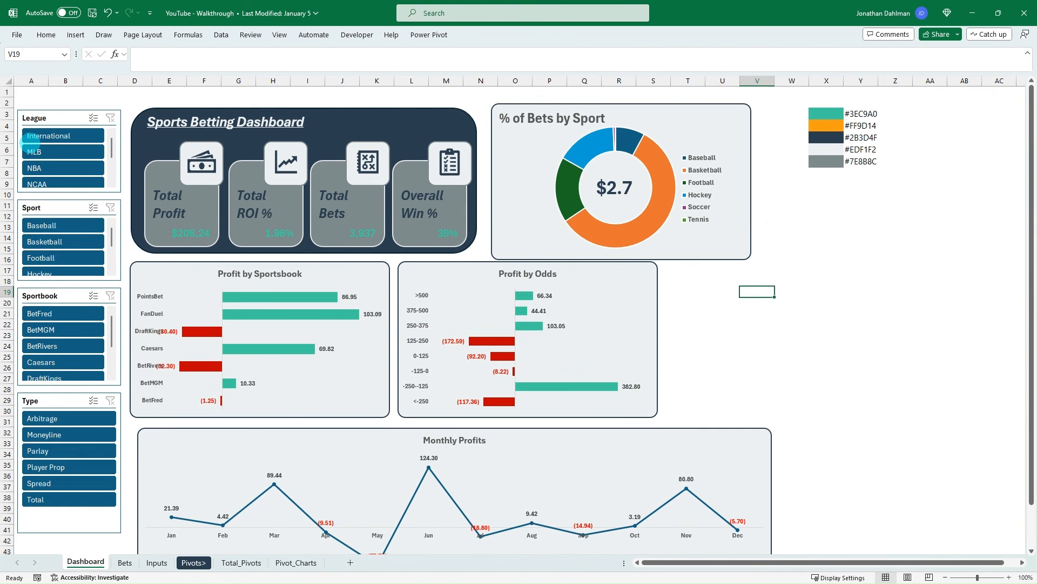
{"action": "left_click", "coordinate": [44, 135]}
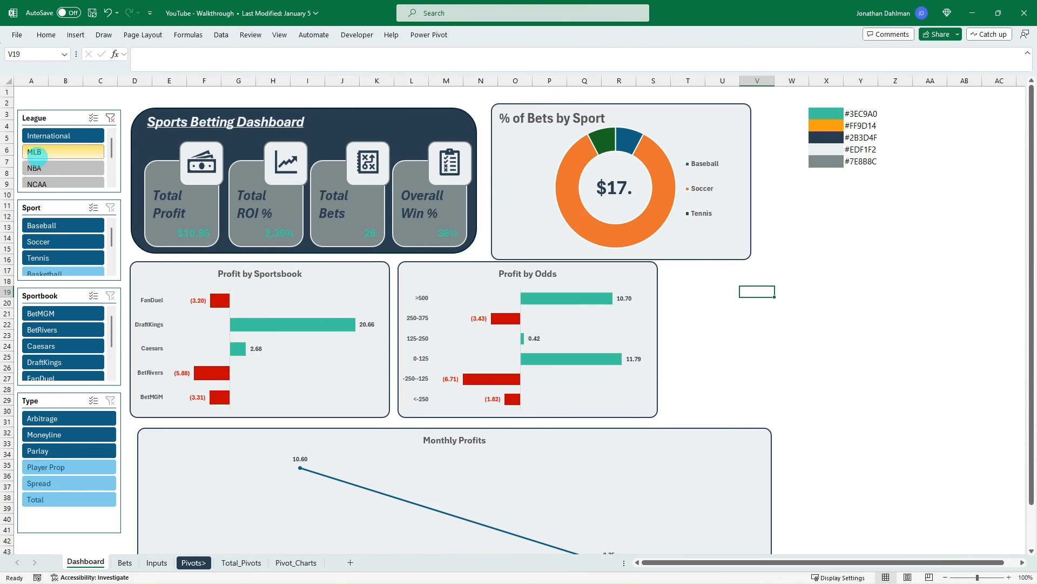
{"action": "left_click", "coordinate": [35, 155]}
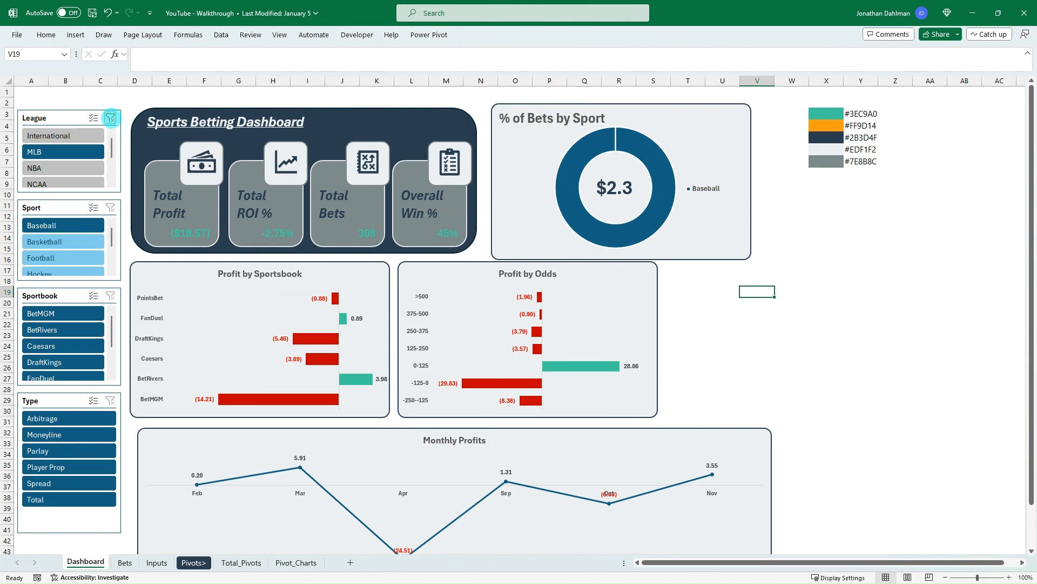
{"action": "left_click", "coordinate": [110, 117]}
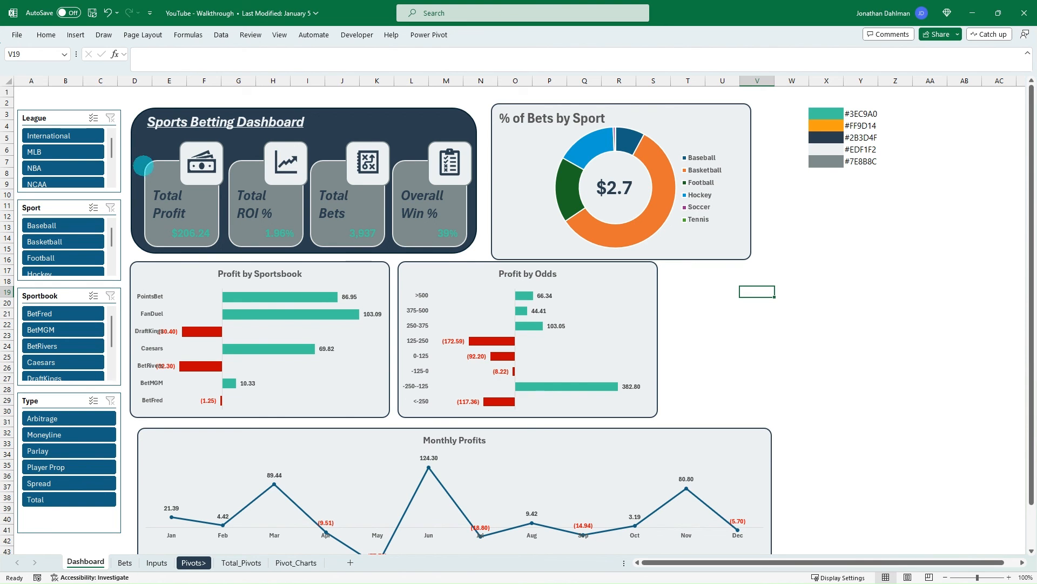
{"action": "left_click", "coordinate": [65, 169]}
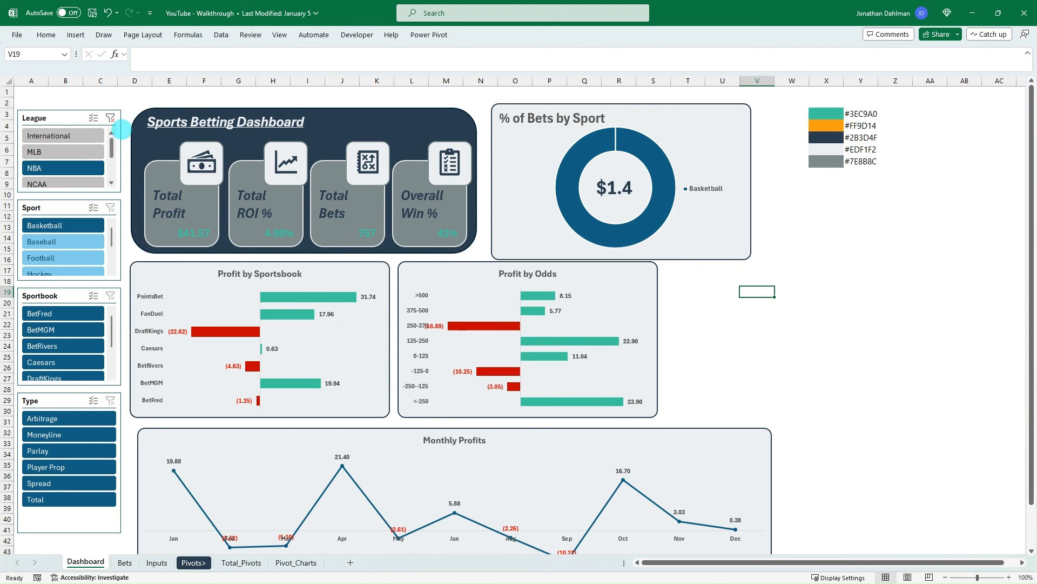
{"action": "left_click", "coordinate": [110, 118]}
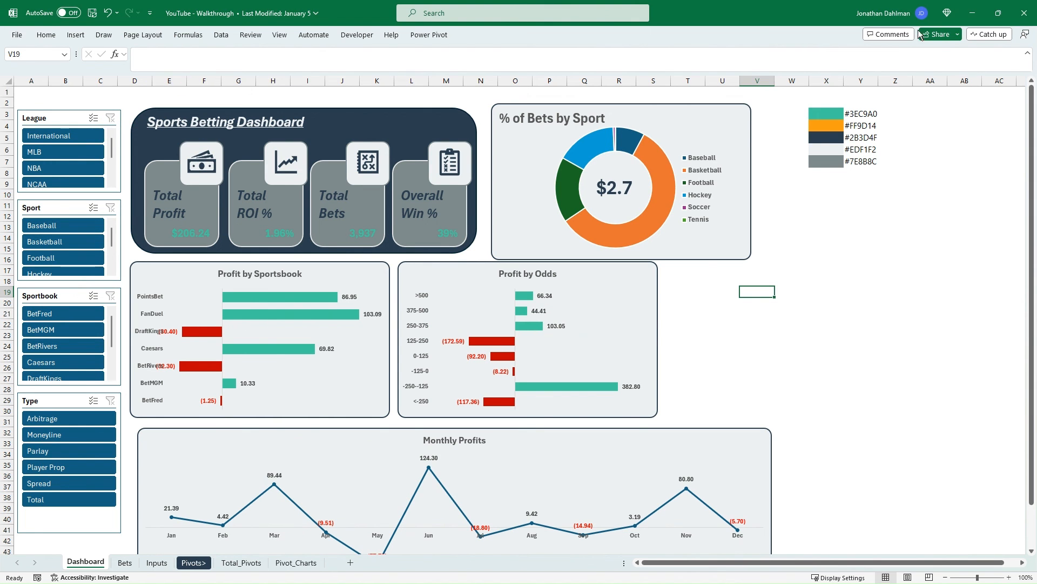
- Switch to the finished Sports Betting Tracker Dashboard workbook, maximize it, and test its year slicer with 2024, clearing it again
{"action": "left_click_drag", "start_coordinate": [0, 32], "coordinate": [462, 80]}
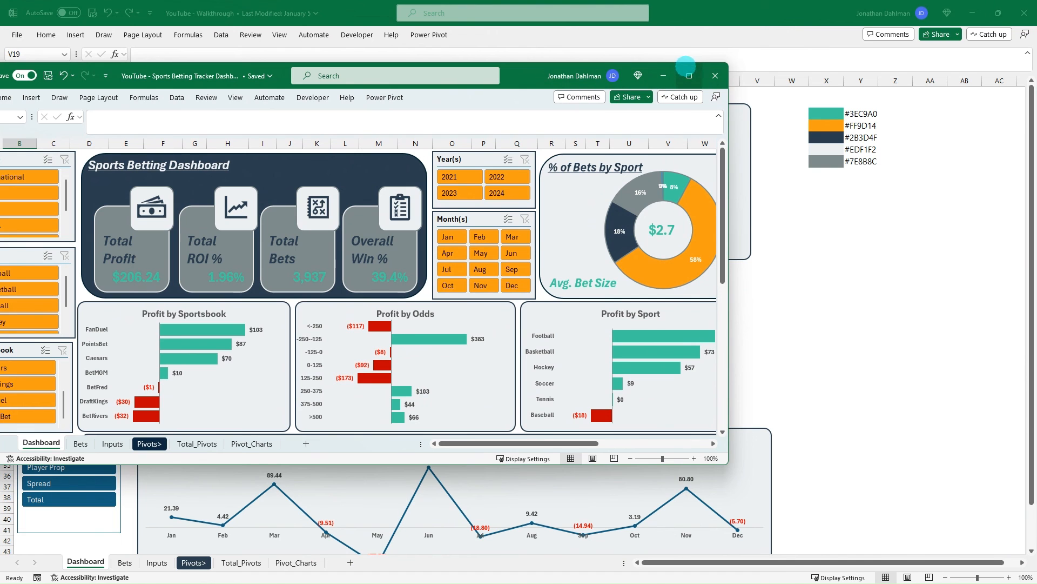
{"action": "left_click", "coordinate": [689, 76]}
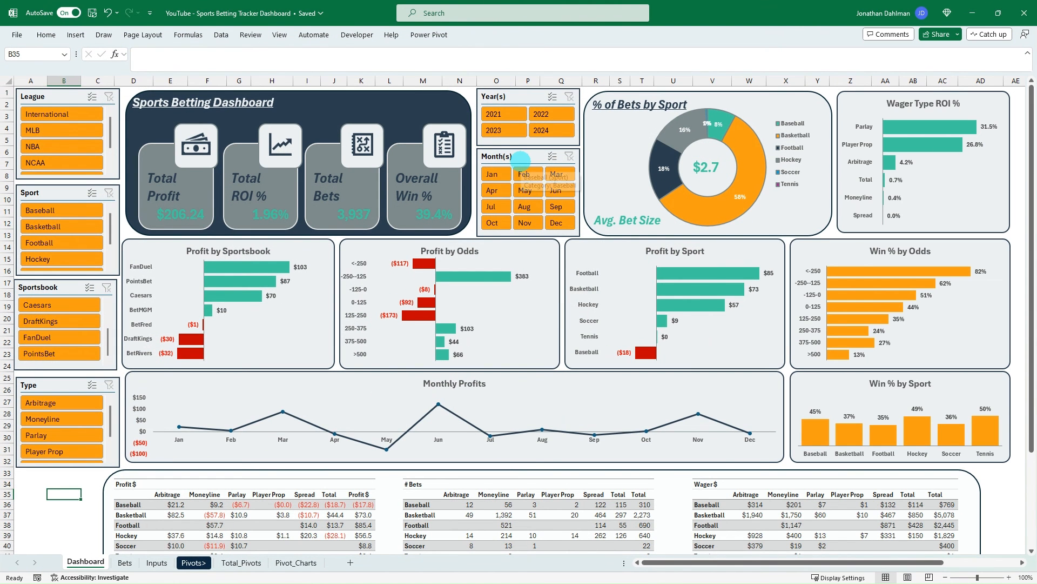
{"action": "left_click", "coordinate": [550, 131]}
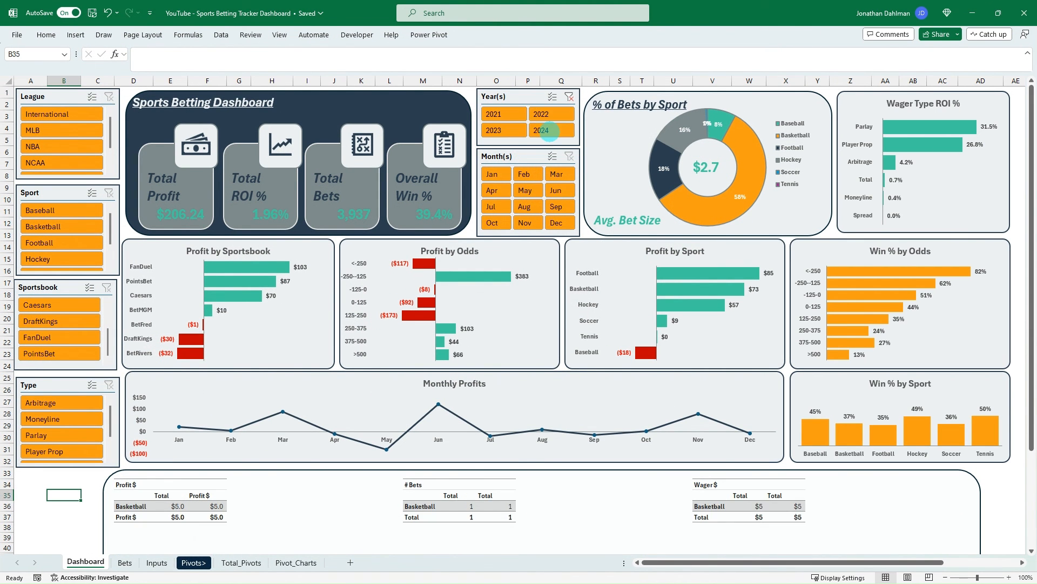
{"action": "left_click", "coordinate": [570, 97]}
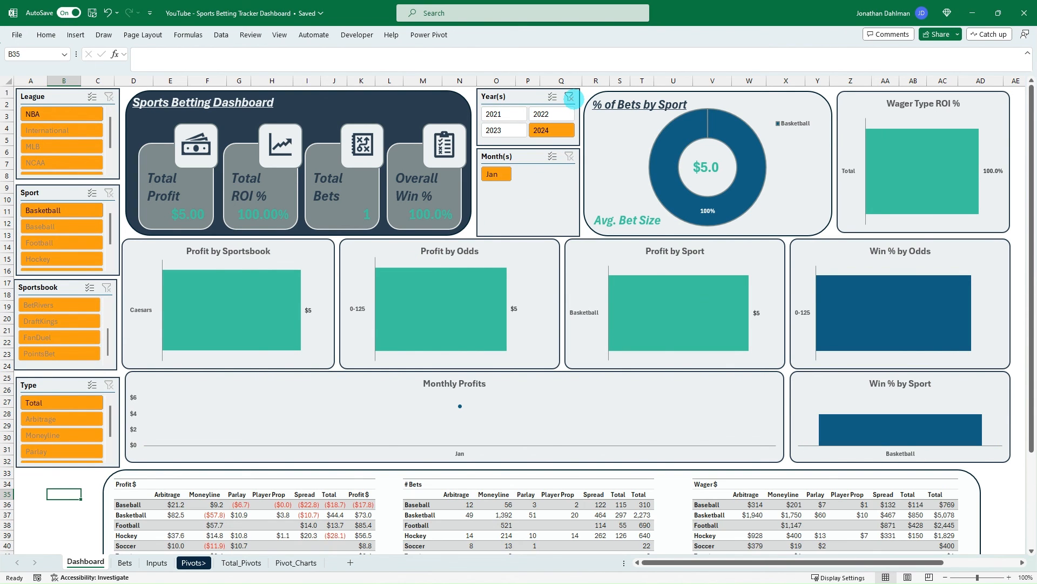
- Filter the reference dashboard by May and by Basketball in turn, clearing each filter
{"action": "left_click", "coordinate": [536, 190]}
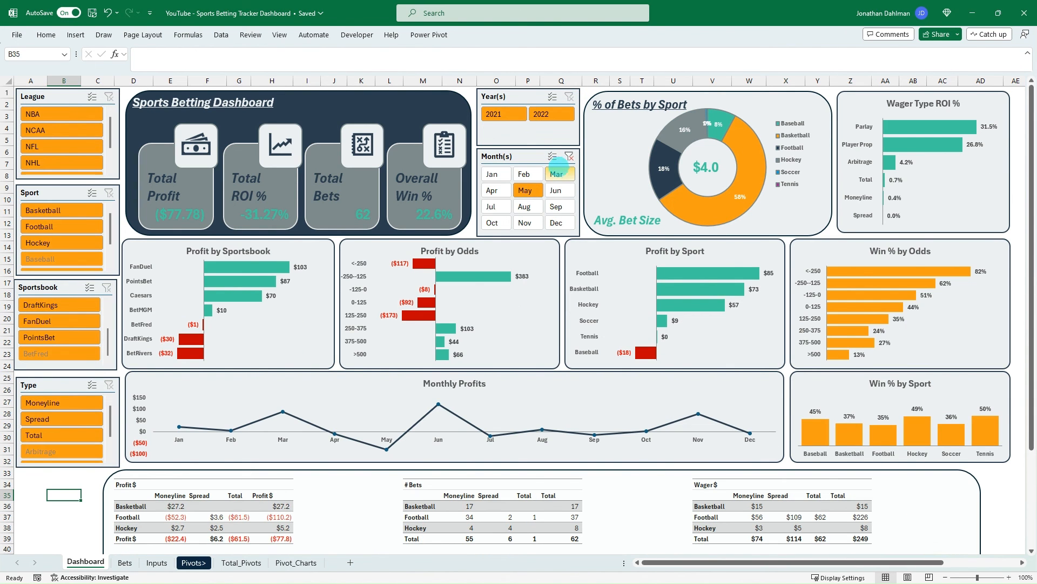
{"action": "left_click", "coordinate": [569, 155]}
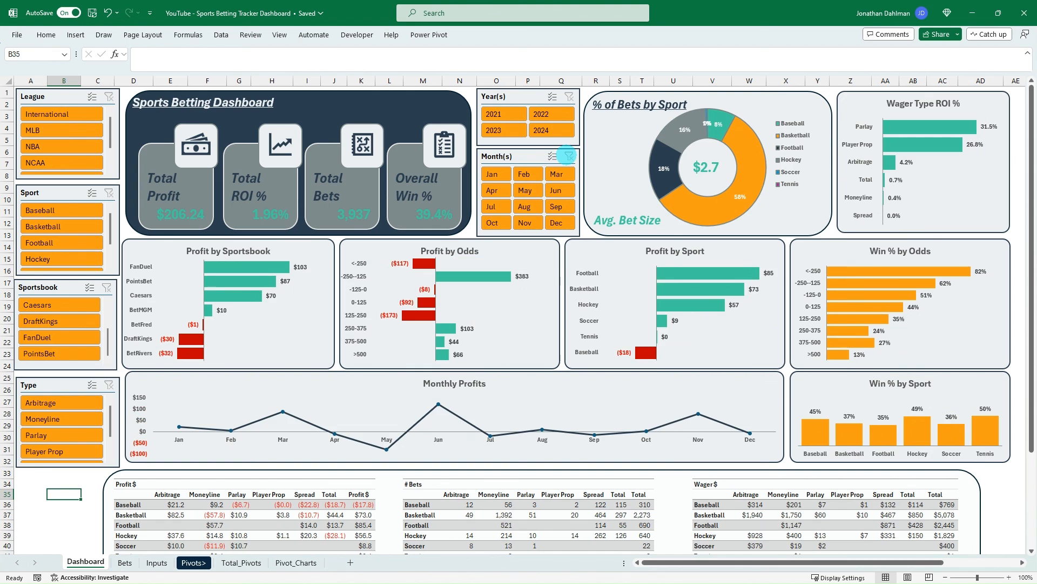
{"action": "left_click", "coordinate": [73, 226]}
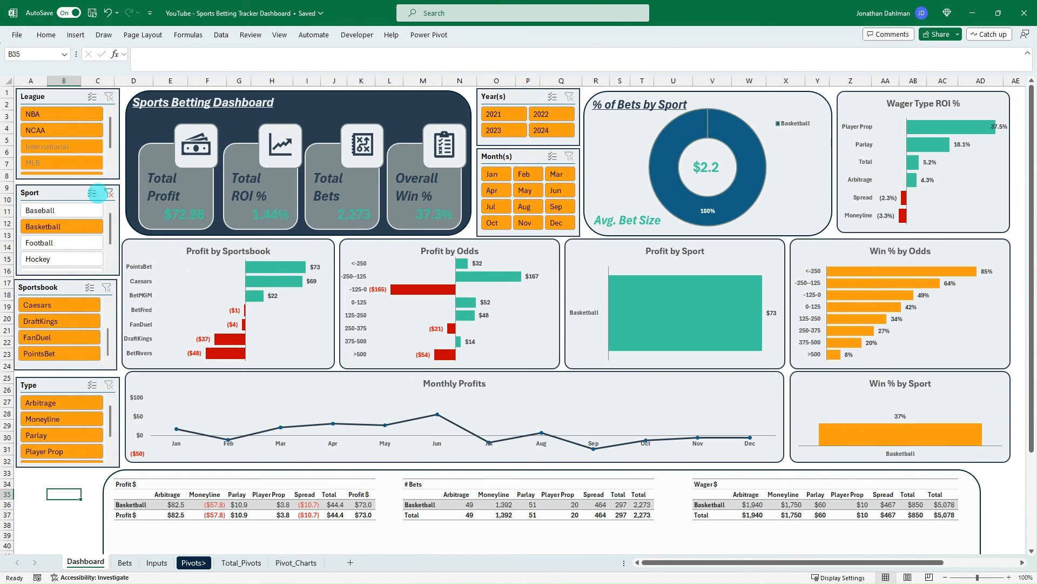
{"action": "left_click", "coordinate": [109, 193]}
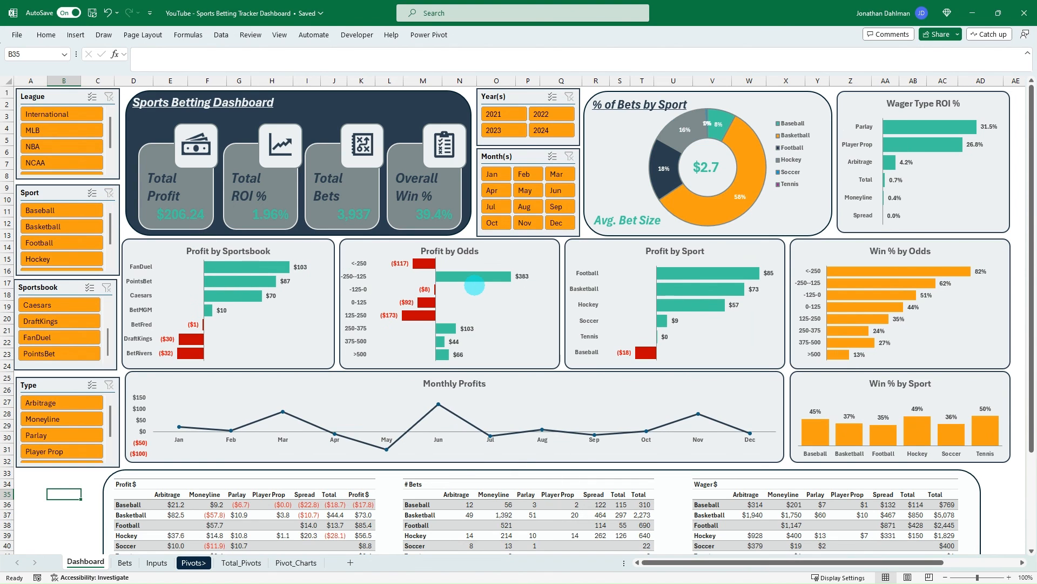